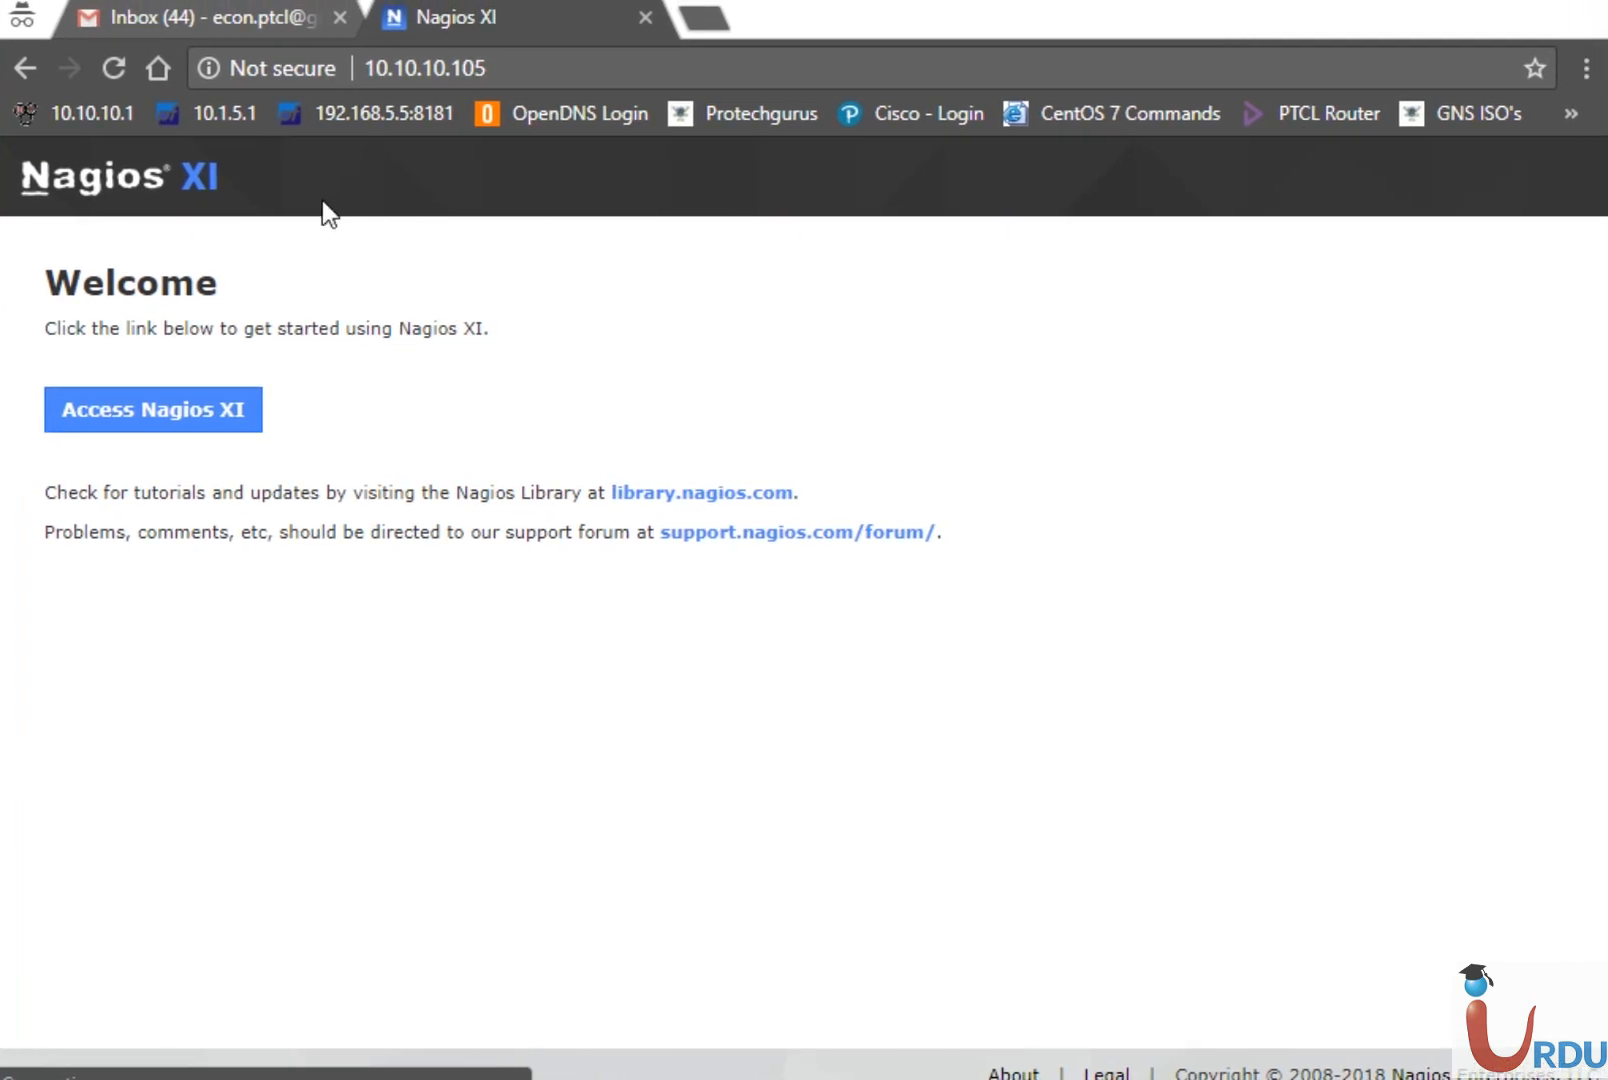
Log in to Nagios XI as nagiosadmin, re-entering the password after the first attempt fails
click(204, 390)
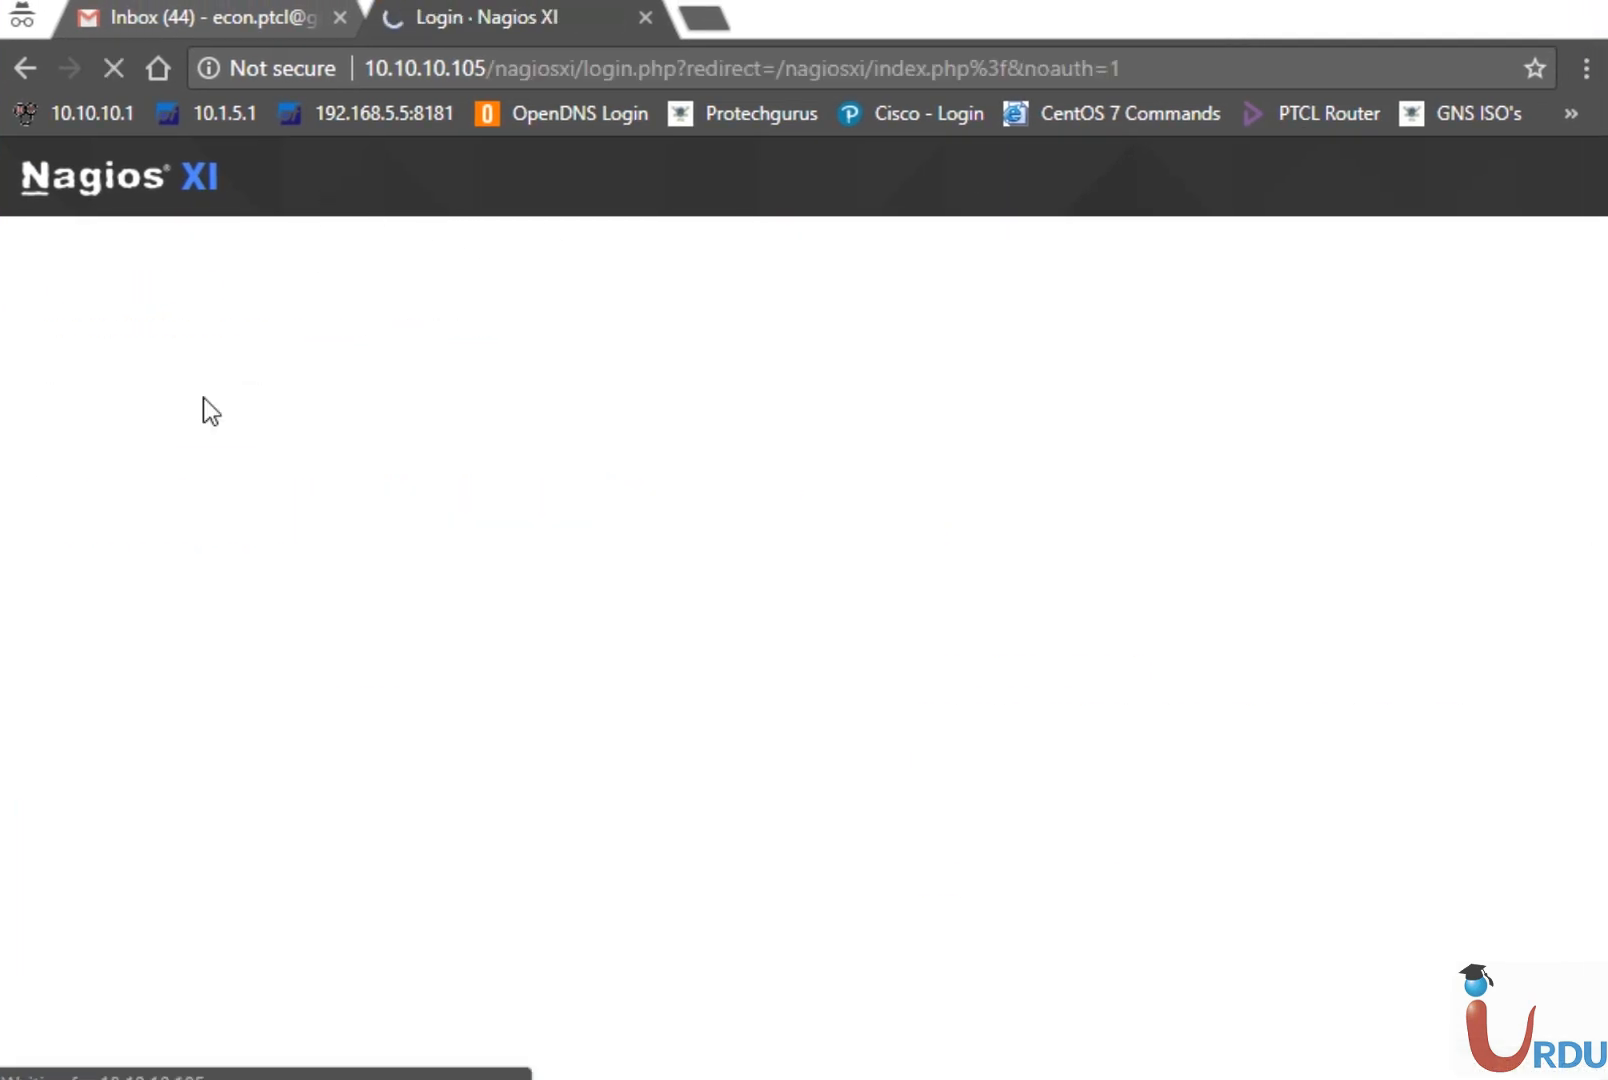
text(nagio)
key(Down)
key(Tab)
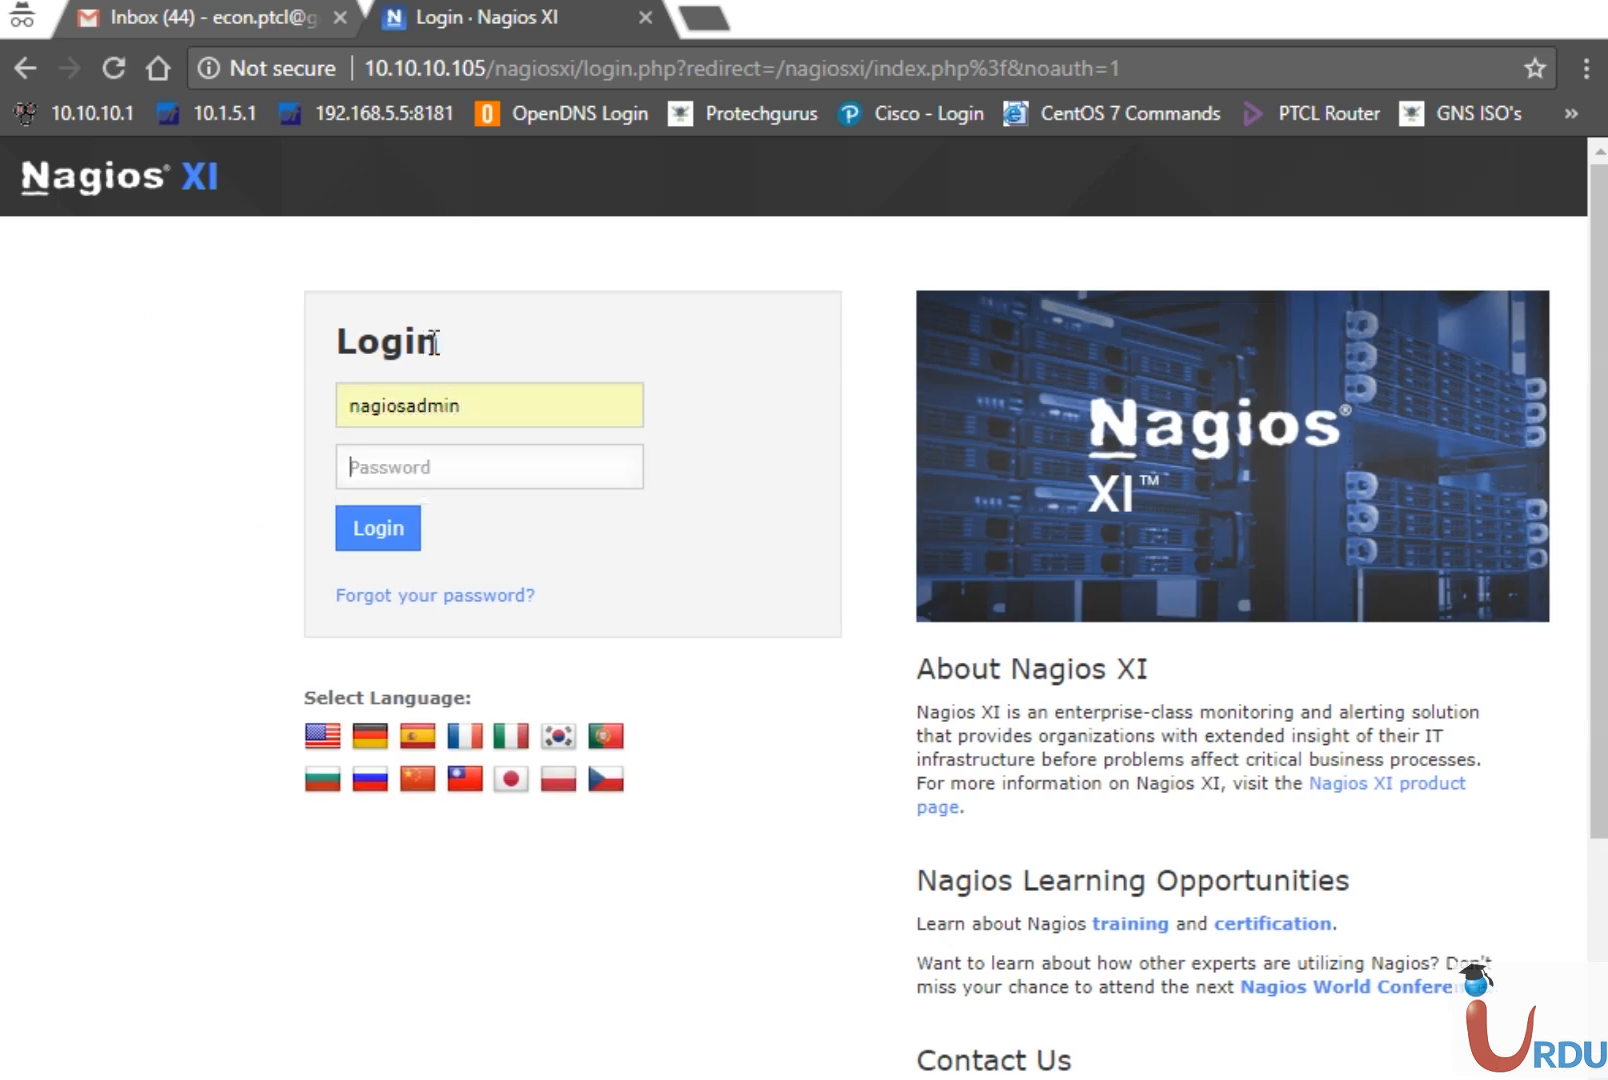
text(*********)
key(Return)
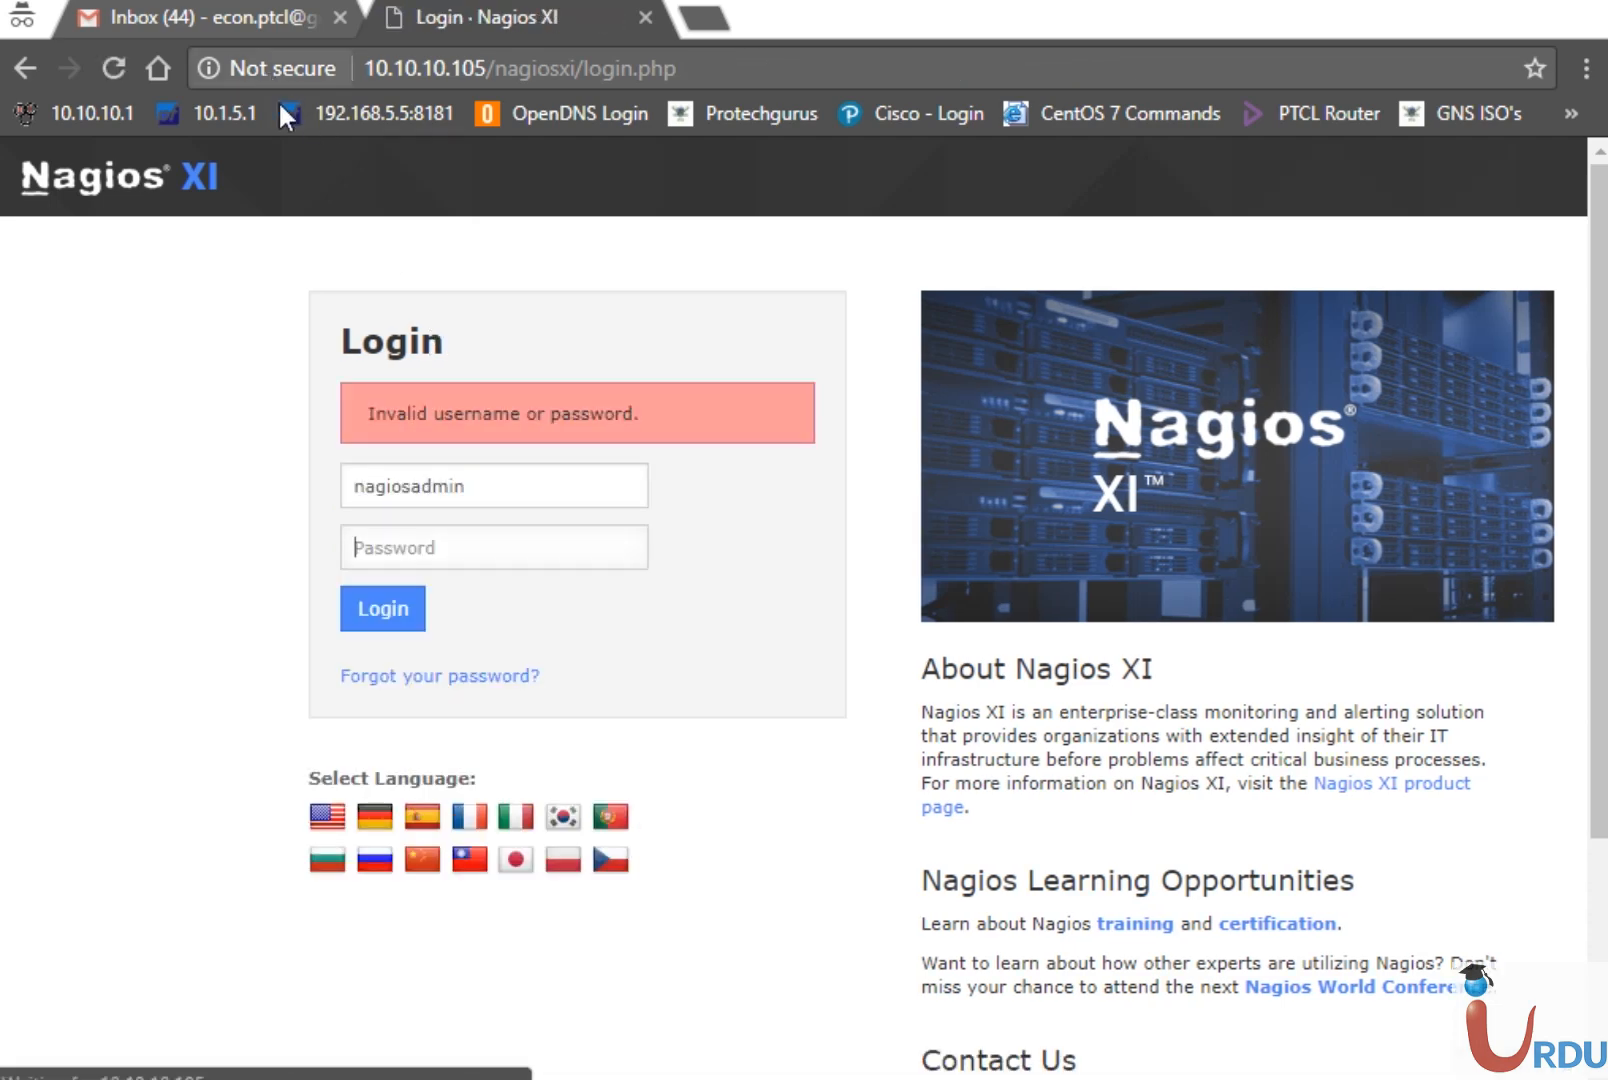
text(********)
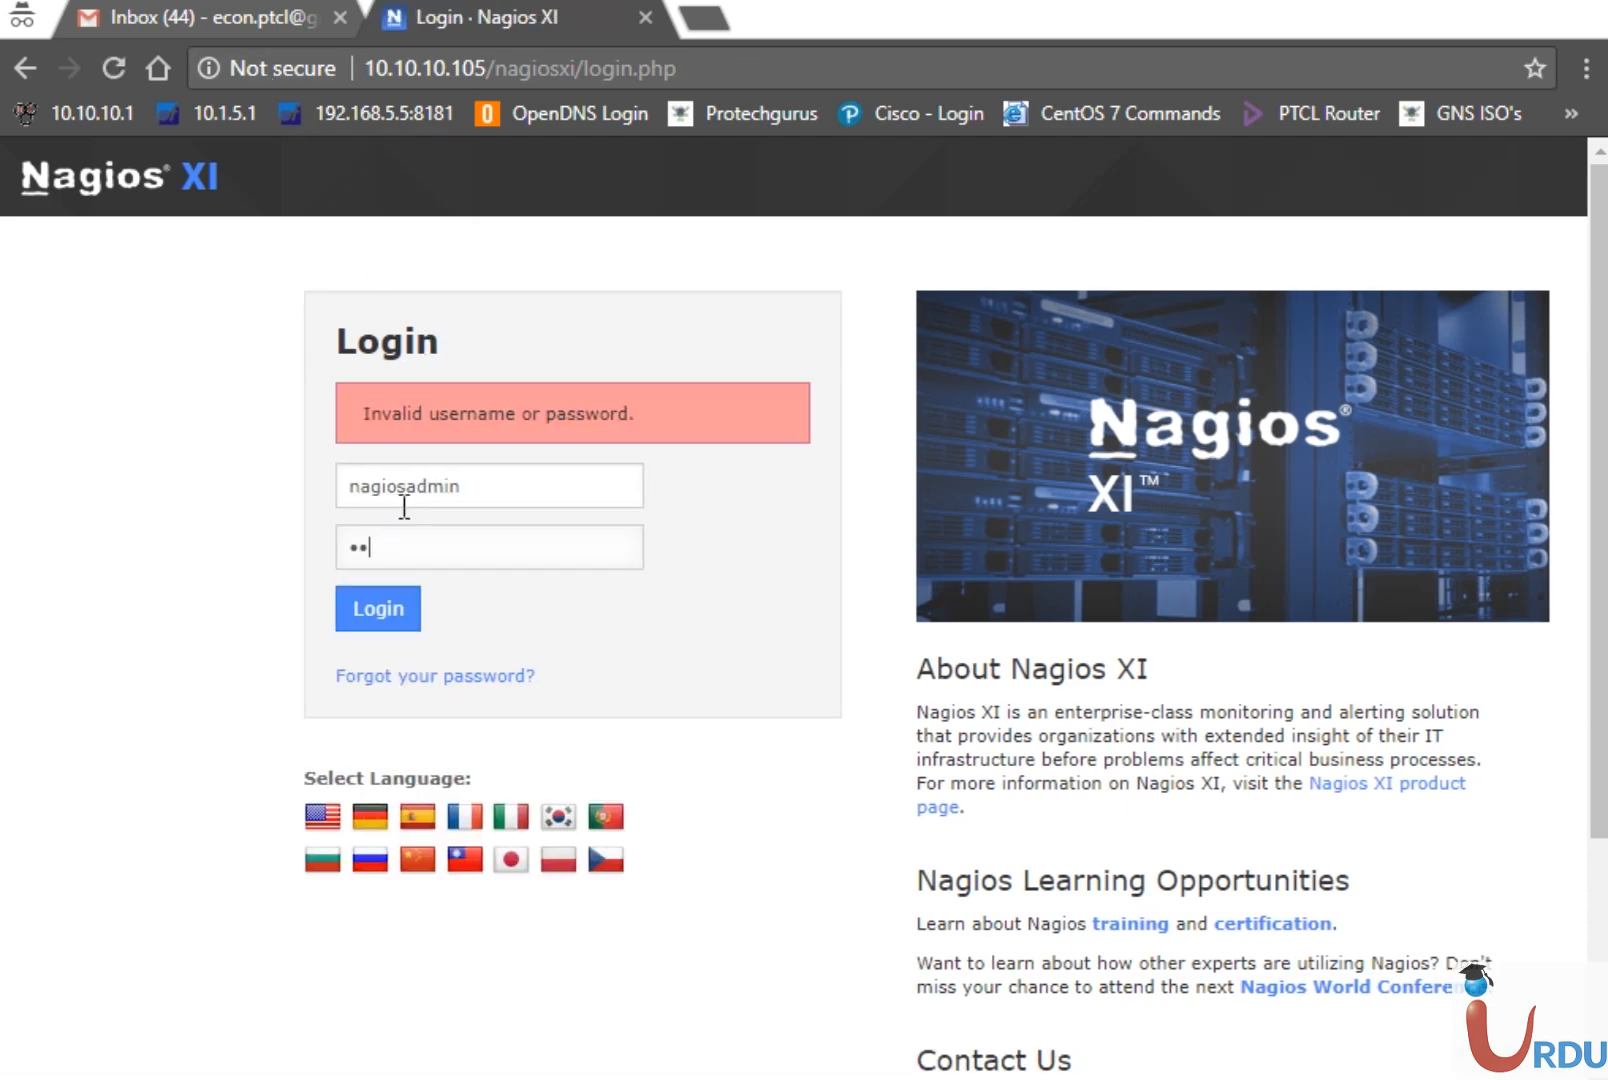
text(**)
key(Return)
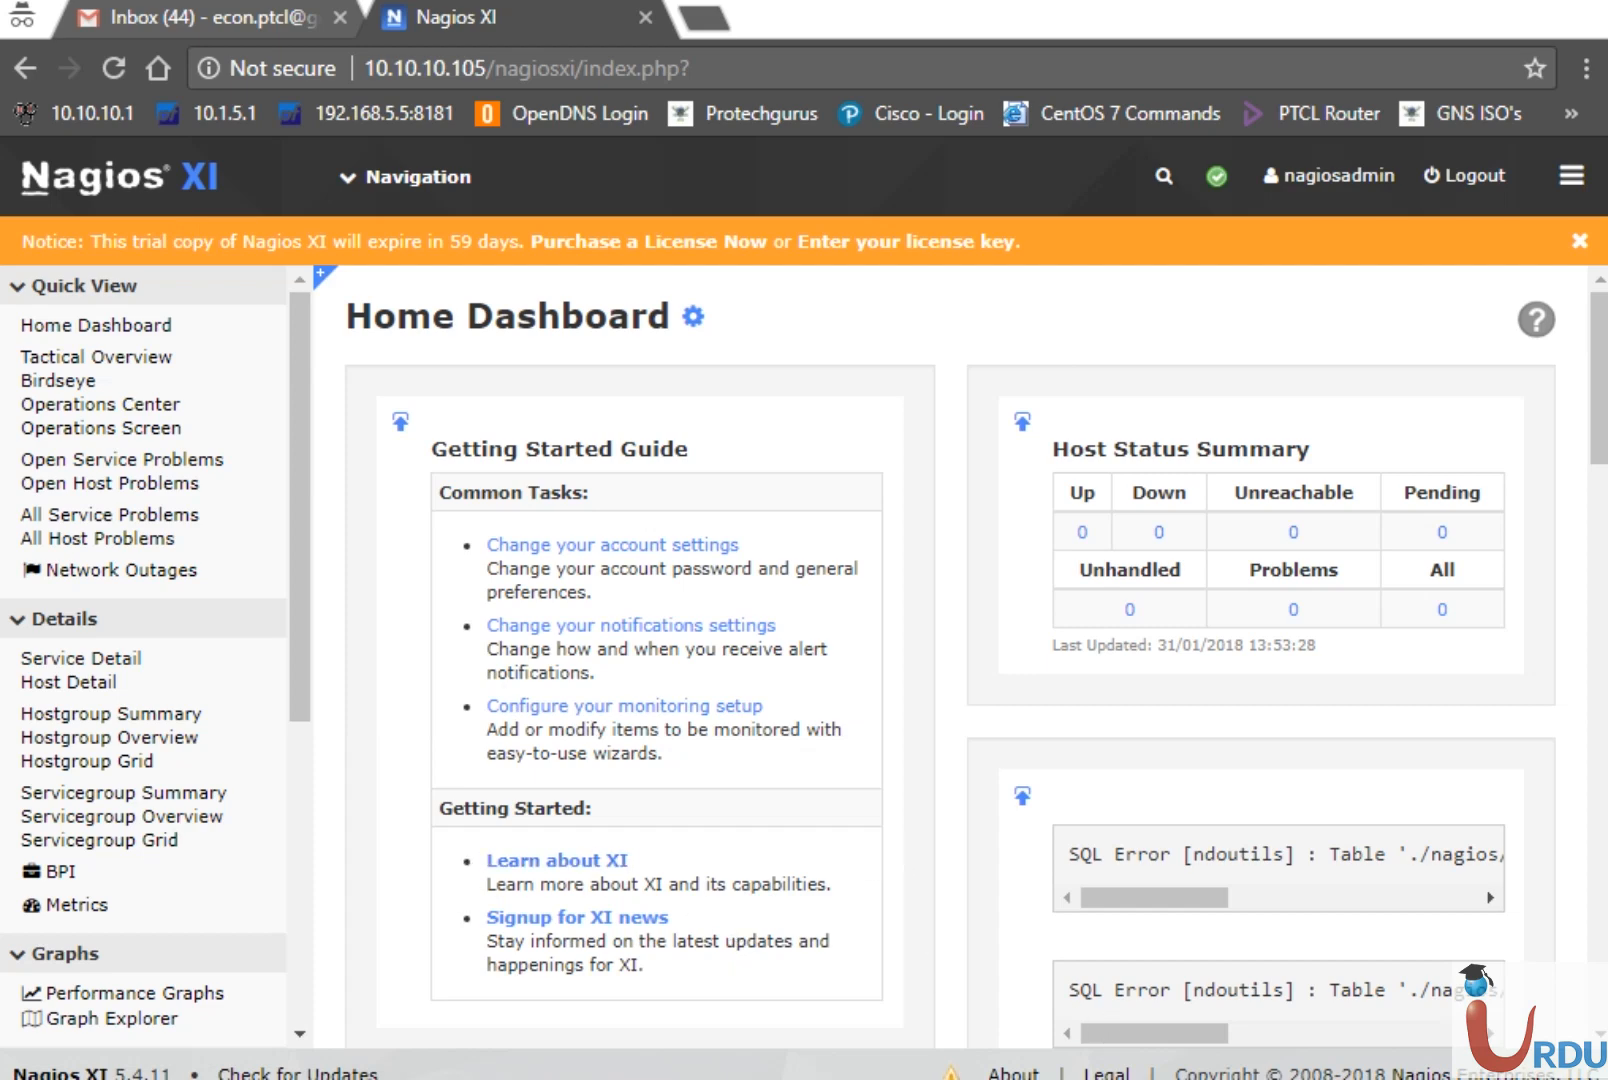
Launch PuTTY from Windows search
key(super)
text(putty)
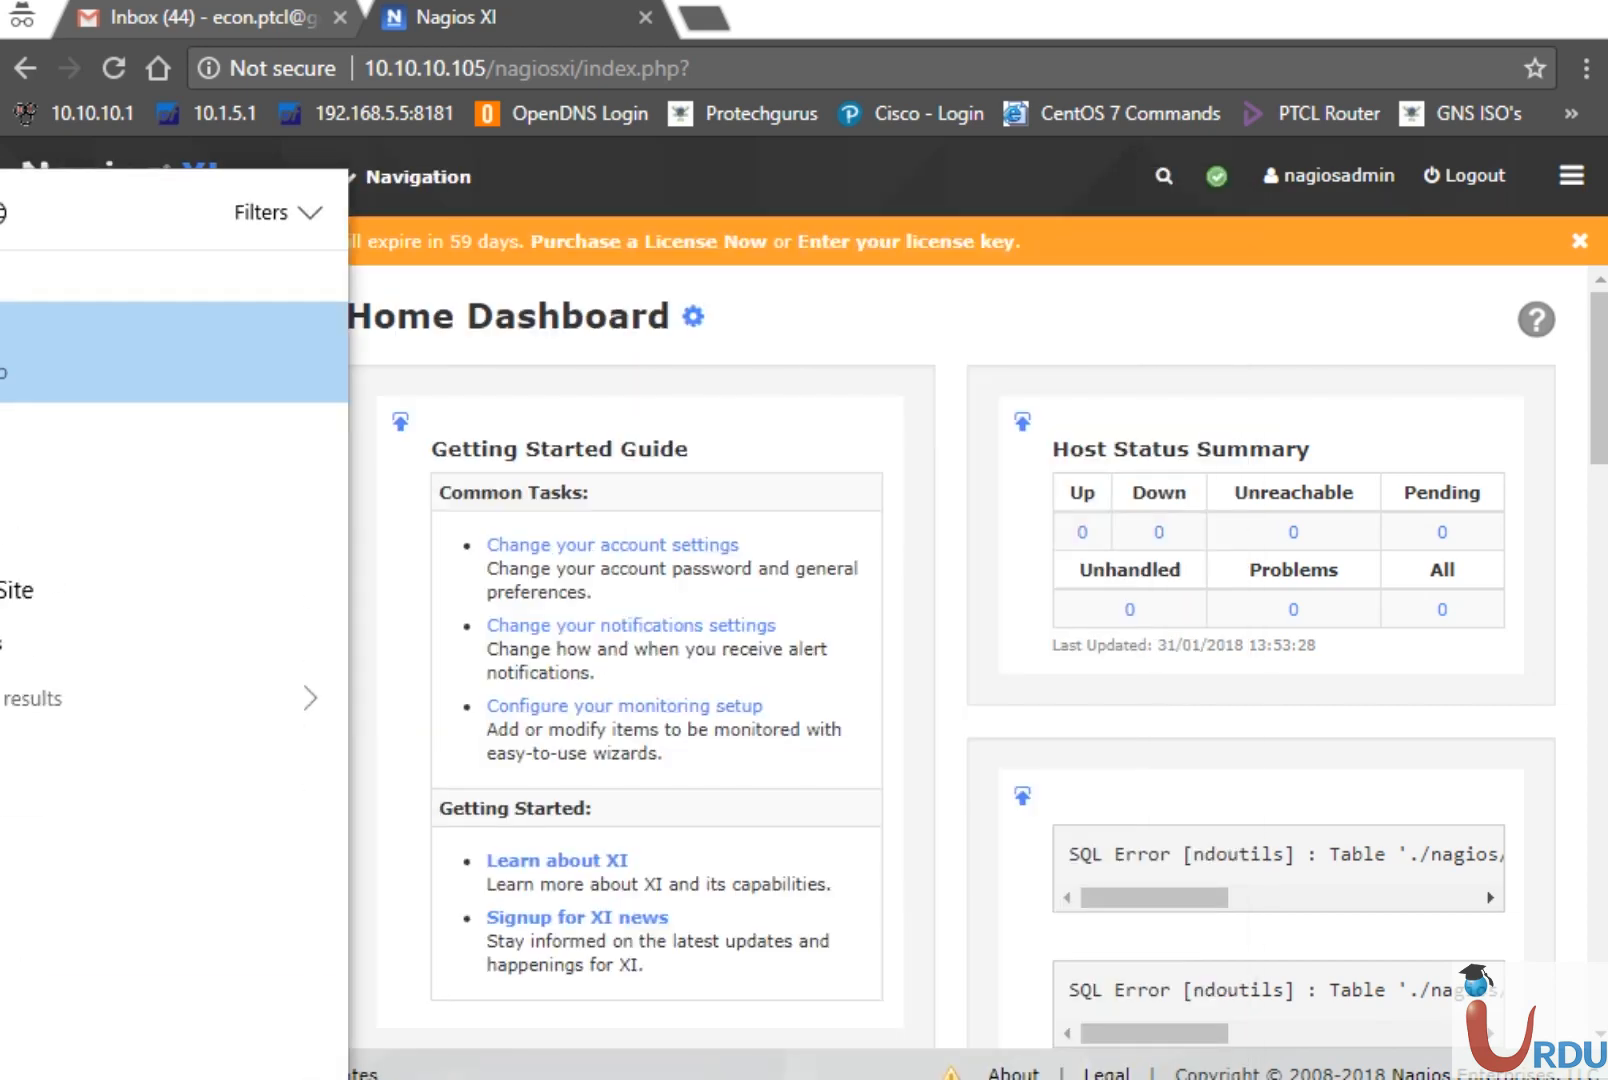
key(Return)
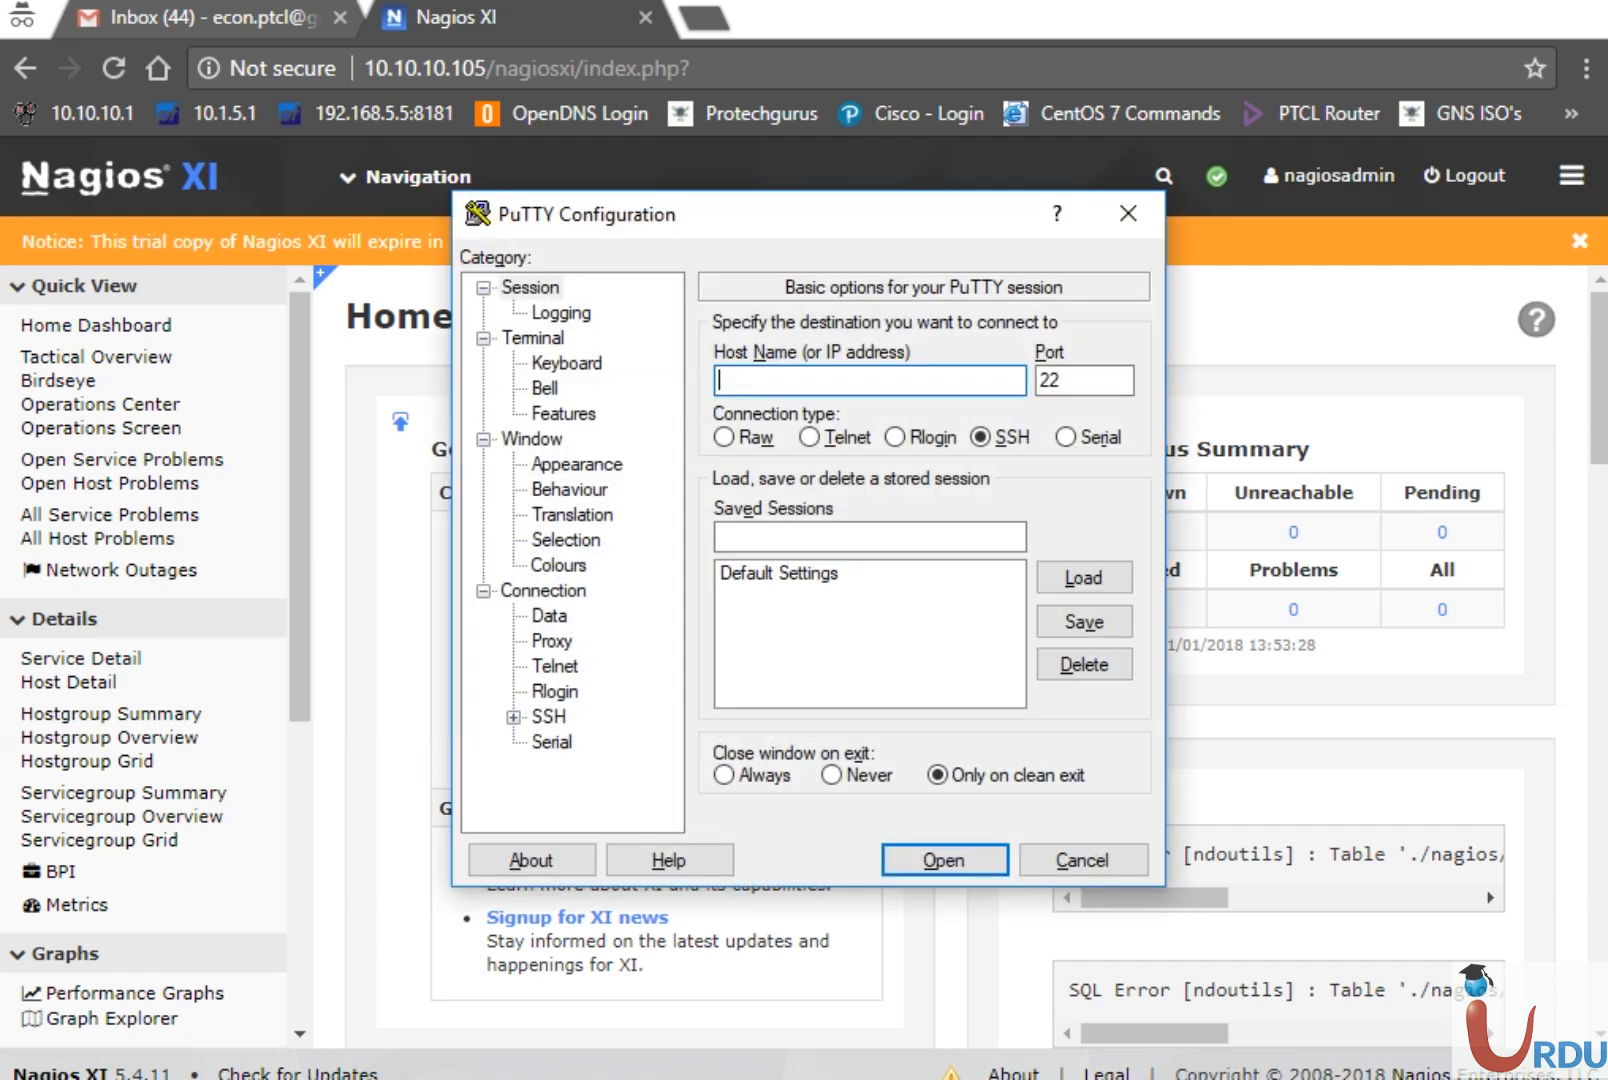
Open a Telnet session to 10.10.10.11 and log in to the switch
text(10.10.10.11)
click(843, 440)
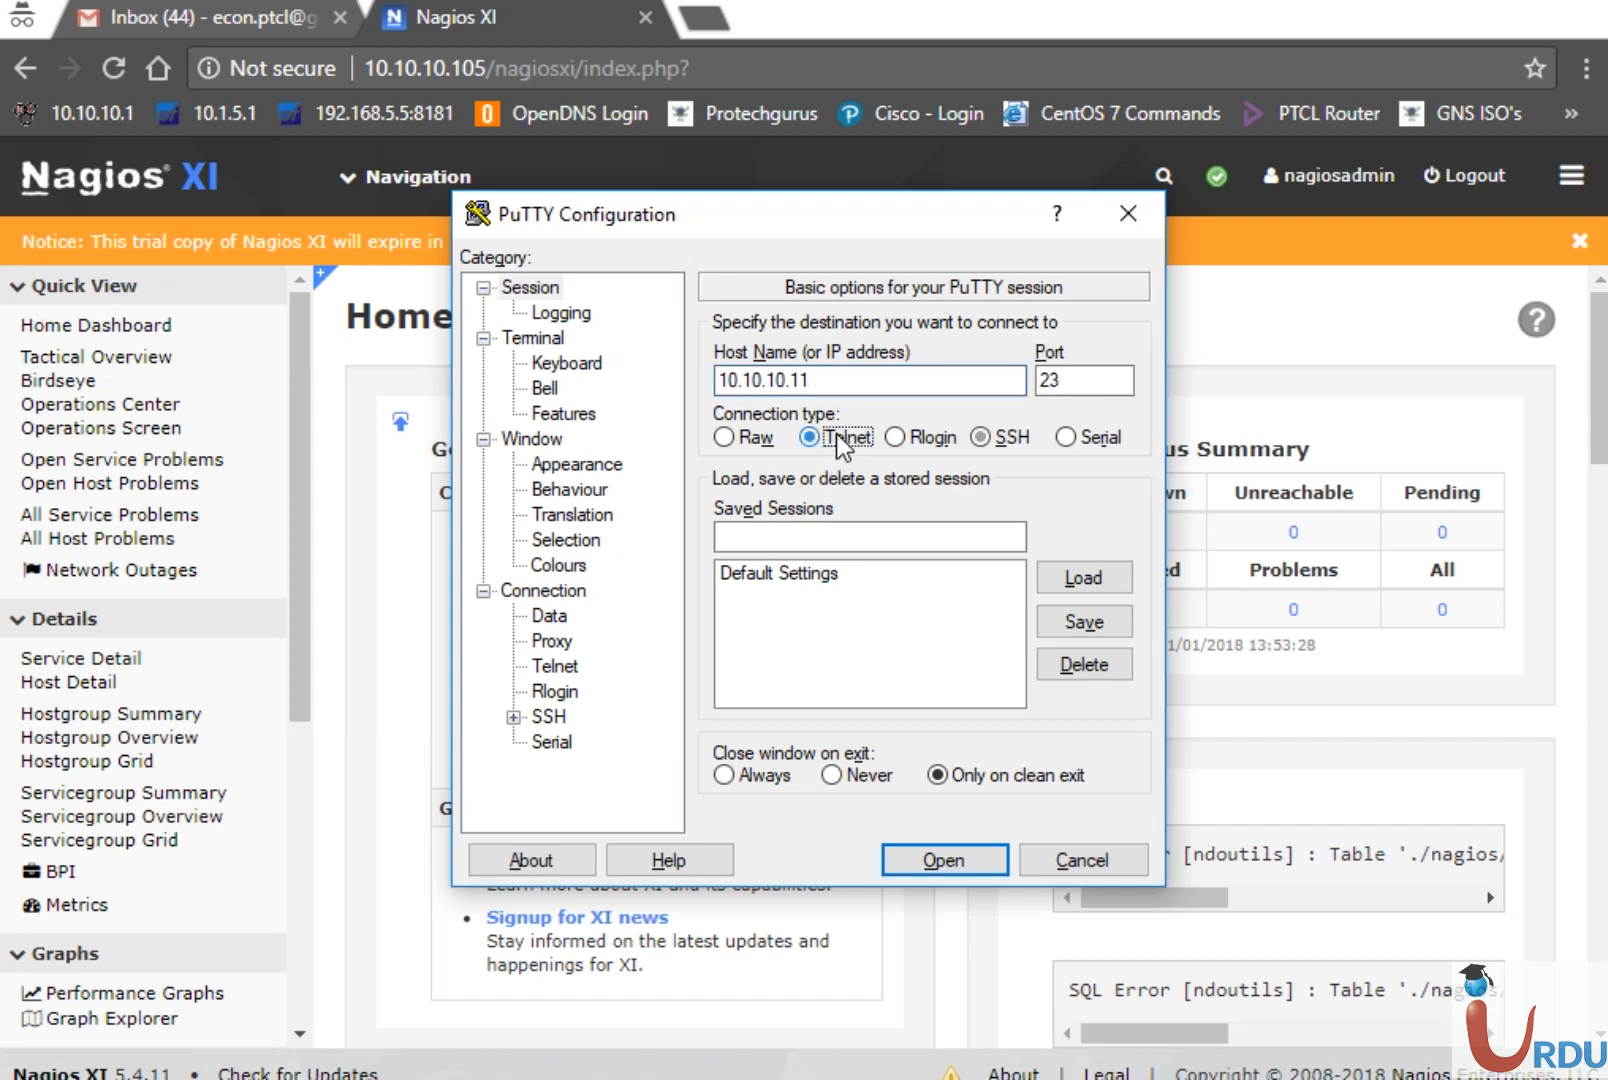
click(945, 860)
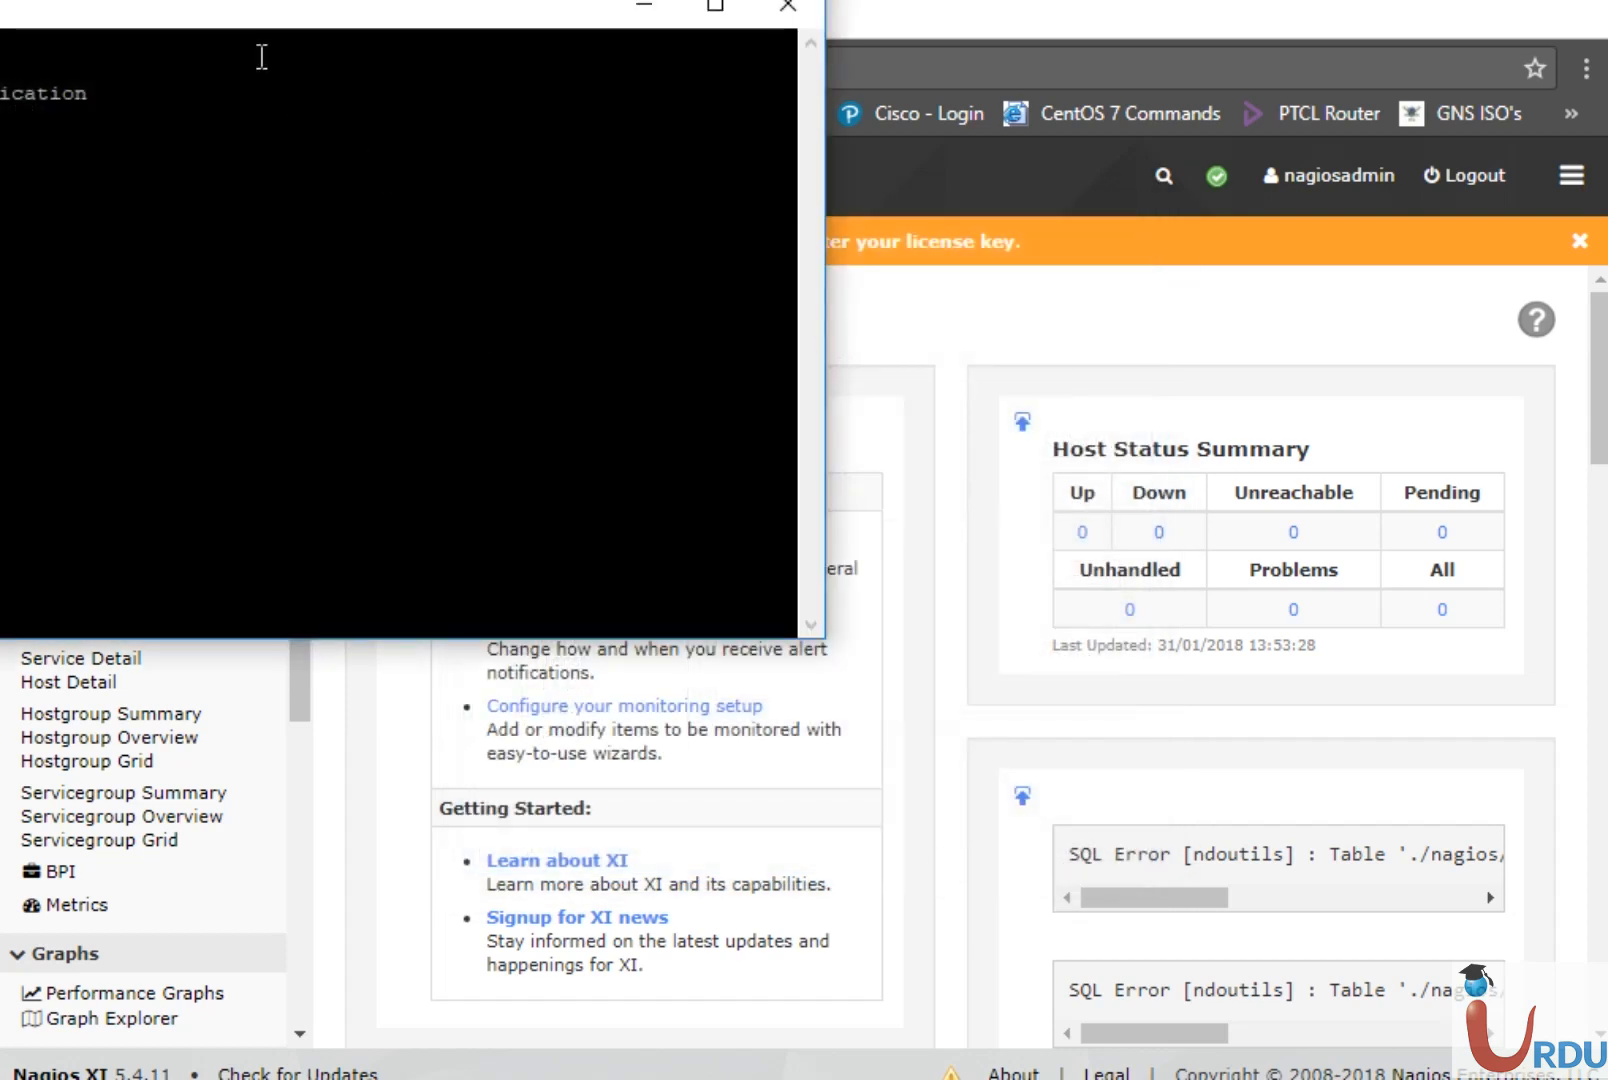
drag(254, 20, 775, 260)
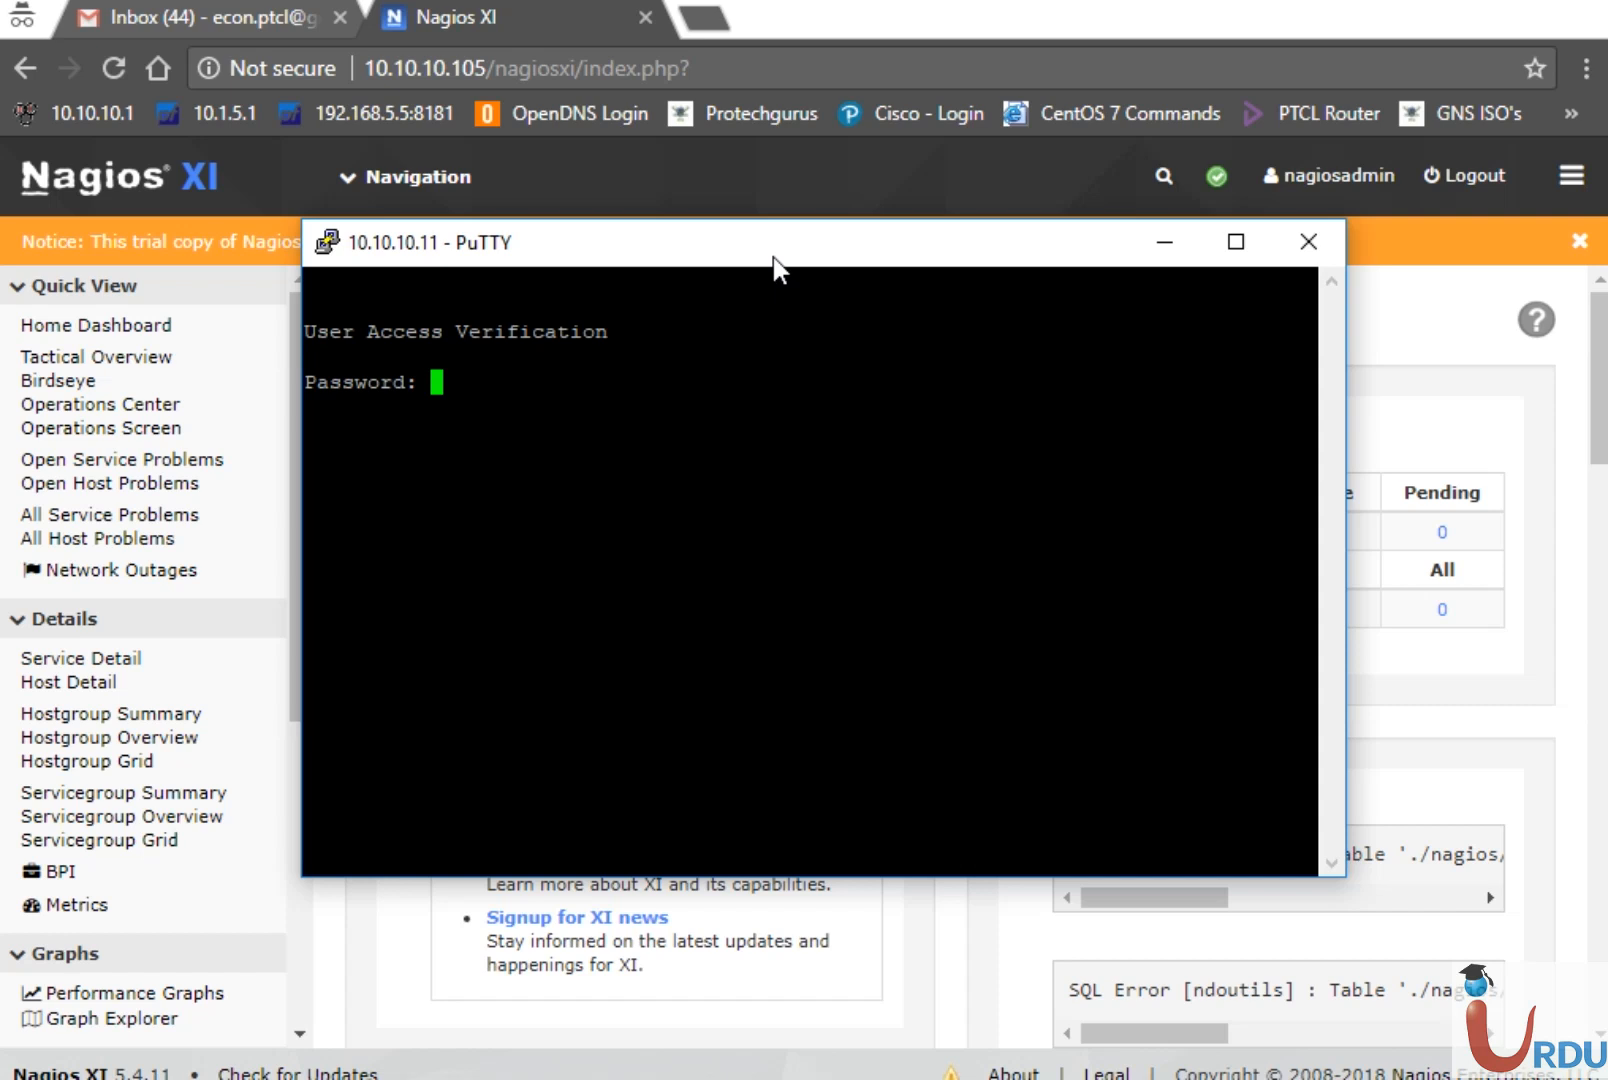
key(Return)
Enter privileged mode with en and the enable password, then configure terminal
text(en)
key(Return)
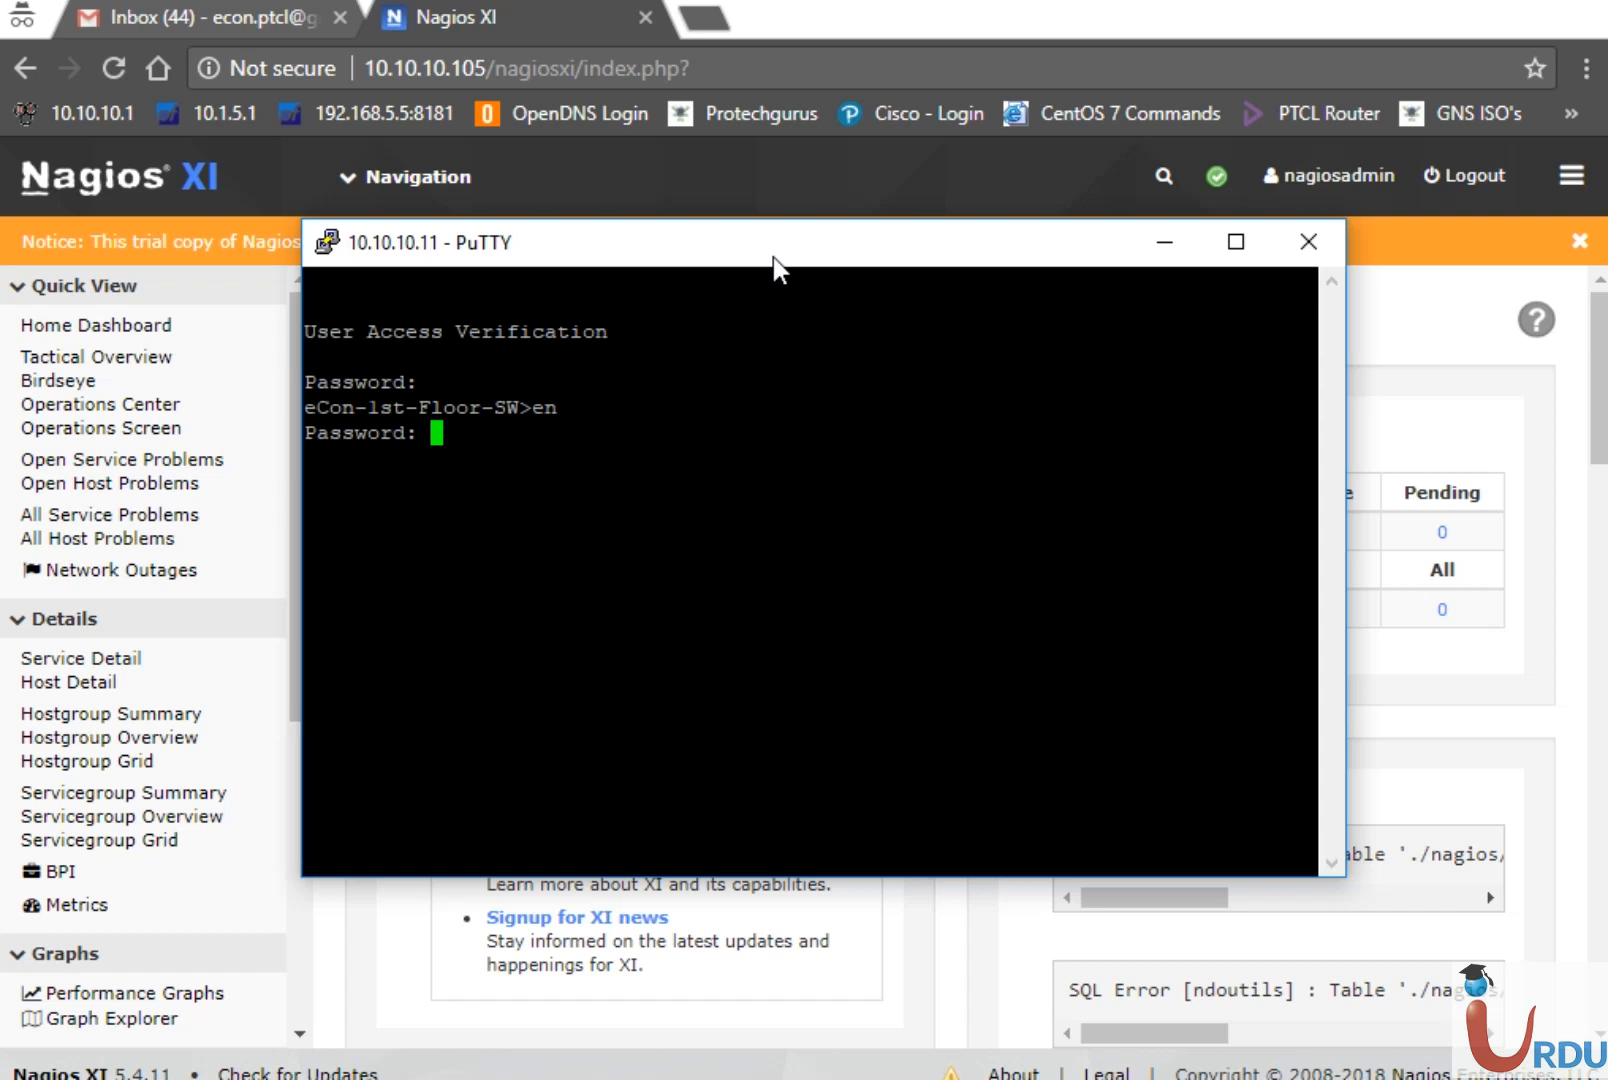
key(Return)
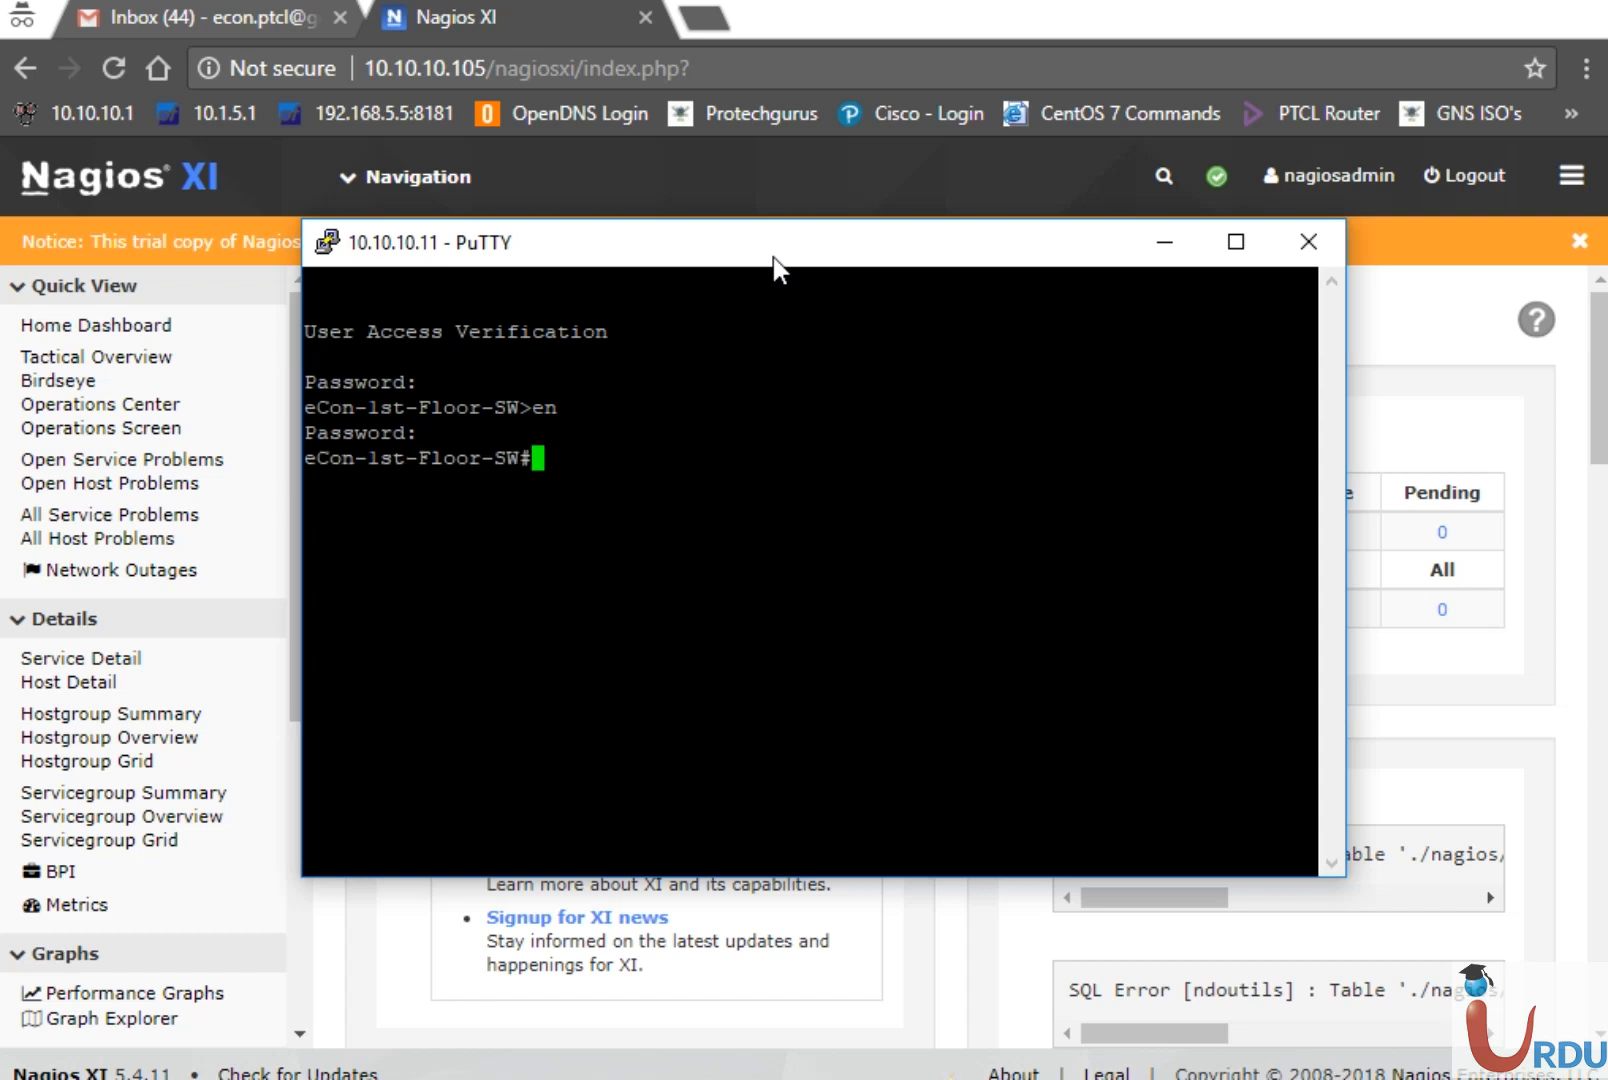
key(Return)
key(Return)
key(Return)
text(sh)
key(BackSpace)
key(BackSpace)
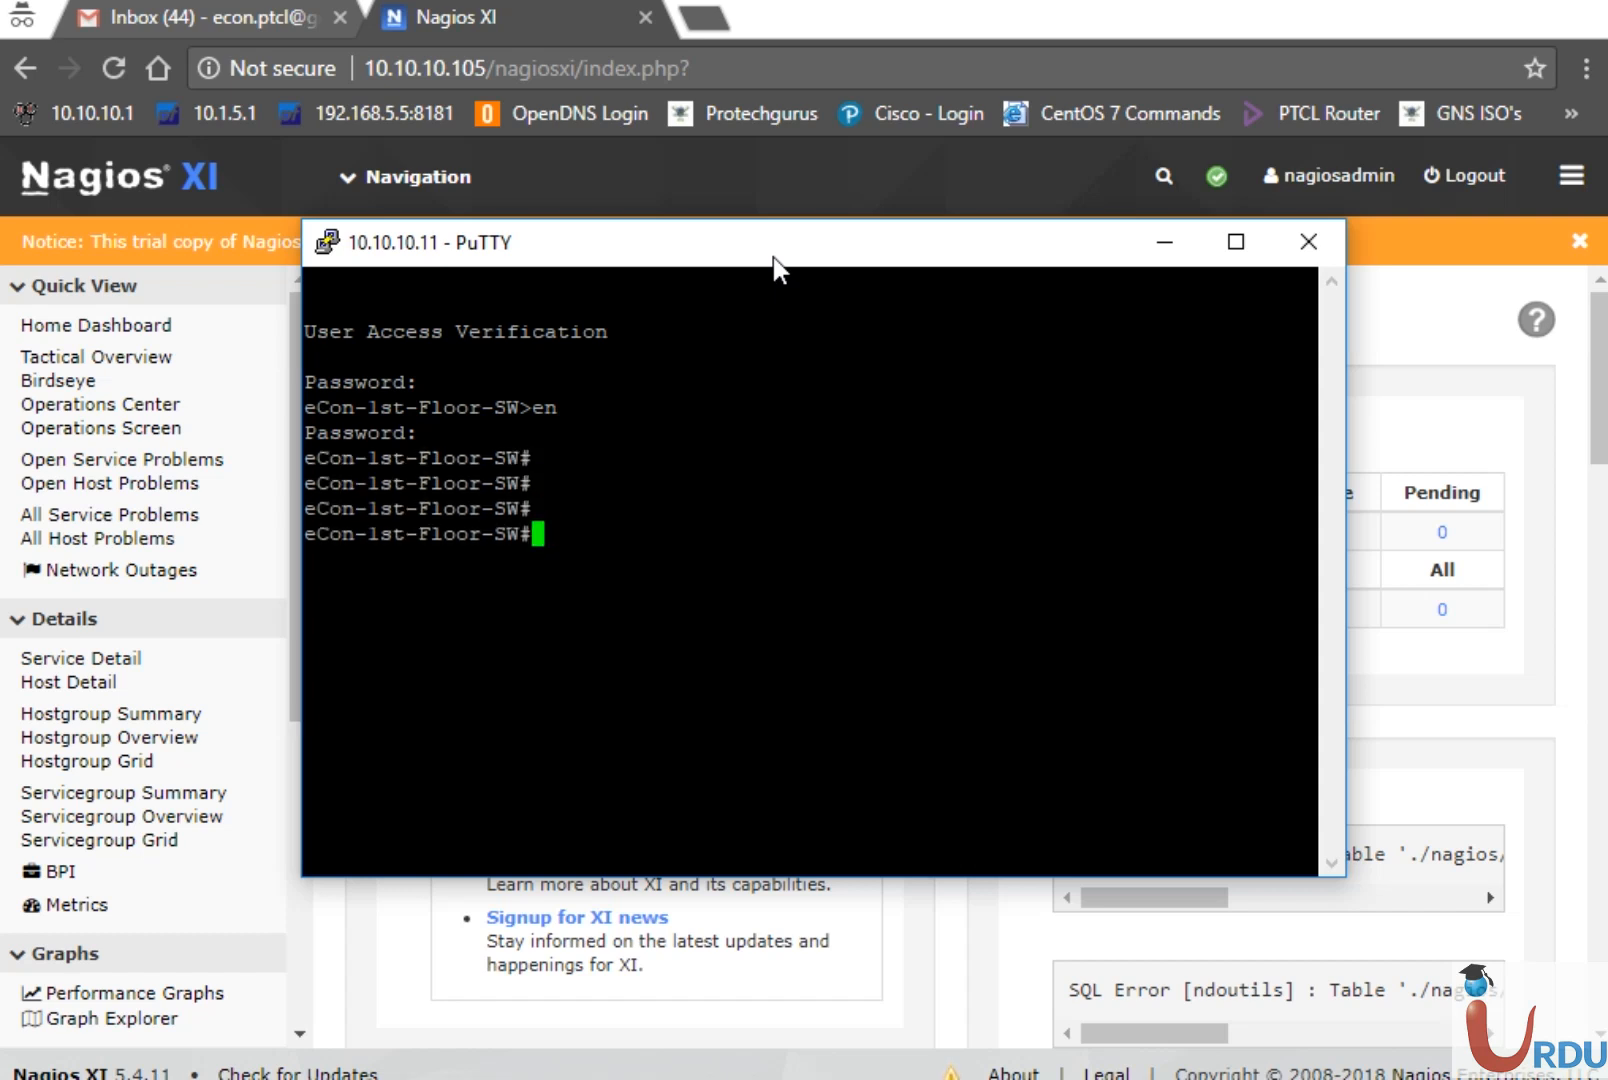
text(conf t)
key(Tab)
key(Return)
text(snmp)
key(Tab)
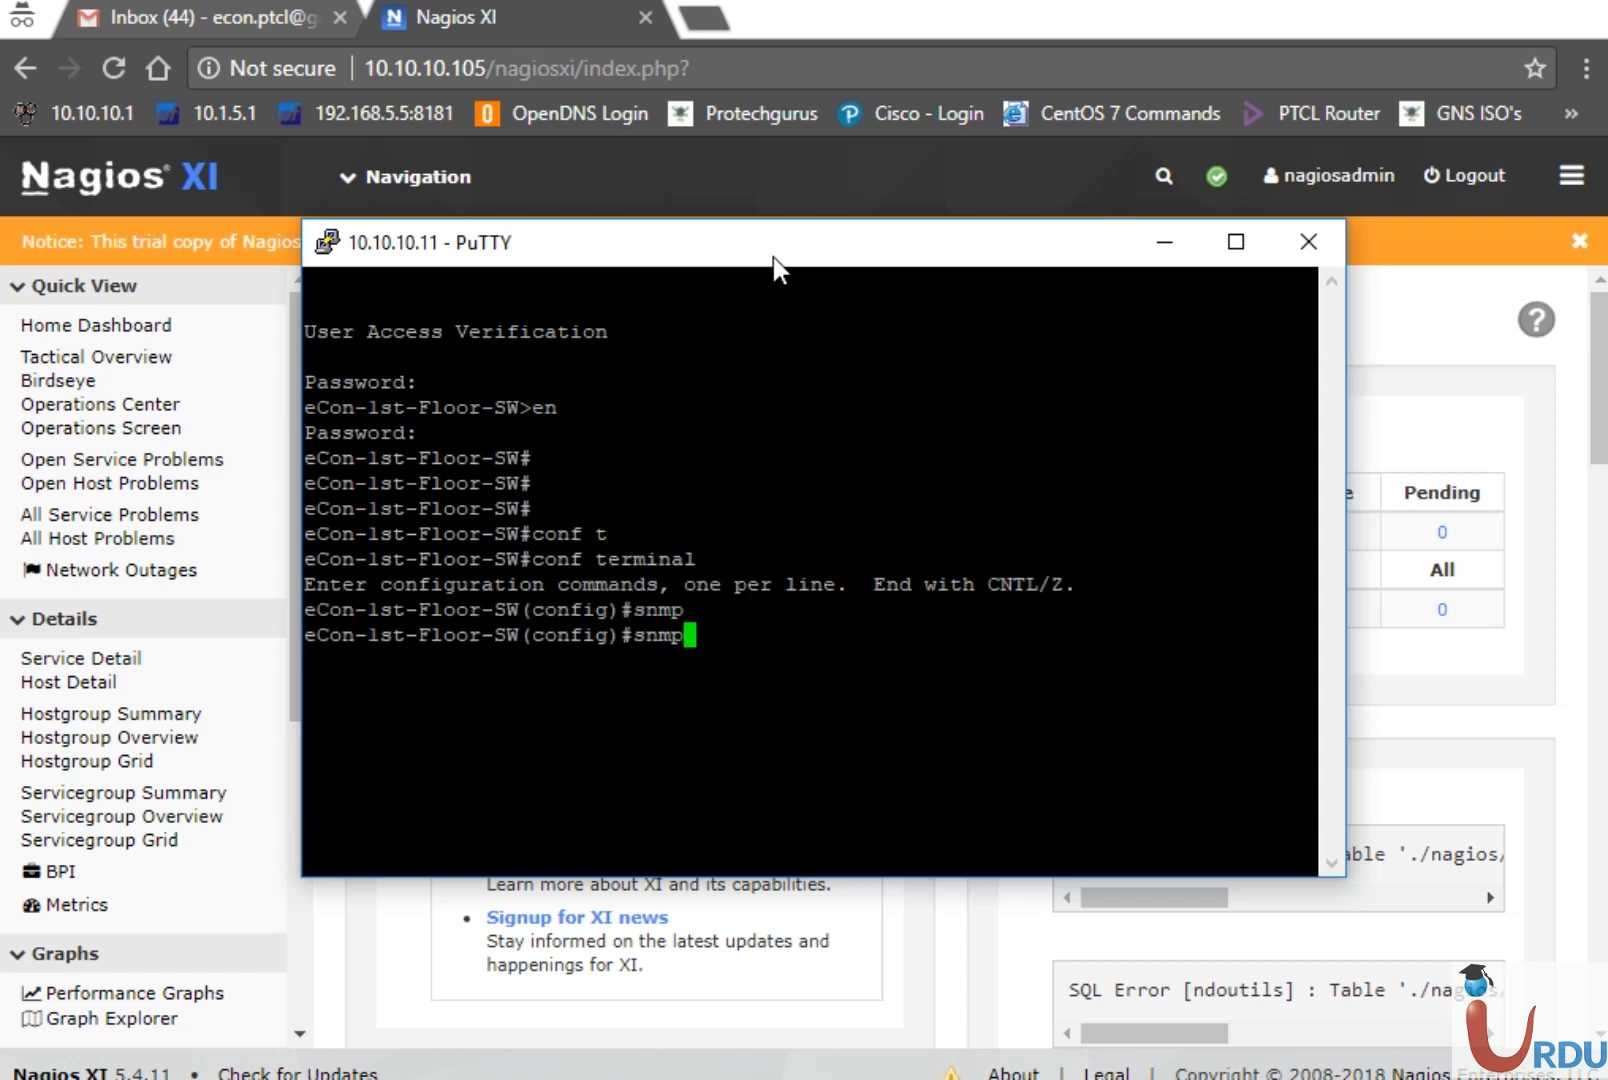
text(-se)
key(Tab)
text(comm)
key(Tab)
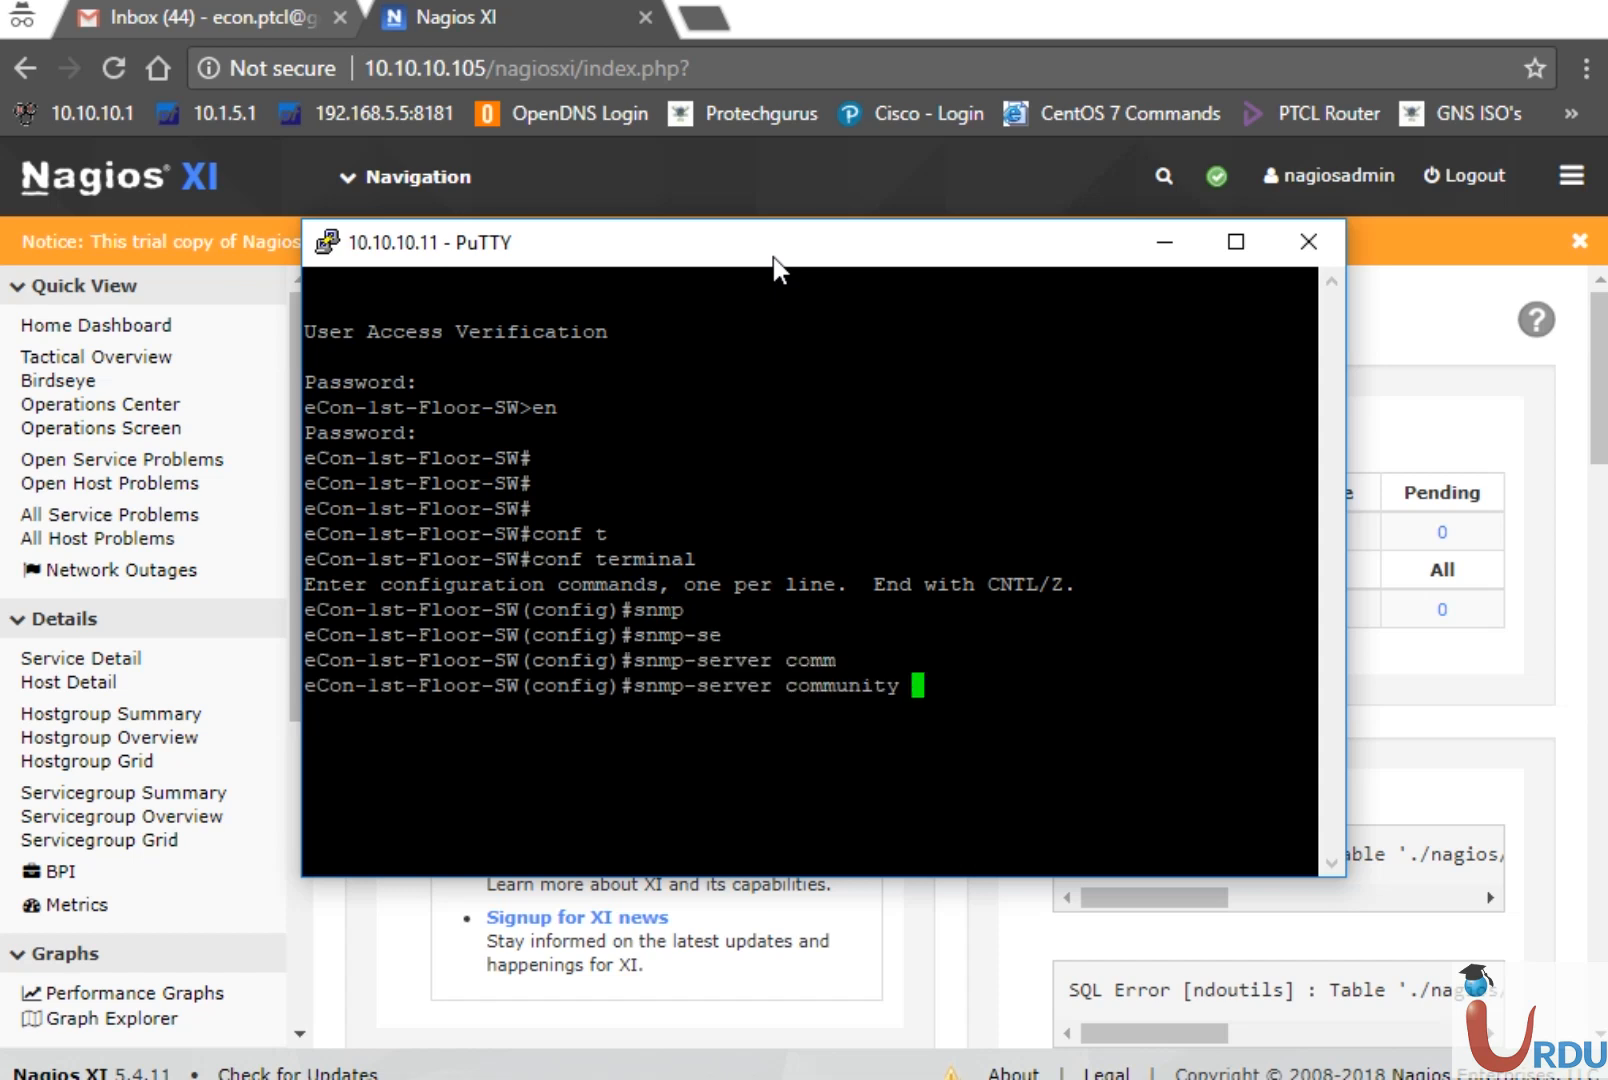
text(public)
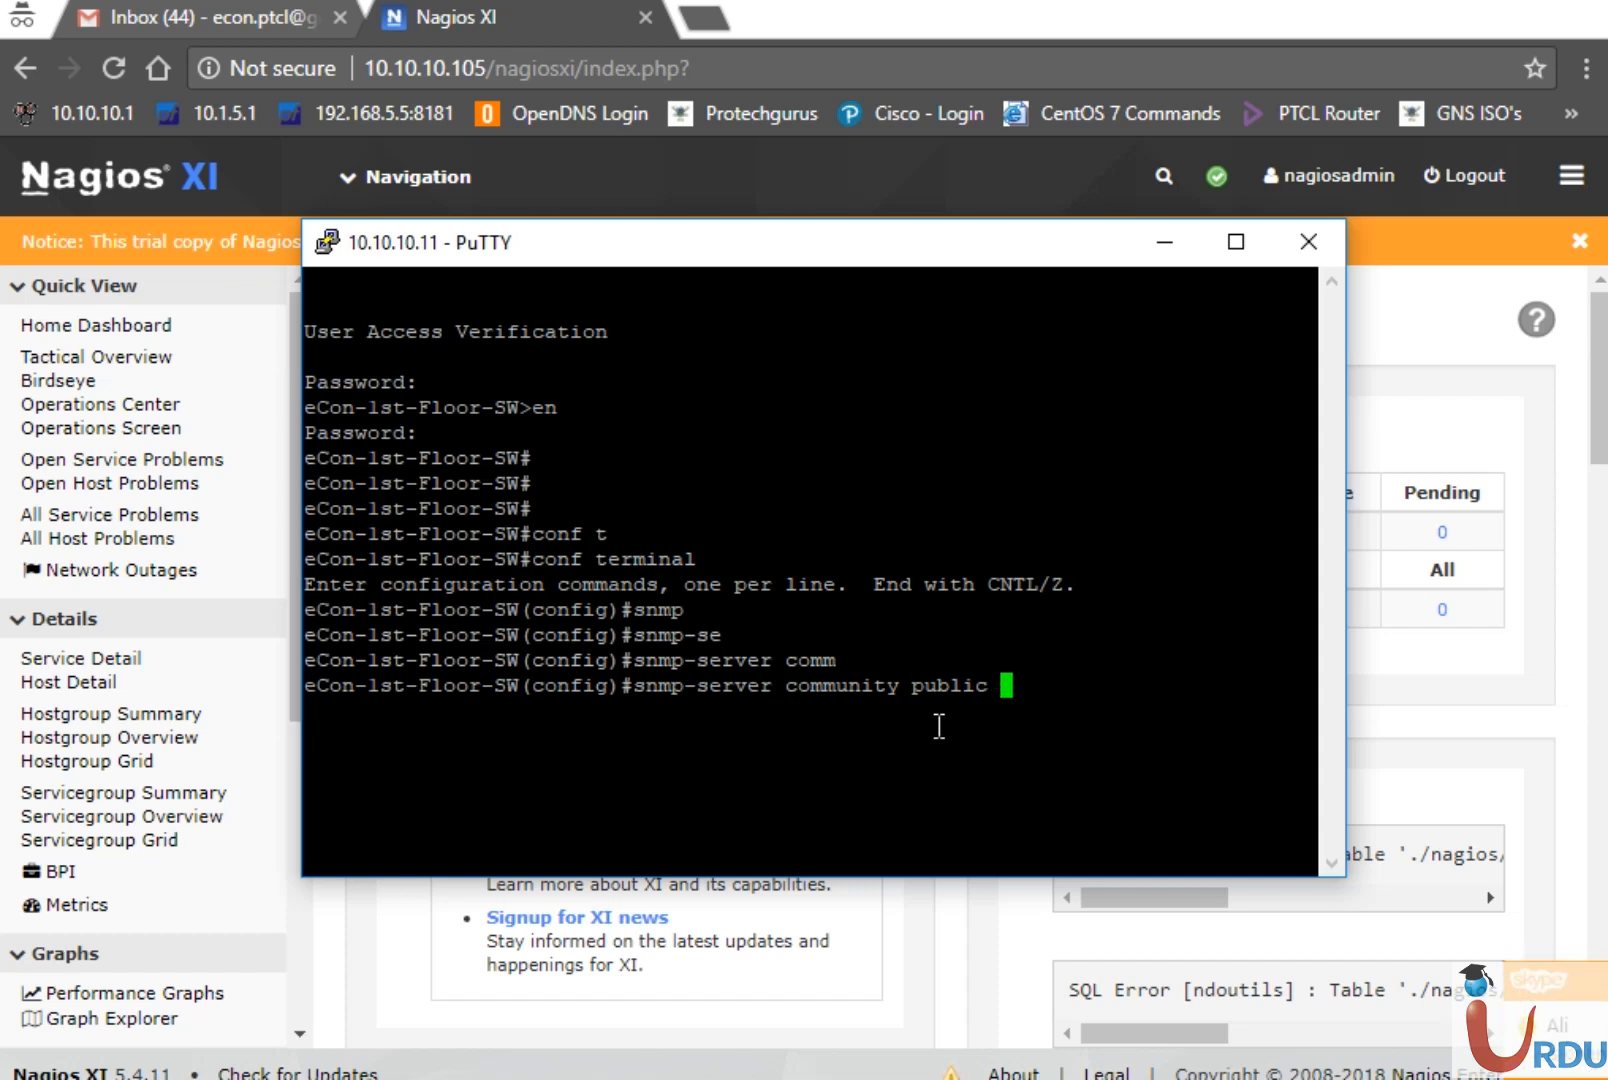
text(RO)
key(Return)
key(Up)
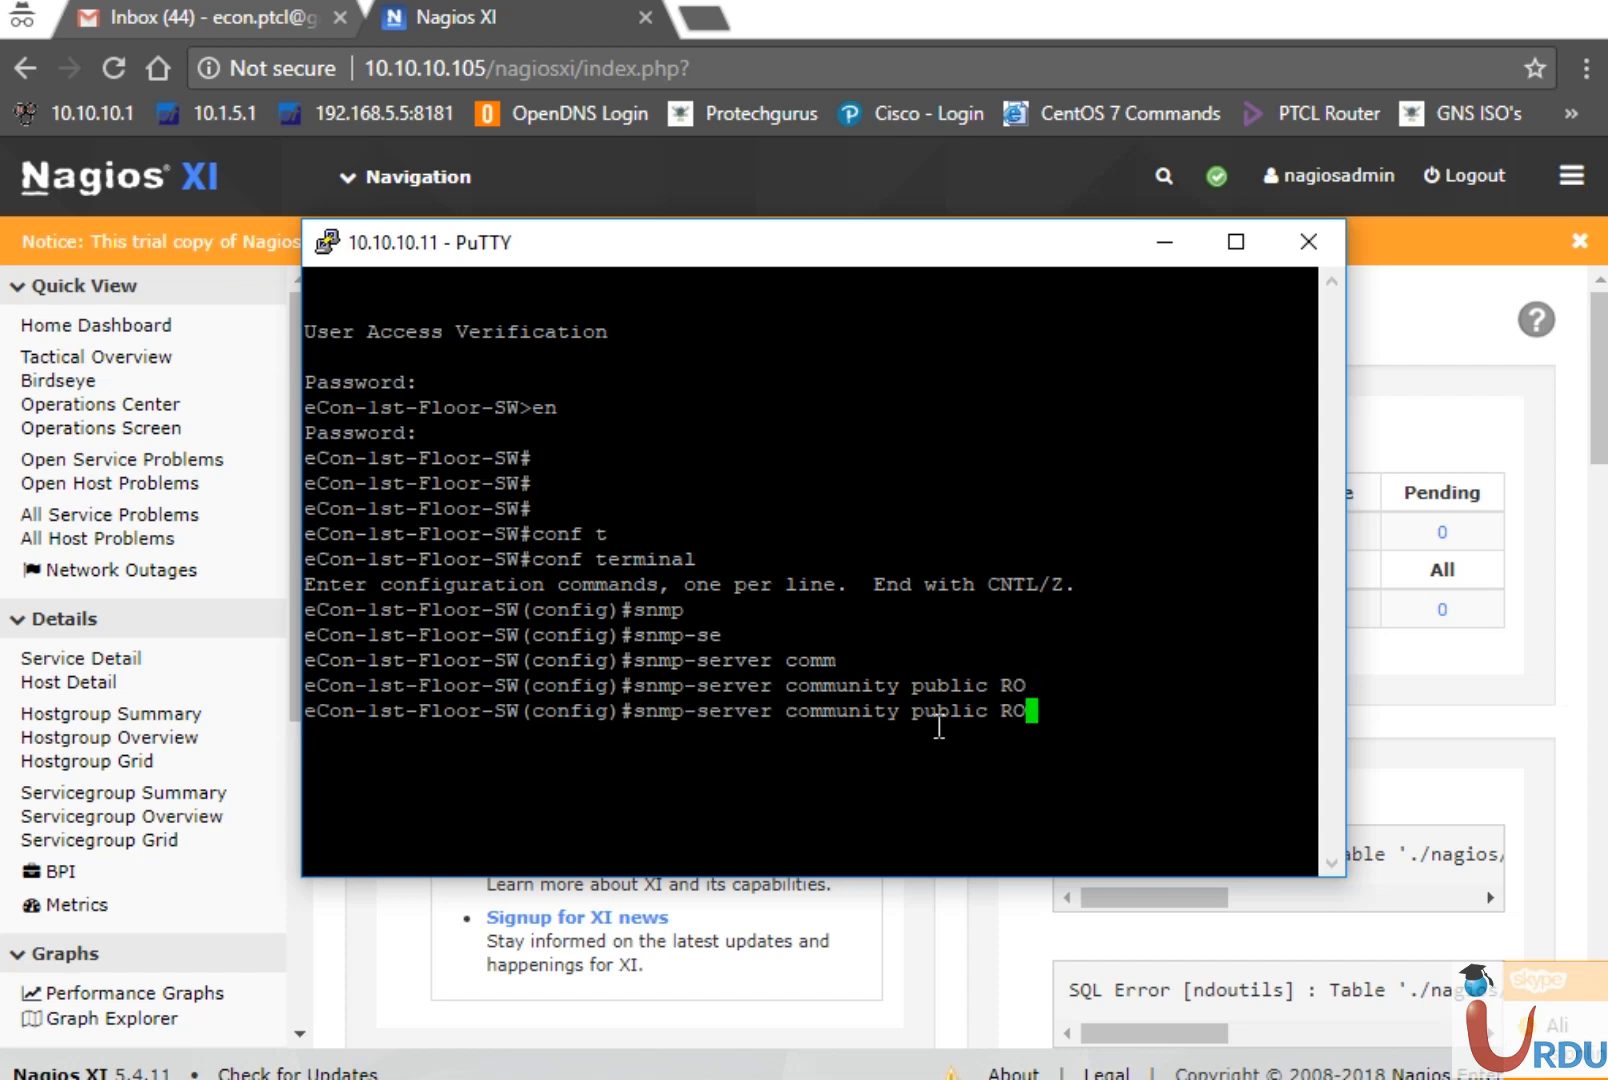
key(Left)
key(Left)
key(Left)
key(BackSpace)
key(BackSpace)
key(BackSpace)
key(BackSpace)
key(BackSpace)
key(BackSpace)
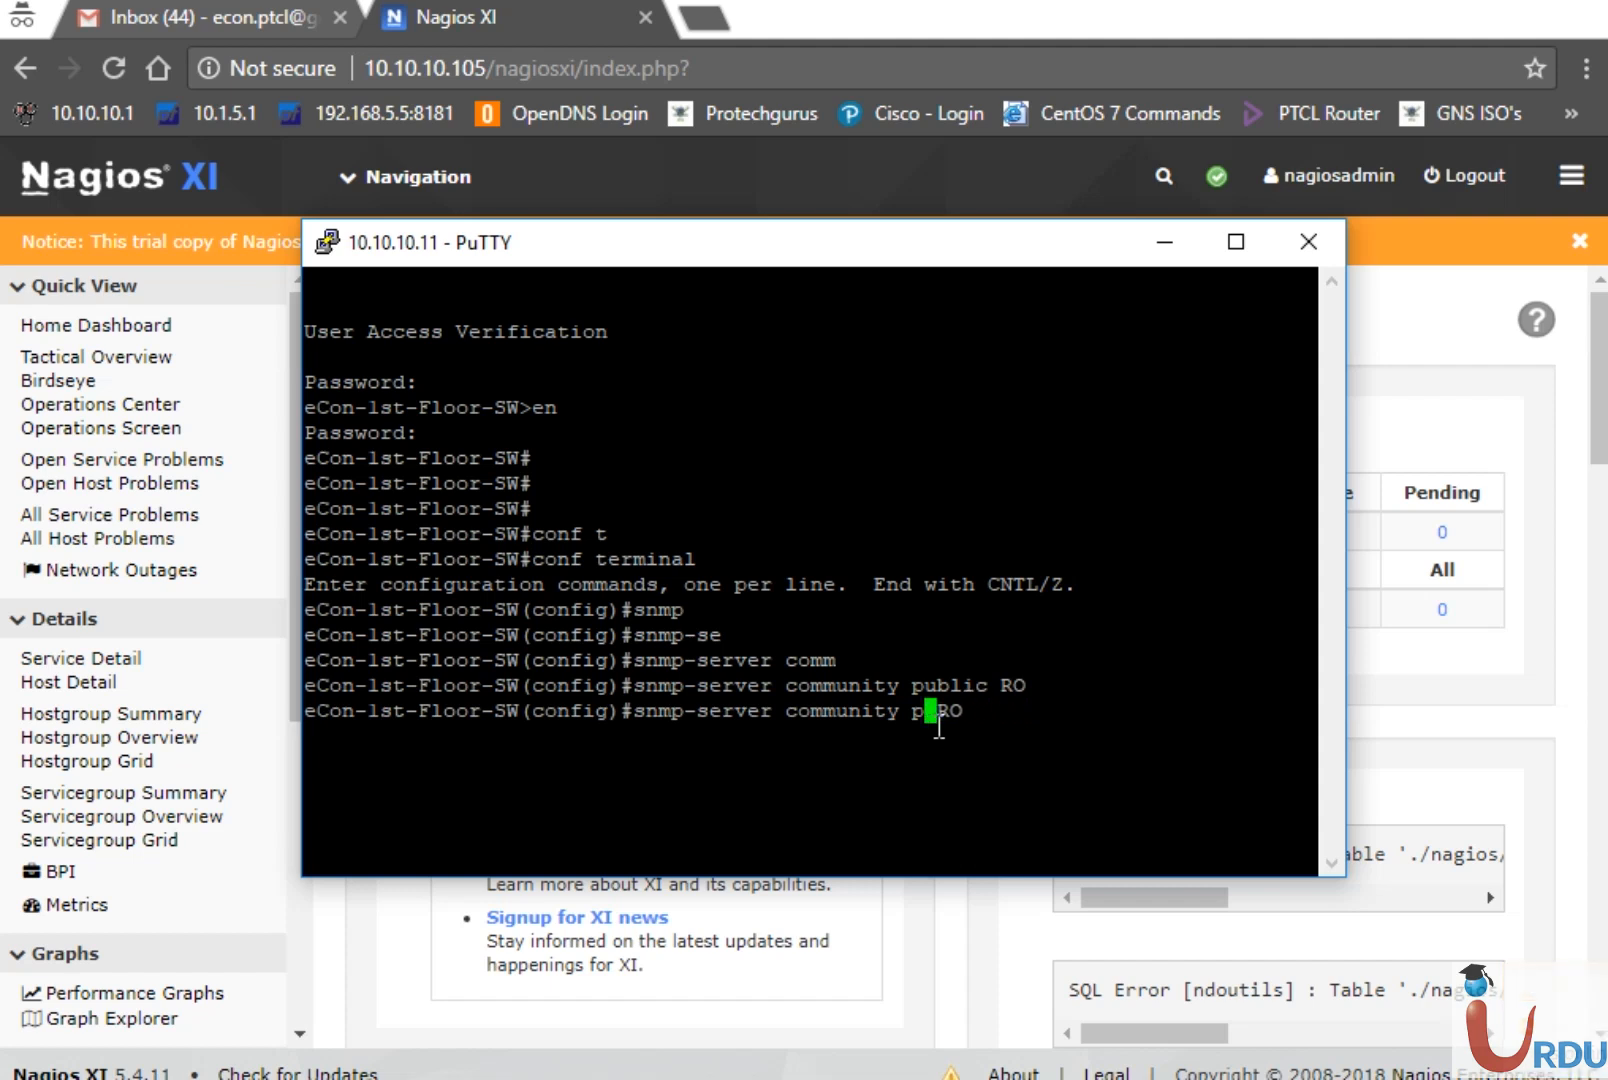
text(private)
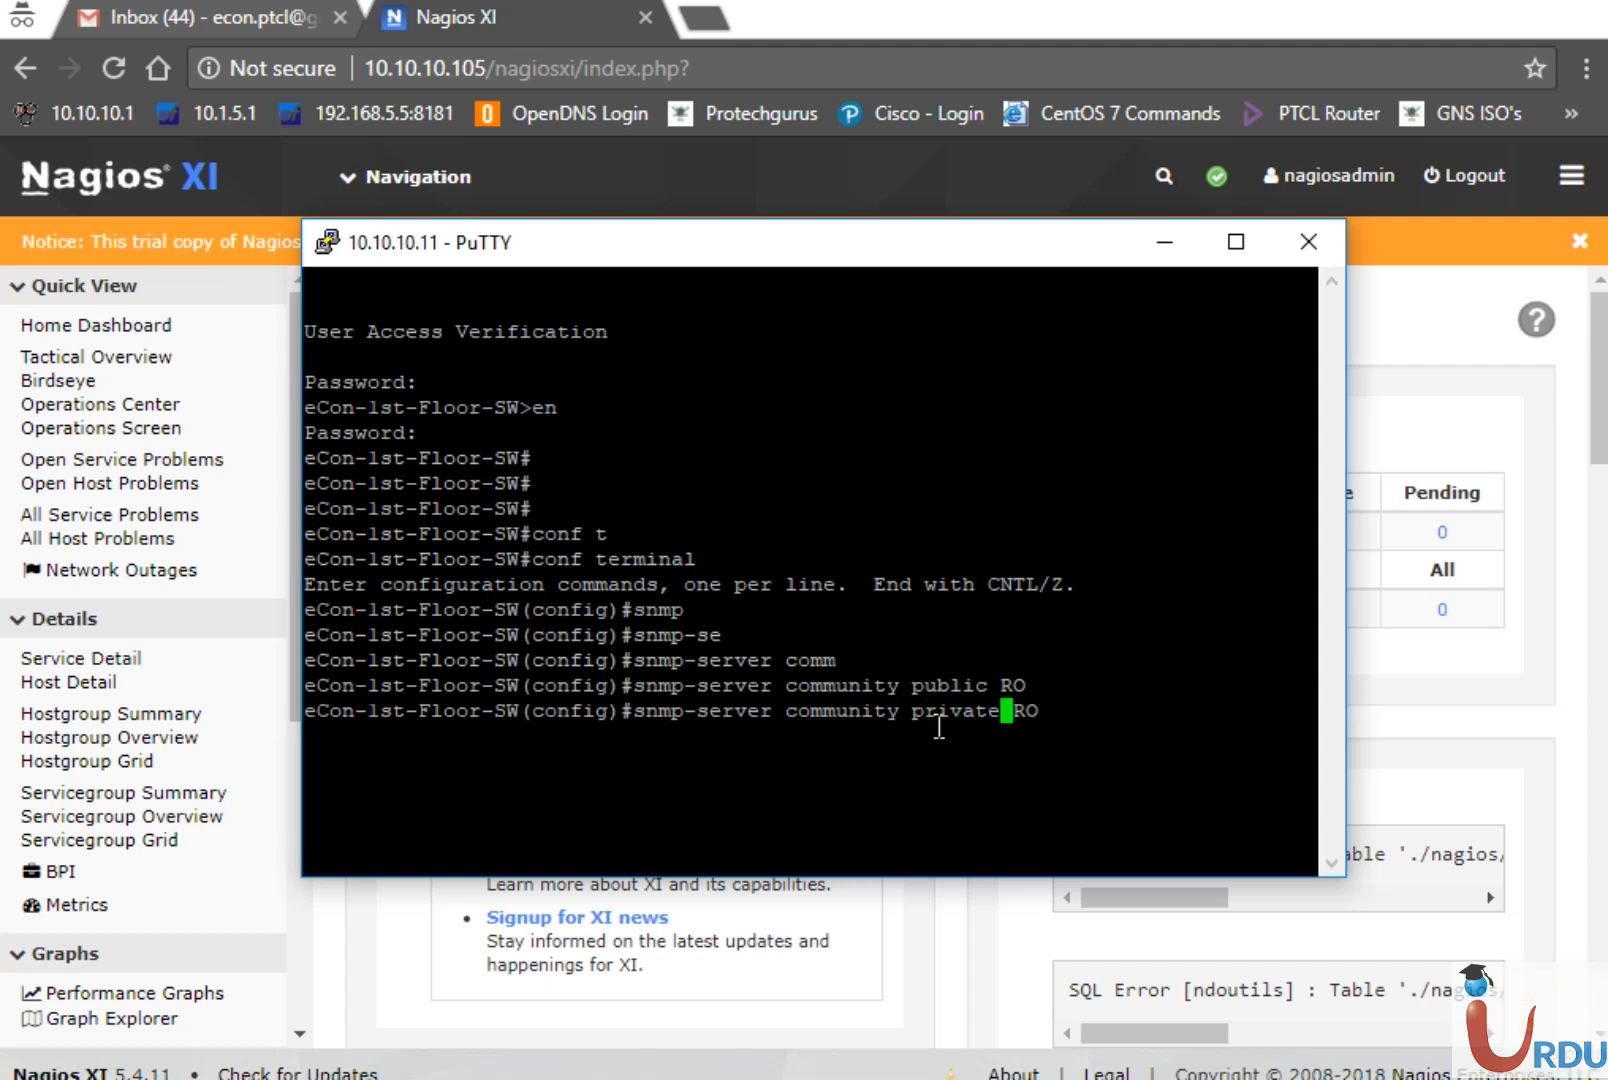
key(Right)
key(Right)
key(Right)
key(BackSpace)
text(W)
key(Return)
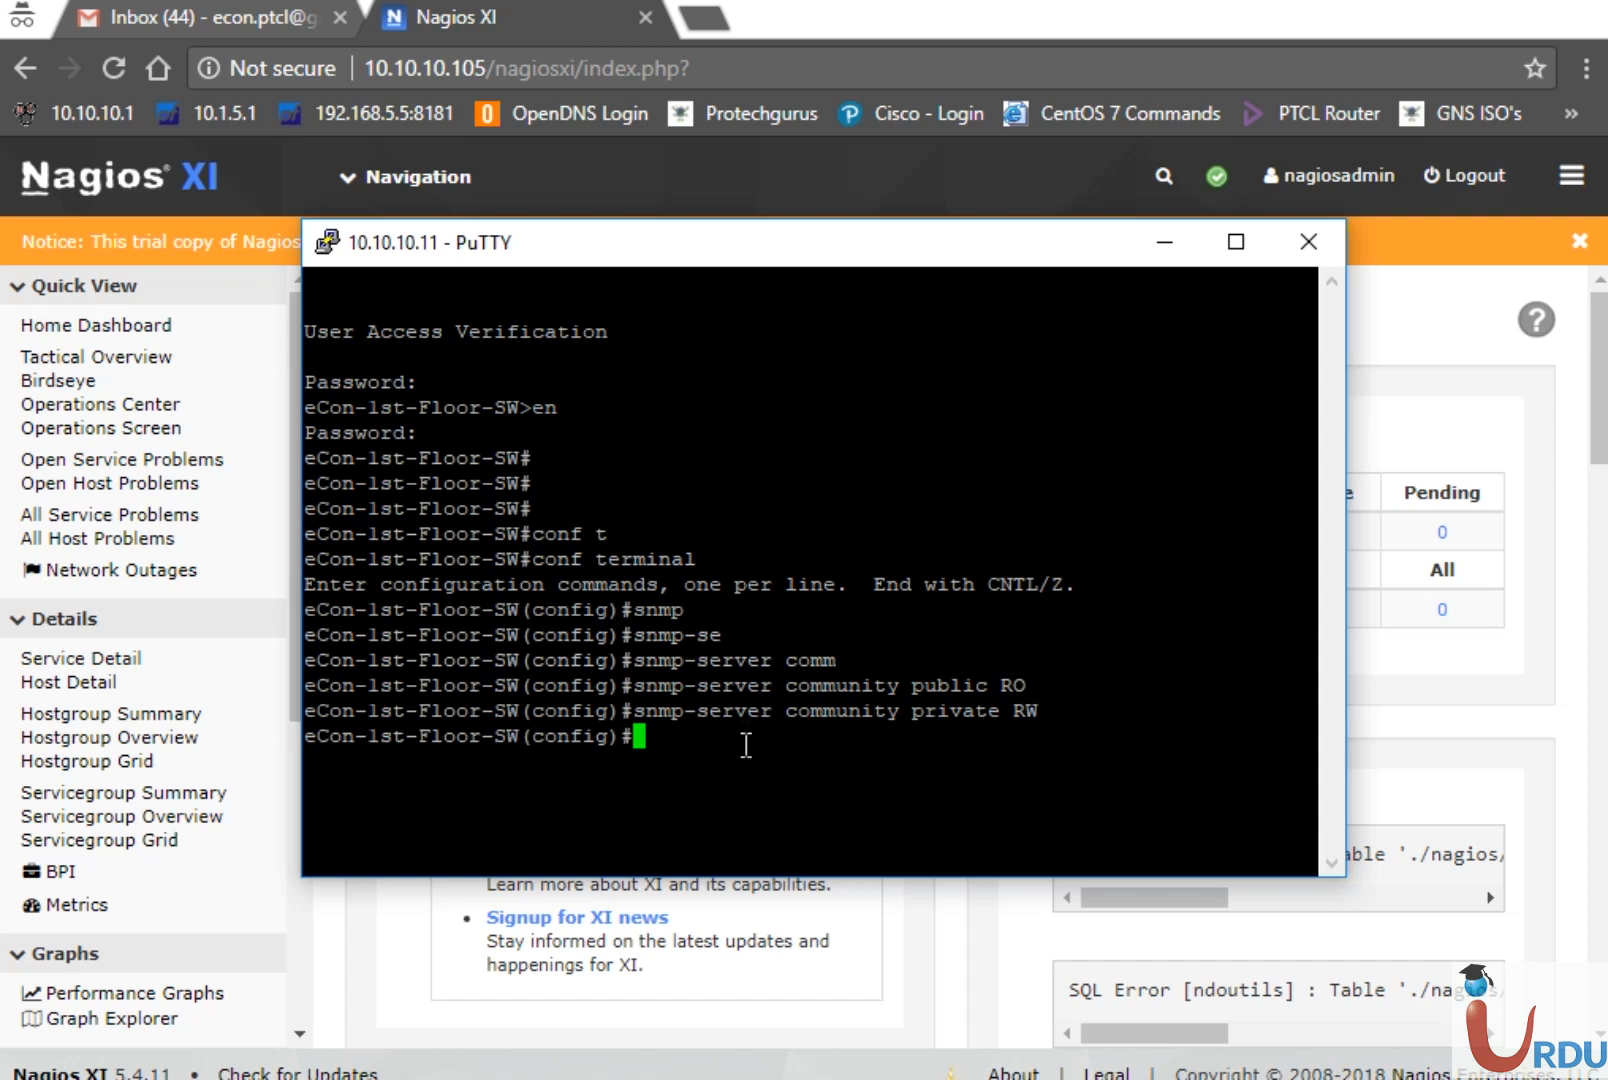
Exit configuration mode, save with wr, and check the agent status with show snmp
text(exit)
key(Return)
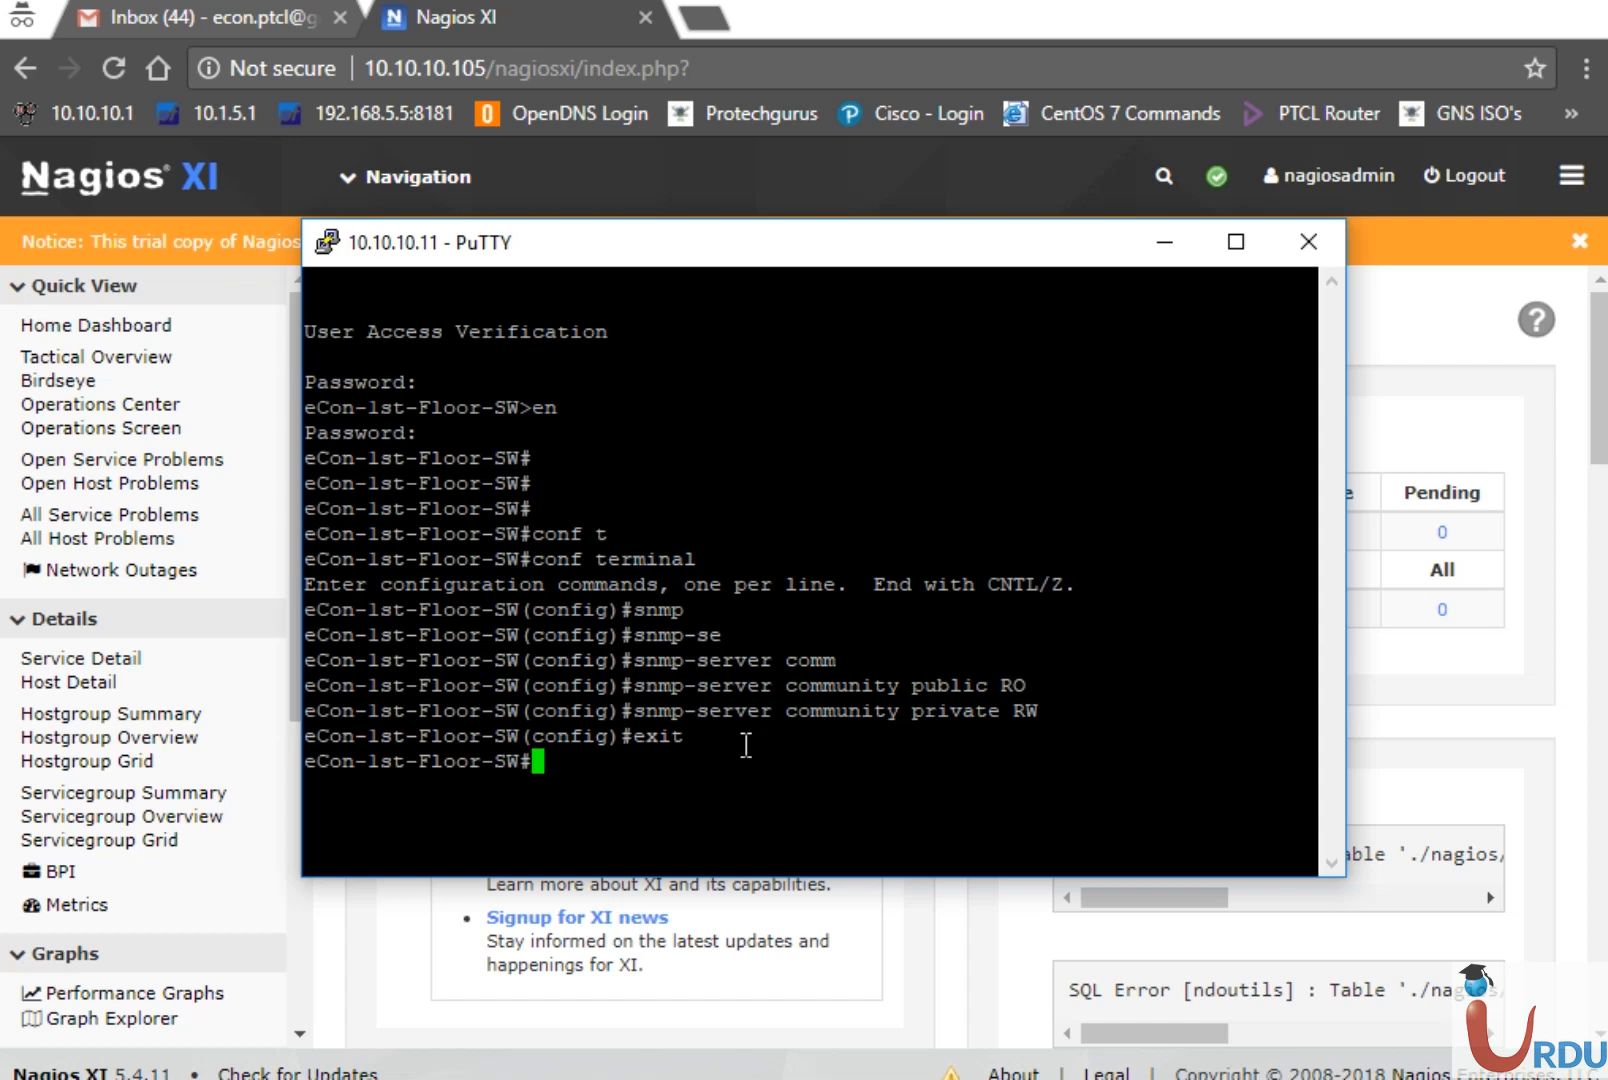
text(wr)
key(Return)
text(sh snm)
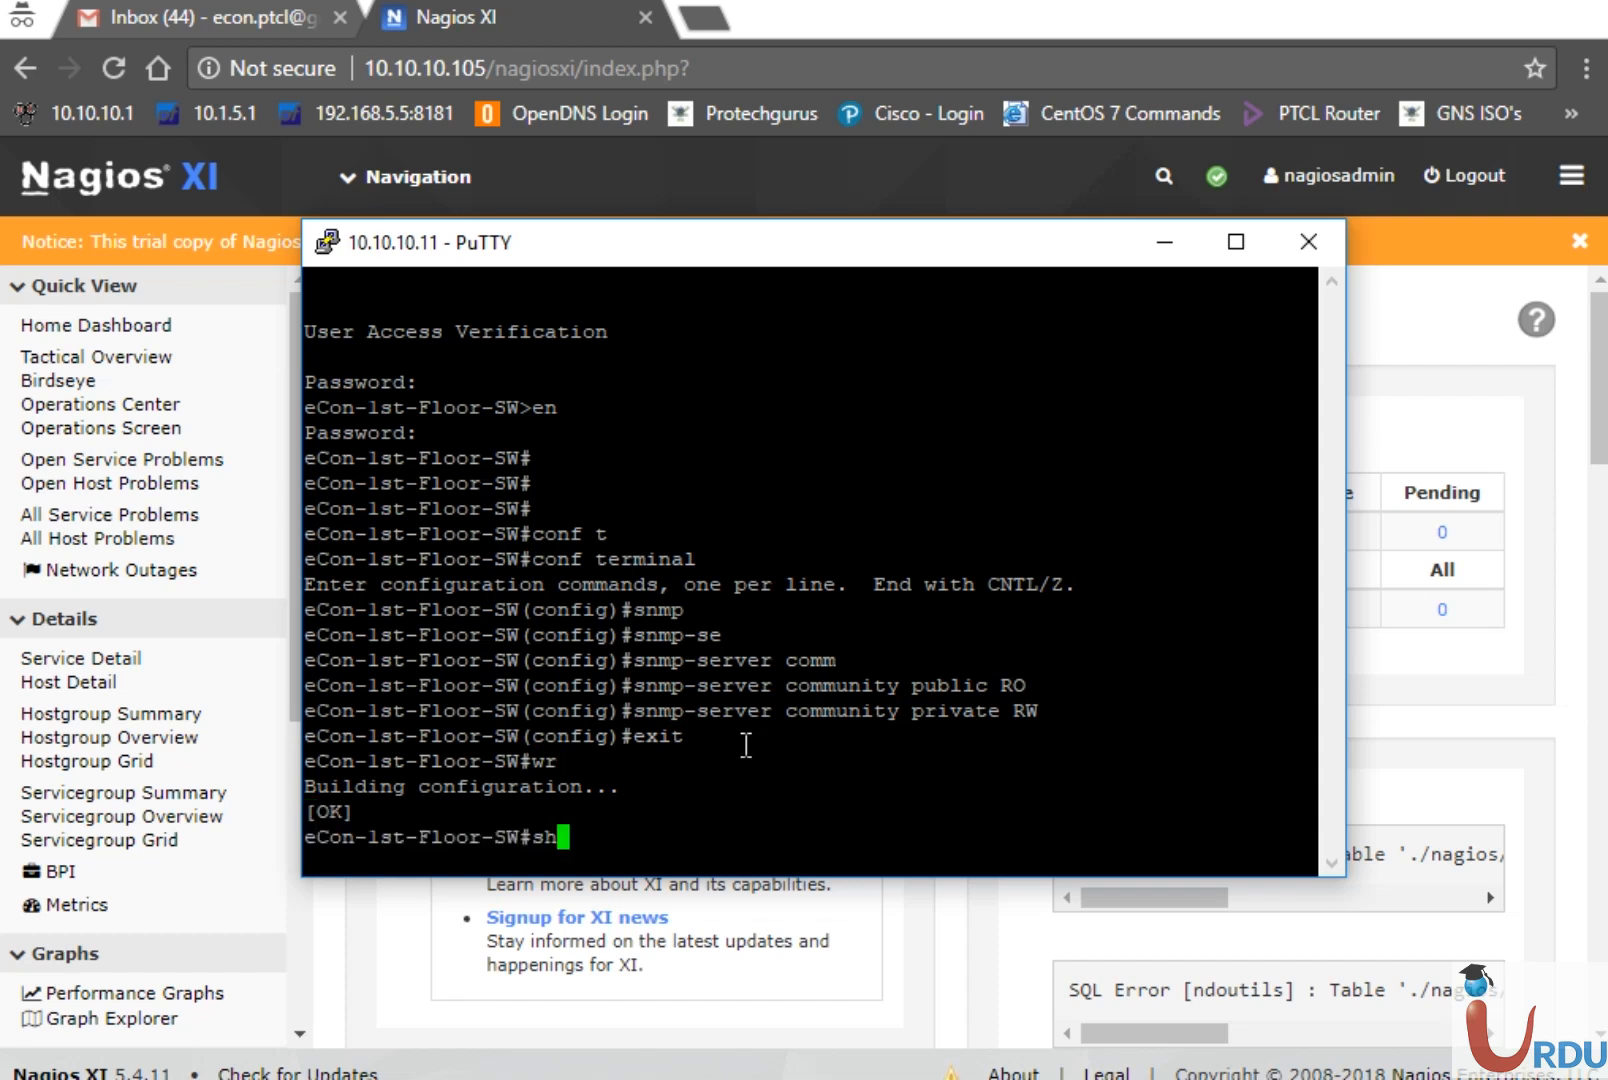
key(Tab)
key(Return)
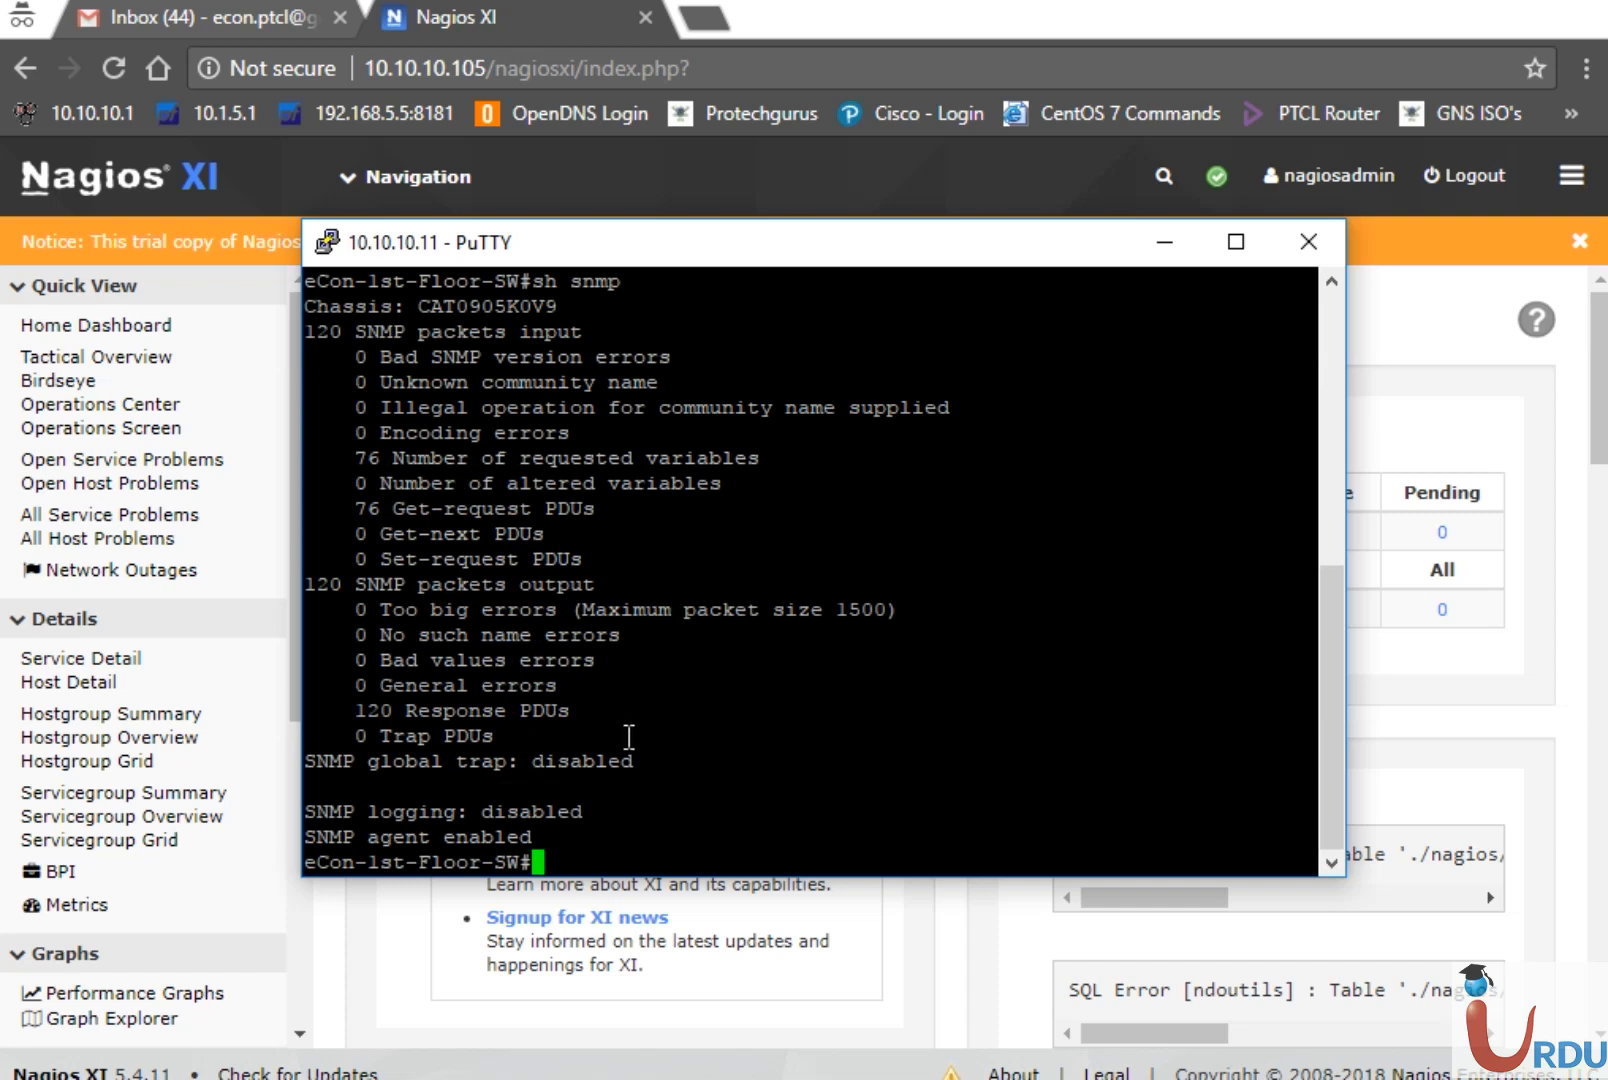
Minimize PuTTY and open Configure > Configuration Wizards in Nagios XI, filtered to Network wizards
drag(545, 836, 305, 836)
click(654, 804)
click(1167, 243)
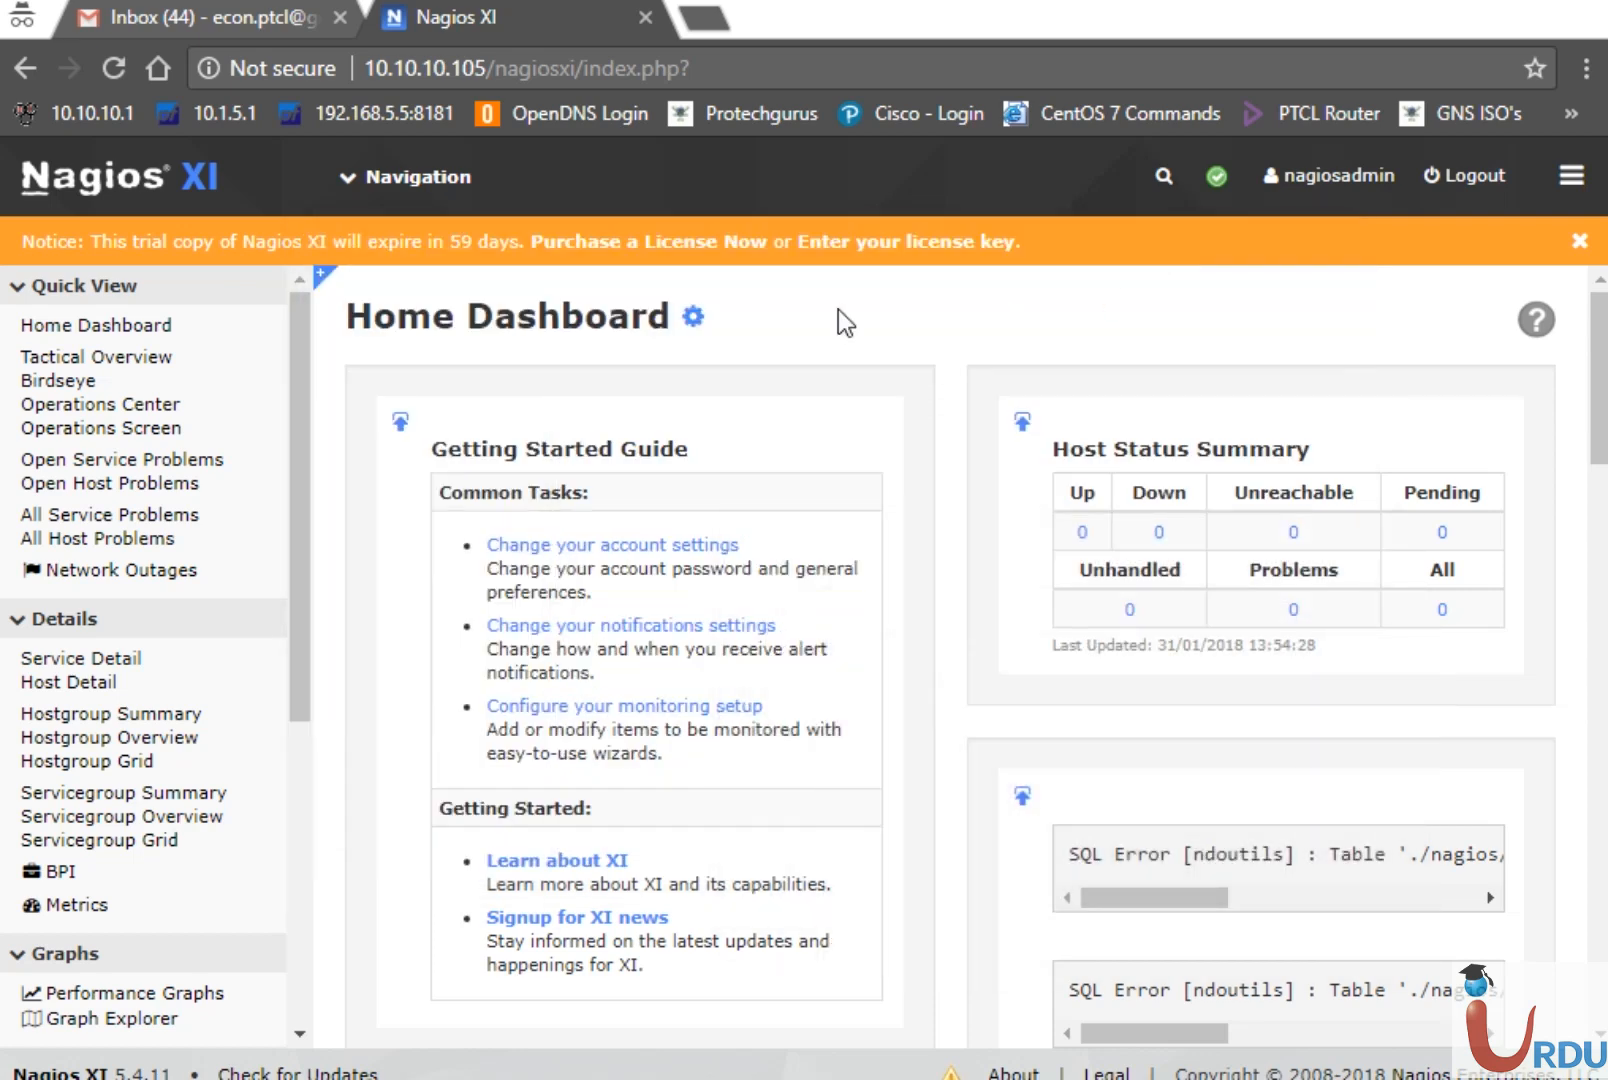
click(412, 205)
click(365, 435)
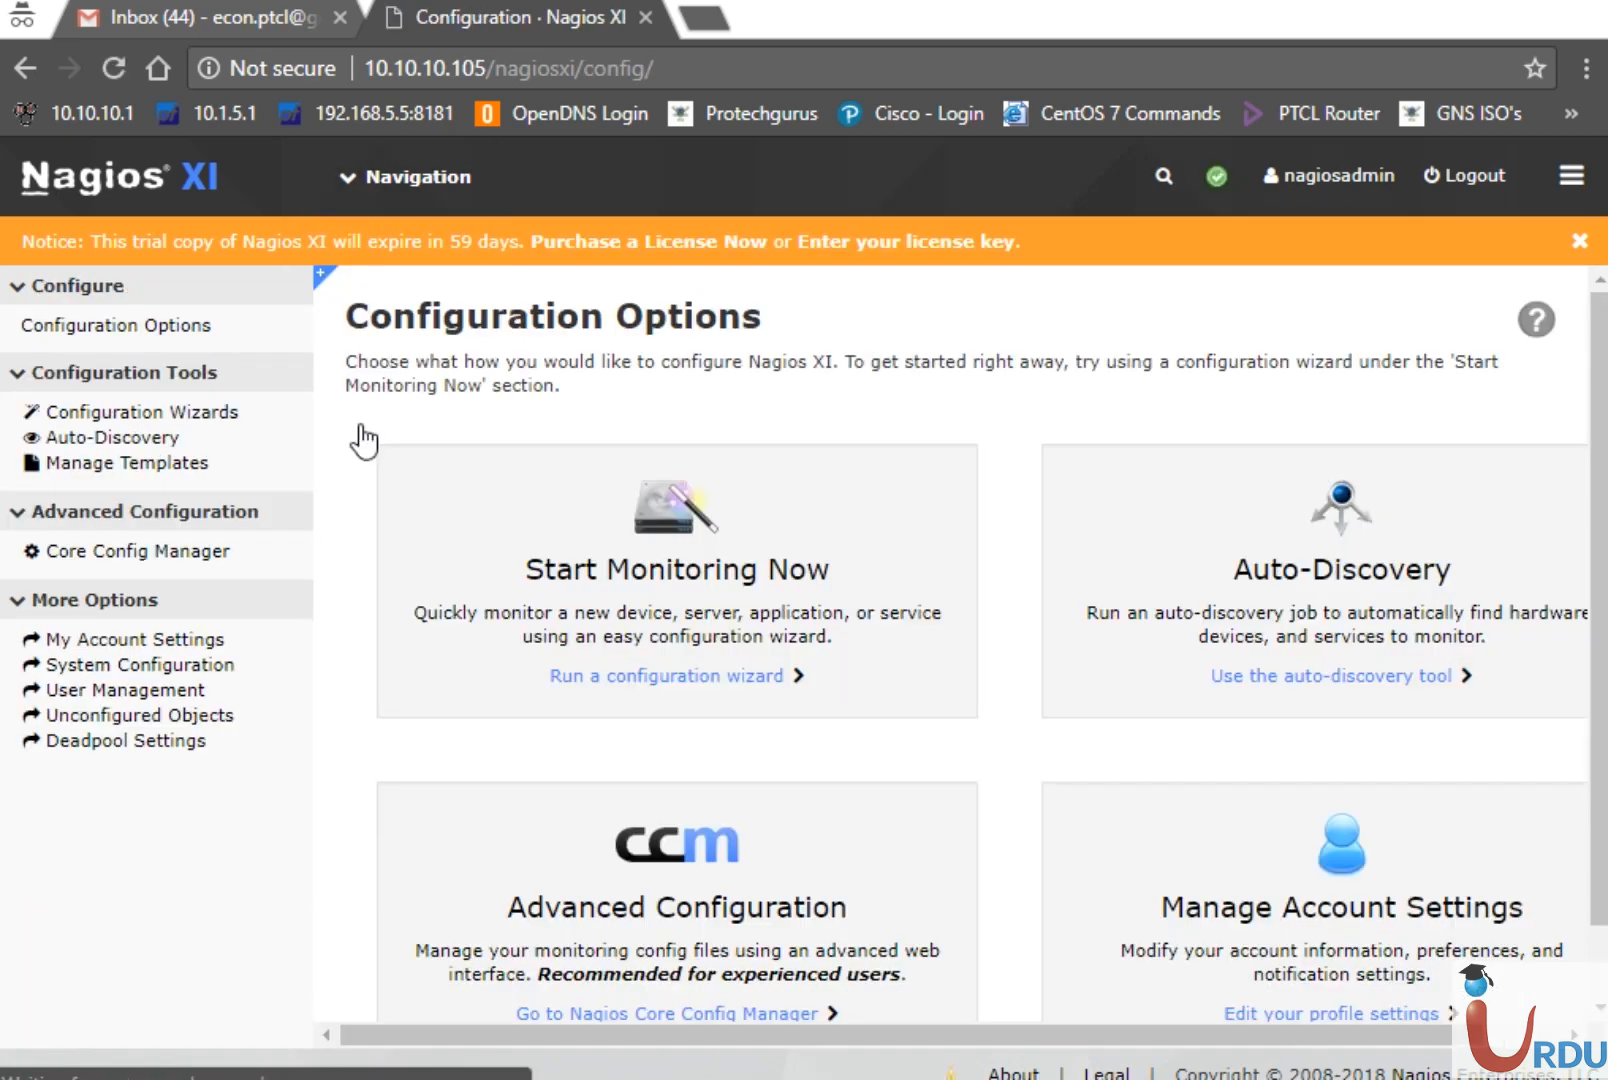
click(180, 415)
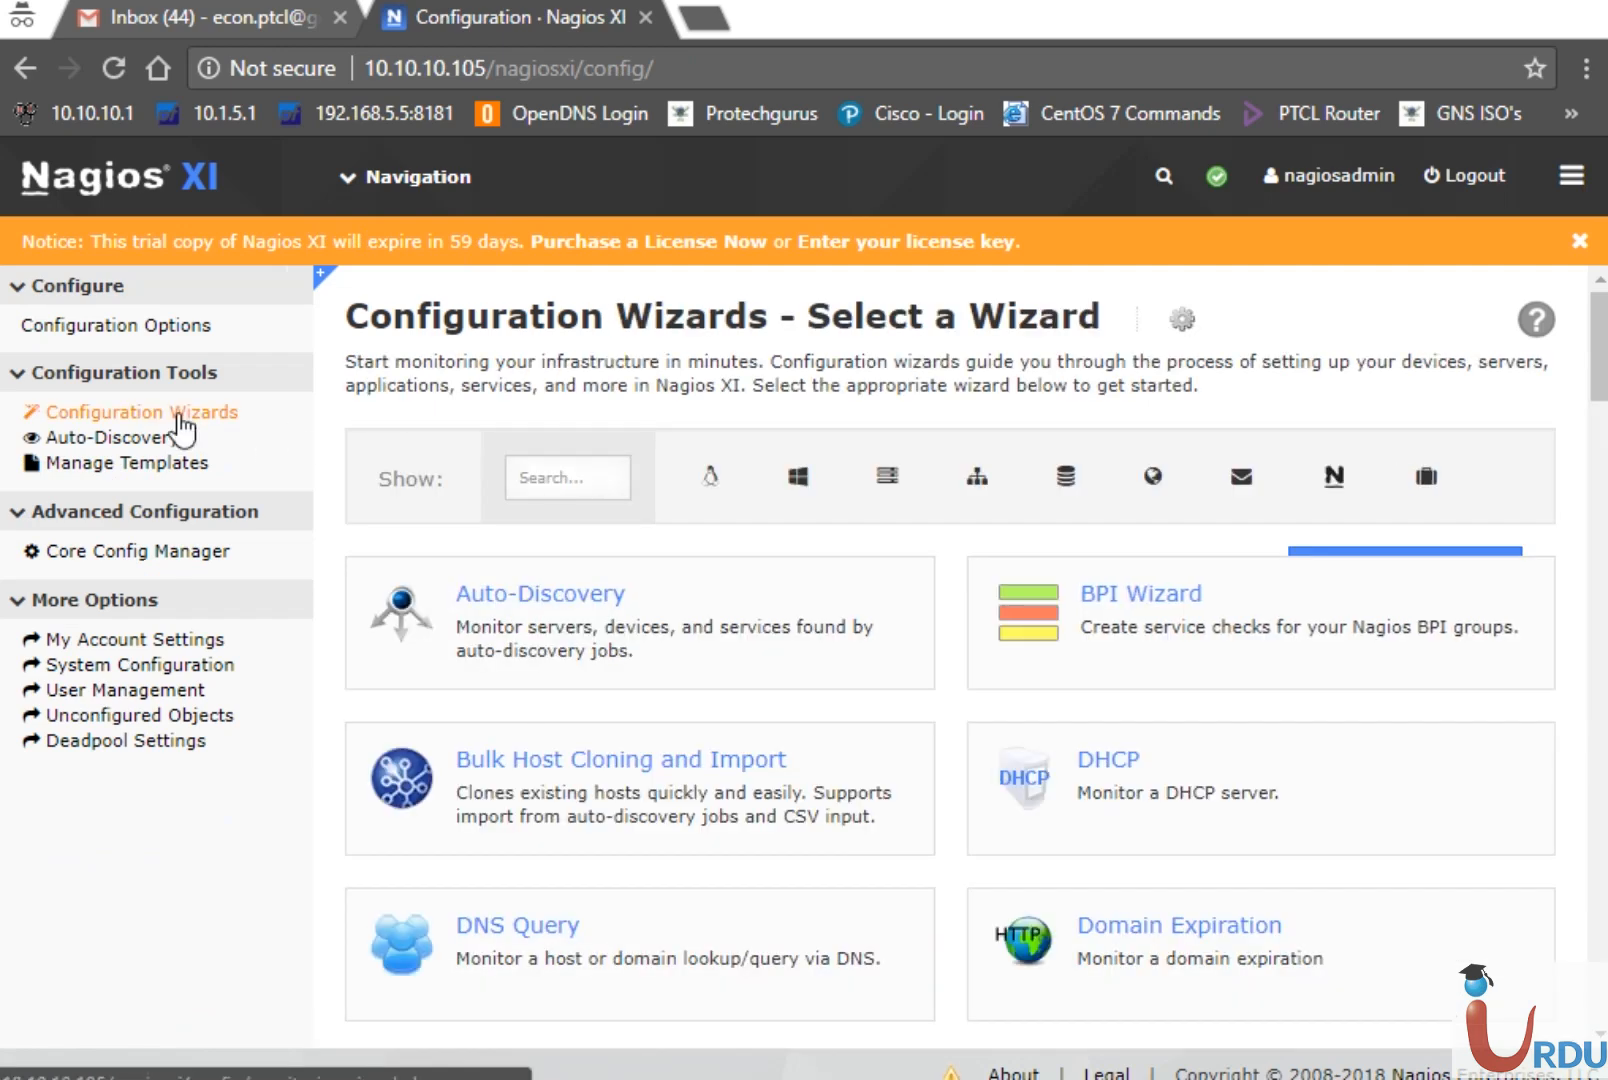
click(976, 490)
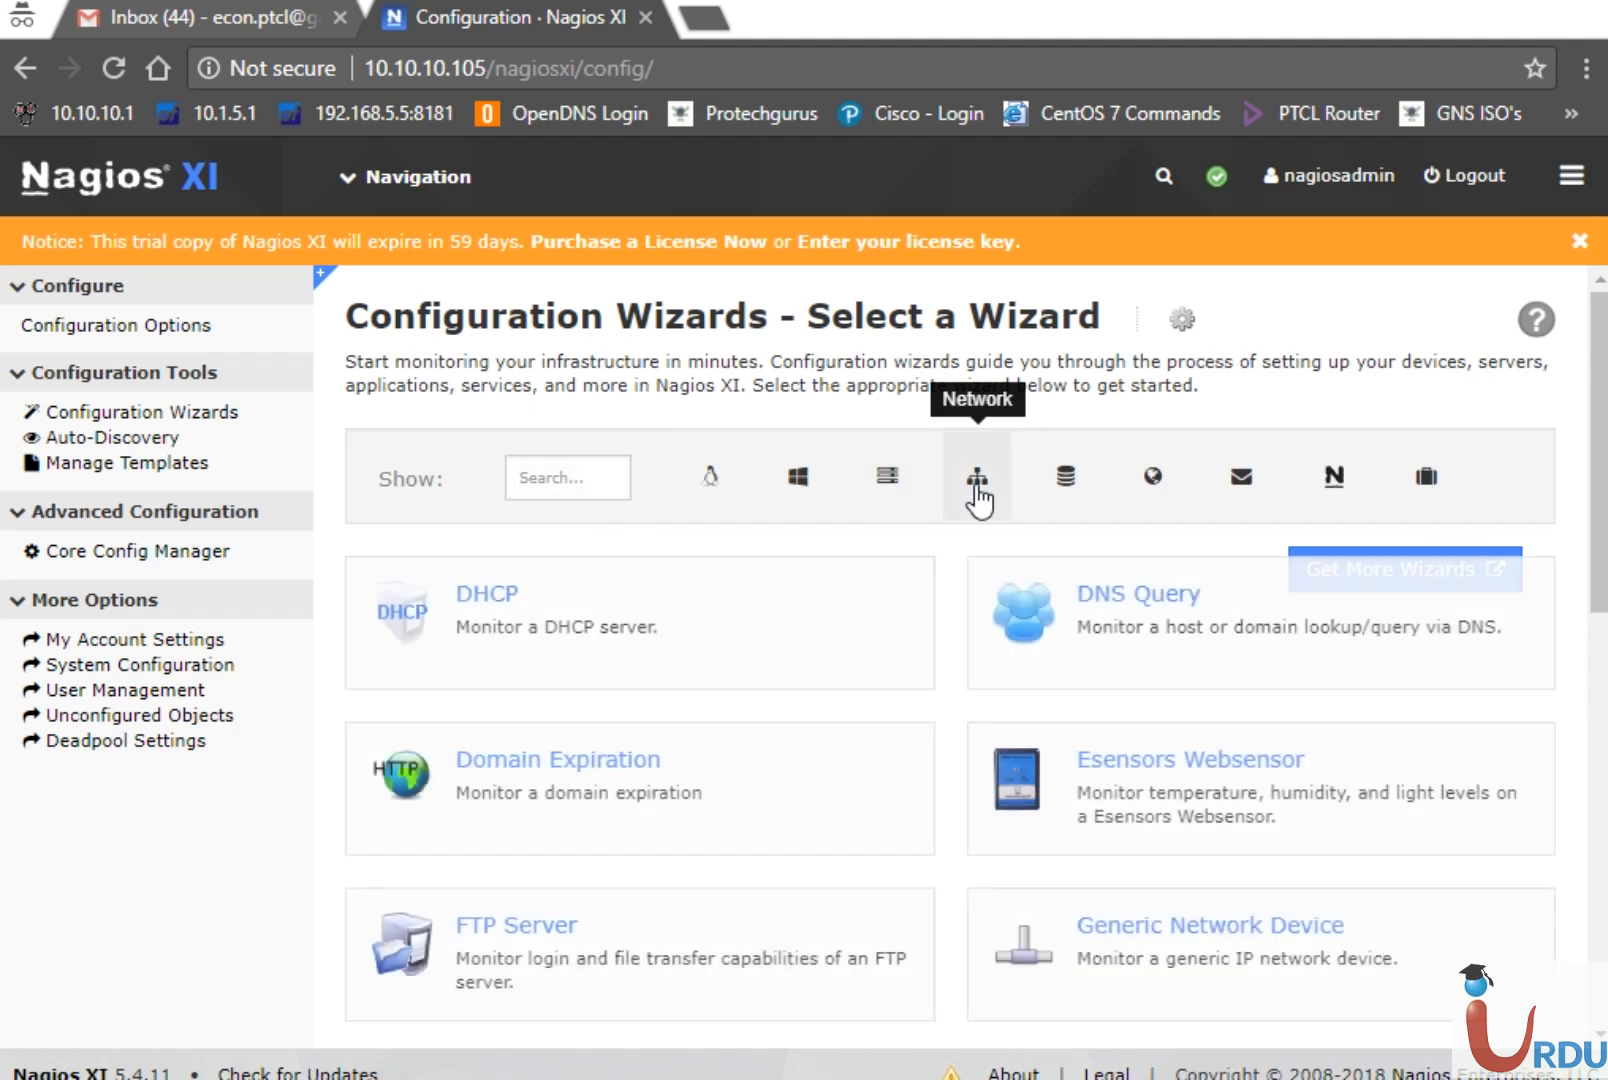
drag(1596, 488, 1596, 646)
scroll(950, 660, down, 3)
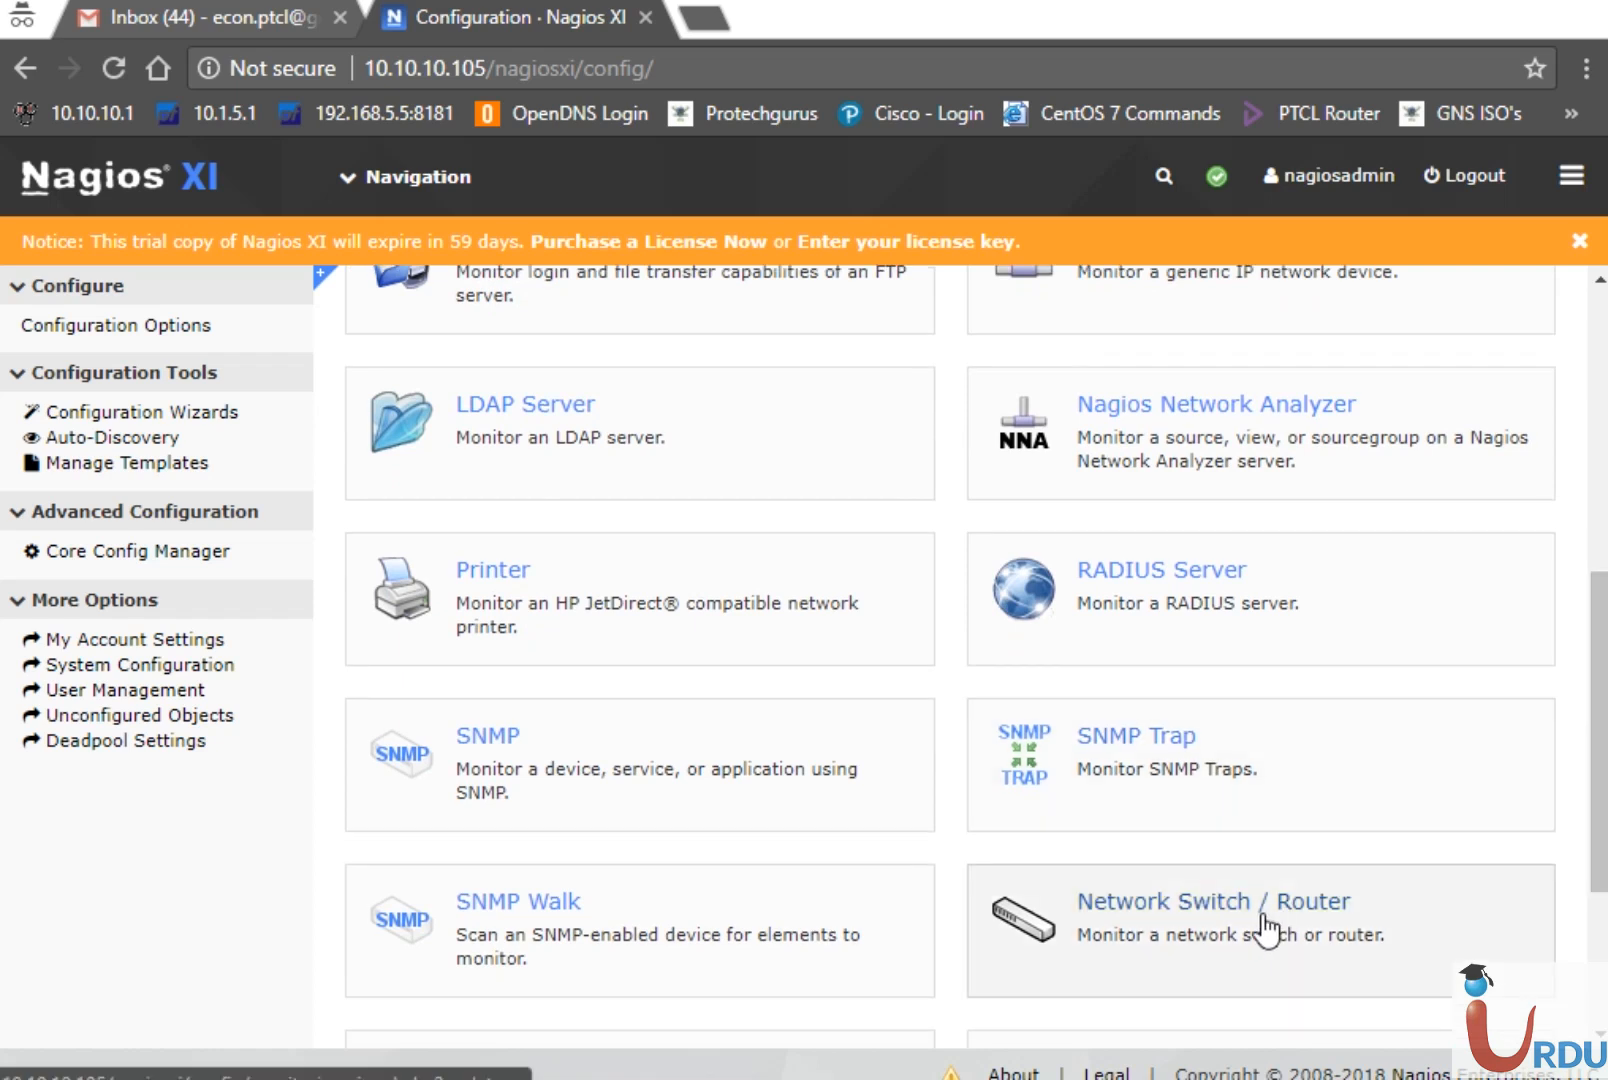
Start the Network Switch / Router wizard for 10.10.10.11, port 161, SNMPv2c community public
click(1262, 920)
click(638, 505)
text(10.10)
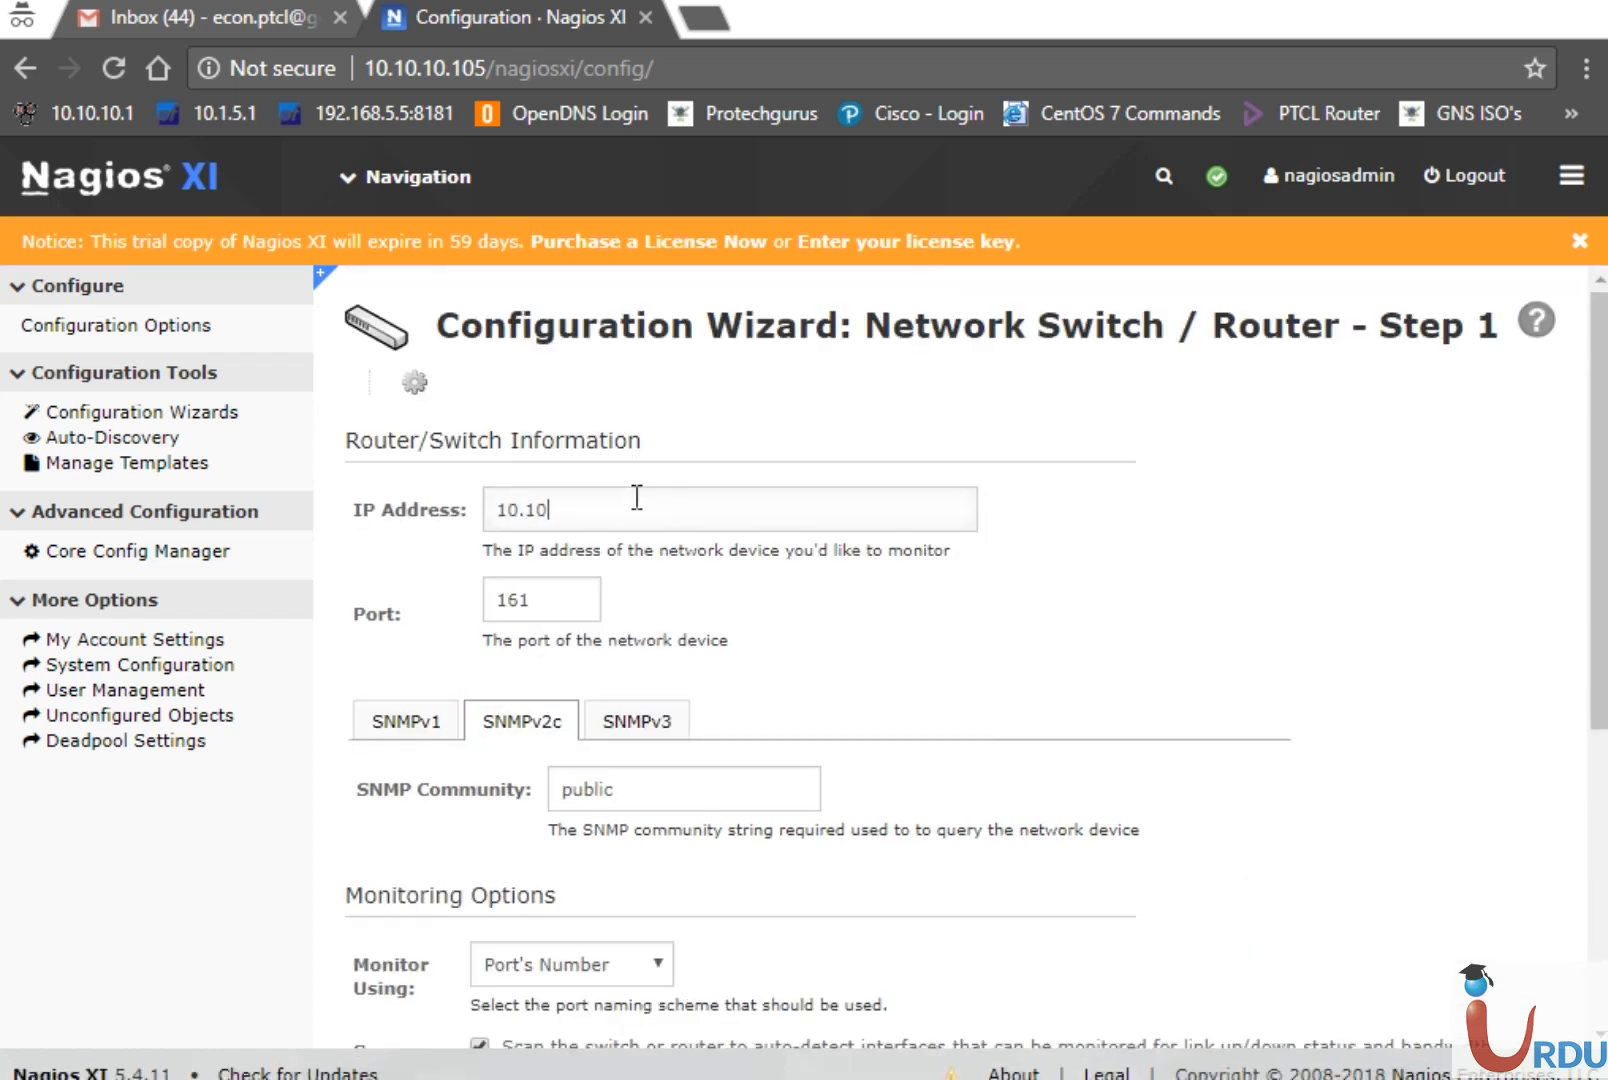
text(.10.11)
drag(567, 590, 405, 606)
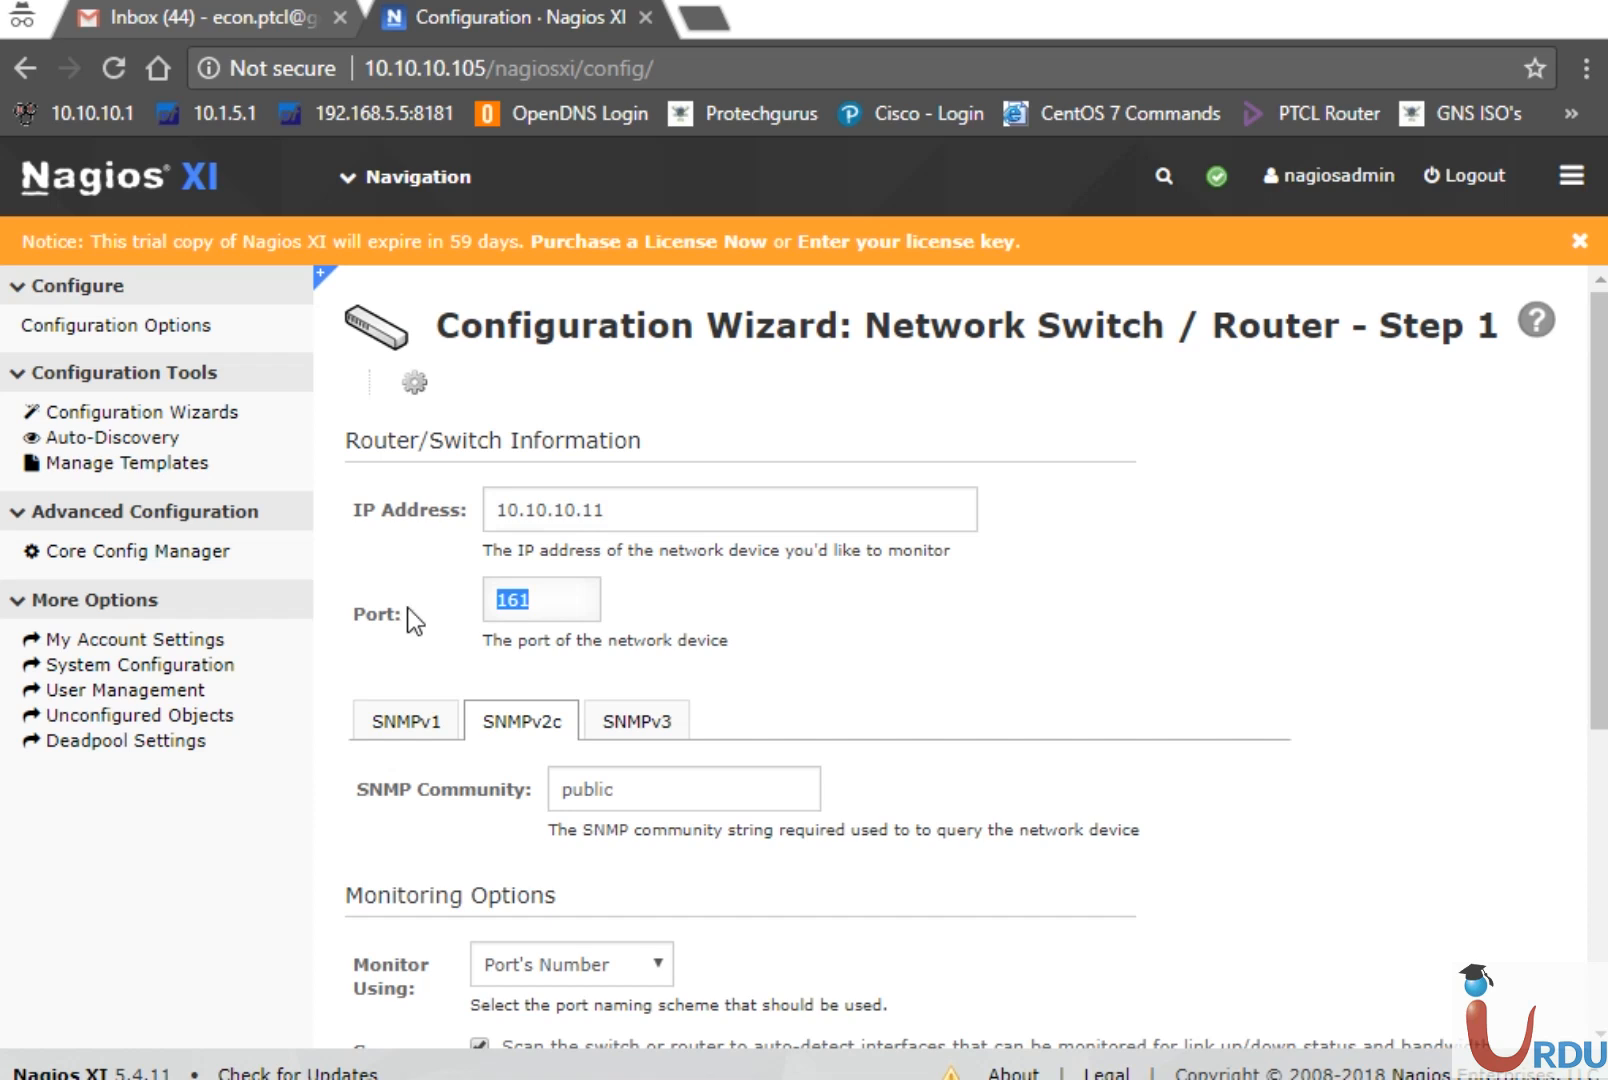
drag(1599, 612, 1600, 753)
drag(650, 557, 501, 560)
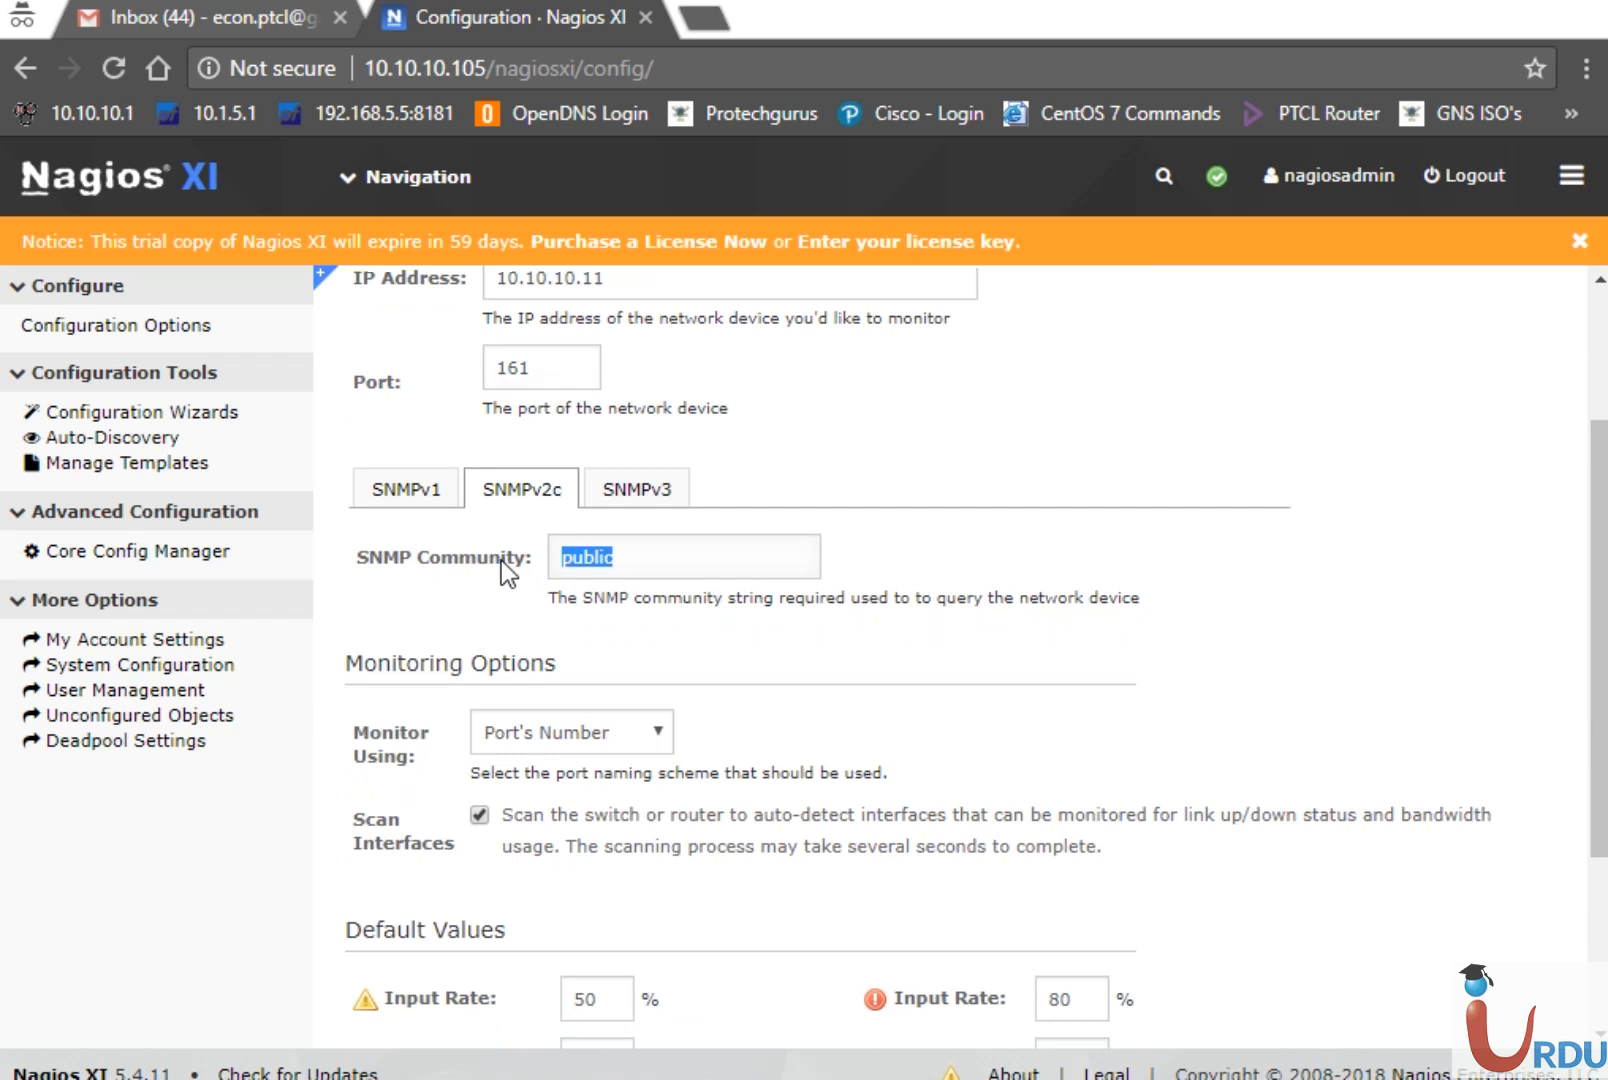
click(672, 556)
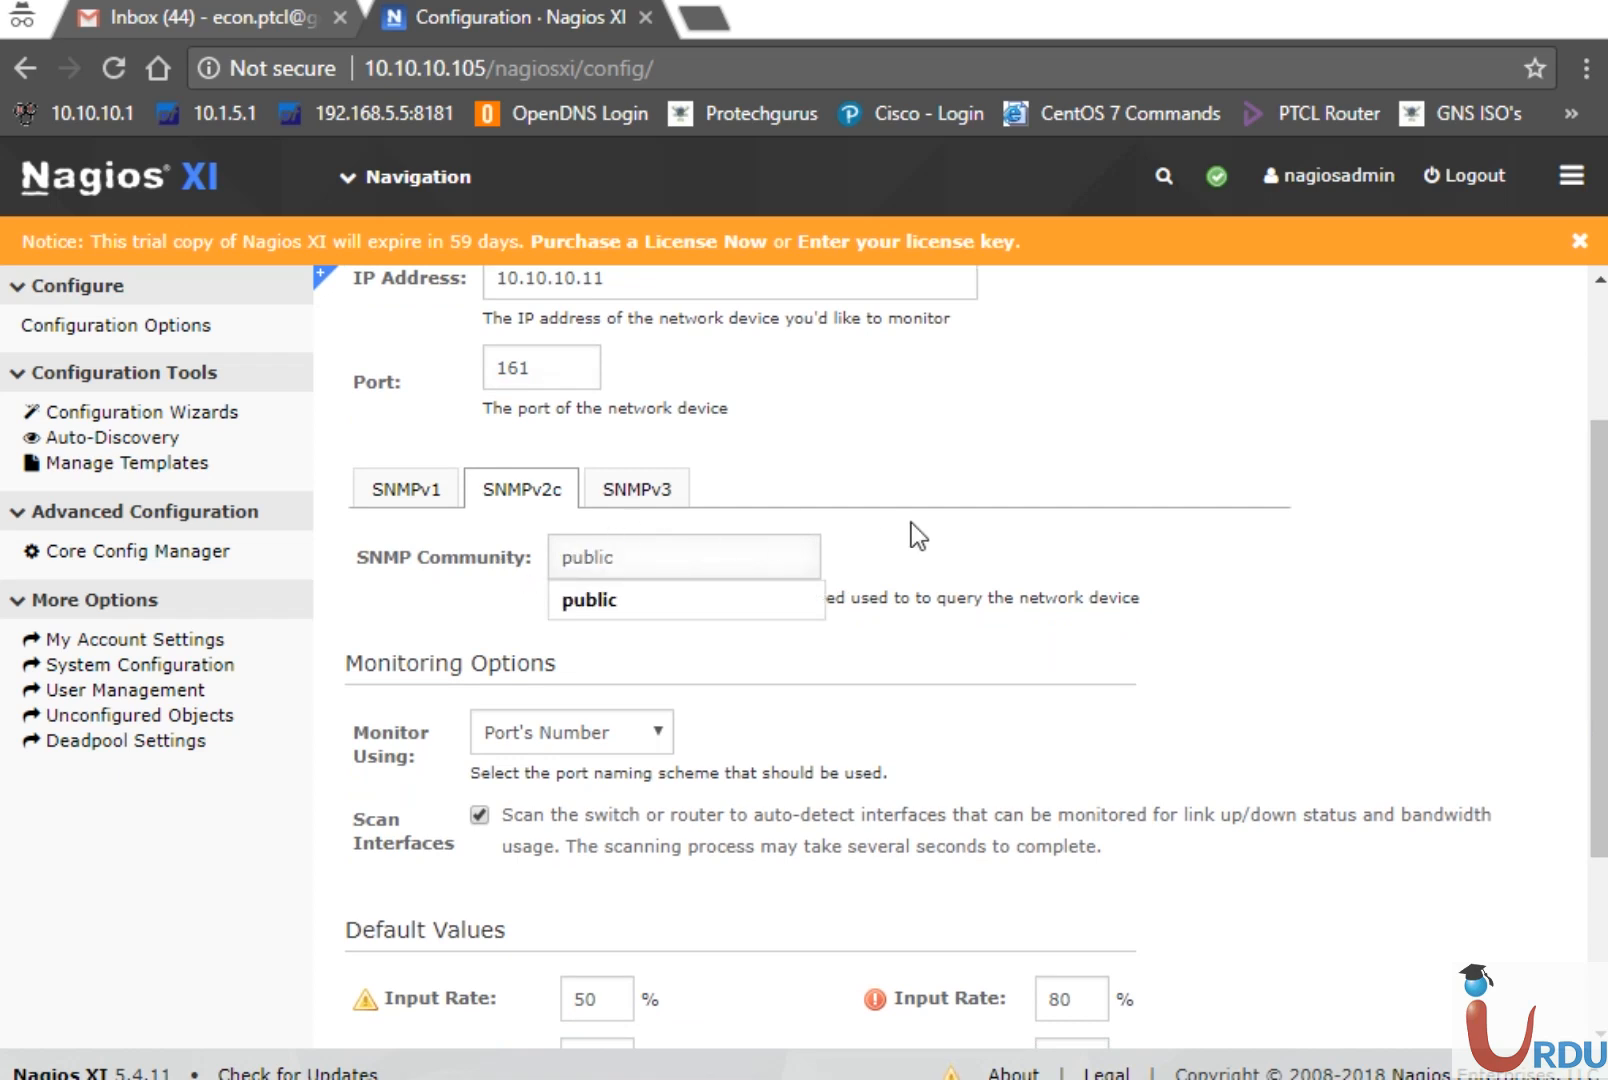
click(969, 536)
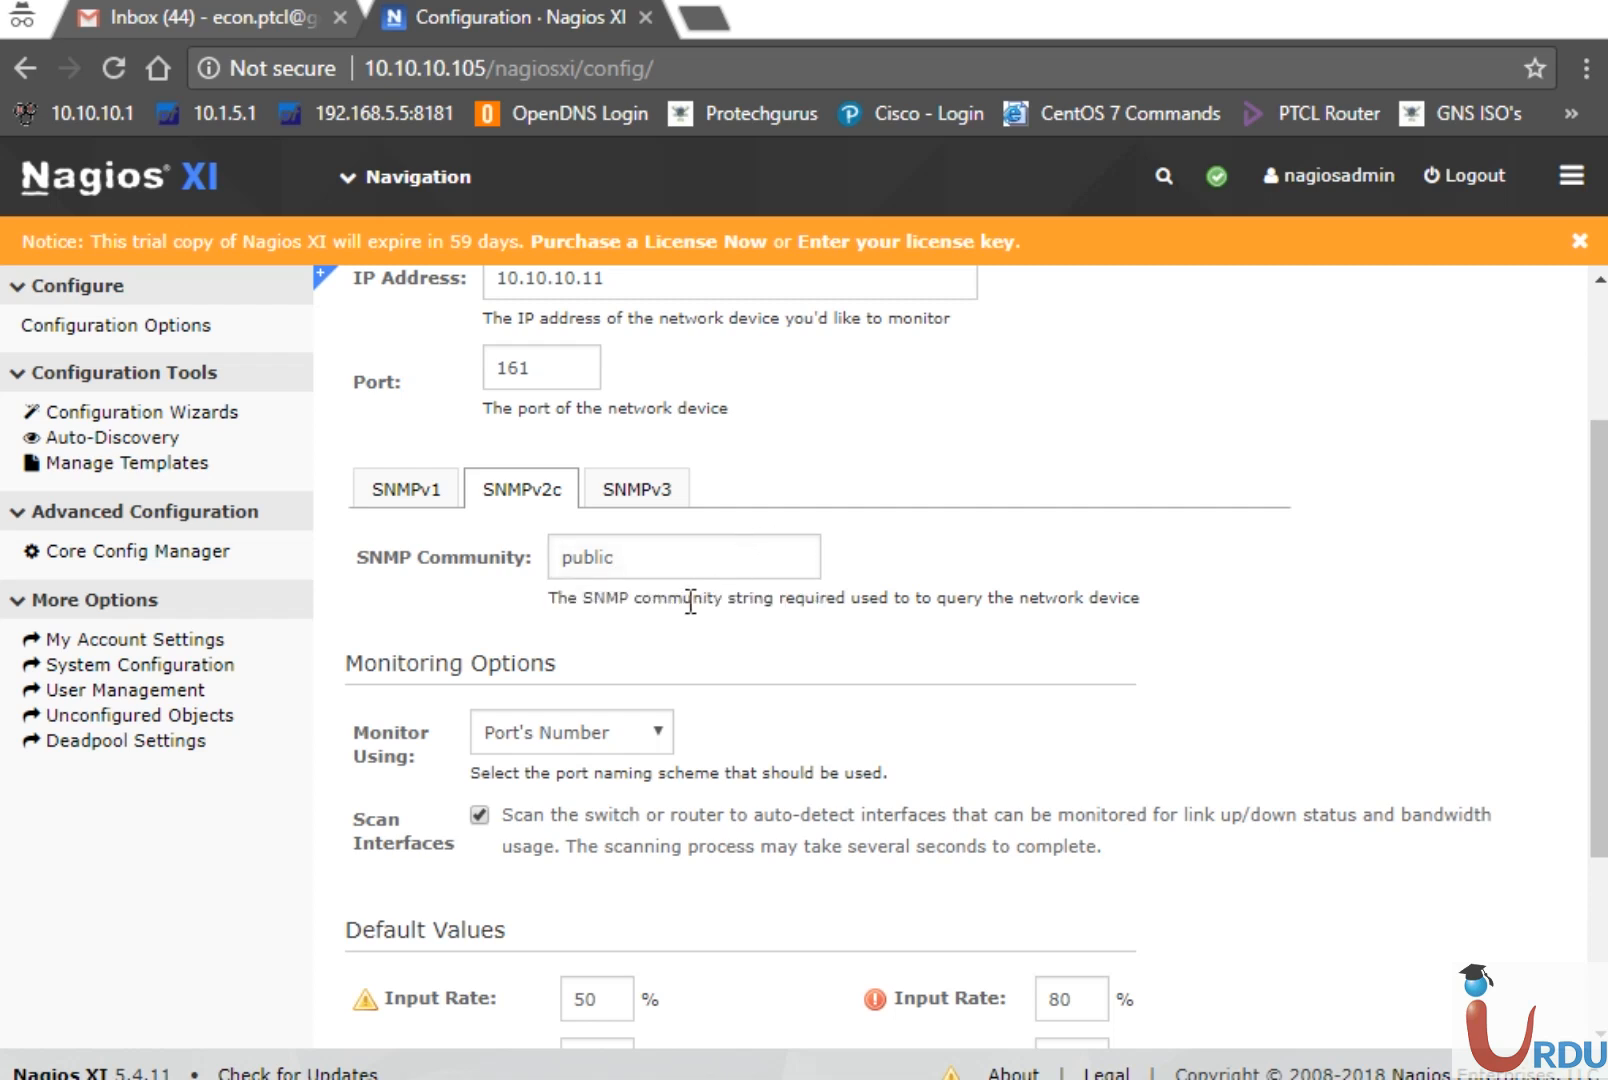
Keep default port speed 100000000 and critical input rate 80, then continue to Step 2
drag(592, 599, 1065, 618)
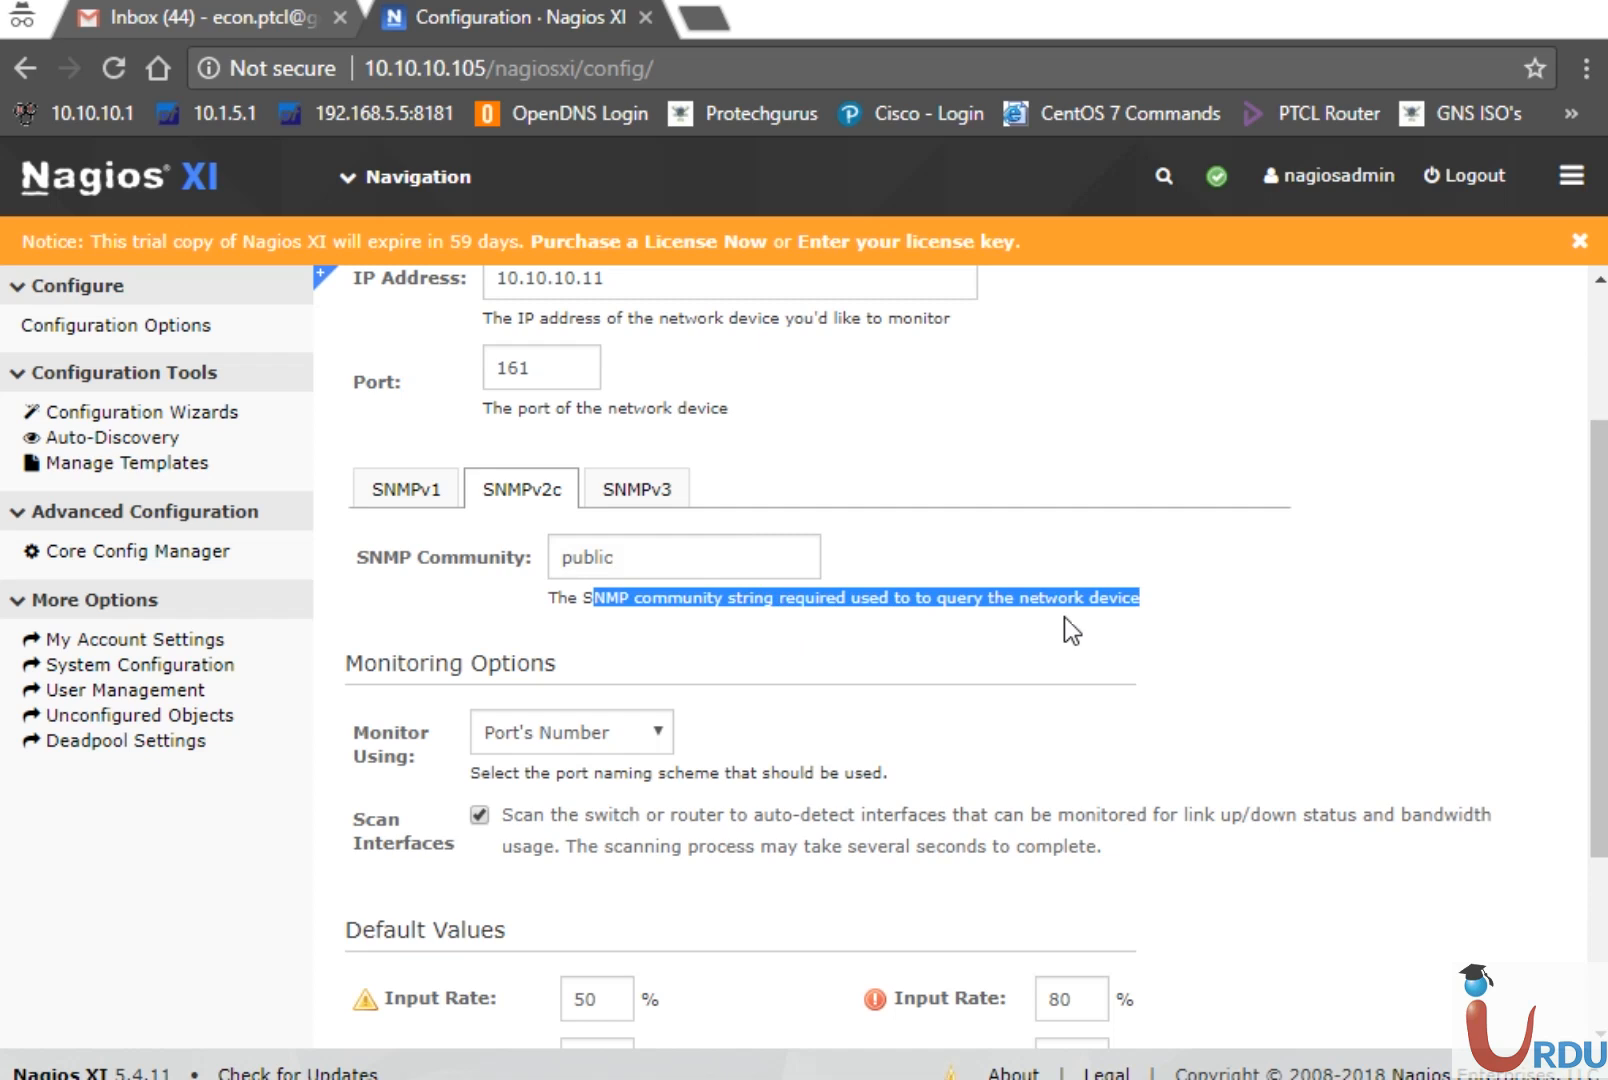
double_click(1064, 617)
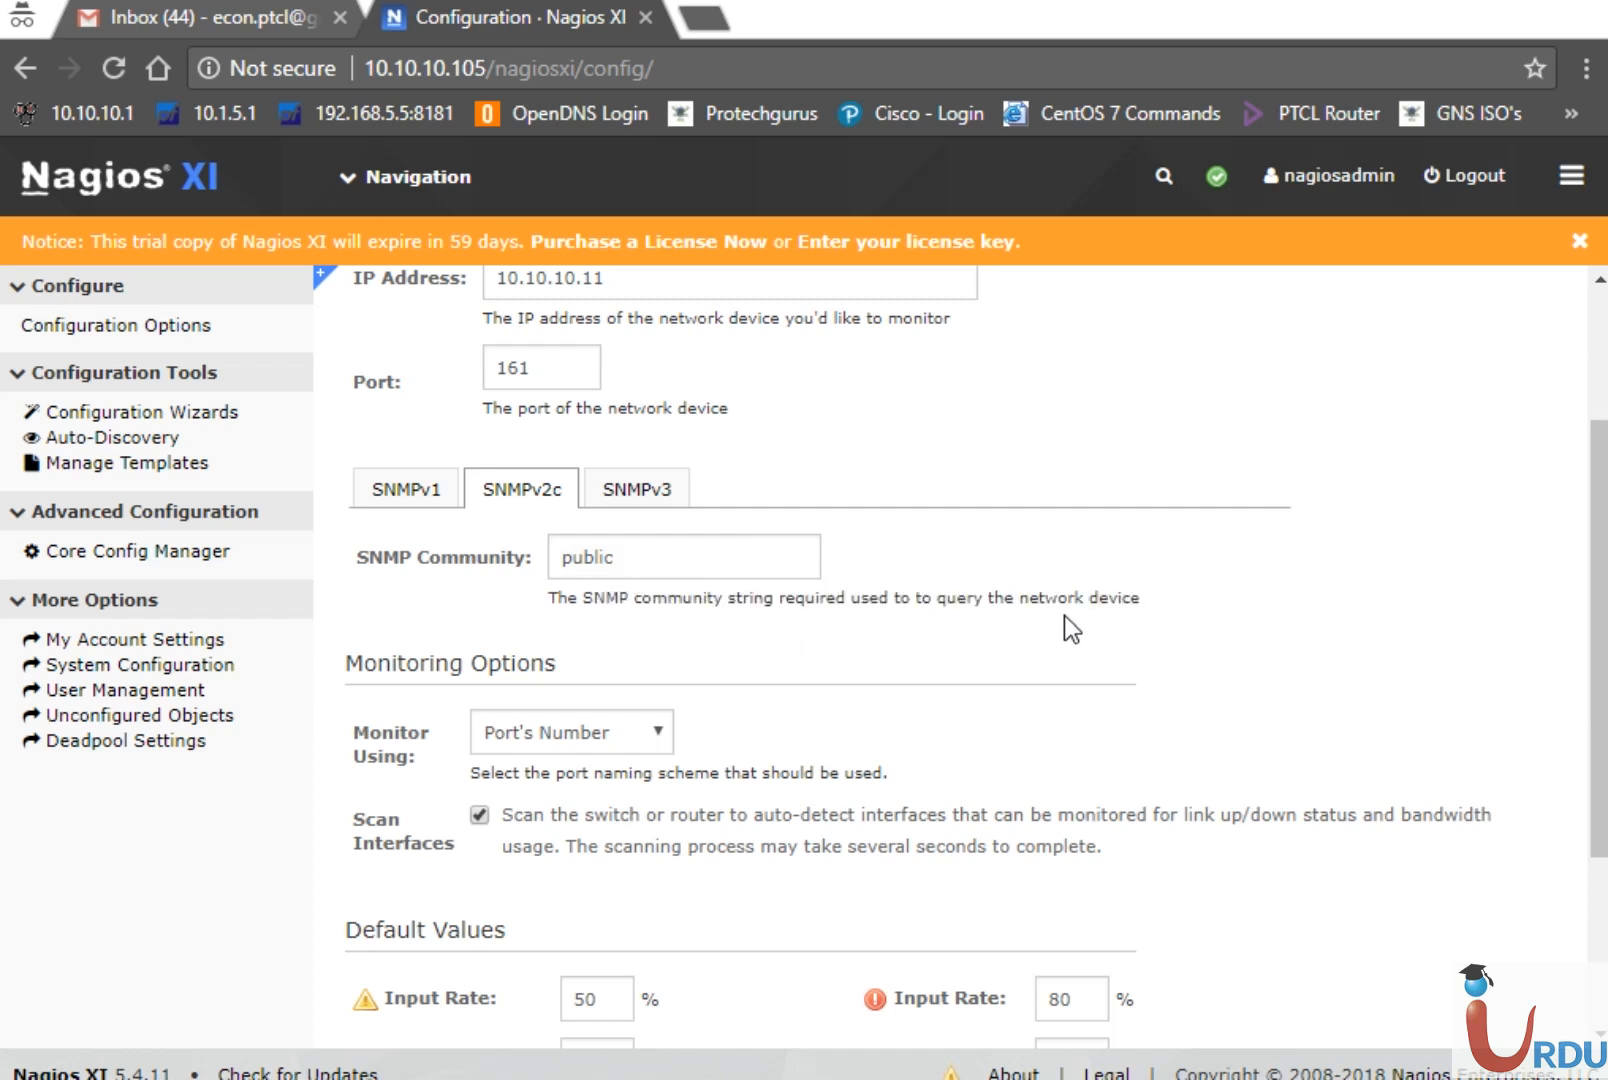
click(1159, 625)
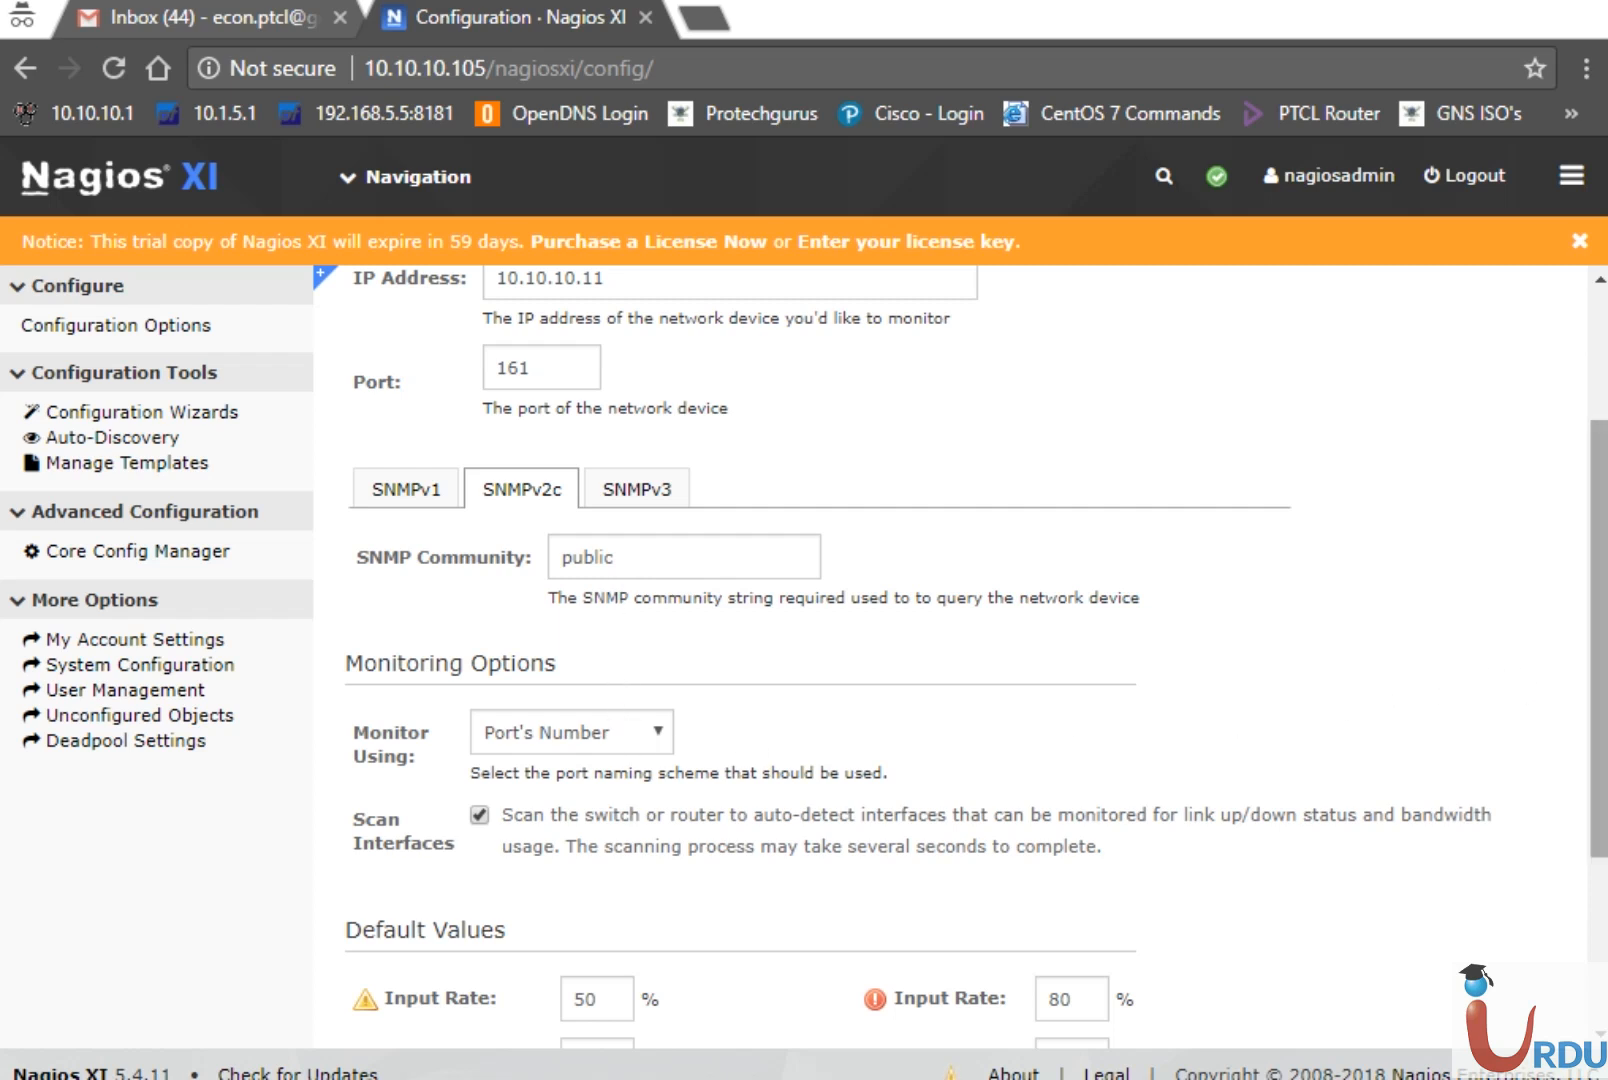
drag(1604, 686, 1482, 797)
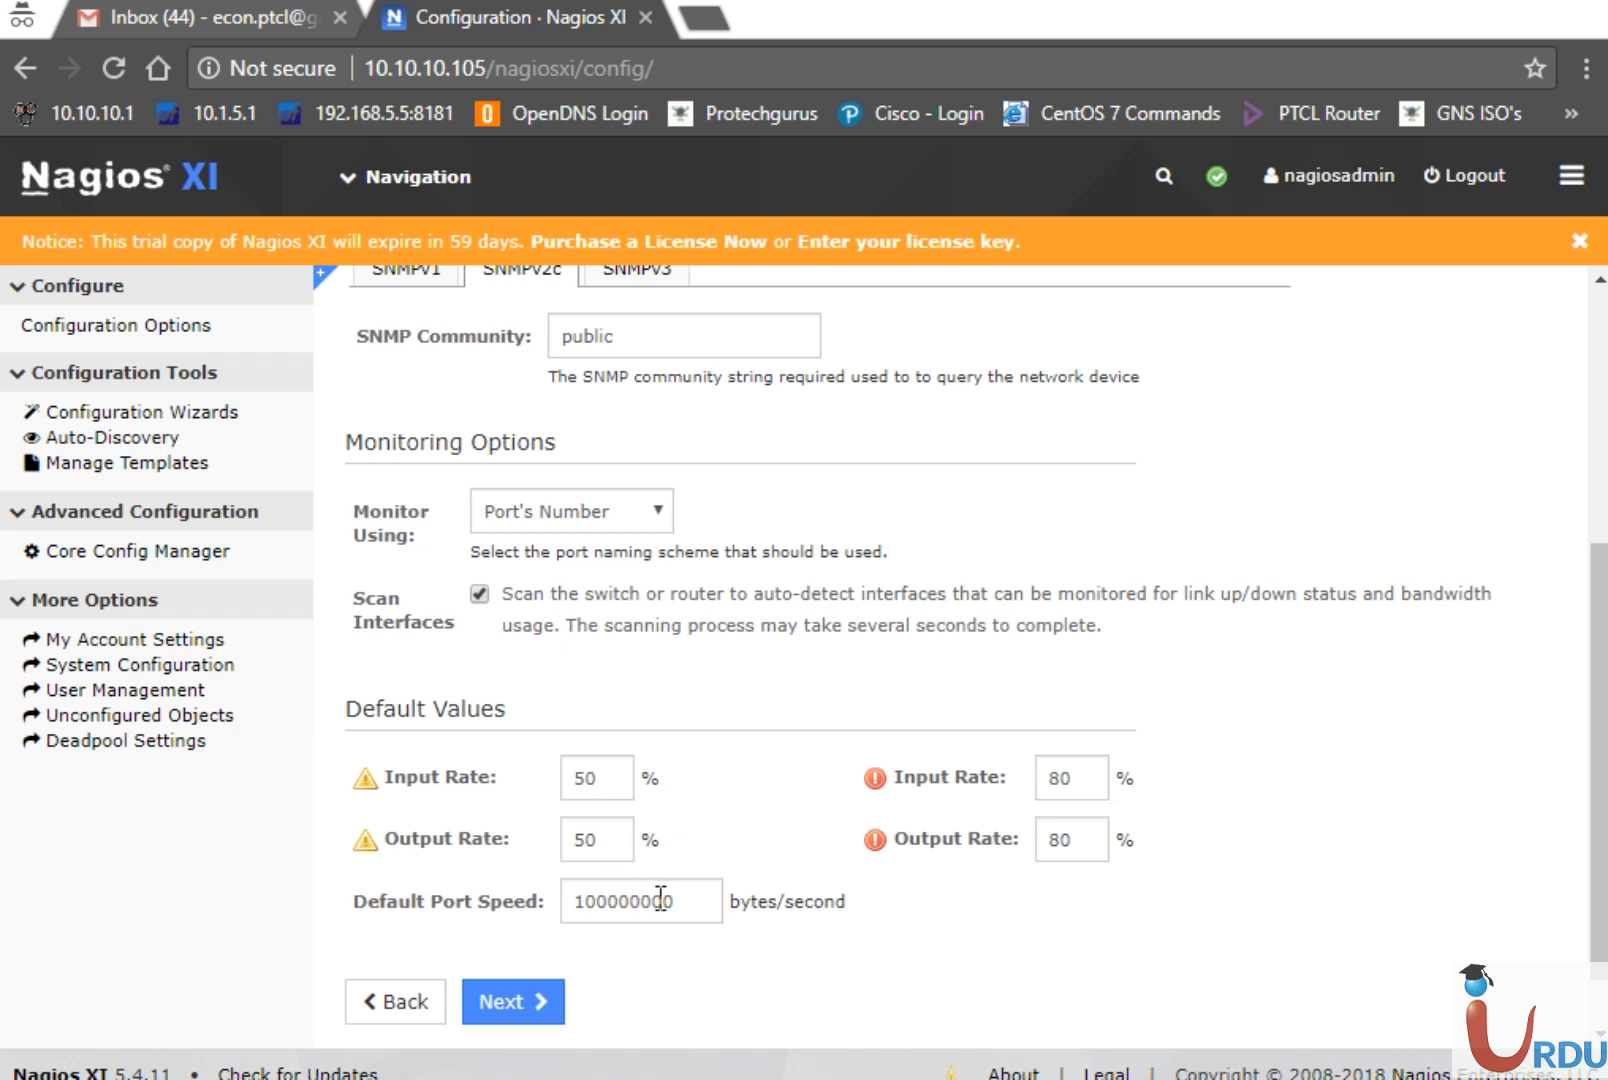
drag(703, 907, 526, 928)
click(690, 915)
drag(690, 915, 449, 904)
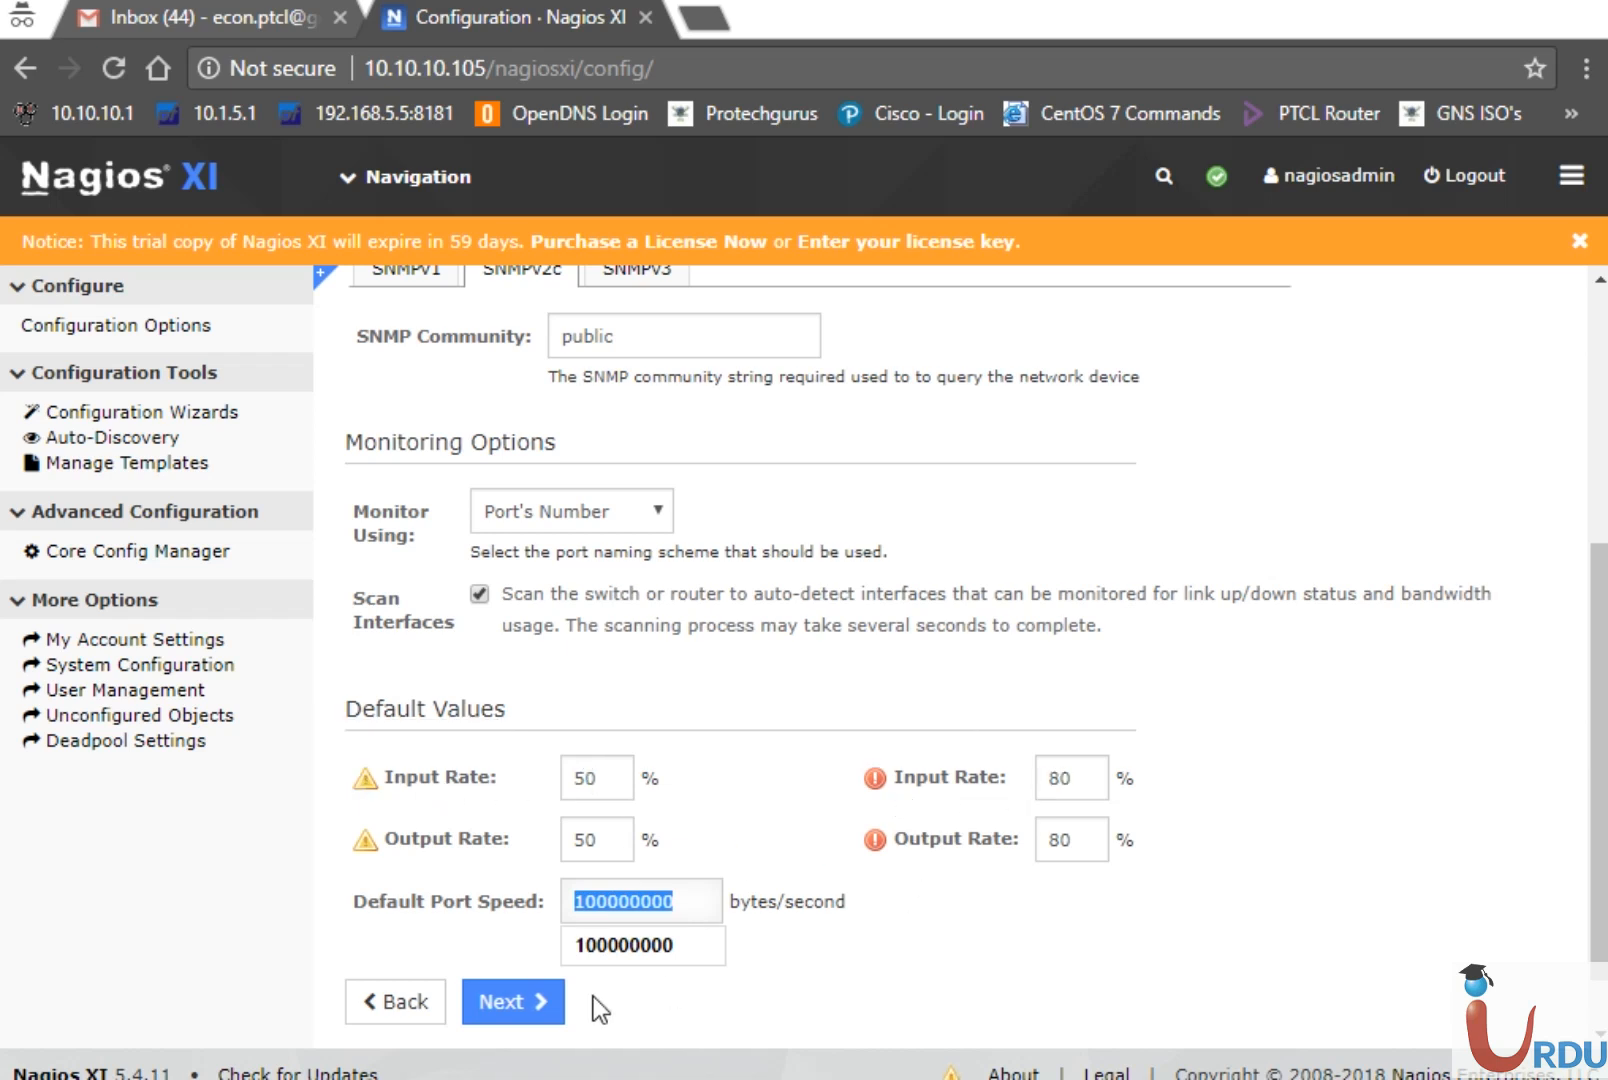
click(697, 908)
drag(1086, 787, 974, 781)
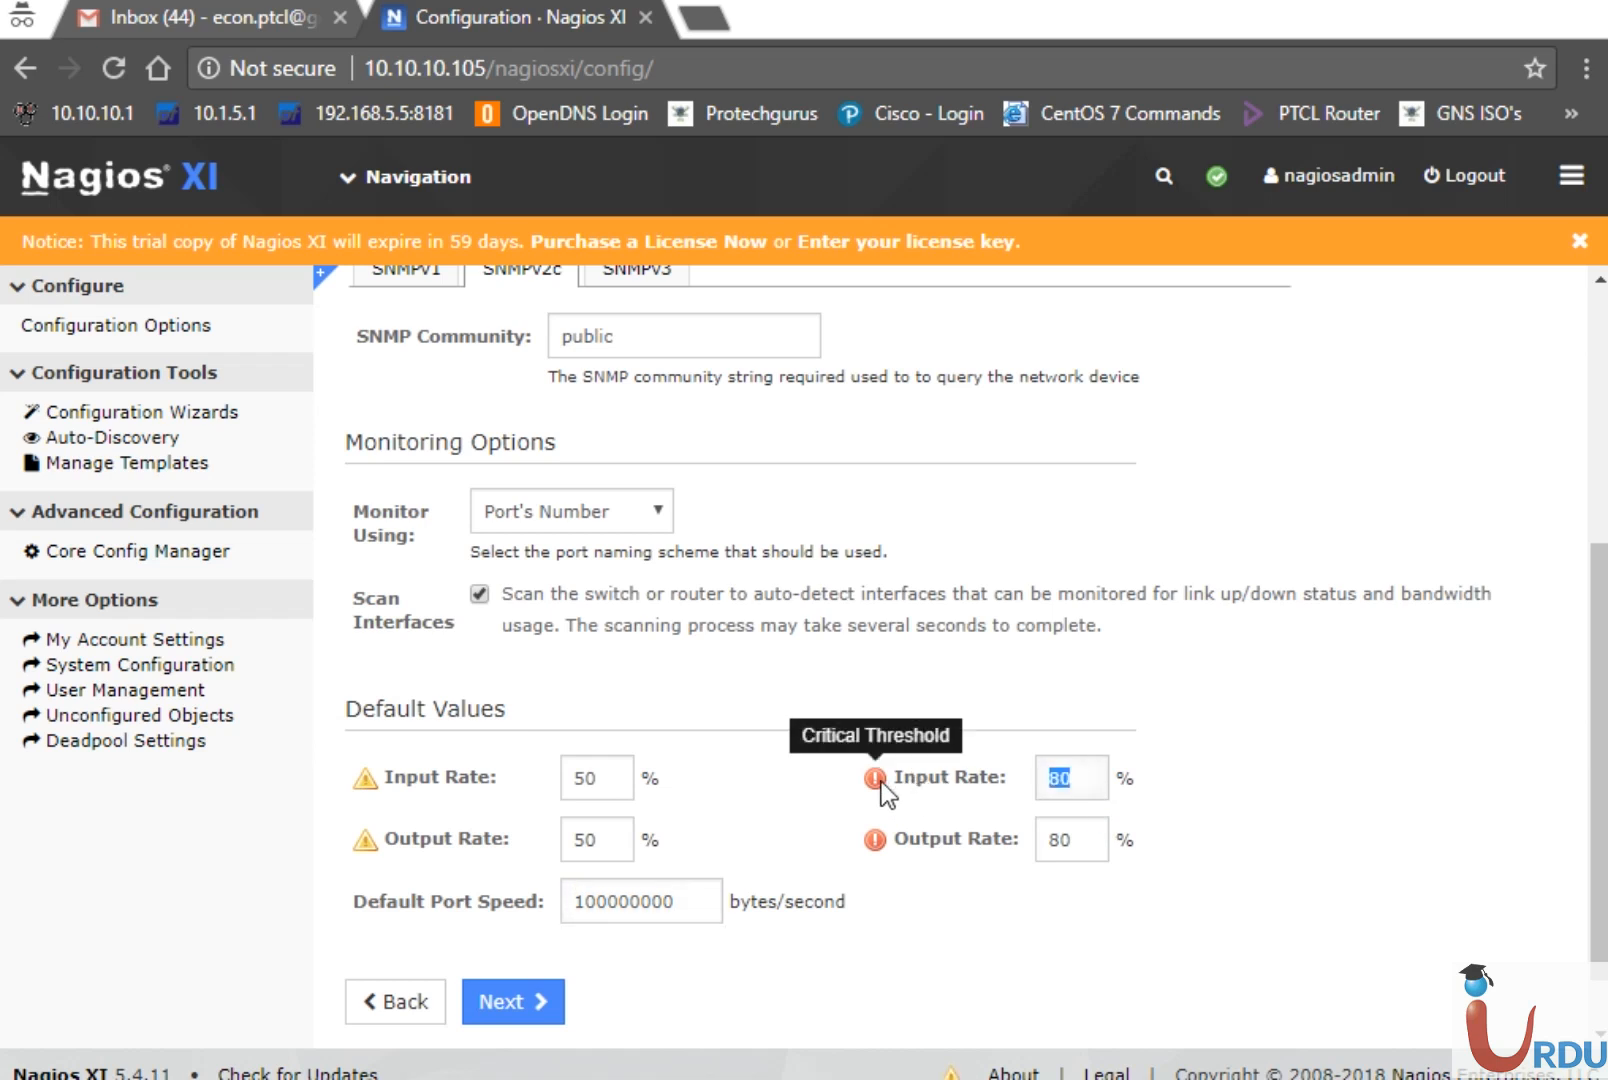
click(540, 1003)
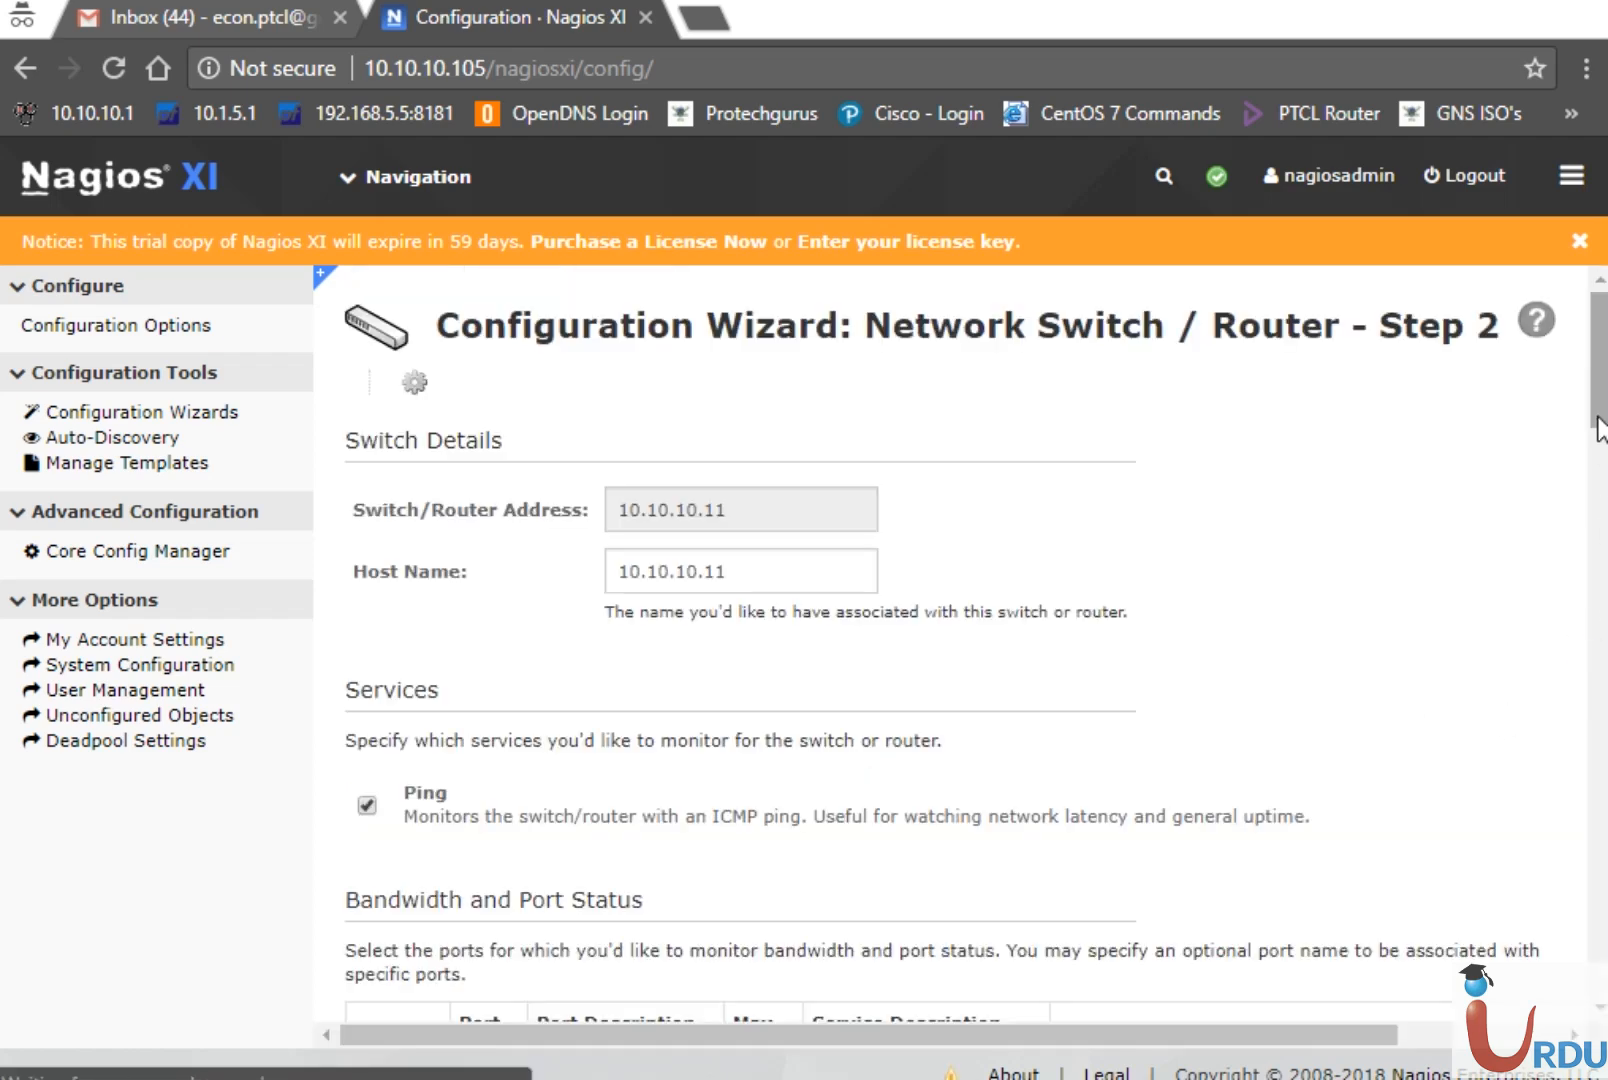
Replace host name 10.10.10.11 with UITA SW and scroll to the port table
mouse_move(1602, 422)
mouse_down()
mouse_move(1604, 490)
mouse_move(1604, 429)
mouse_up()
drag(763, 537, 122, 472)
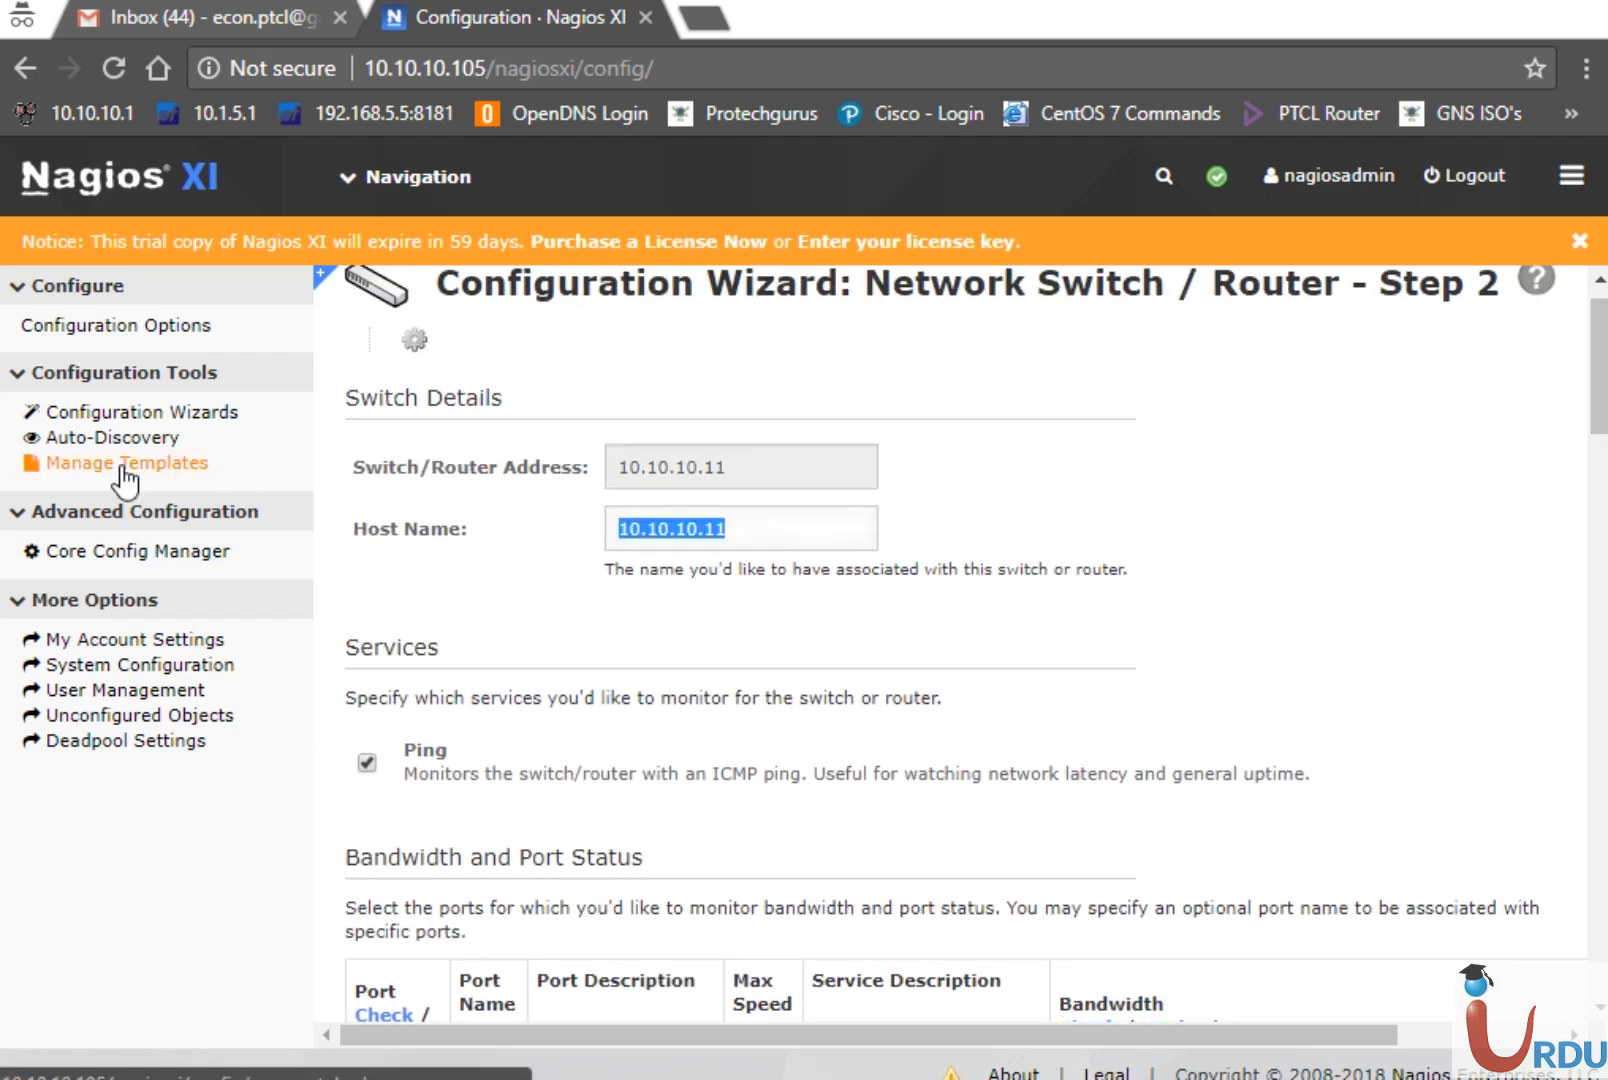
text(UIT)
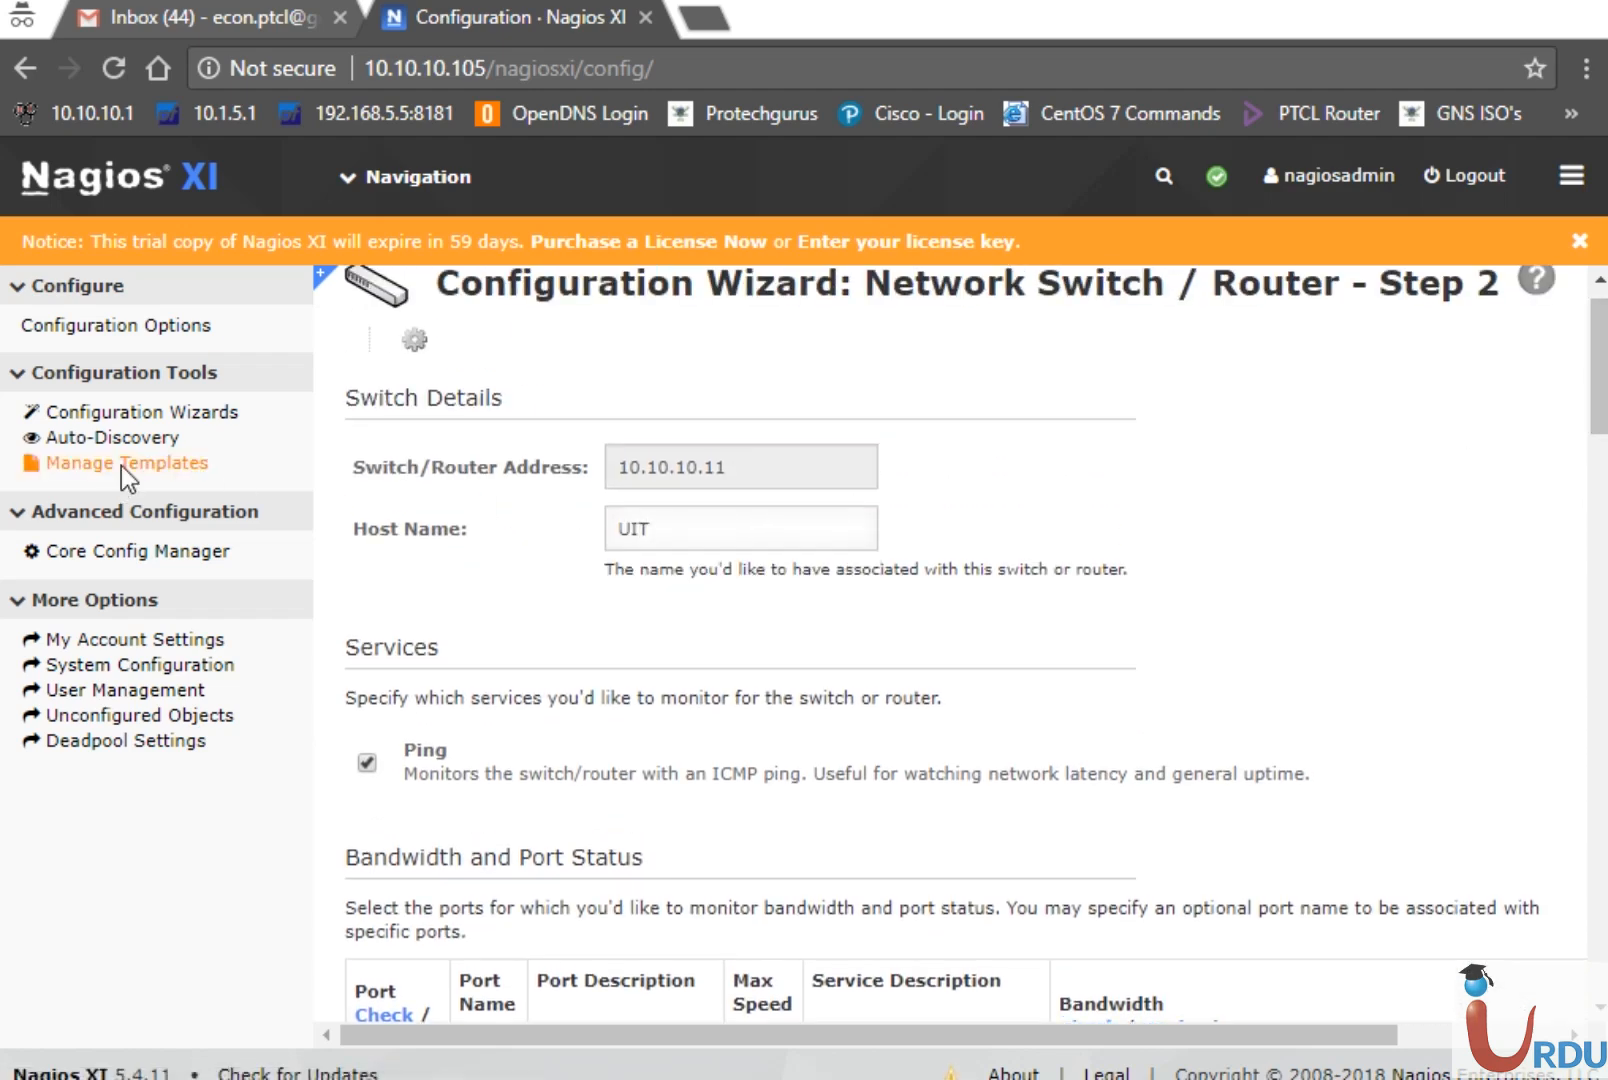
text(A SW)
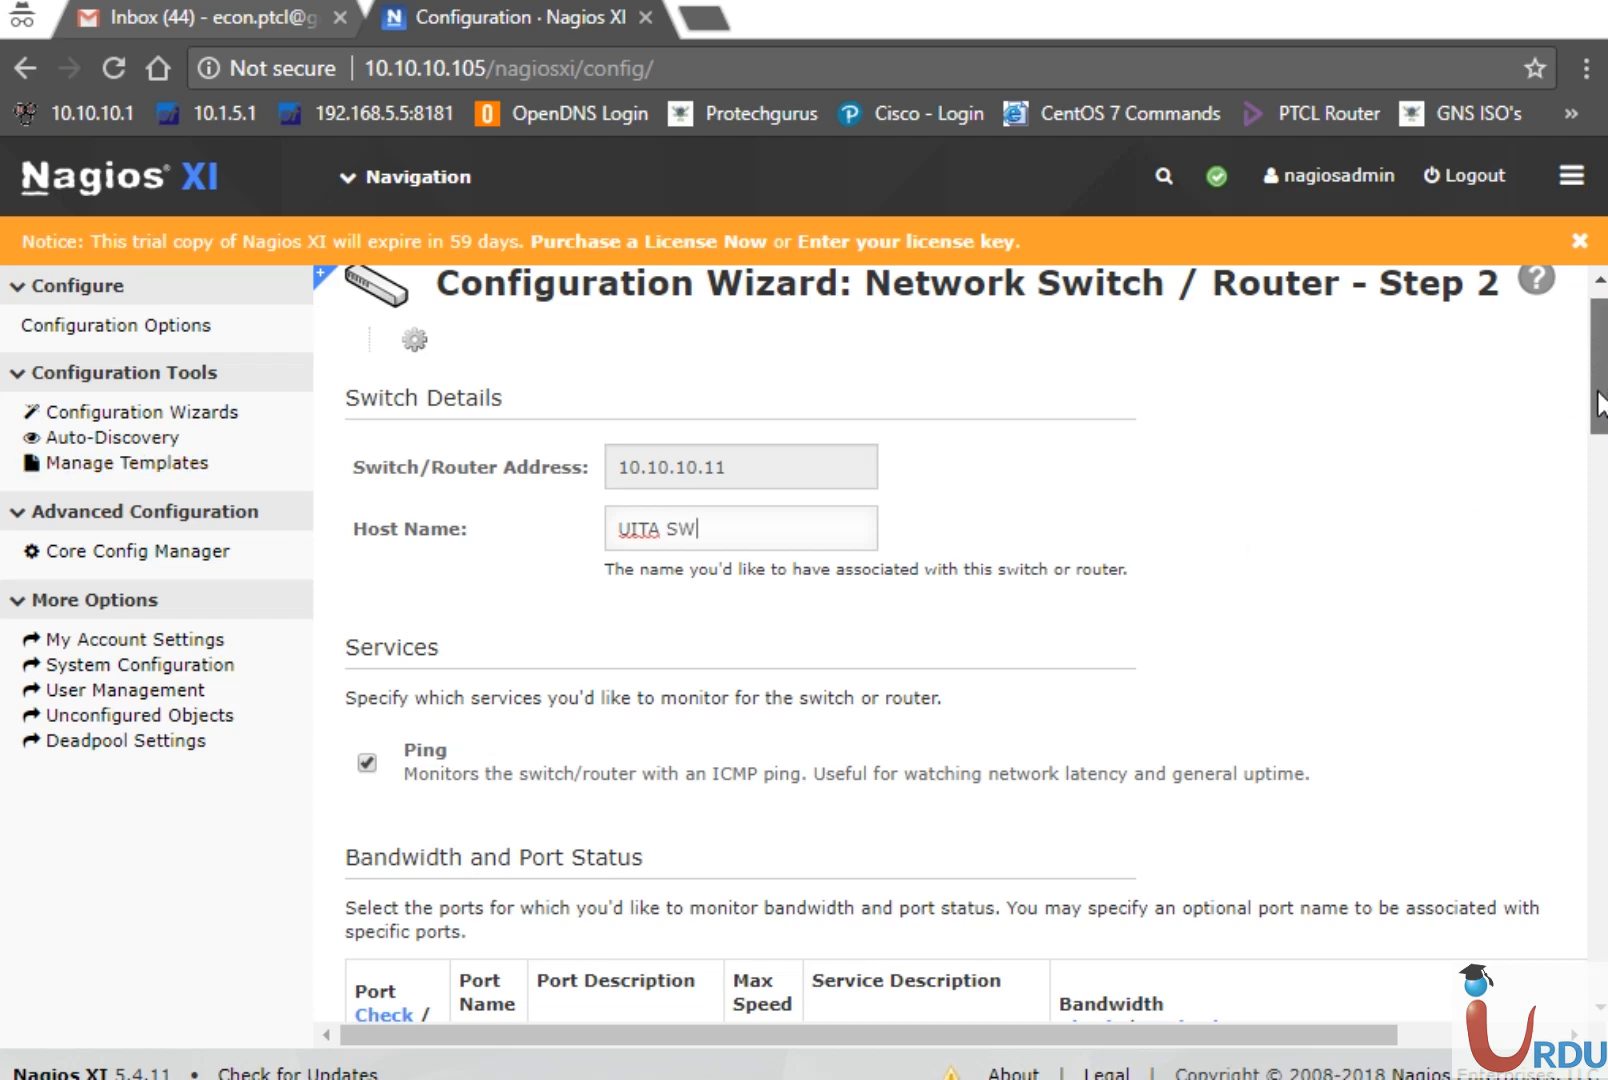
drag(1598, 390, 1598, 455)
scroll(1598, 455, down, 1)
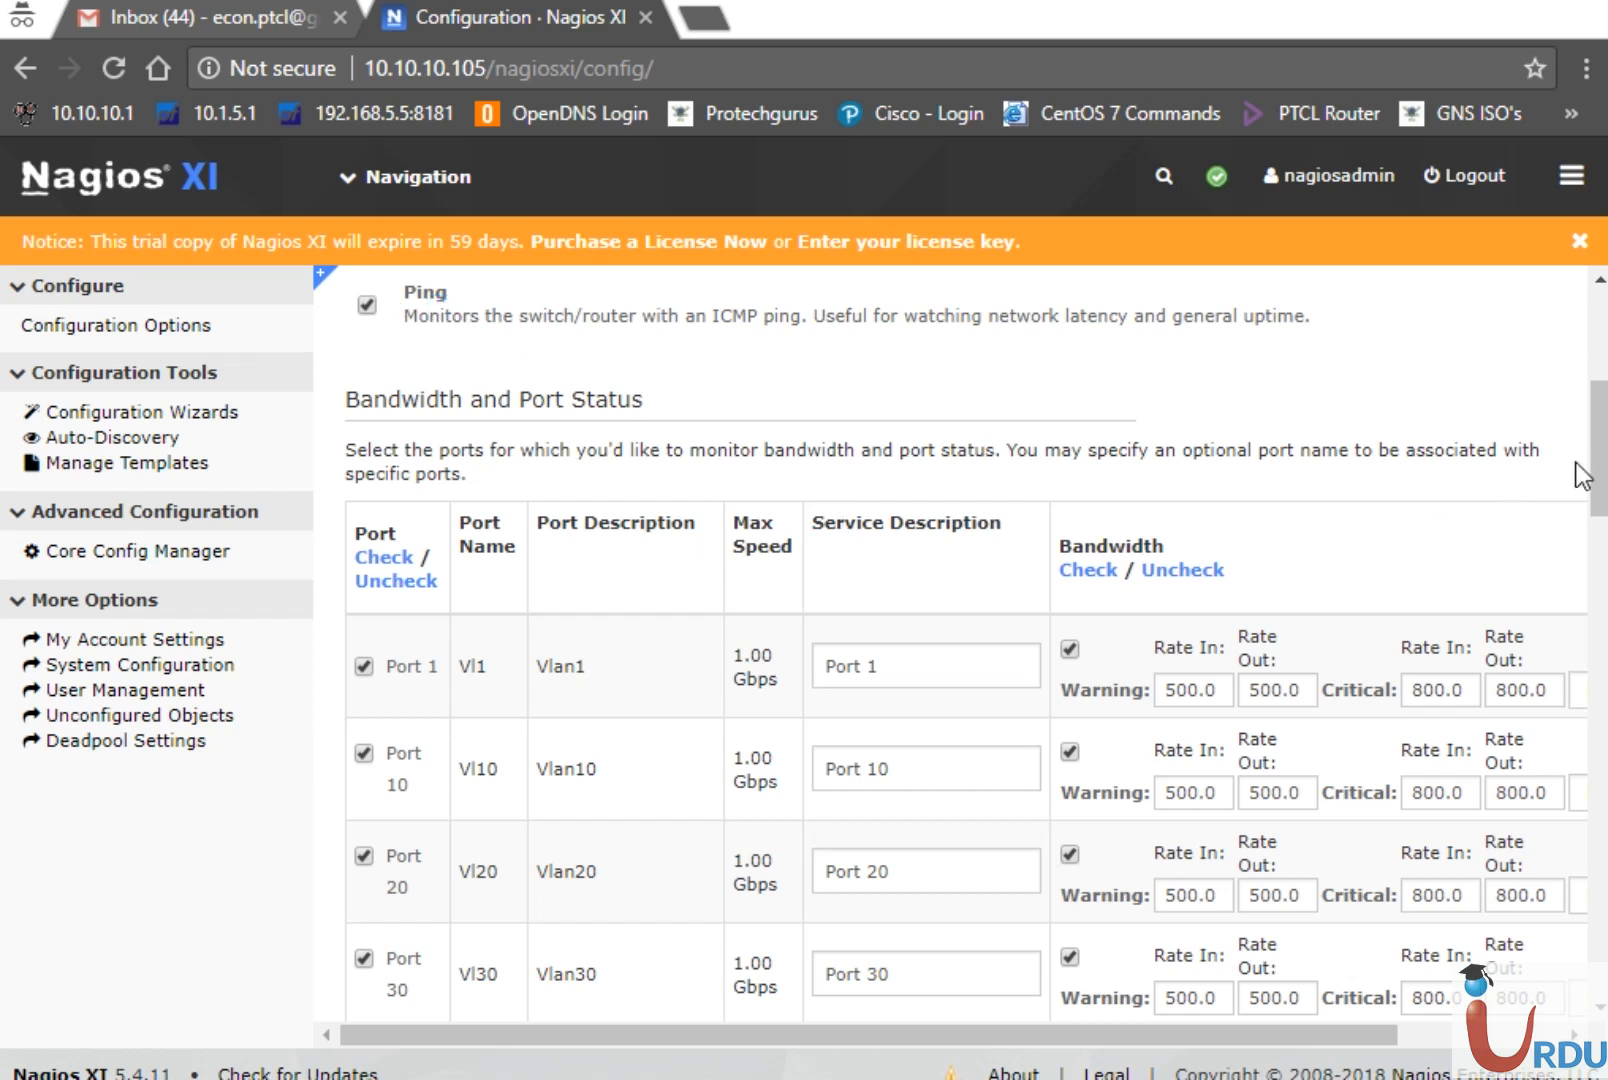
drag(1598, 470, 1600, 505)
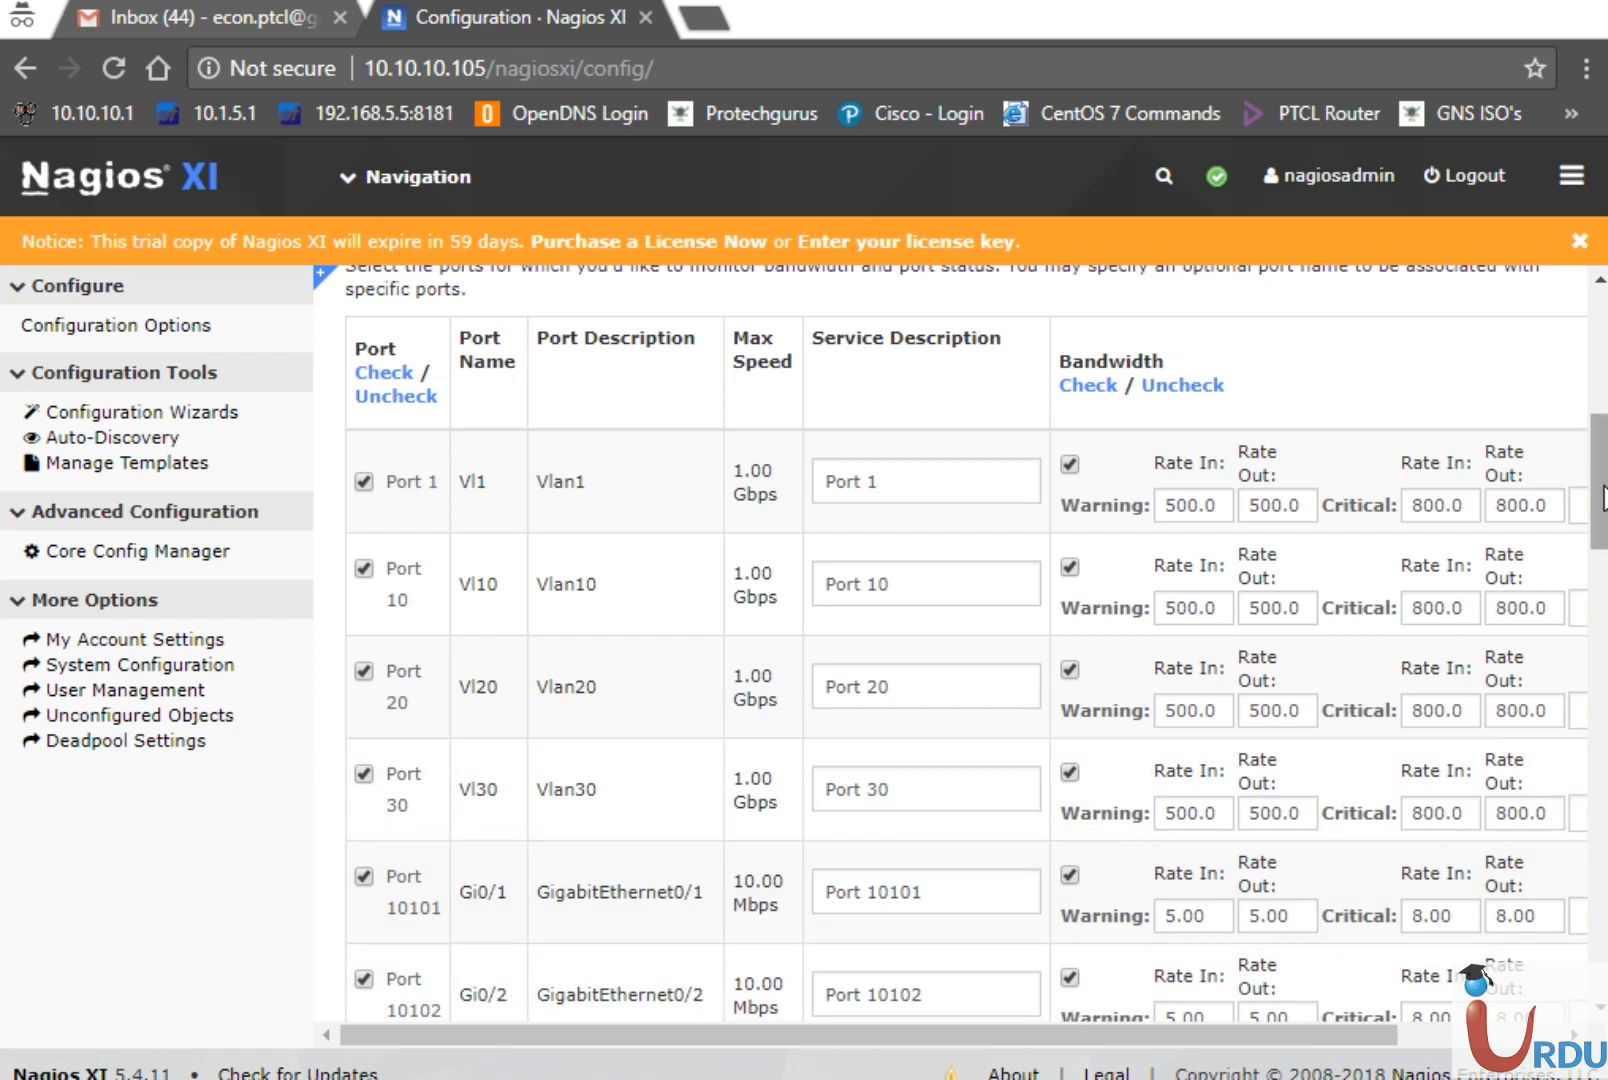
scroll(1602, 482, down, 1)
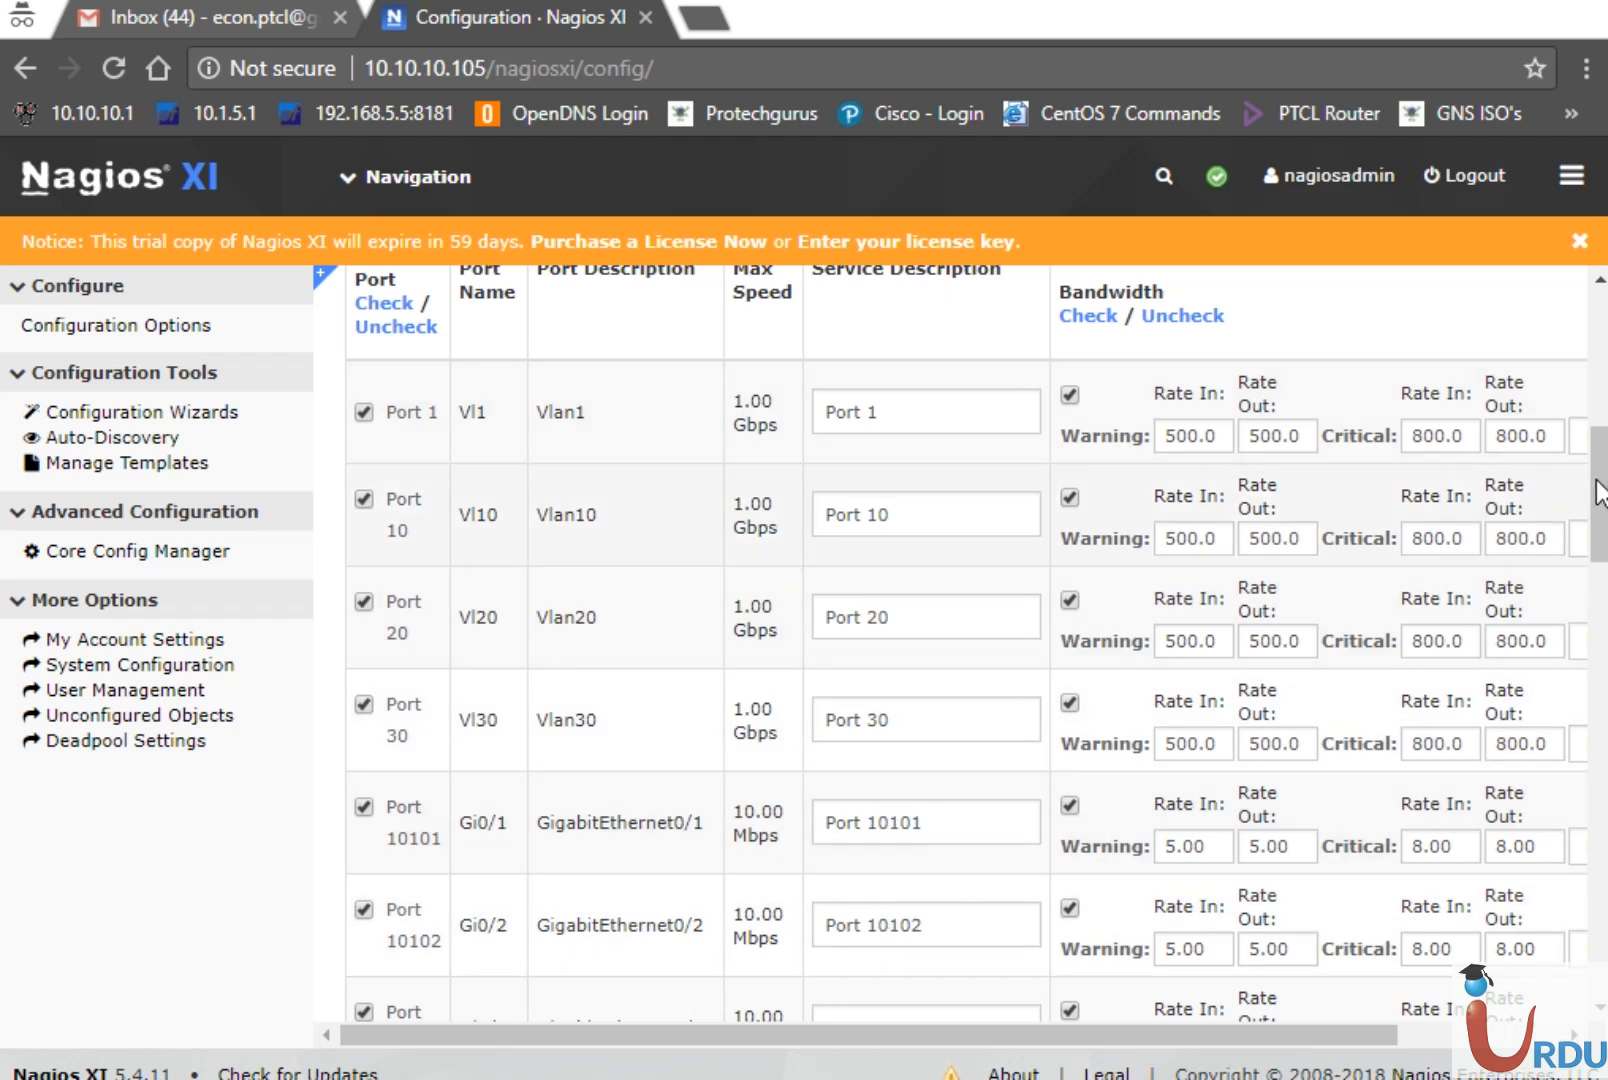
scroll(1044, 625, down, 5)
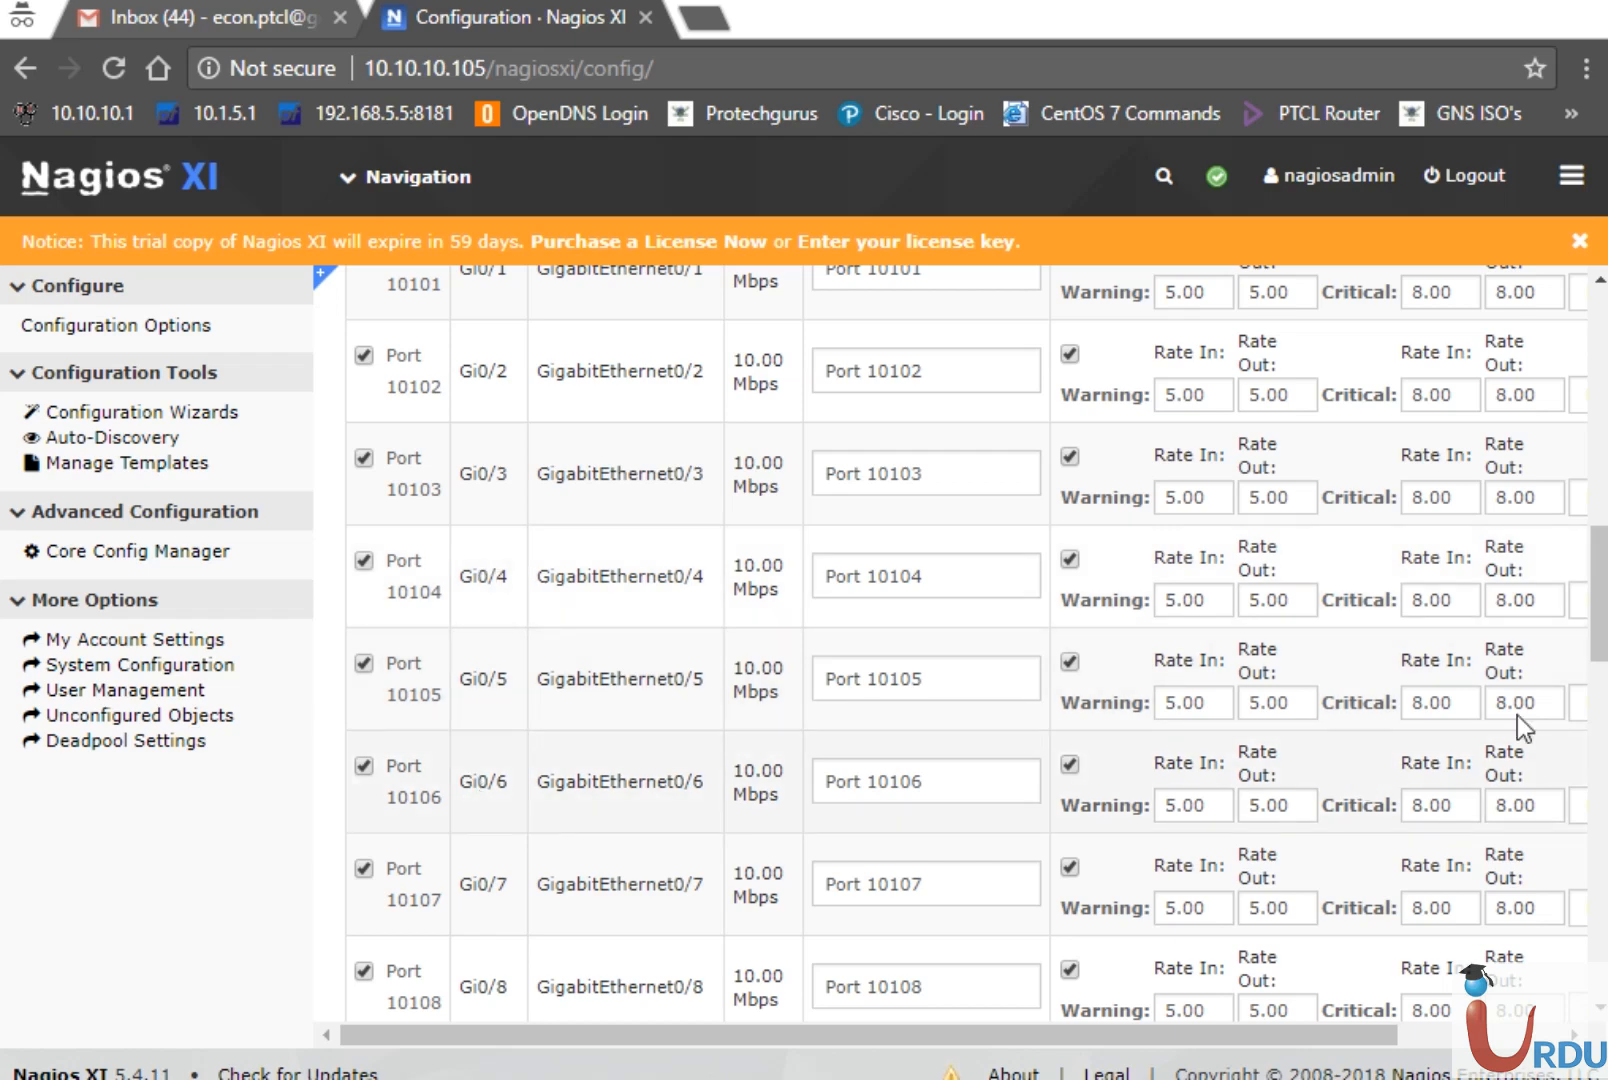
drag(1604, 655, 1603, 521)
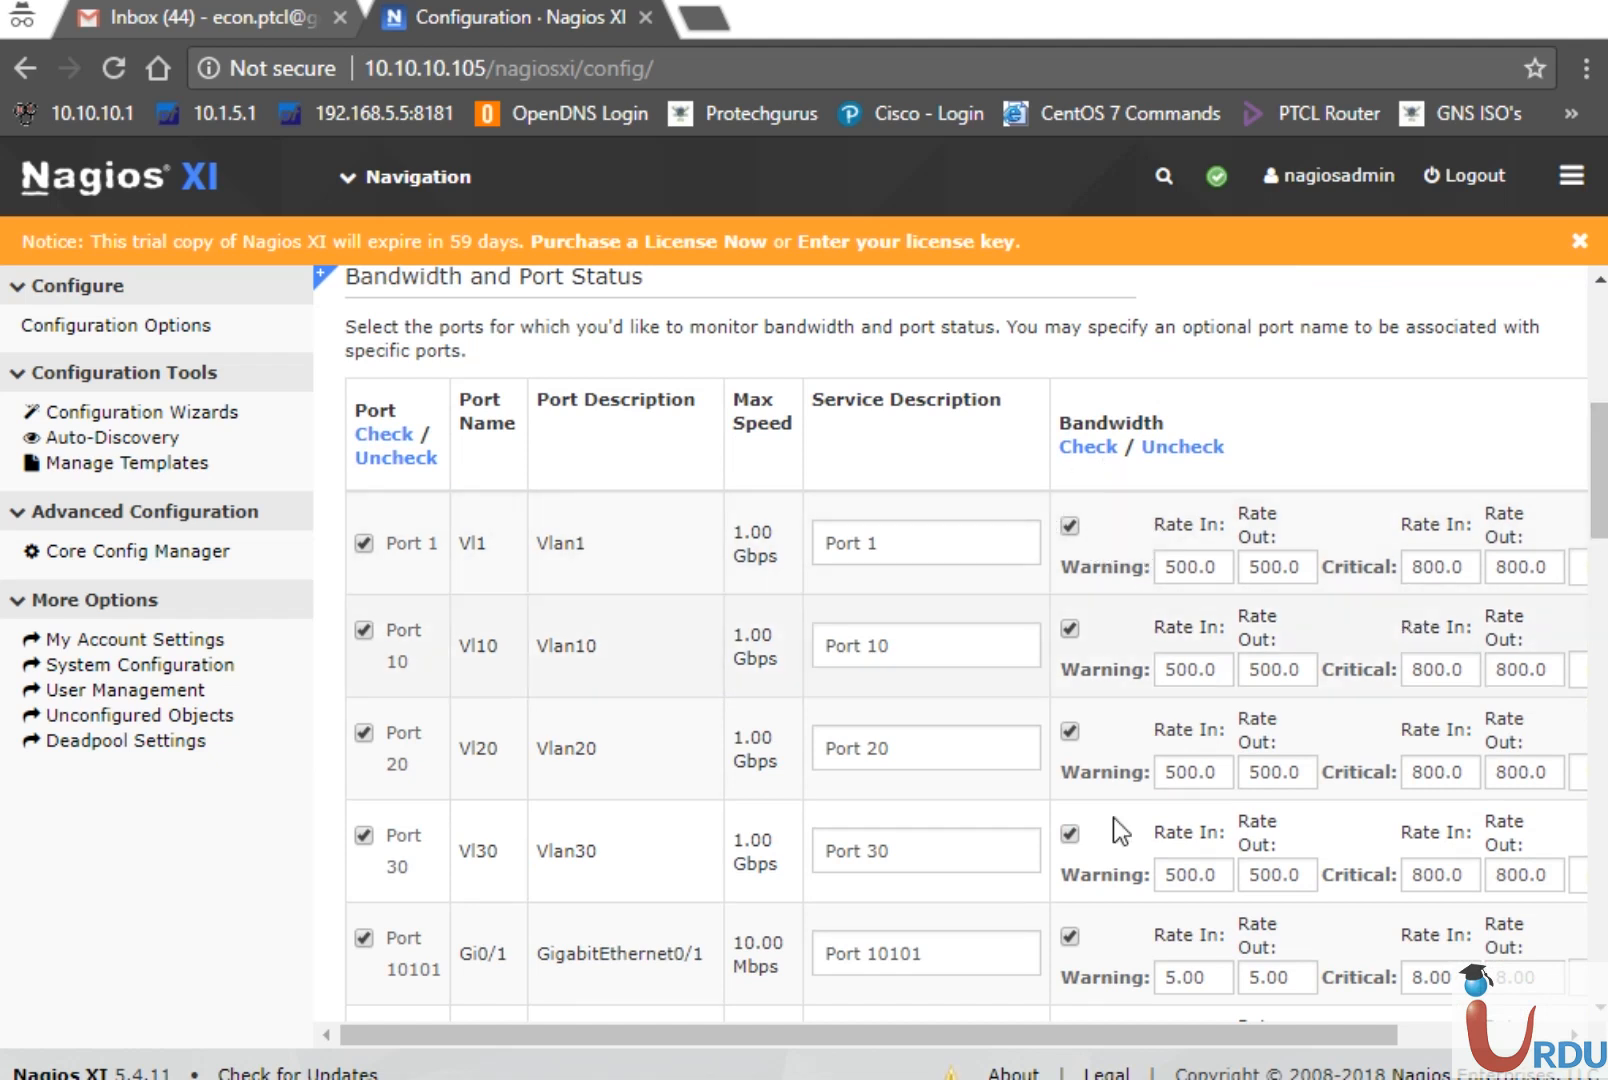
drag(1098, 1041, 1332, 1024)
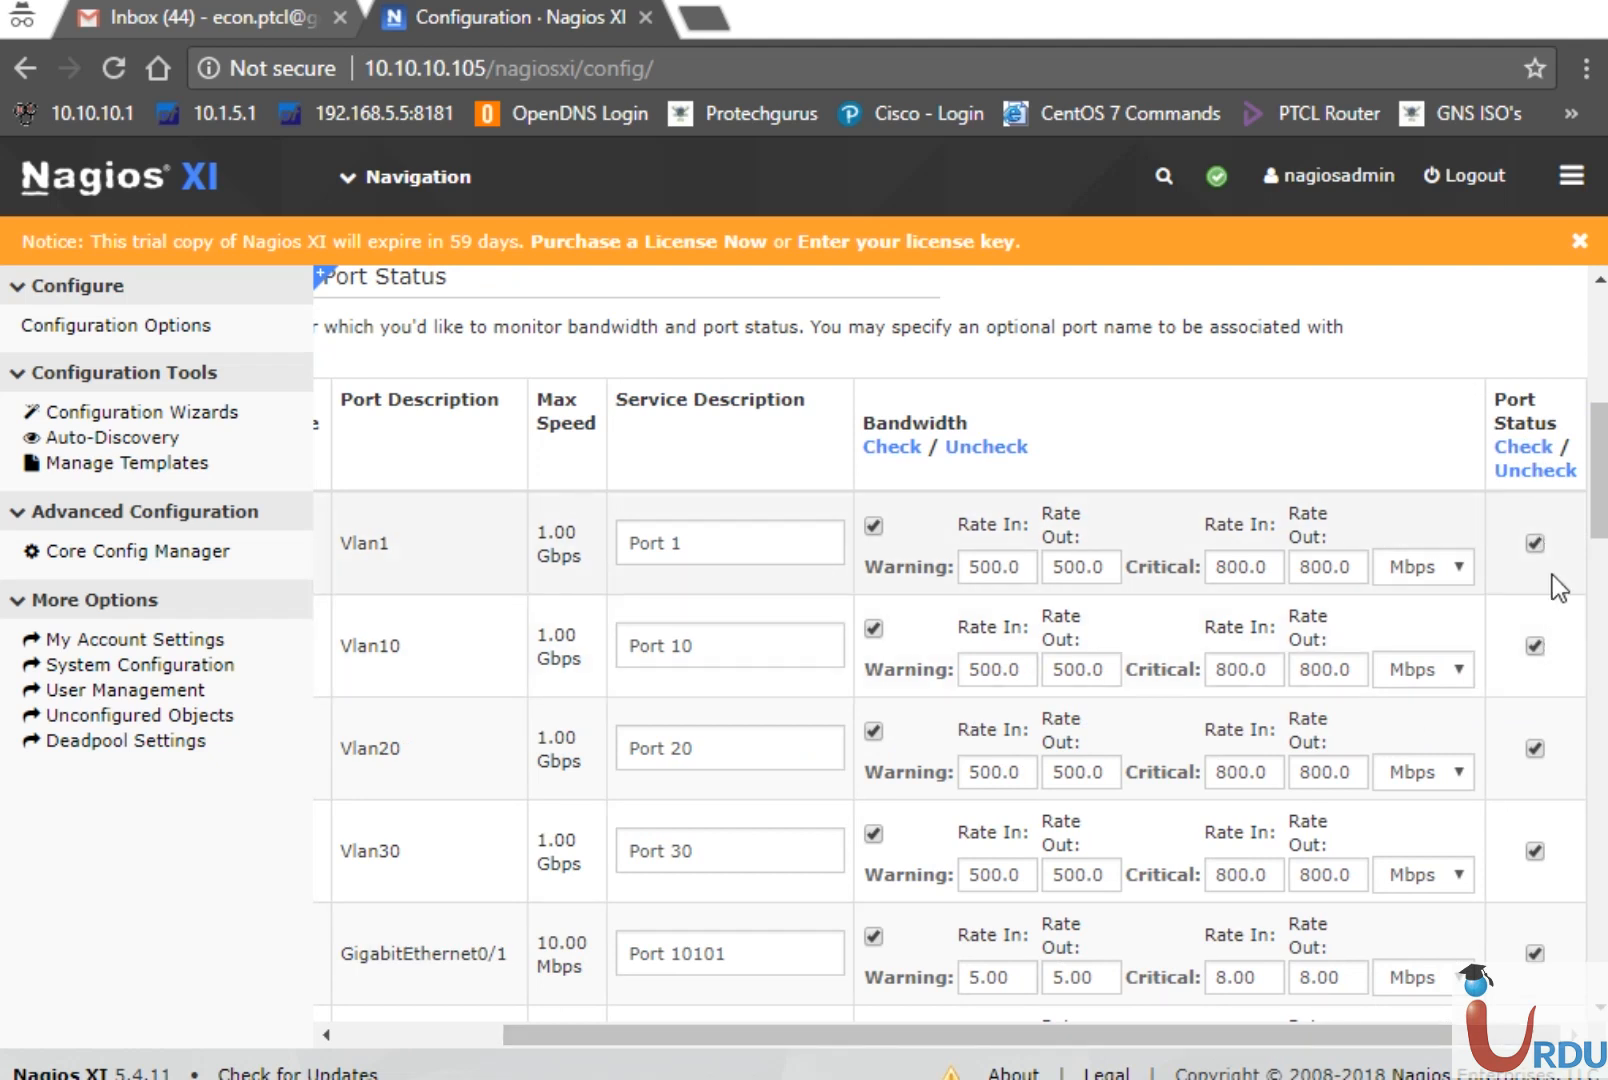
drag(1286, 1031, 1166, 1036)
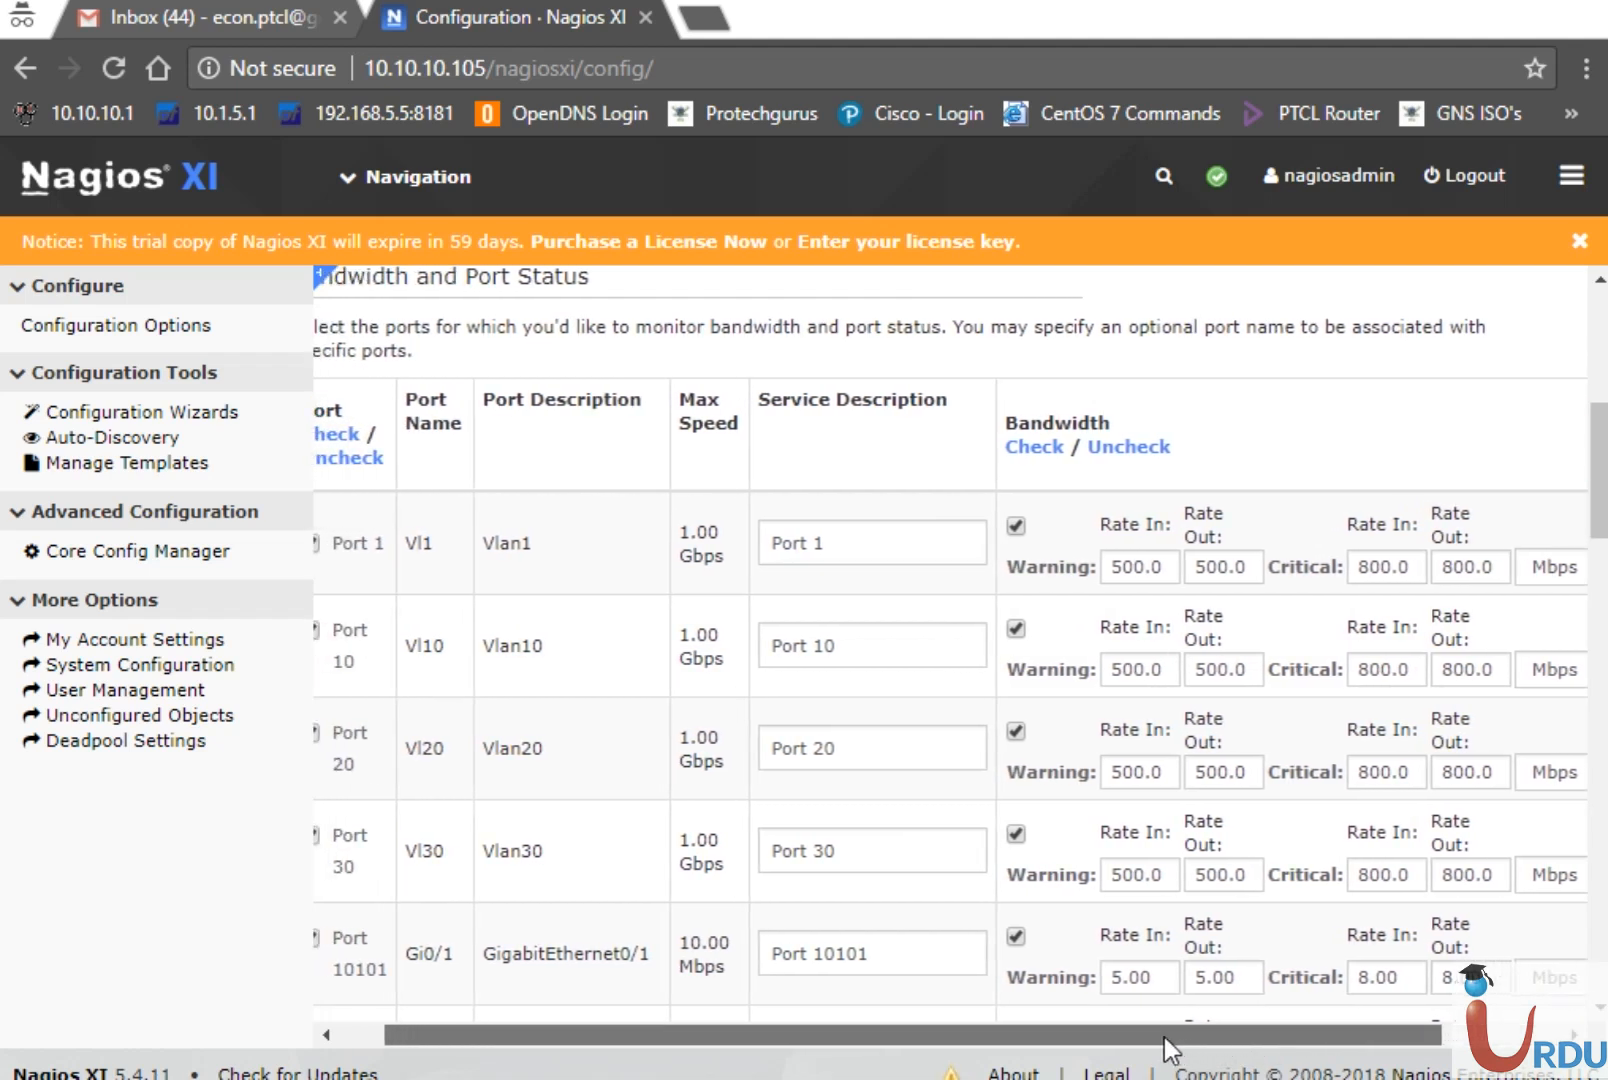
Clear bandwidth monitoring on Ports 1, 10, 20, 30 and 10101 through 10109
click(1024, 522)
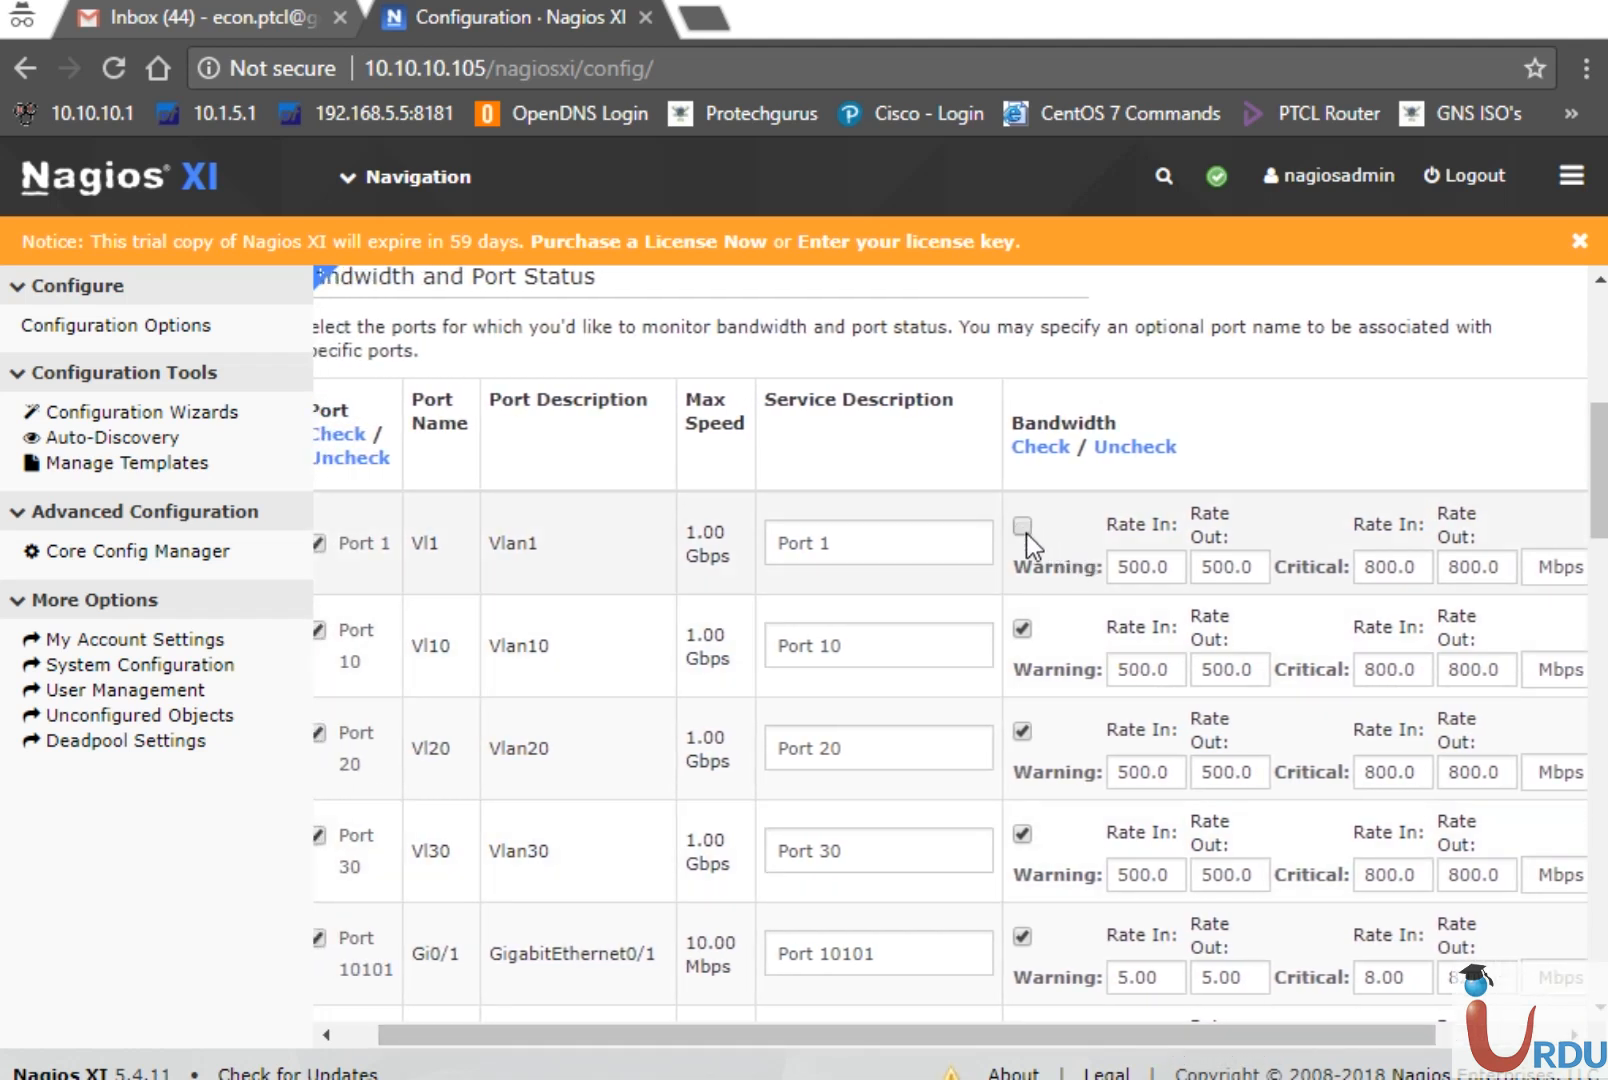
click(1024, 624)
click(1022, 731)
click(1023, 832)
click(1022, 936)
drag(1604, 500, 1604, 583)
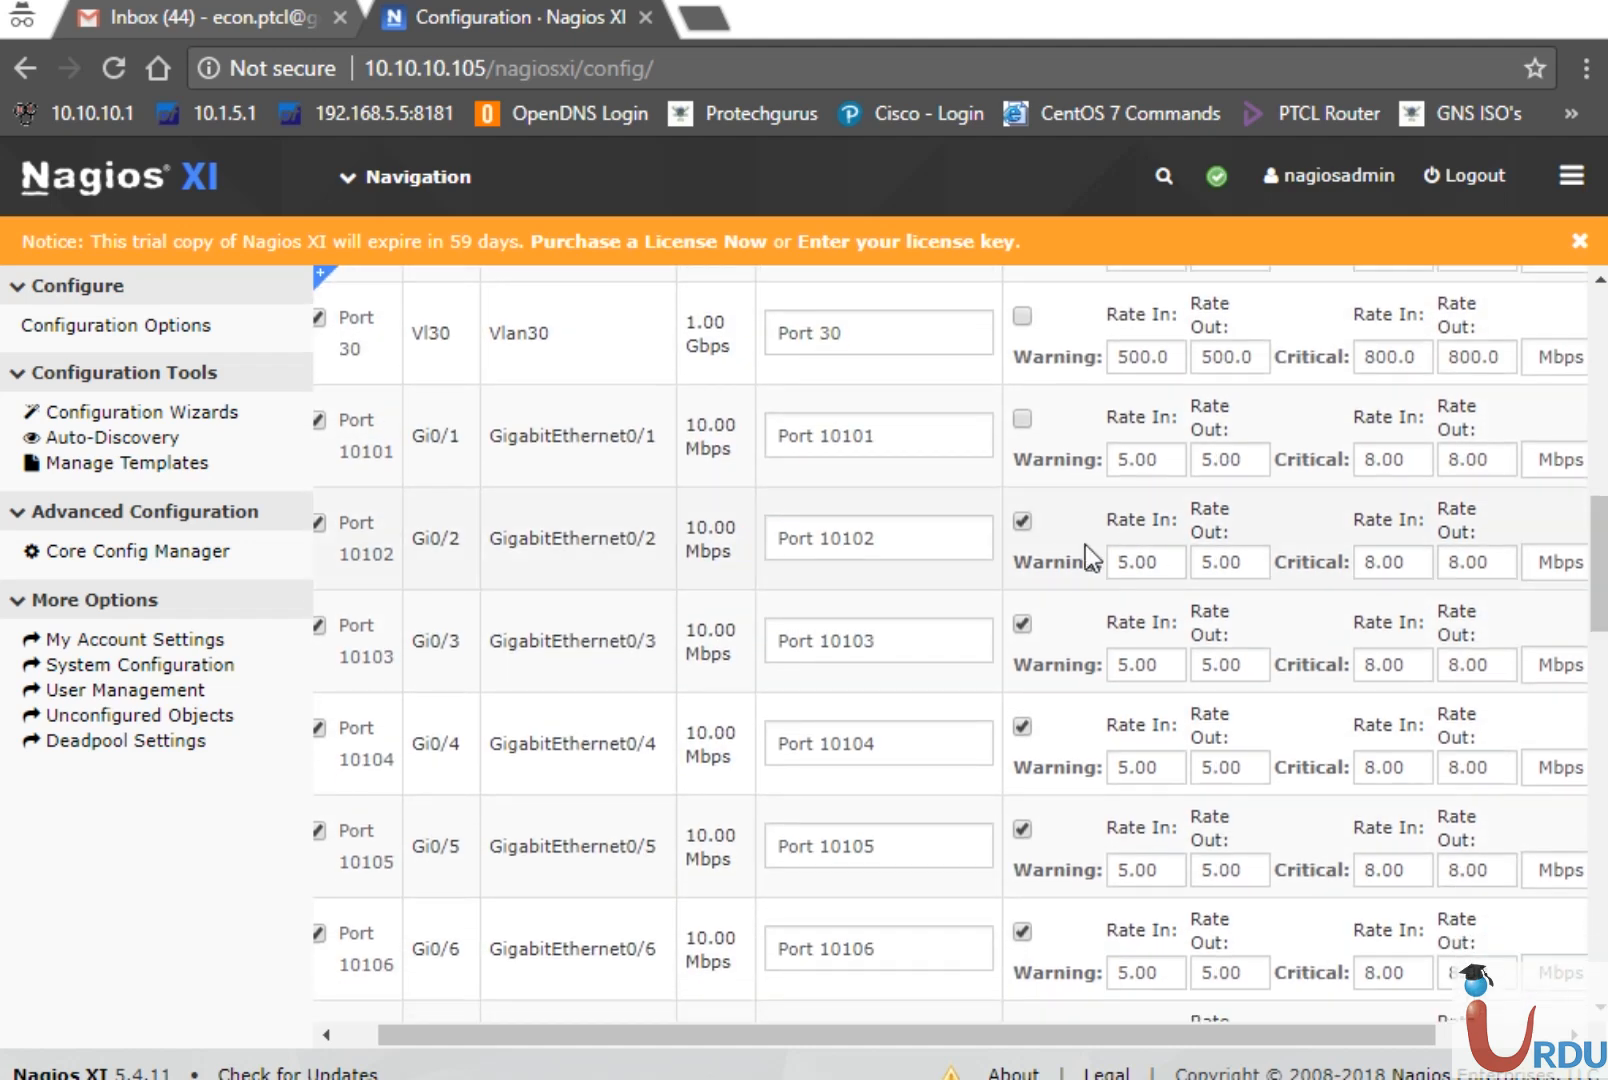
click(1022, 521)
click(1021, 623)
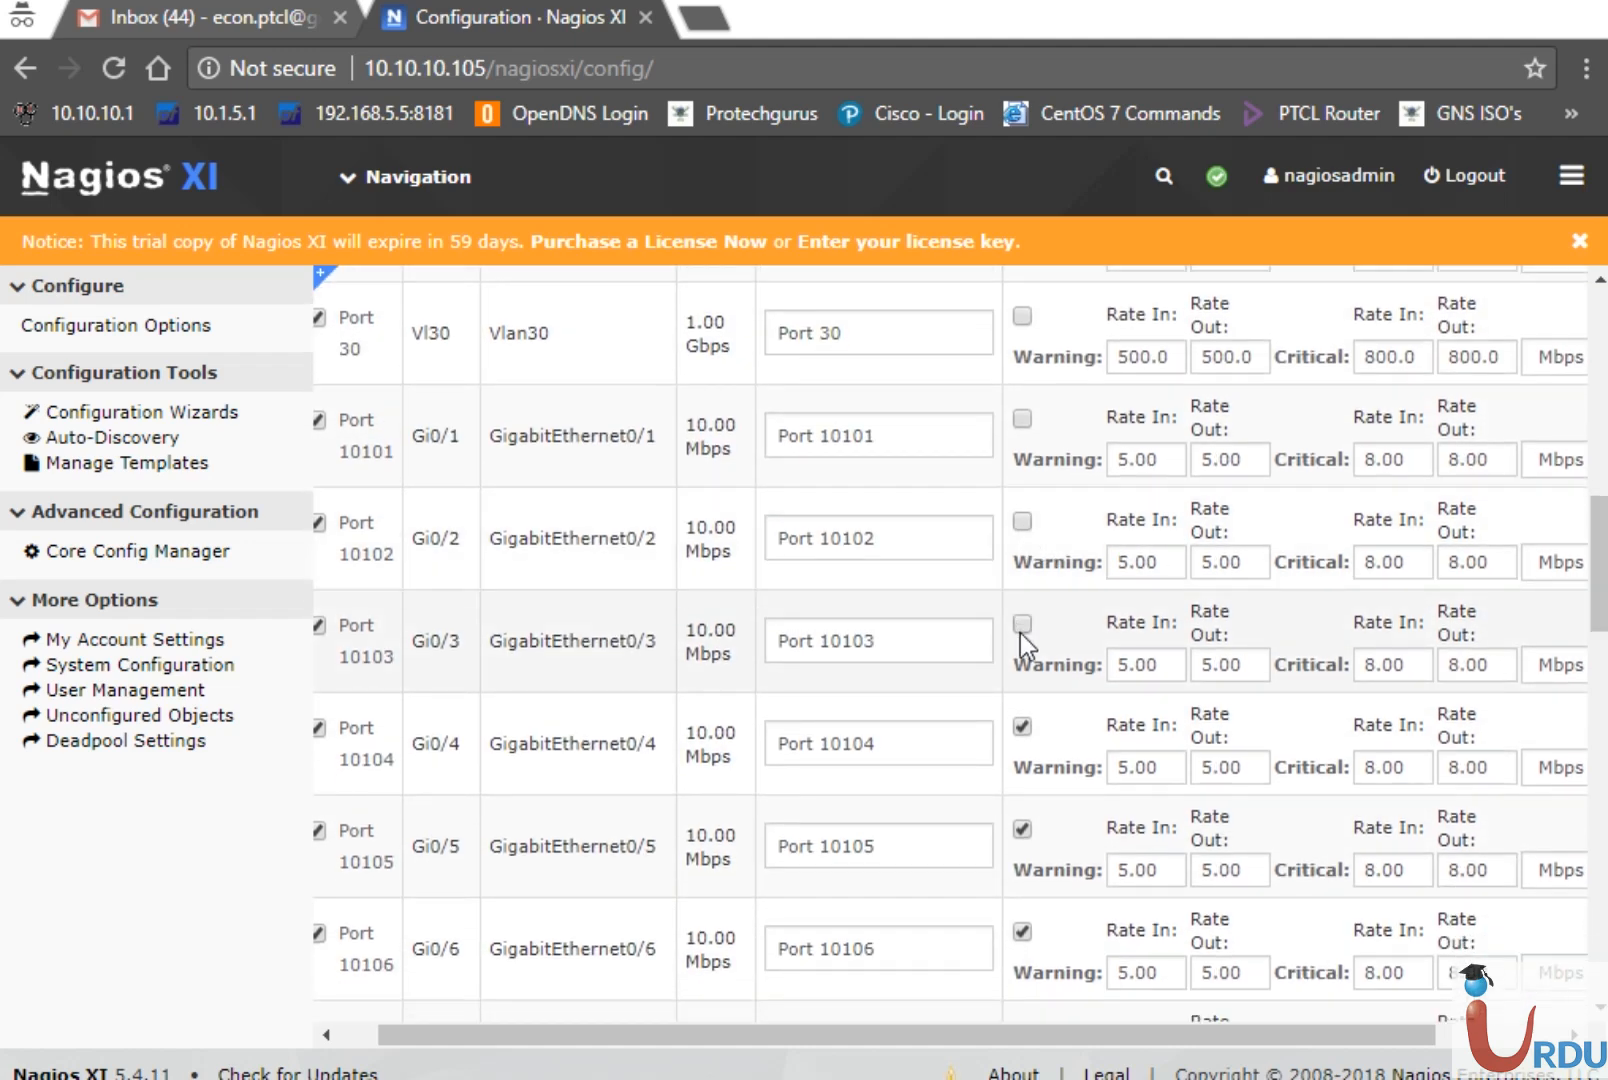
click(1022, 829)
click(1022, 932)
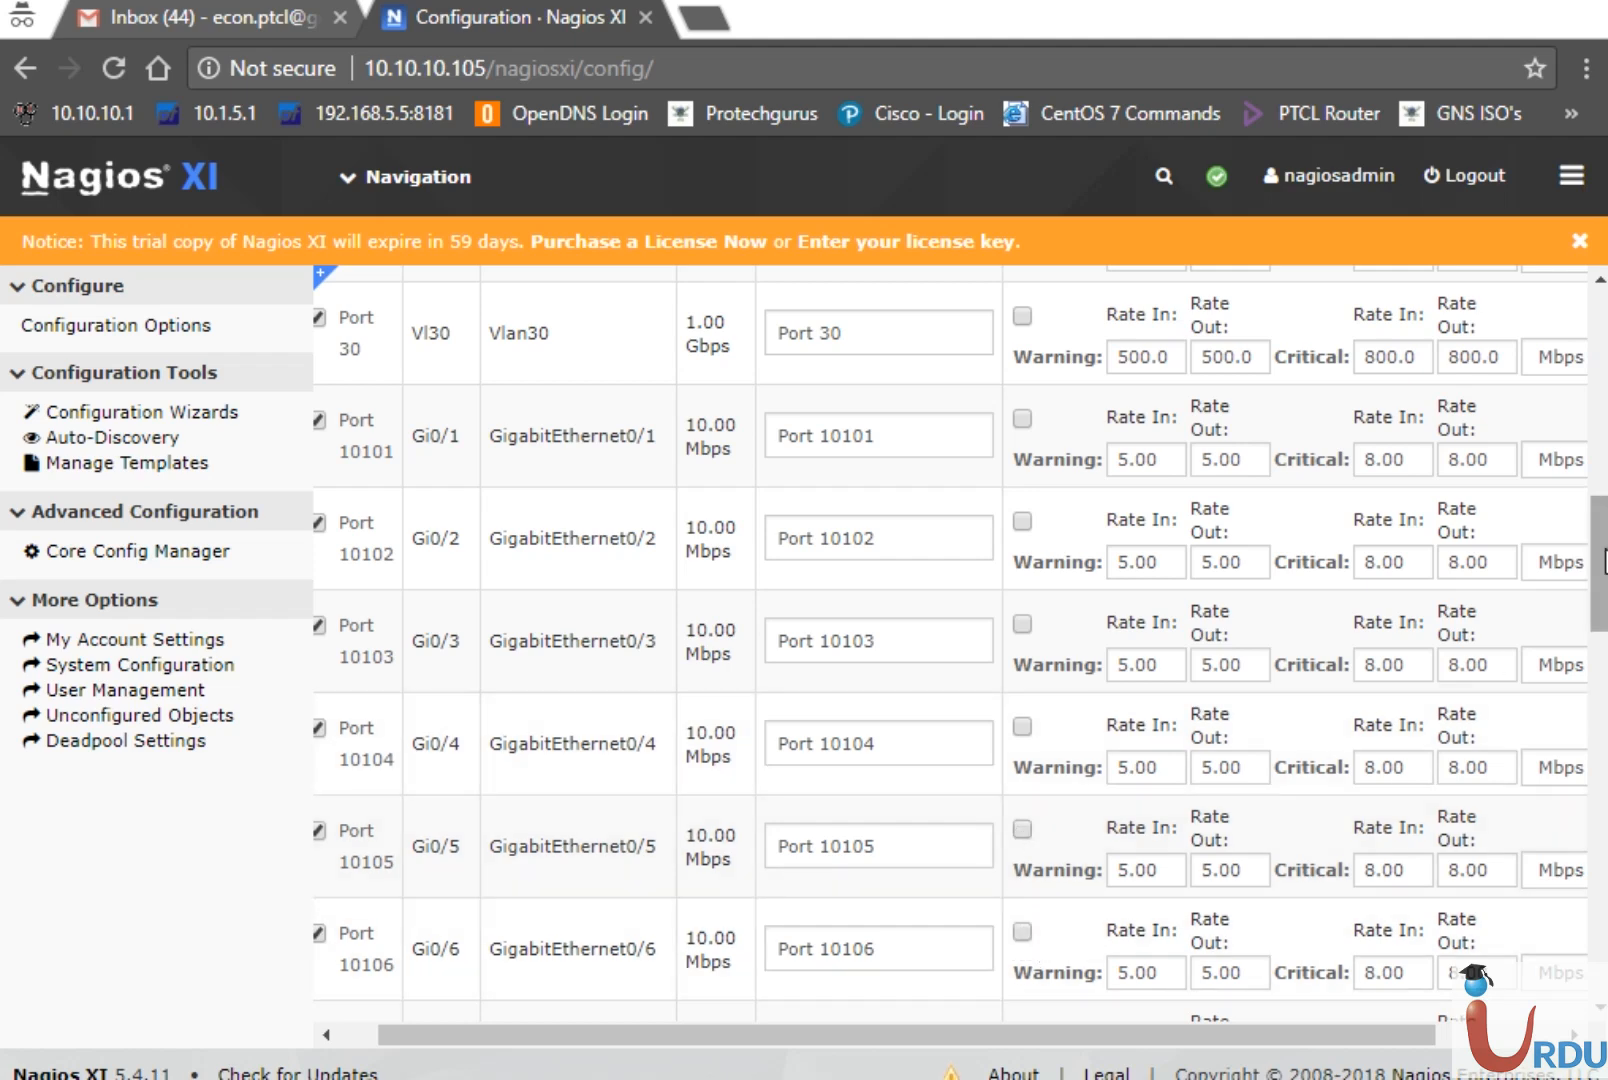
drag(1604, 567, 1604, 660)
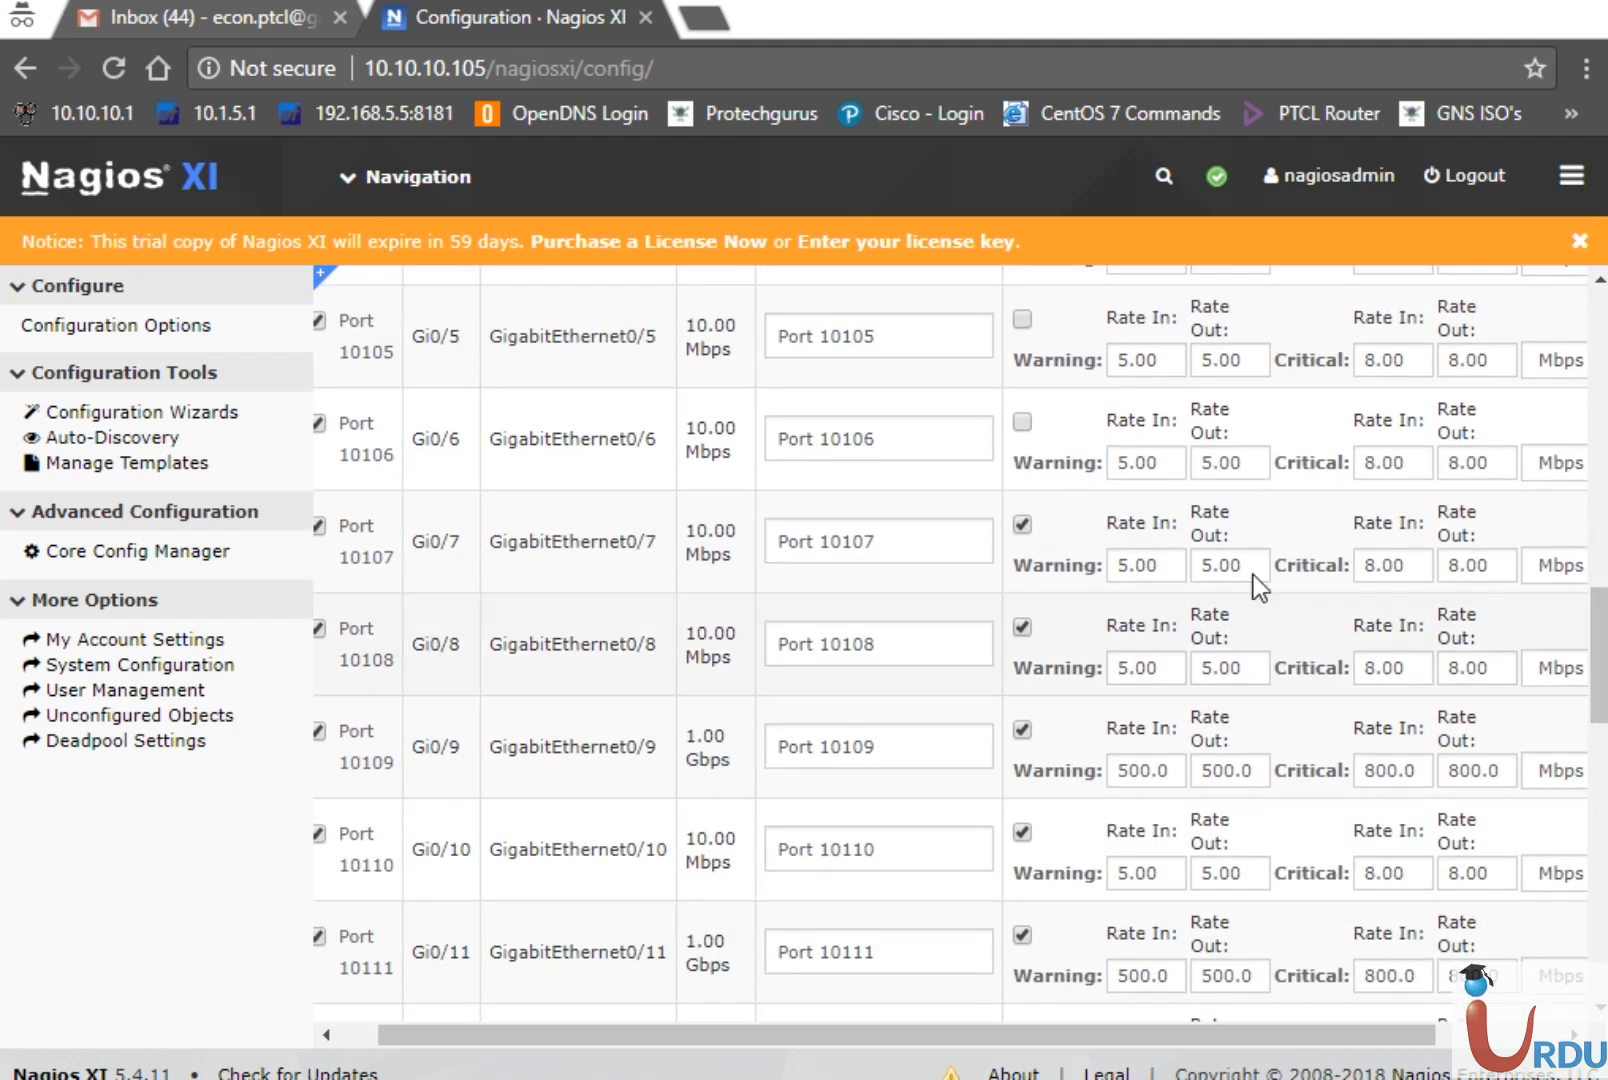
click(1022, 521)
click(1023, 628)
click(1022, 730)
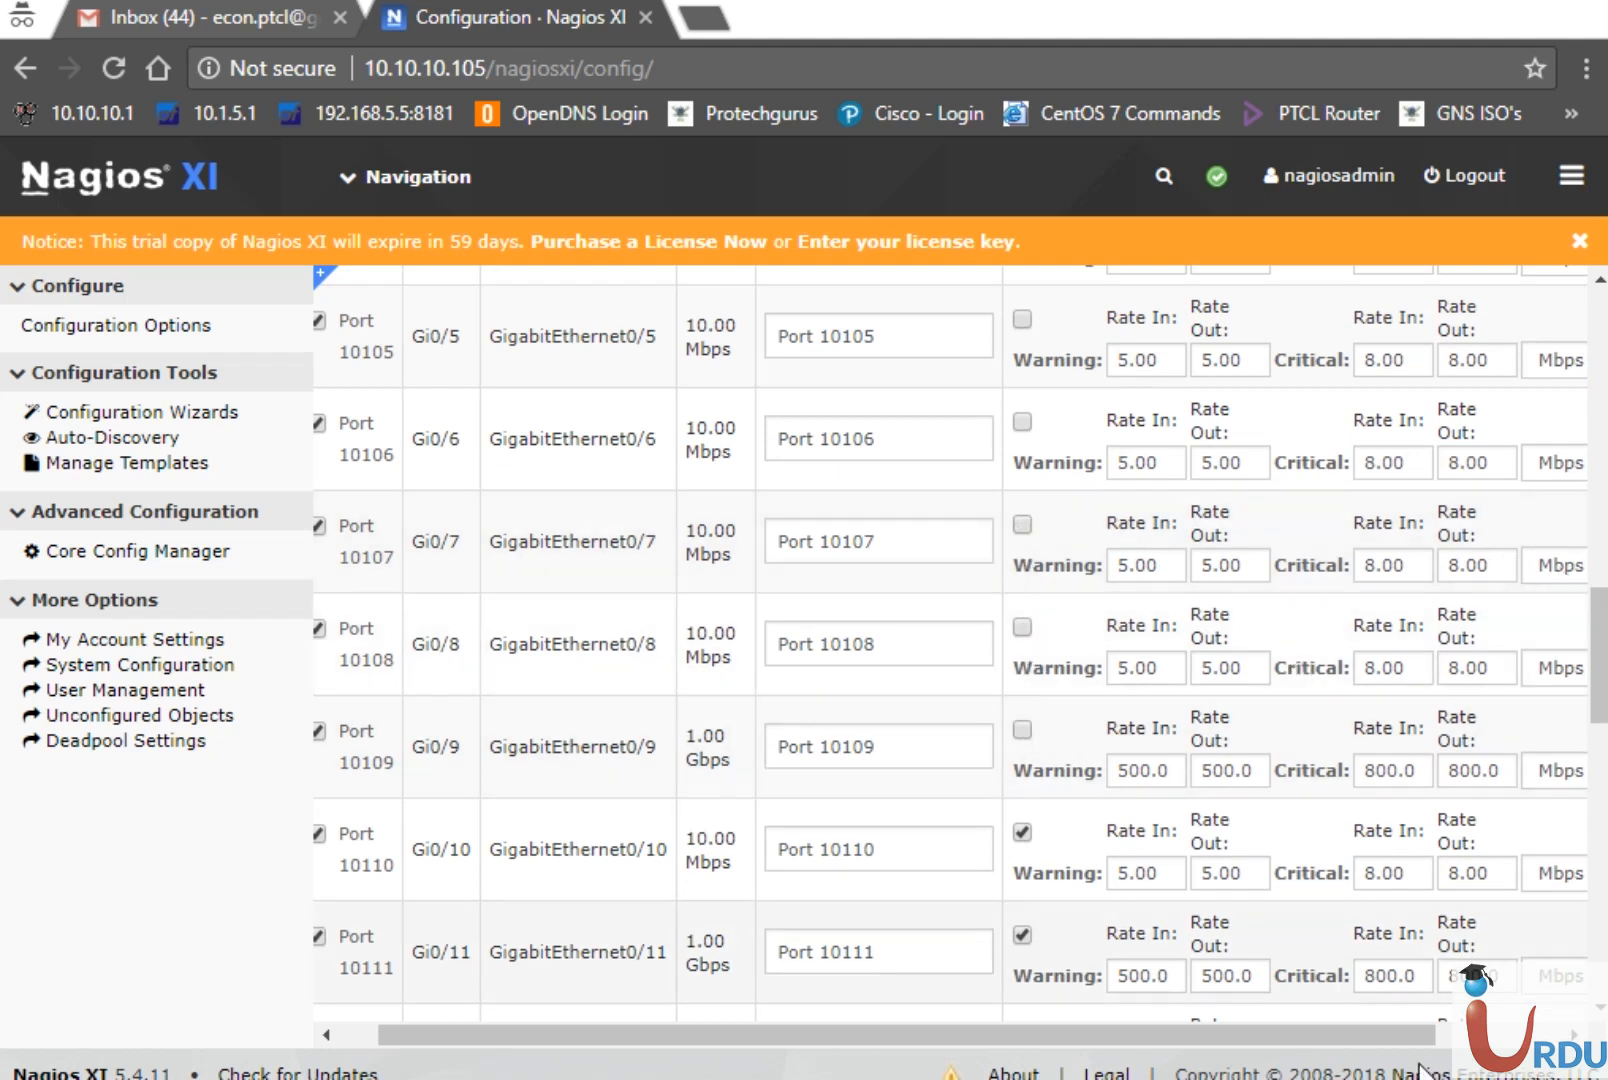
Inspect Port 10108's rate unit choices and its 5.00 warning rate-in value
drag(1384, 1031, 1447, 1036)
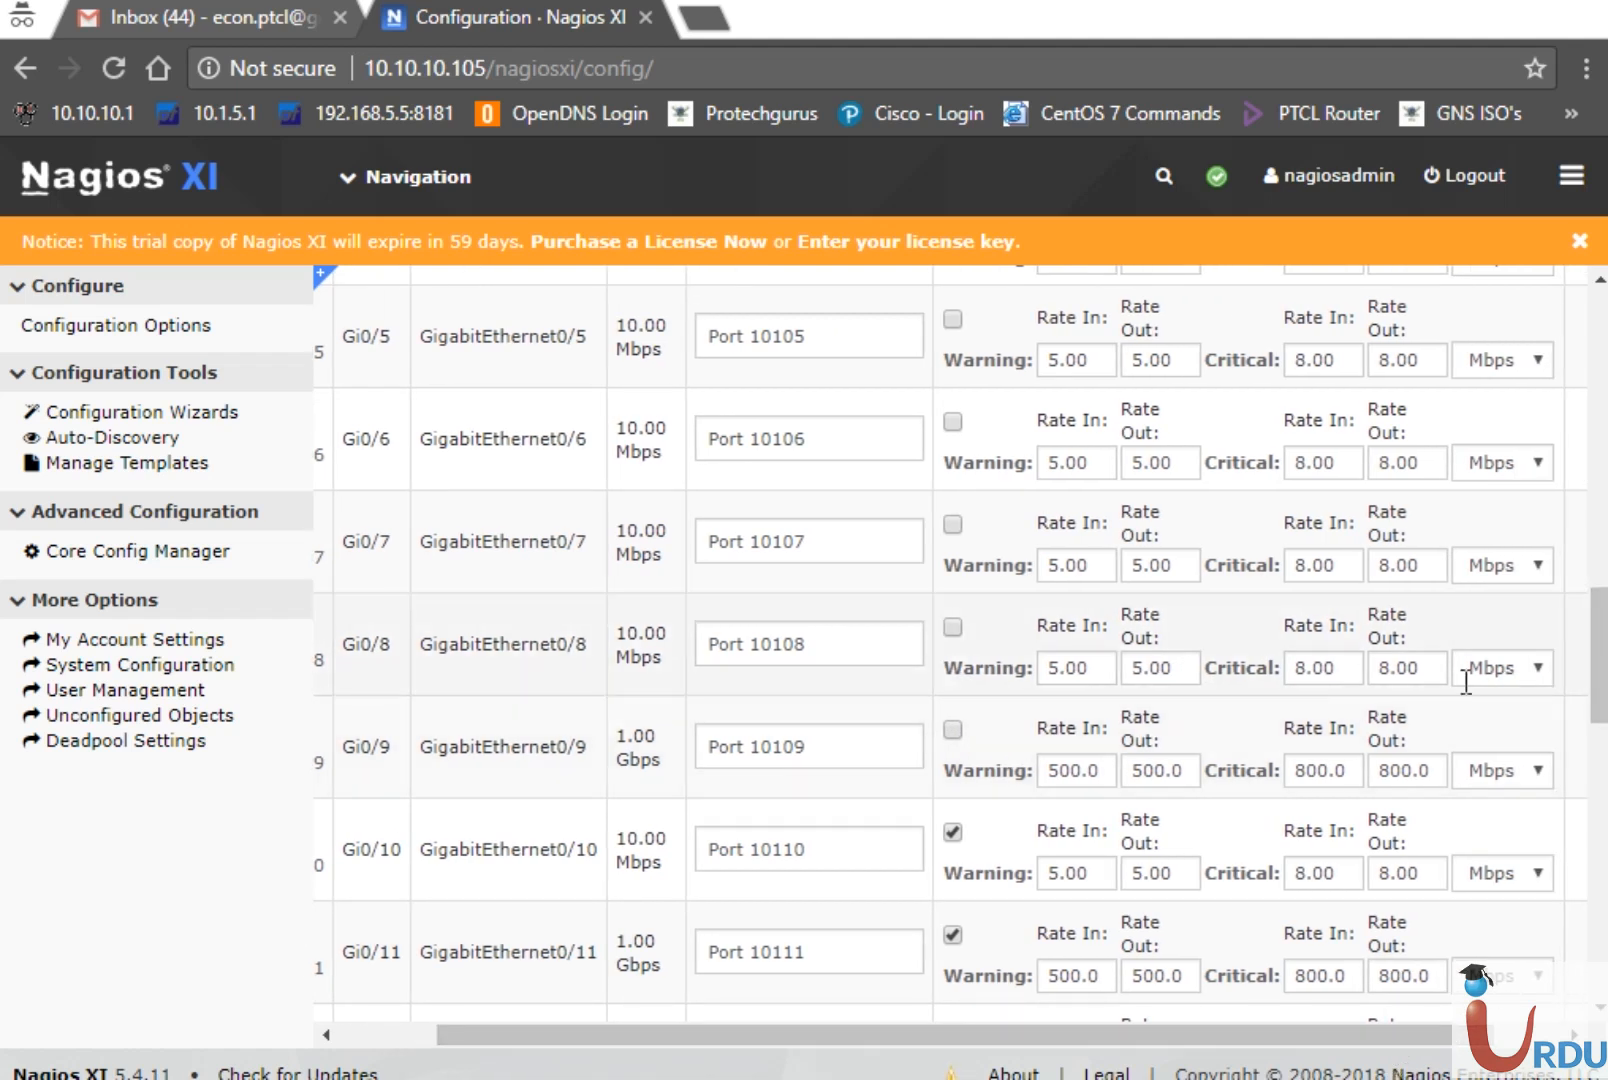
click(1518, 668)
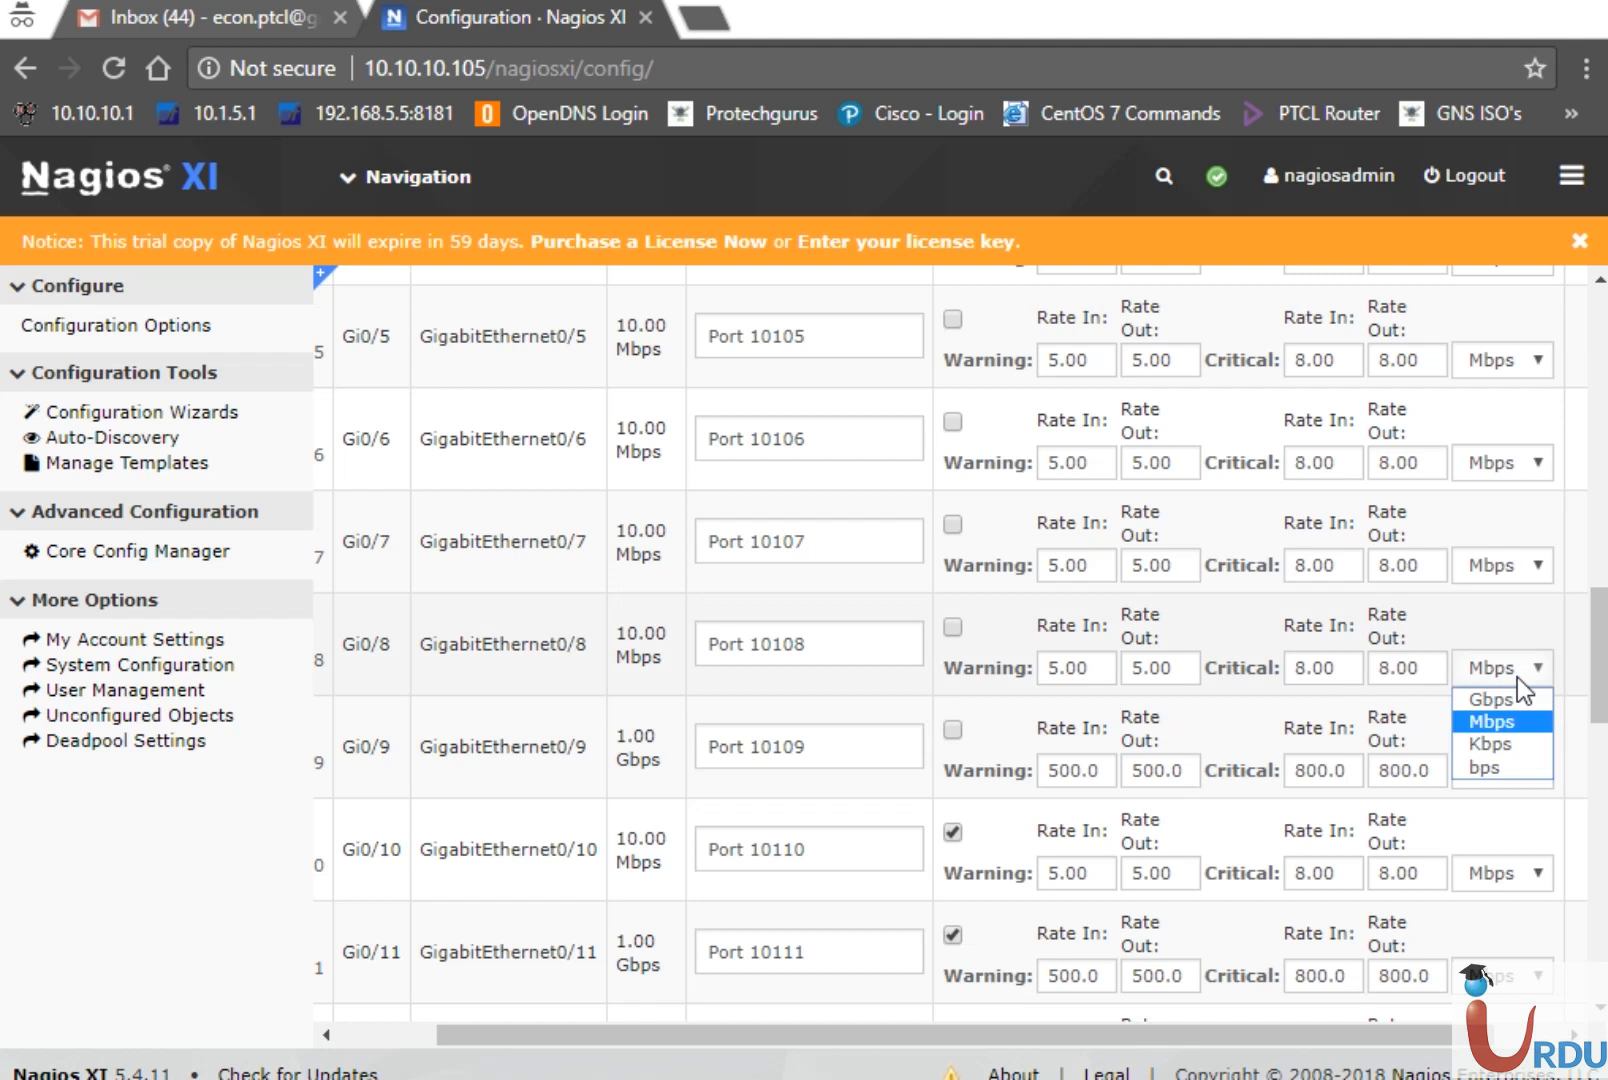
click(1098, 666)
drag(1098, 667, 1030, 686)
click(1066, 668)
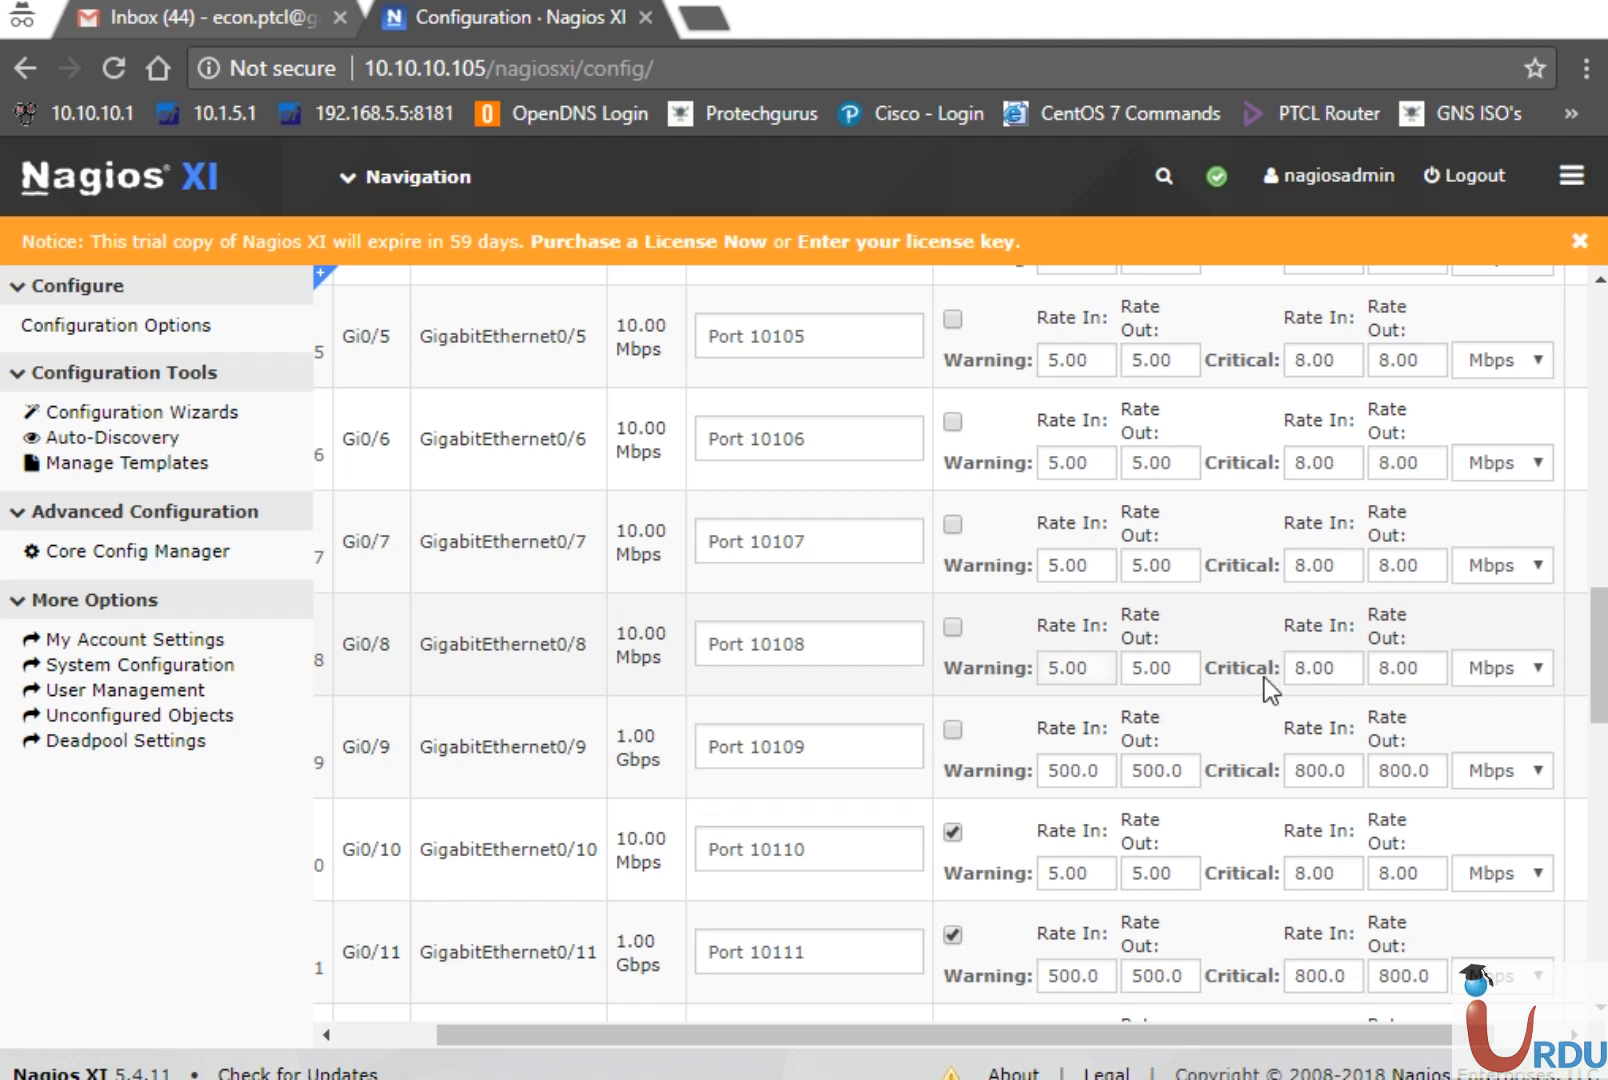
scroll(908, 401, down, 4)
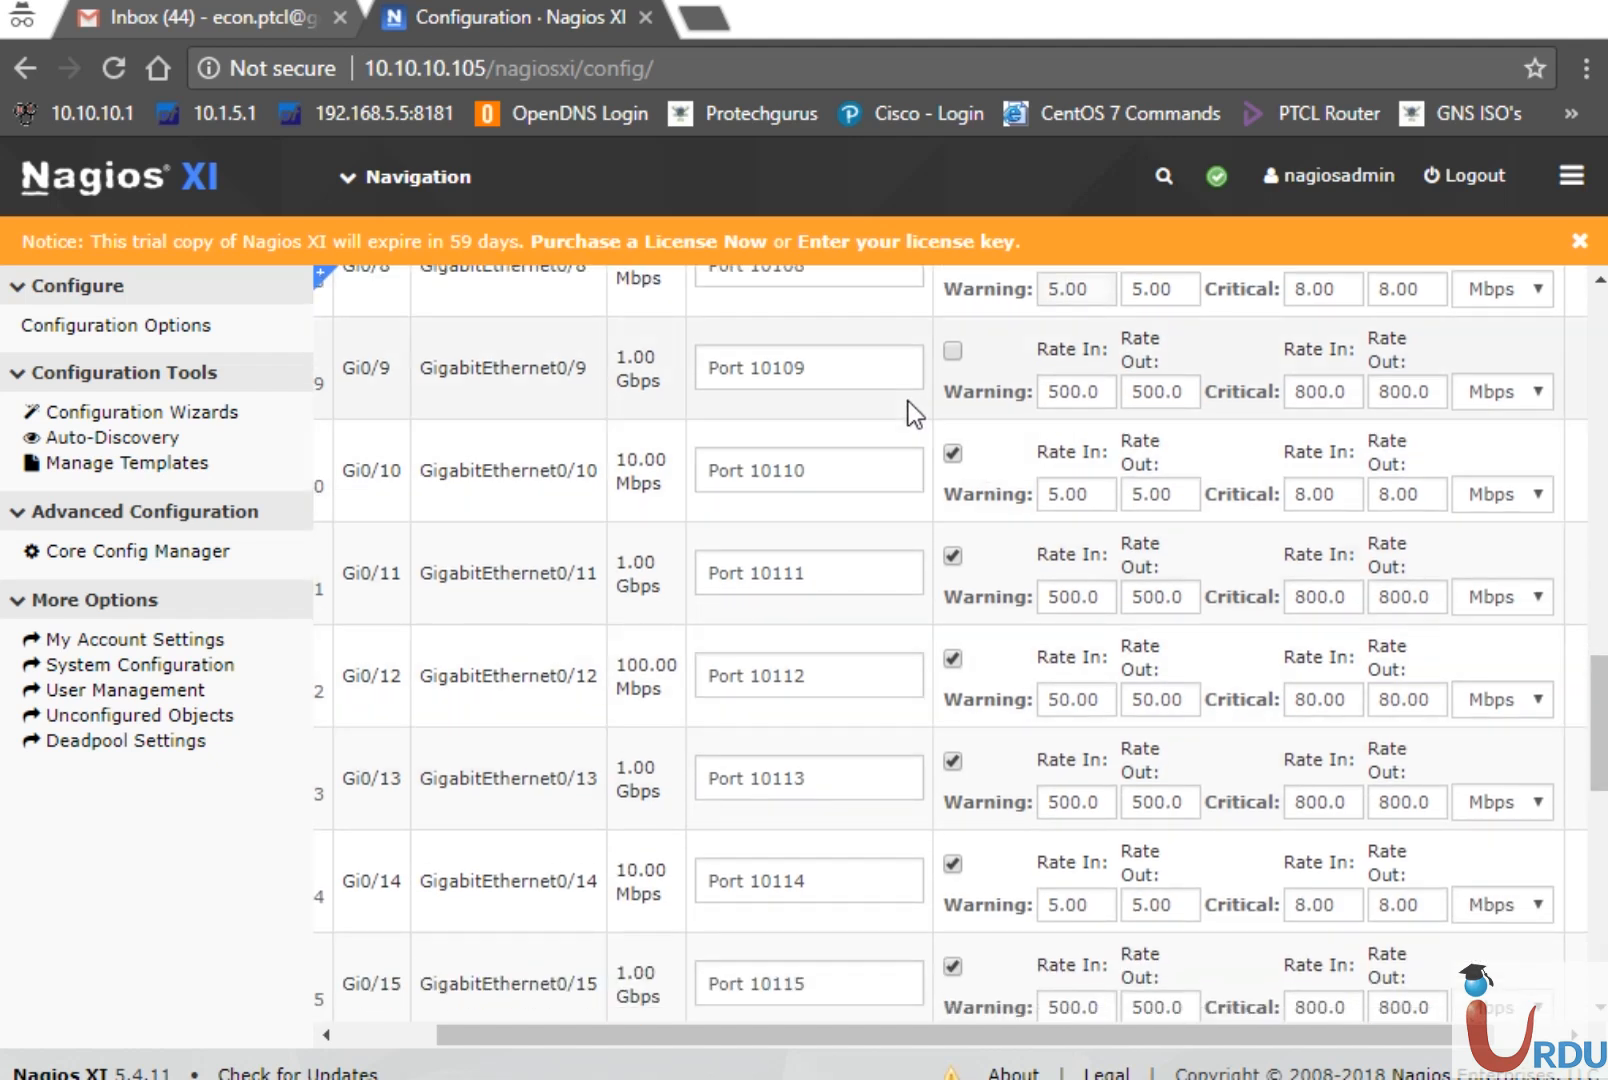
Clear bandwidth monitoring on Gi0/10, Gi0/12 through Gi0/16, Gi0/18 and Gi0/19
click(952, 454)
click(952, 658)
click(955, 760)
click(953, 862)
drag(1595, 758, 1600, 846)
click(953, 544)
click(953, 647)
click(953, 852)
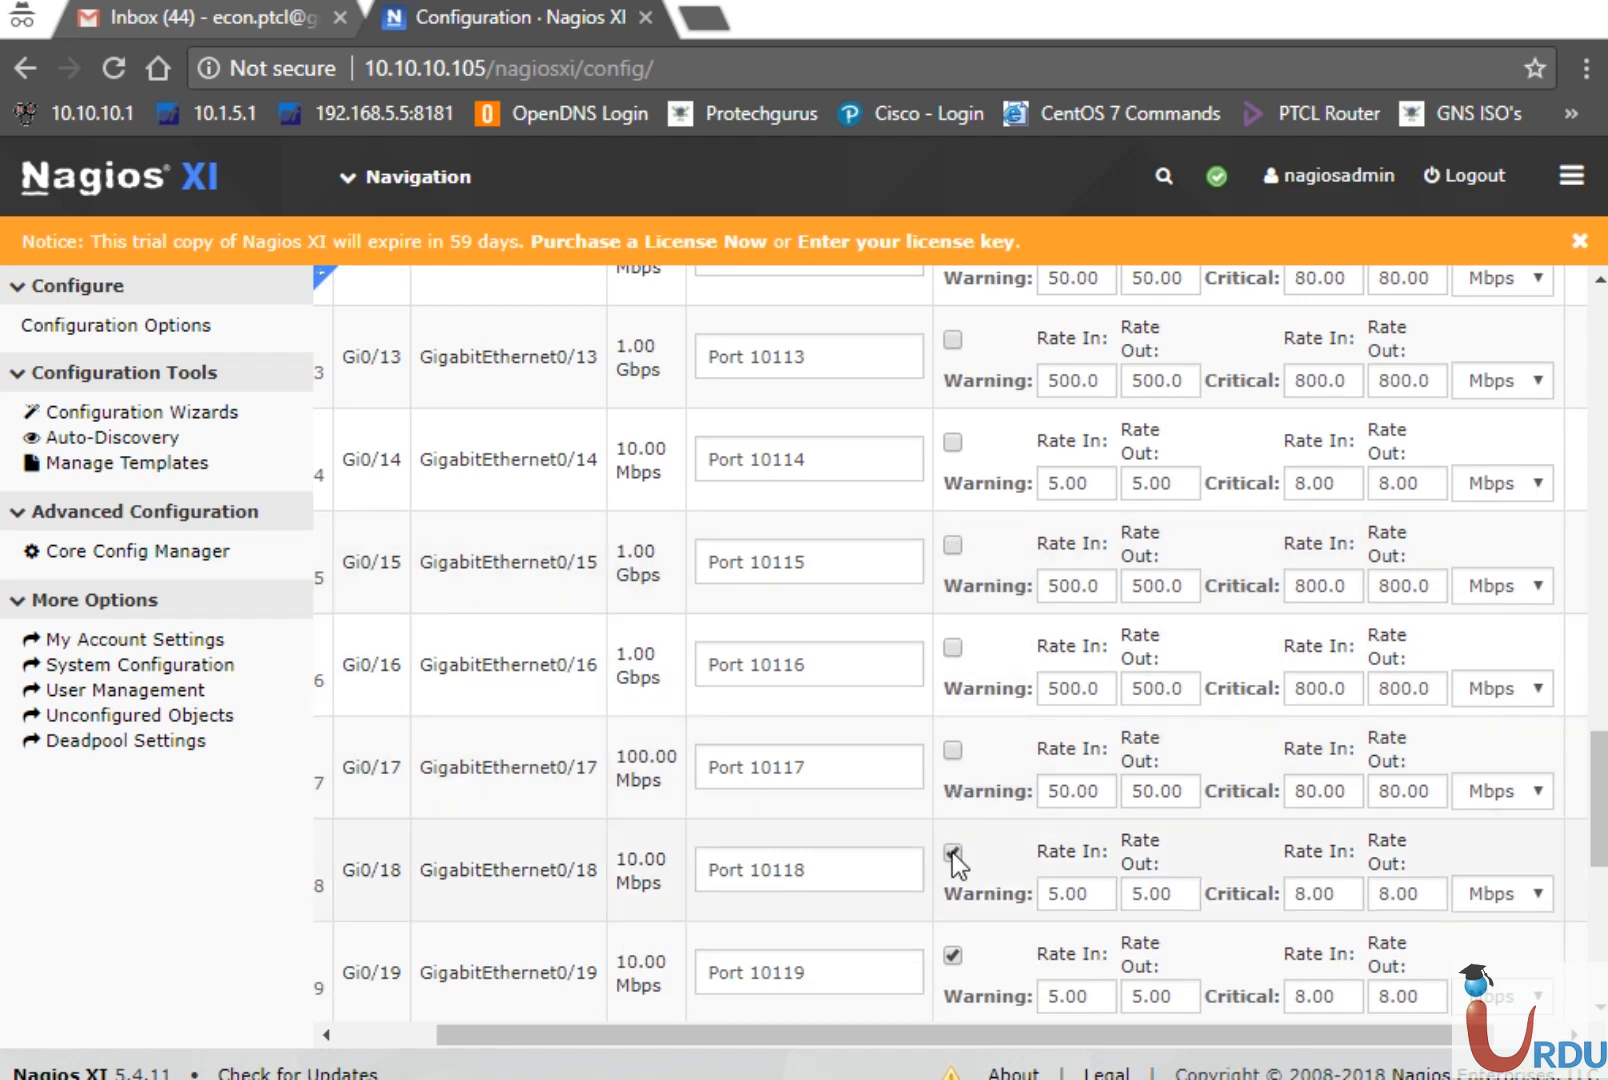
click(953, 954)
Clear bandwidth monitoring on Gi0/20 and Gi0/22 through Gi0/24, leaving Port Status checked
drag(1600, 800, 1600, 915)
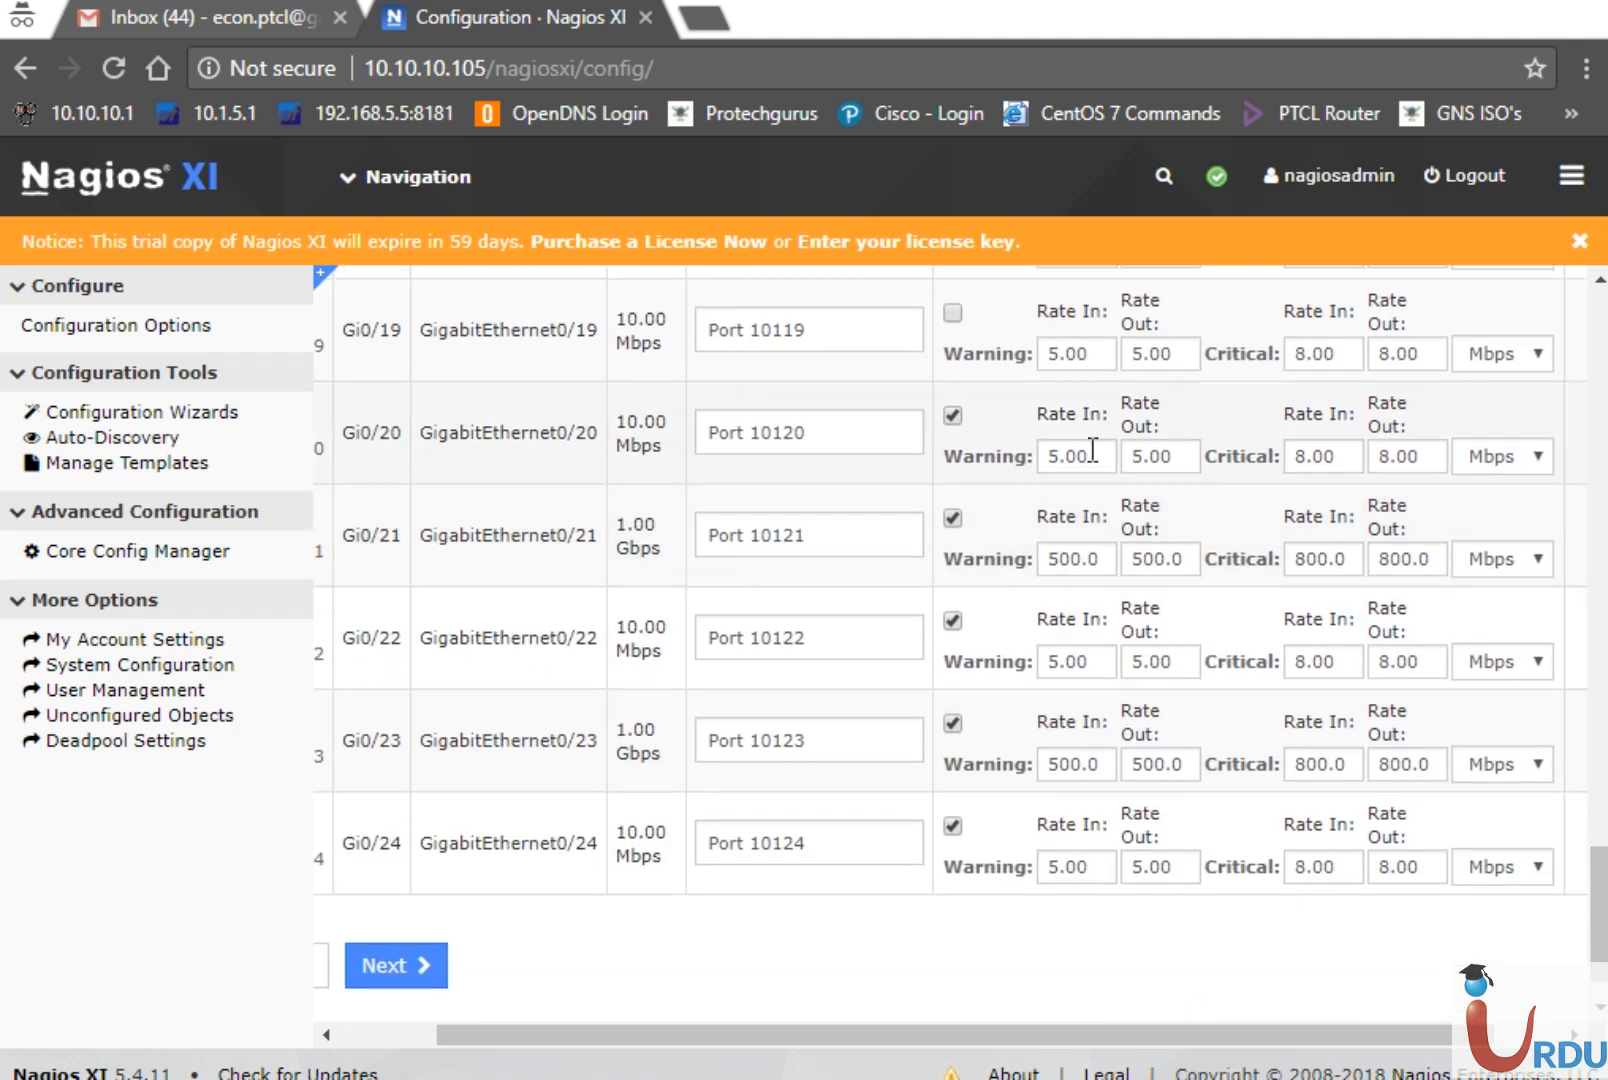
click(955, 418)
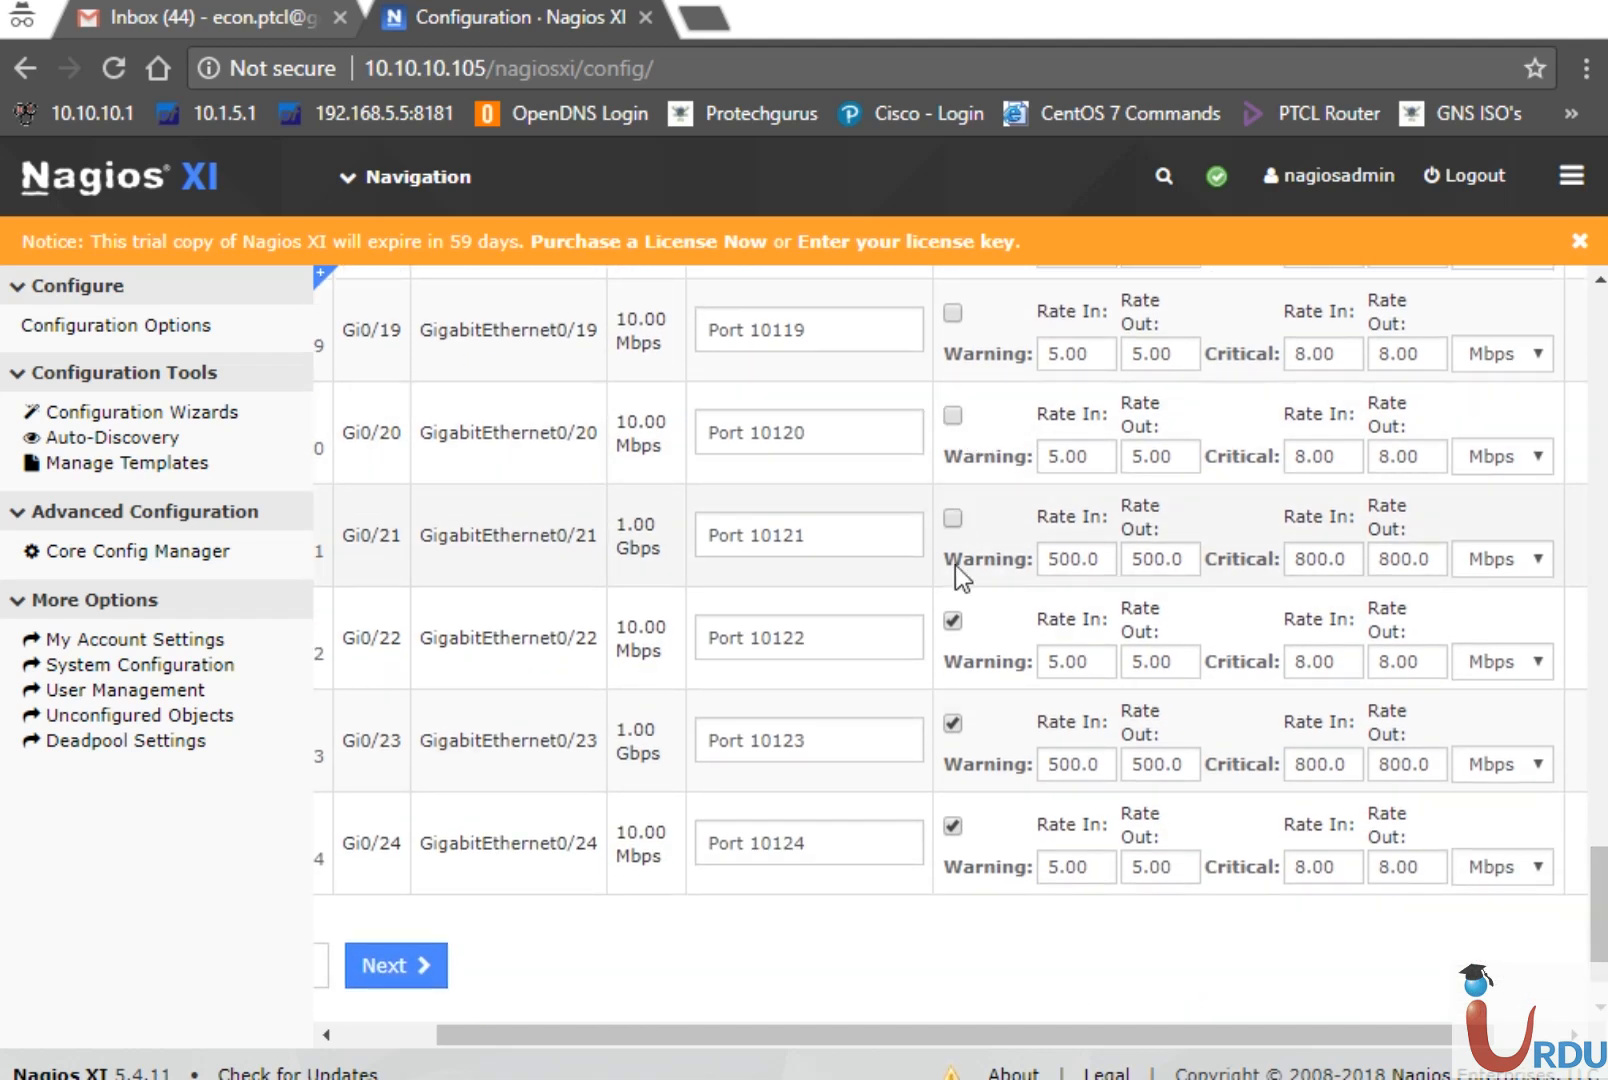
click(953, 621)
click(953, 723)
click(954, 828)
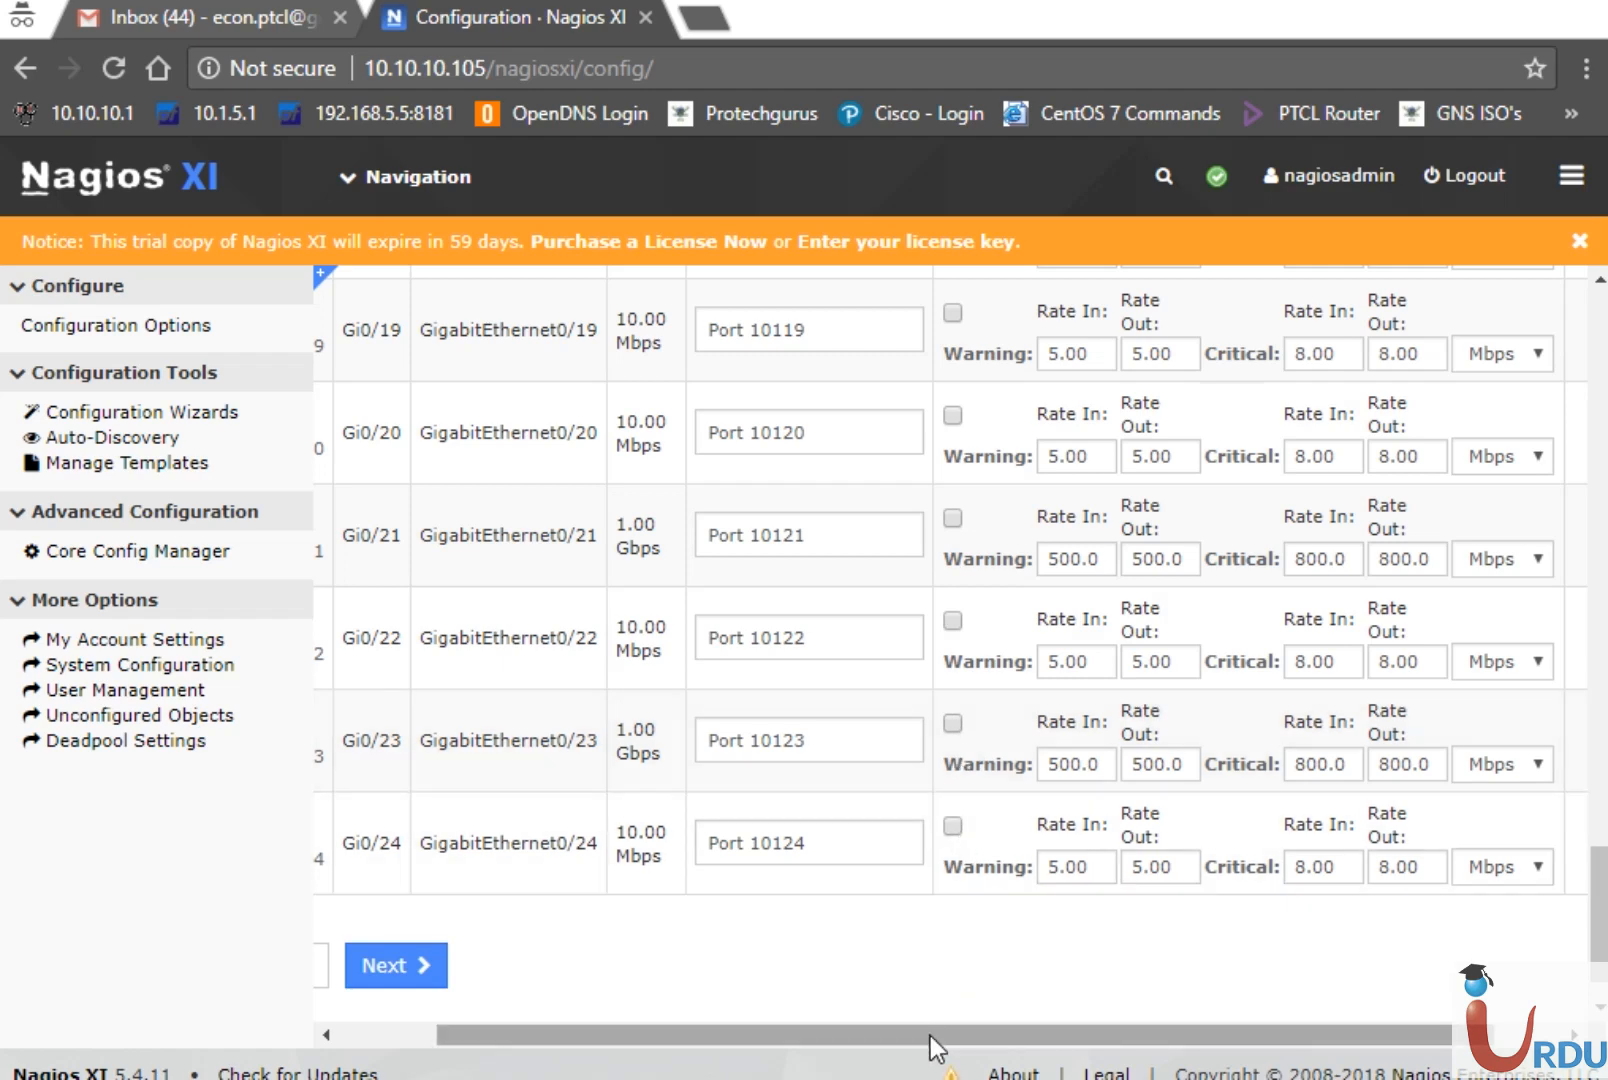
drag(930, 1036, 1010, 1038)
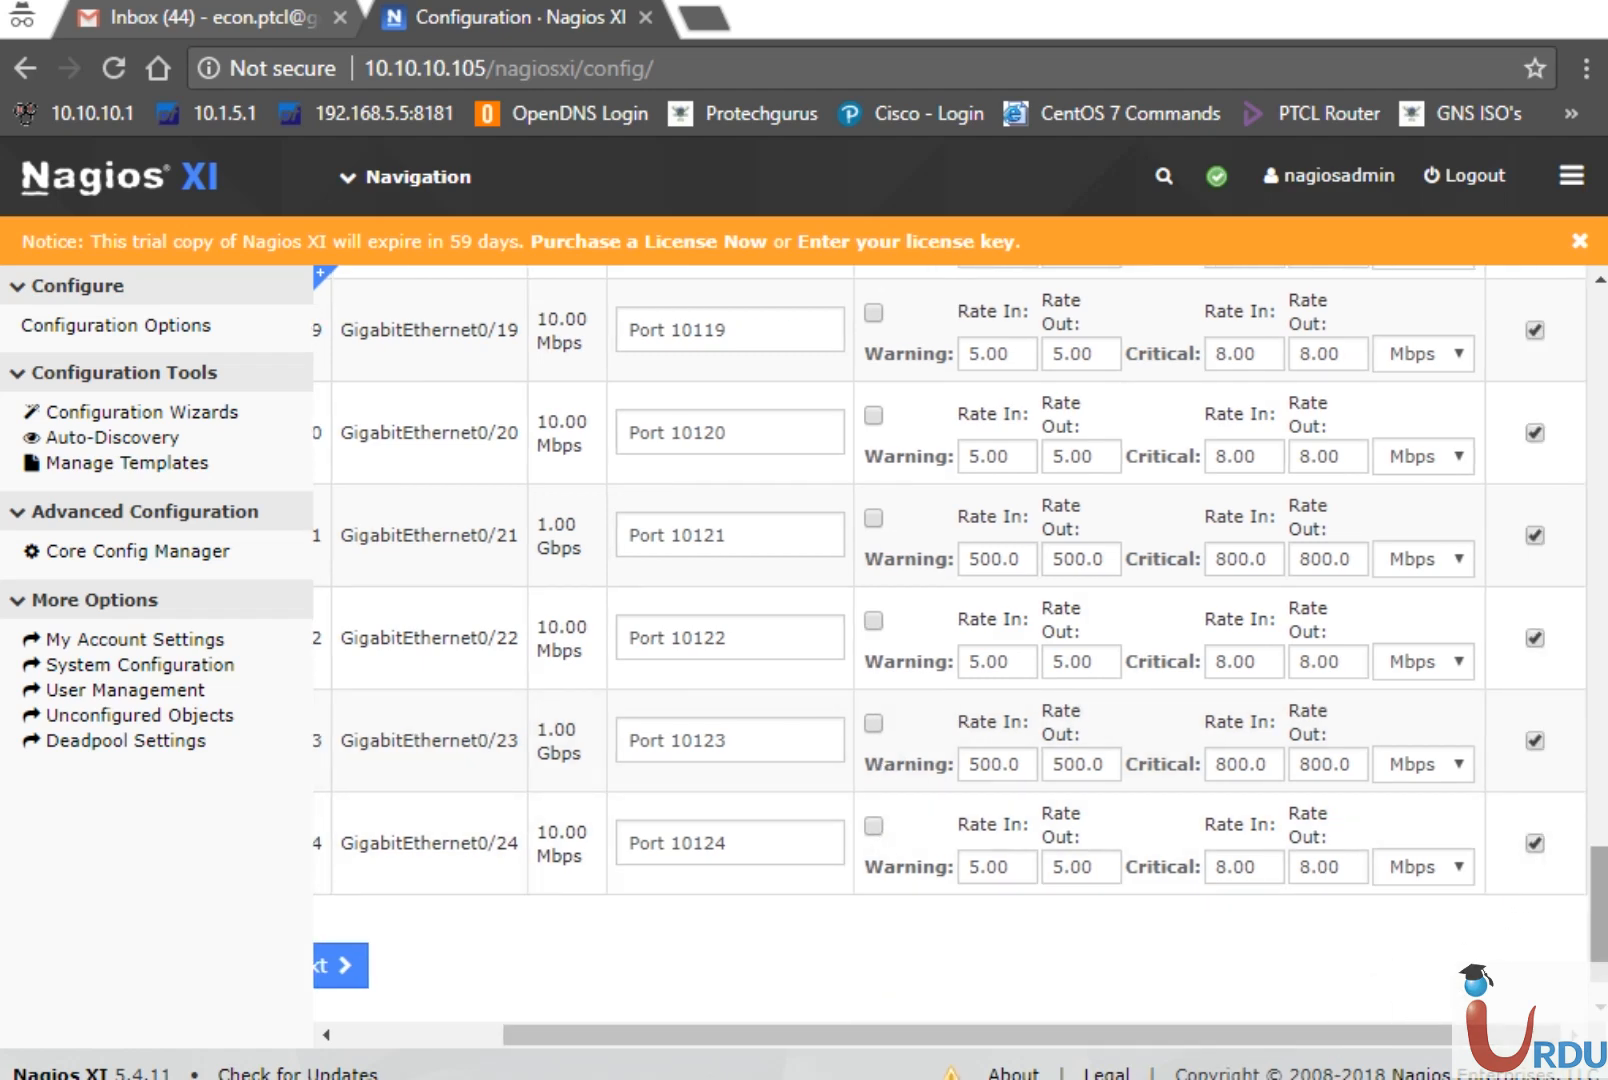
scroll(950, 640, up, 20)
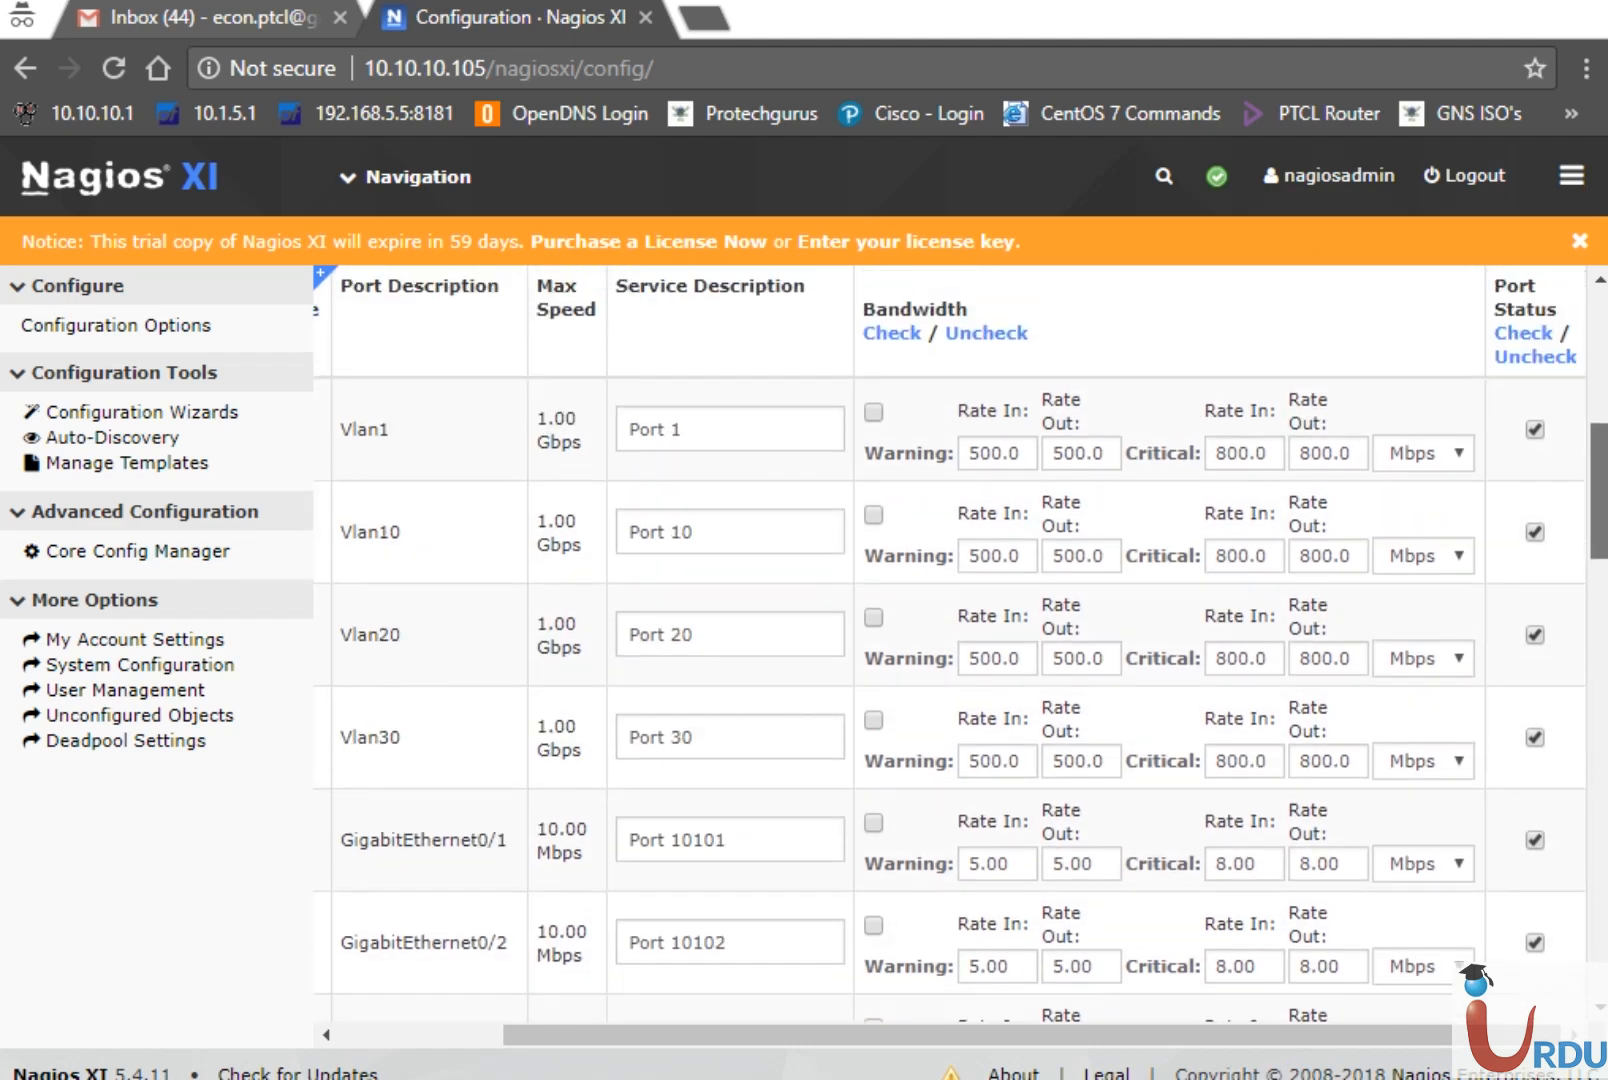
scroll(1560, 480, up, 3)
Re-enable bandwidth monitoring for Vlan10 and advance the wizard to Step 3
scroll(1560, 480, down, 3)
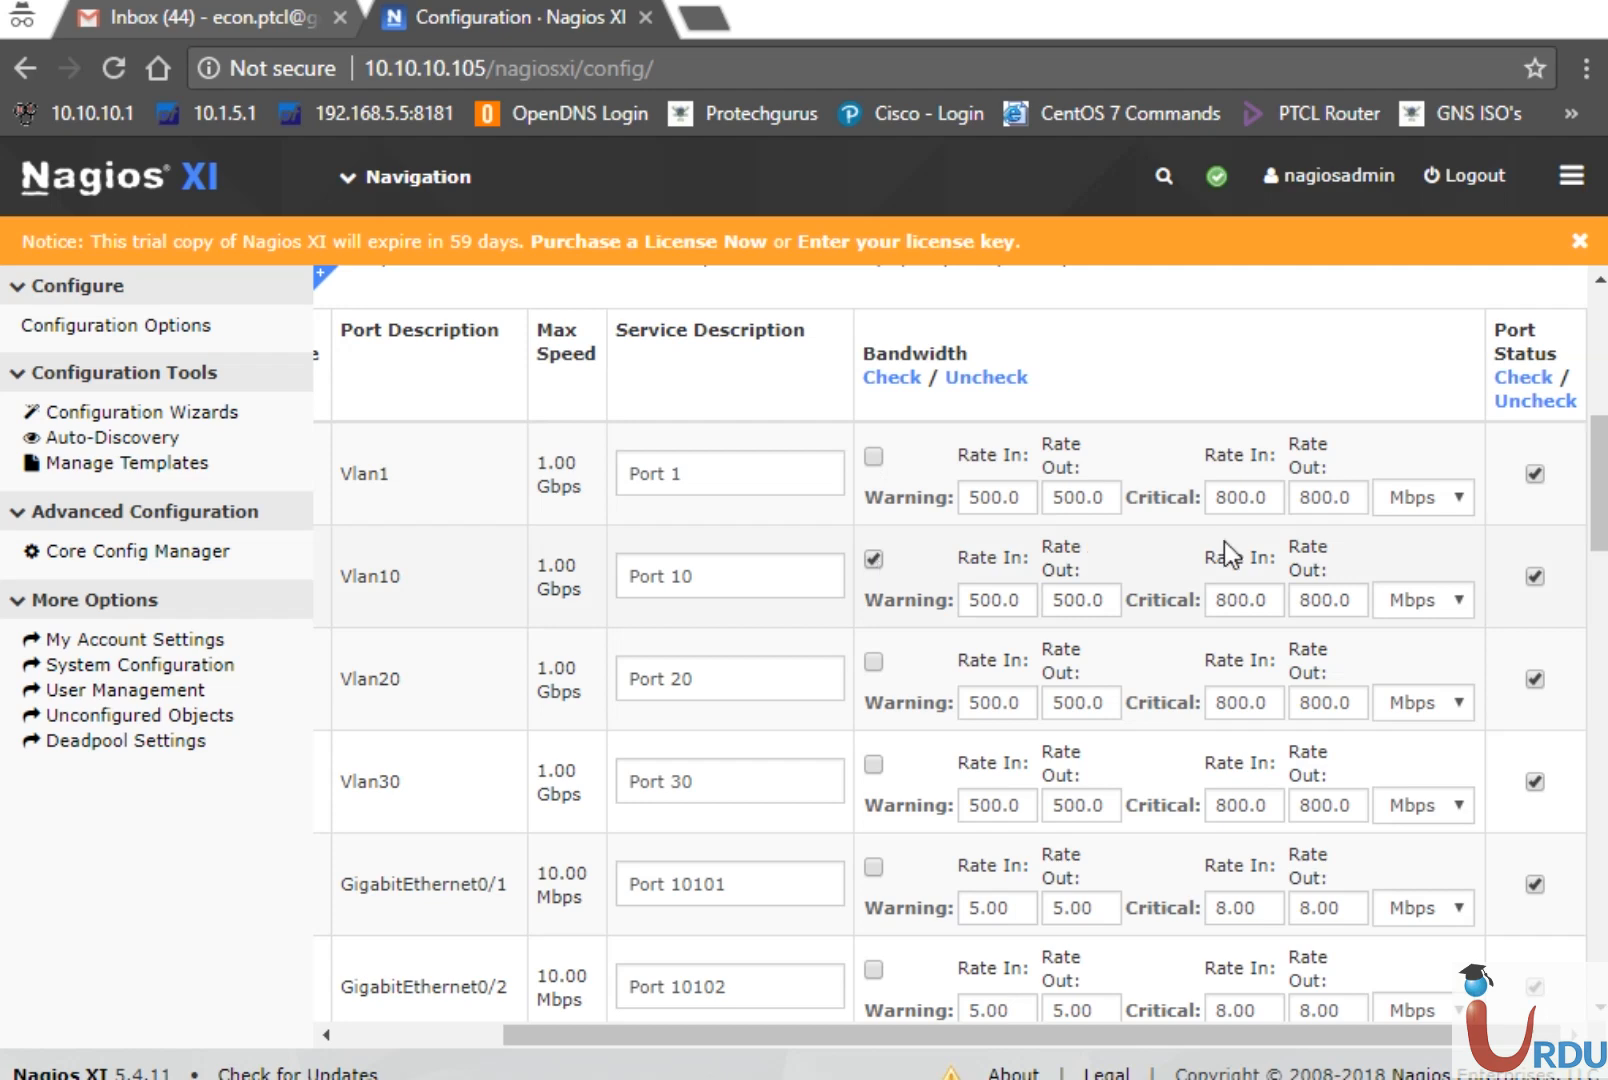
drag(1600, 520, 1602, 970)
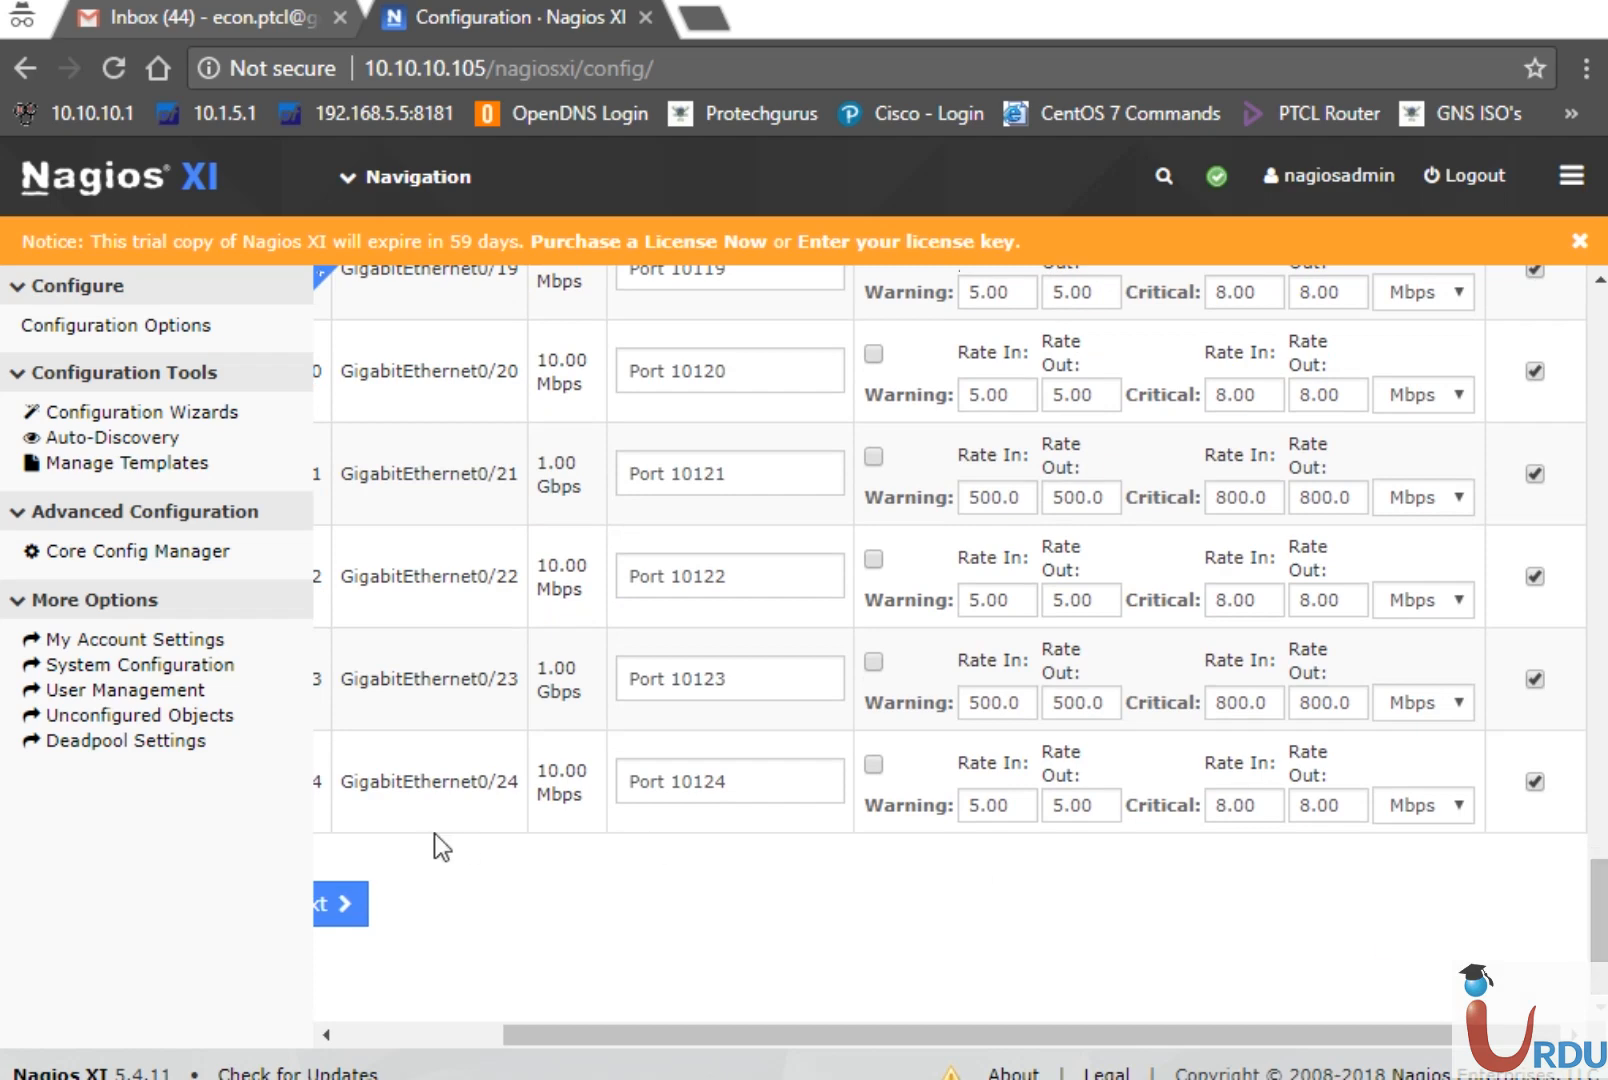
click(469, 1040)
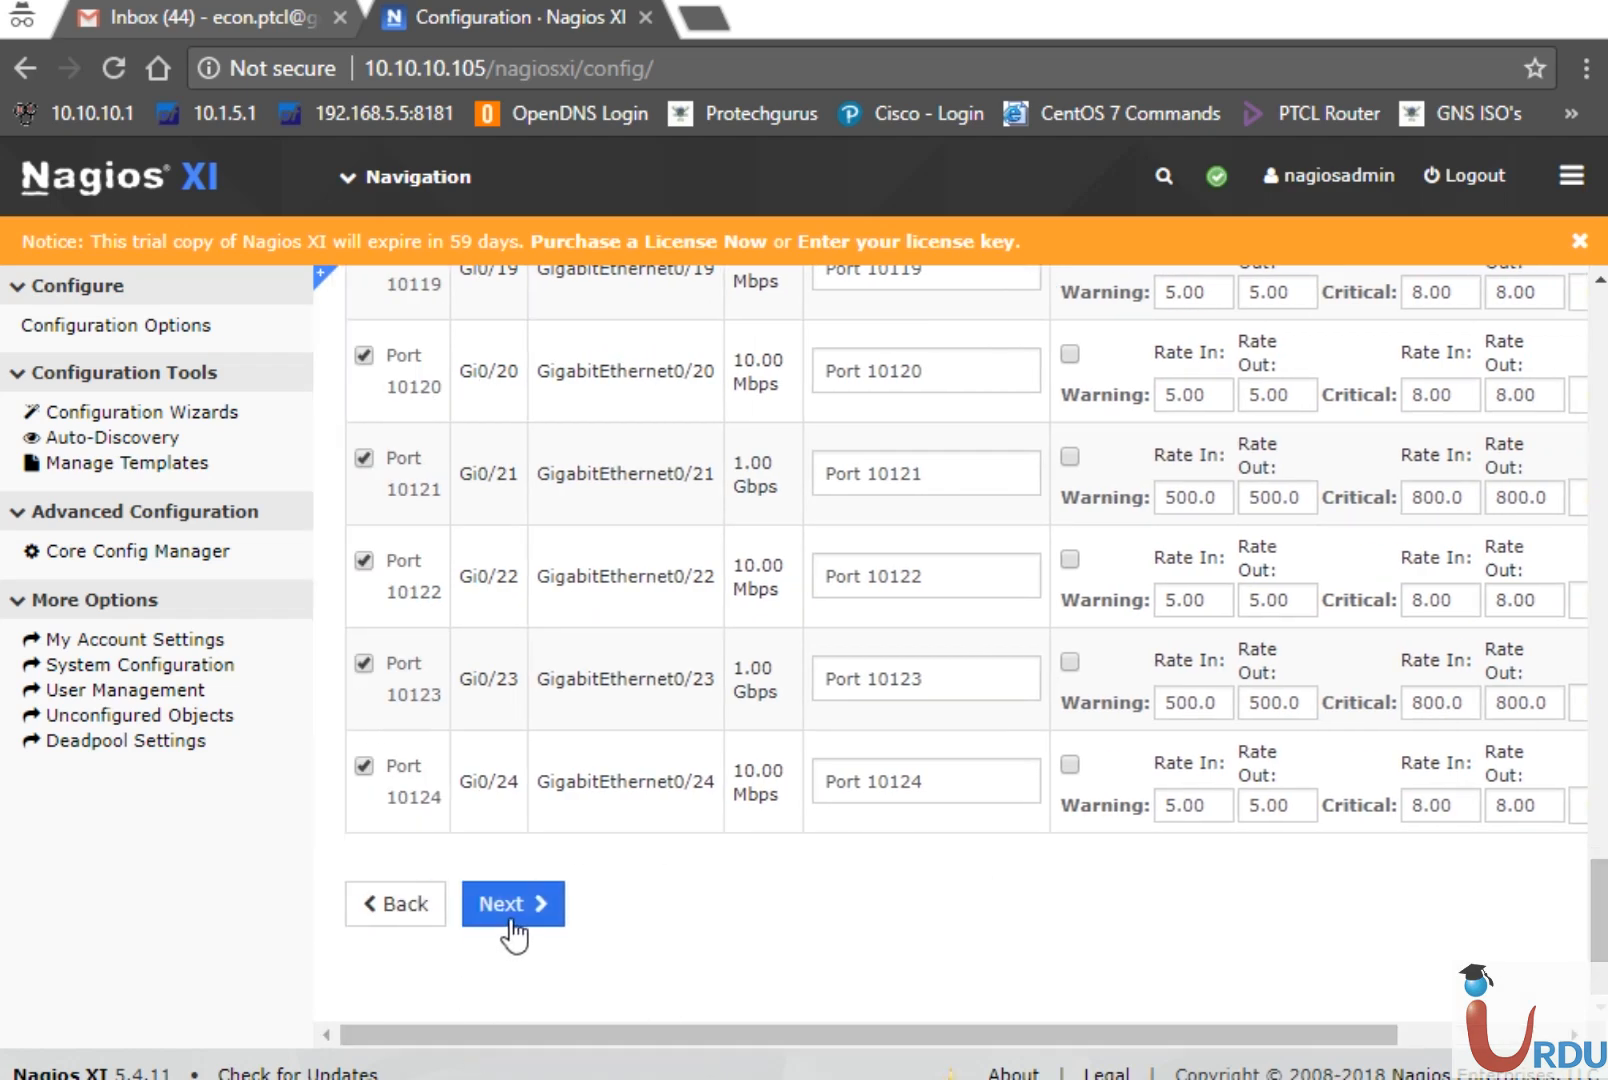
click(512, 918)
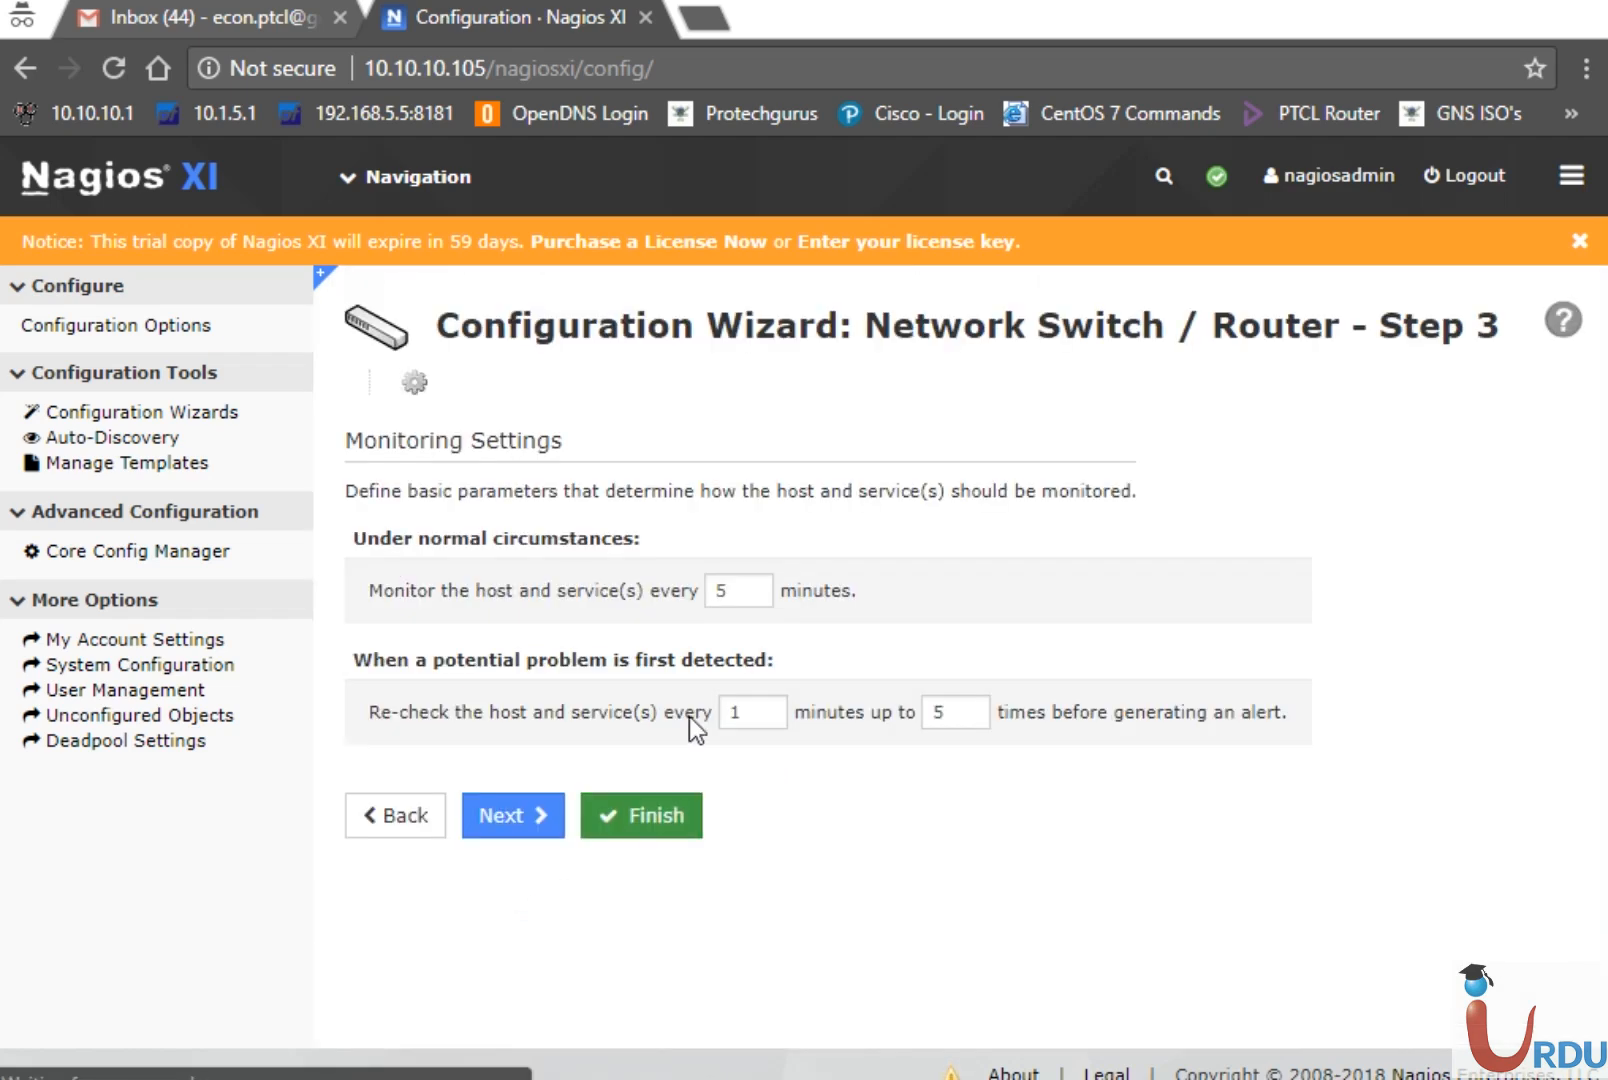
Monitor UITA SW every 1 minute with 1 re-check, then finish and apply the configuration
double_click(730, 590)
text(1)
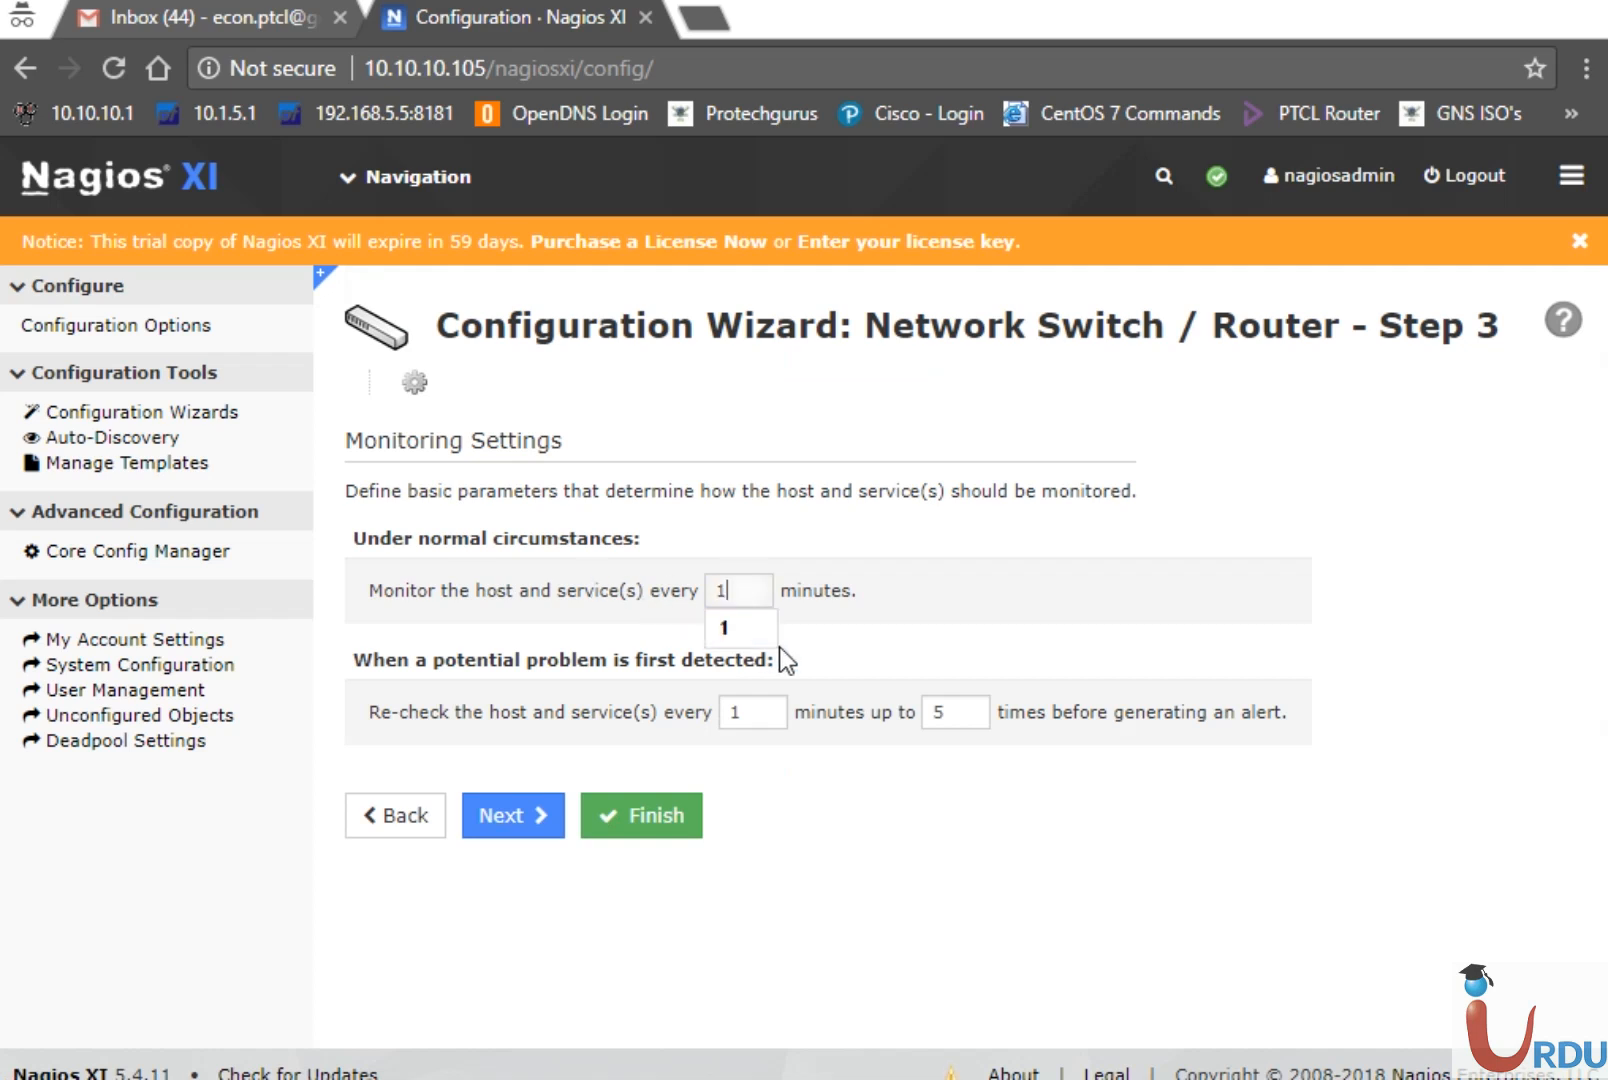
click(772, 640)
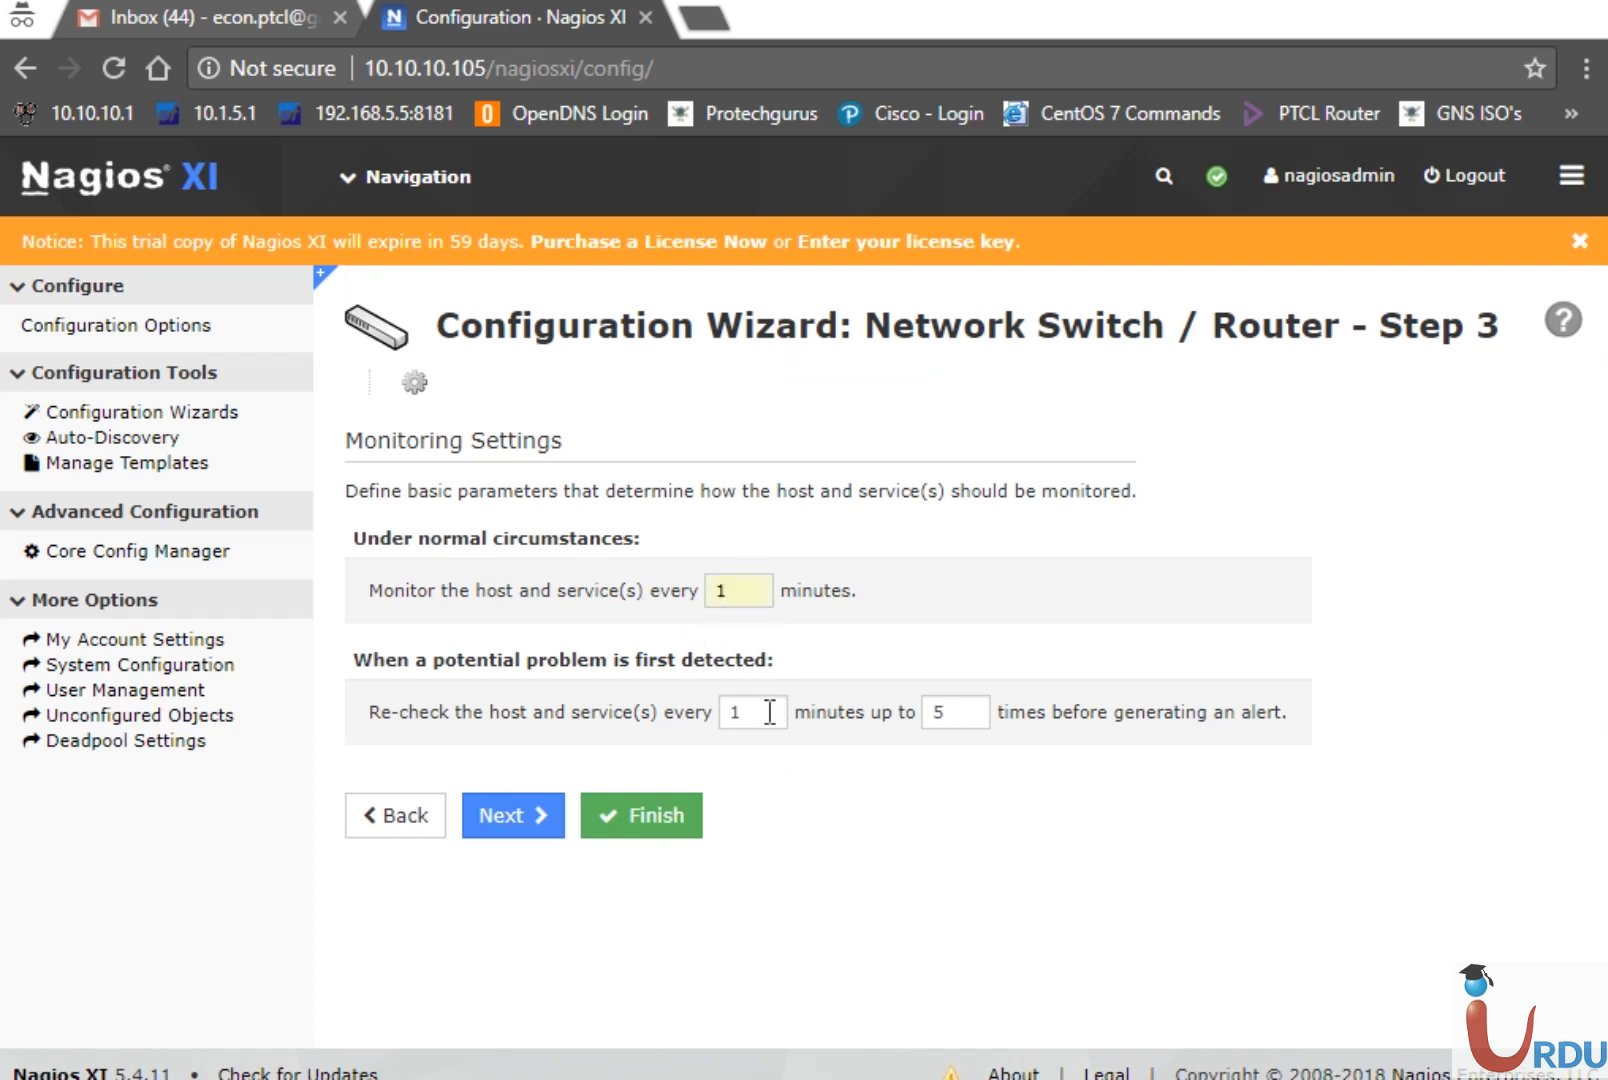
drag(946, 713, 911, 718)
text(1)
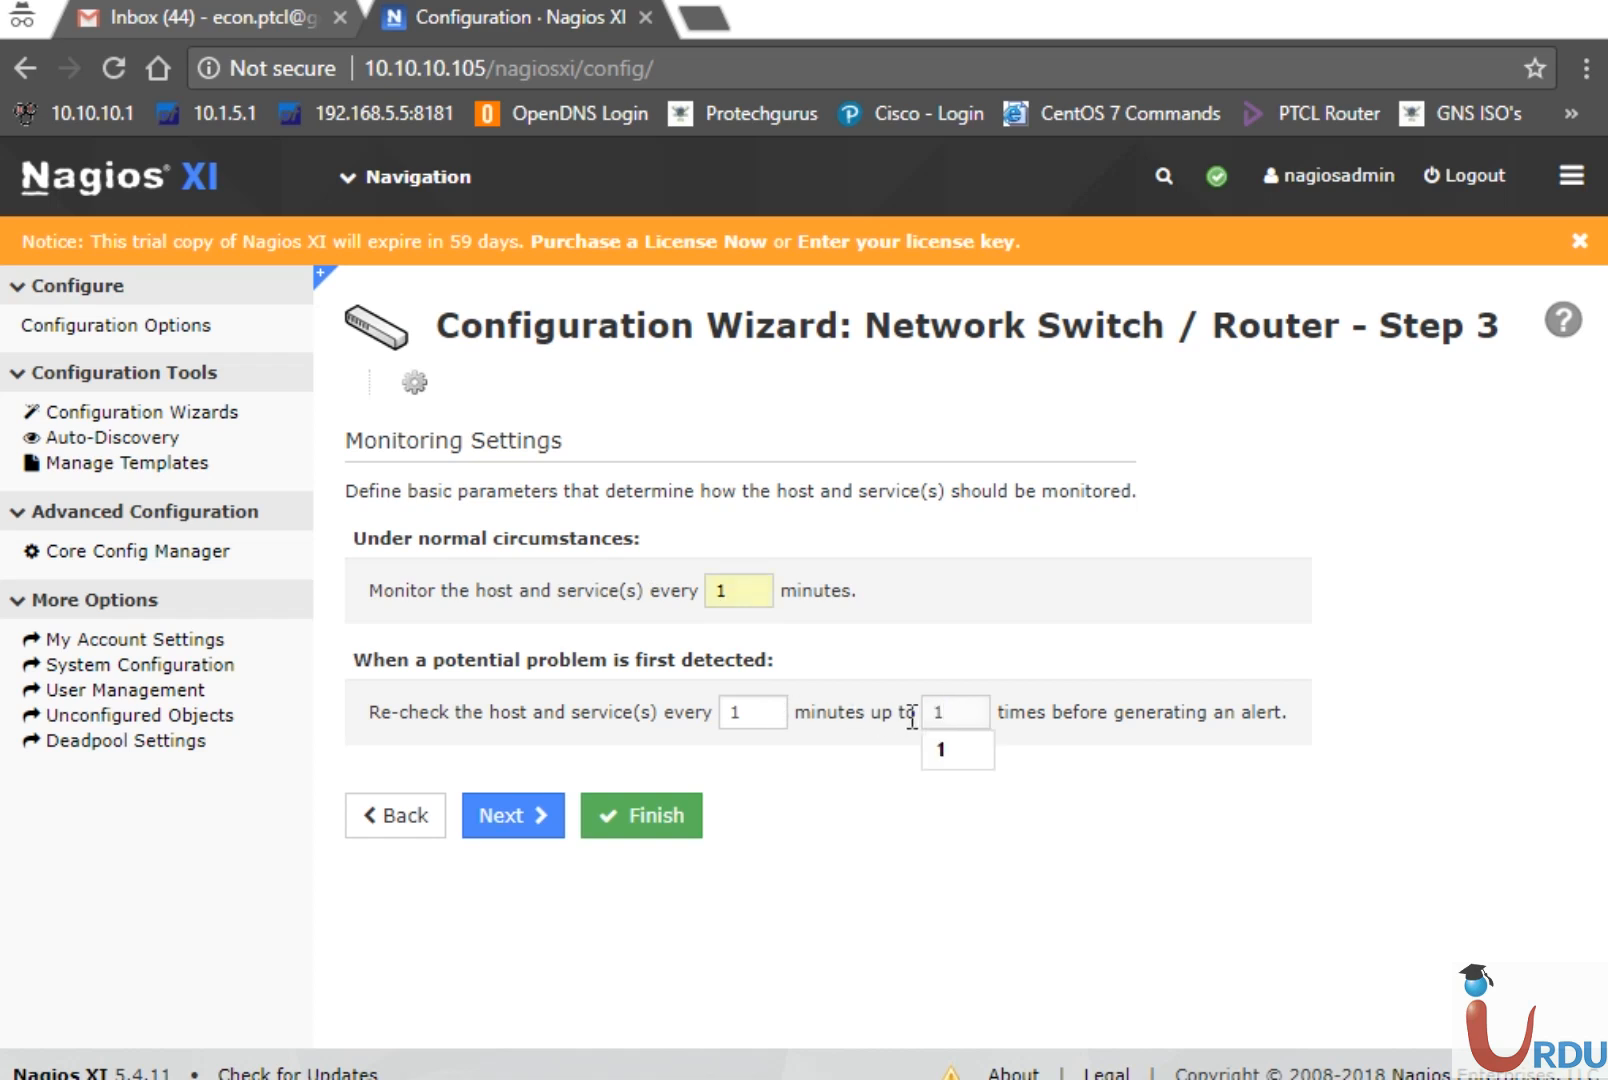
click(984, 758)
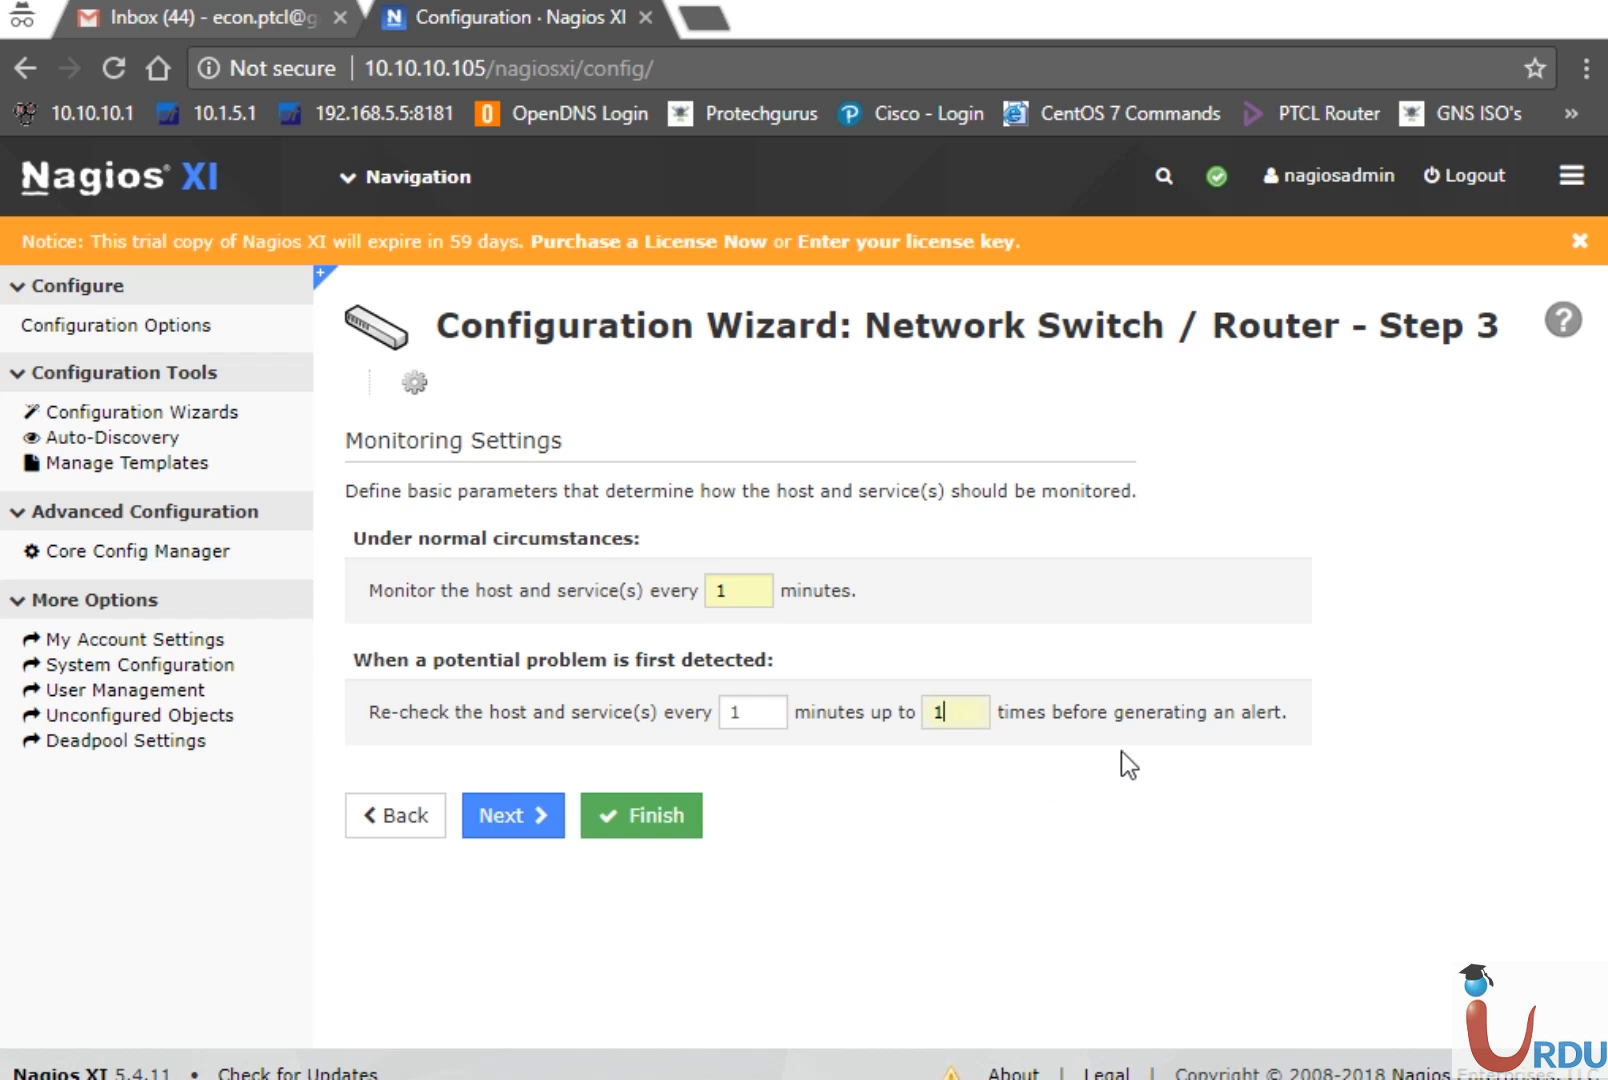
click(649, 806)
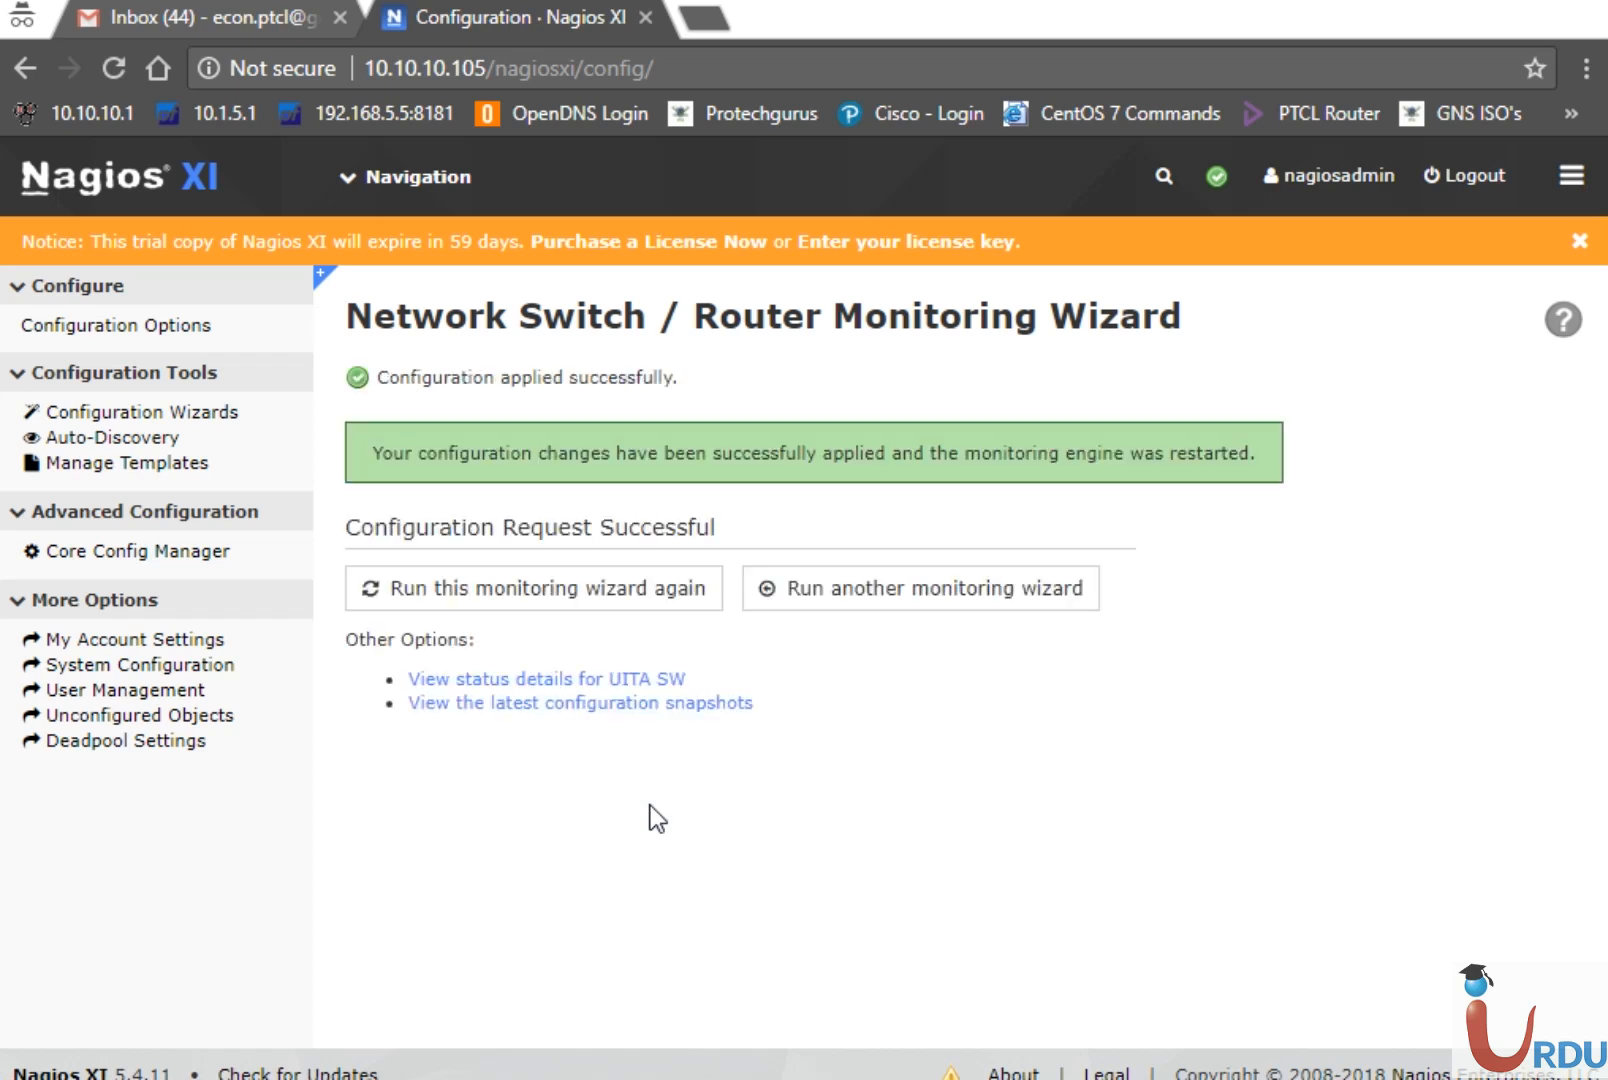
Open Views, dismiss the trial notice, and review the nagios_servicestatus crash errors in Tactical Overview
click(366, 181)
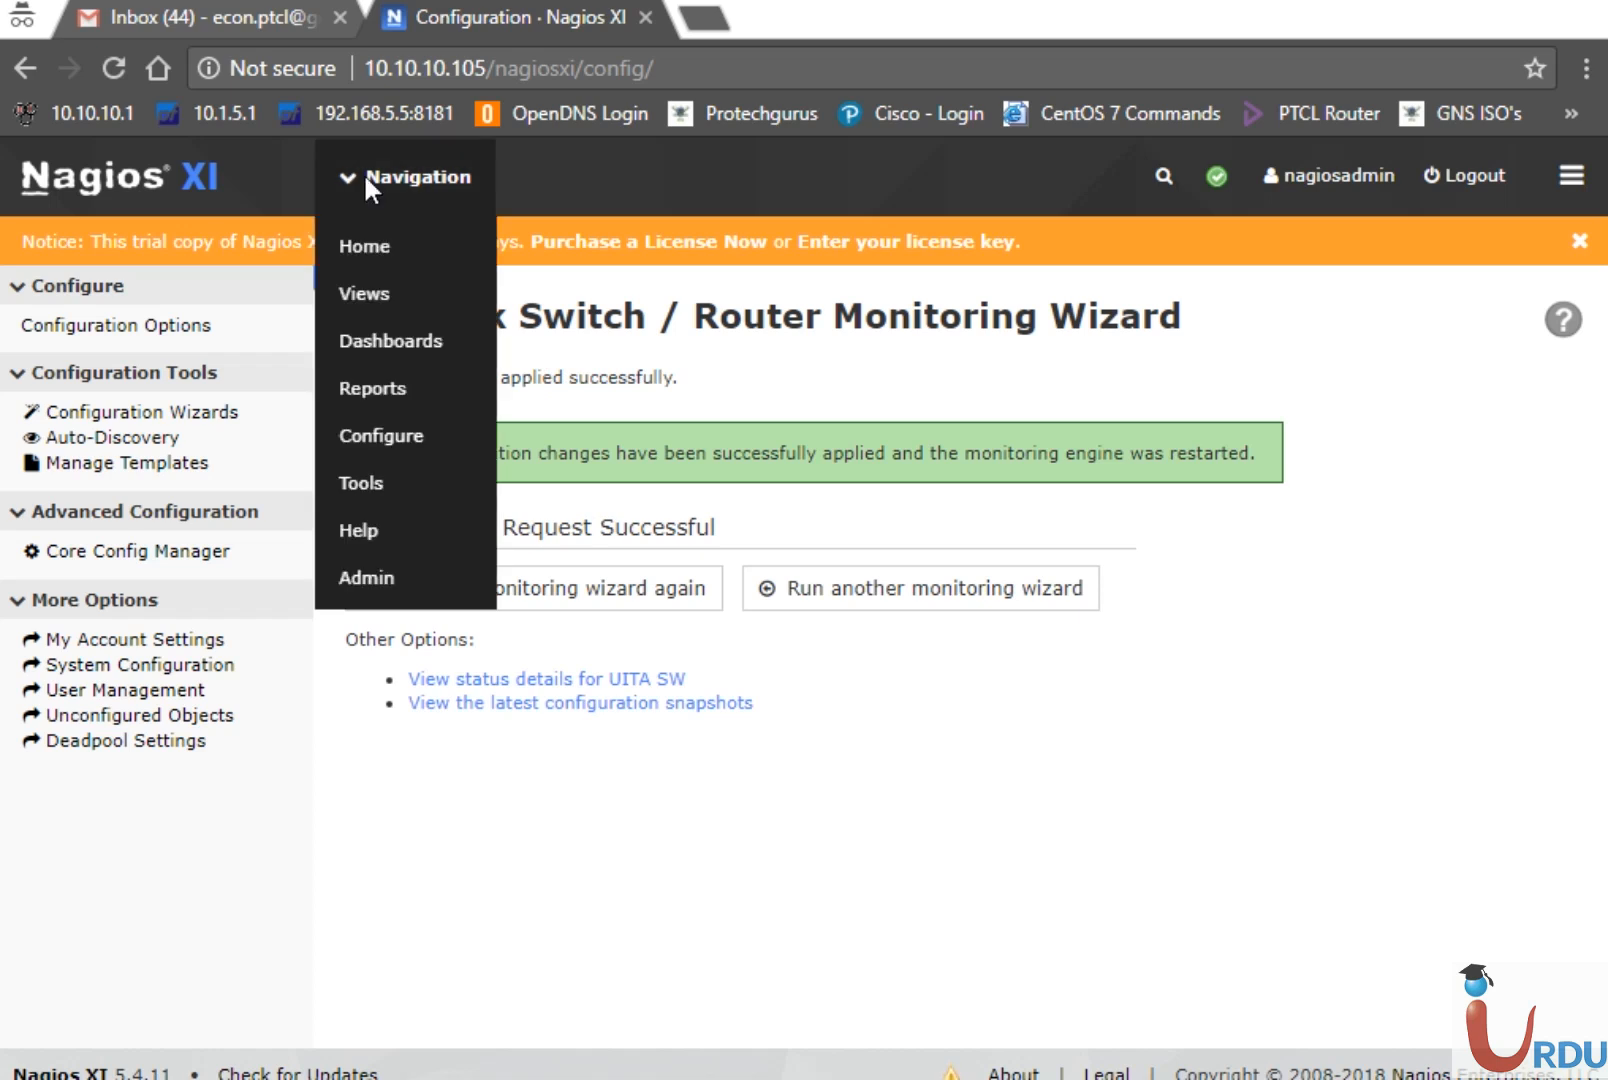
click(373, 294)
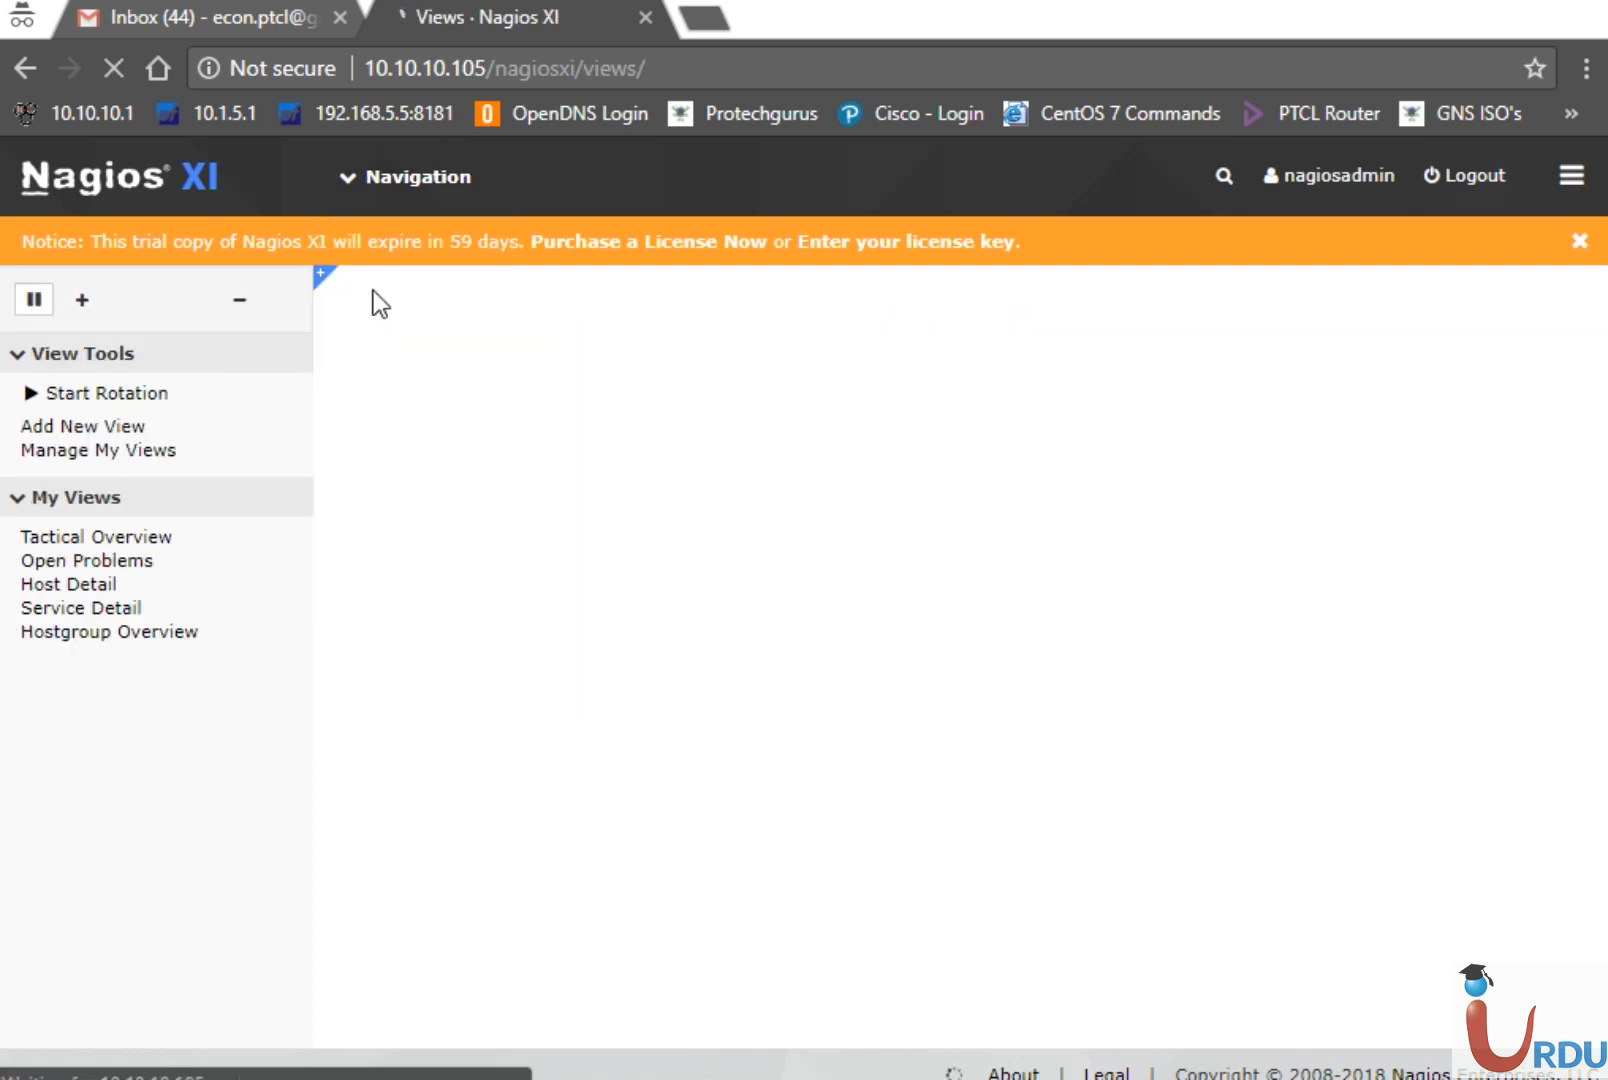
click(1579, 243)
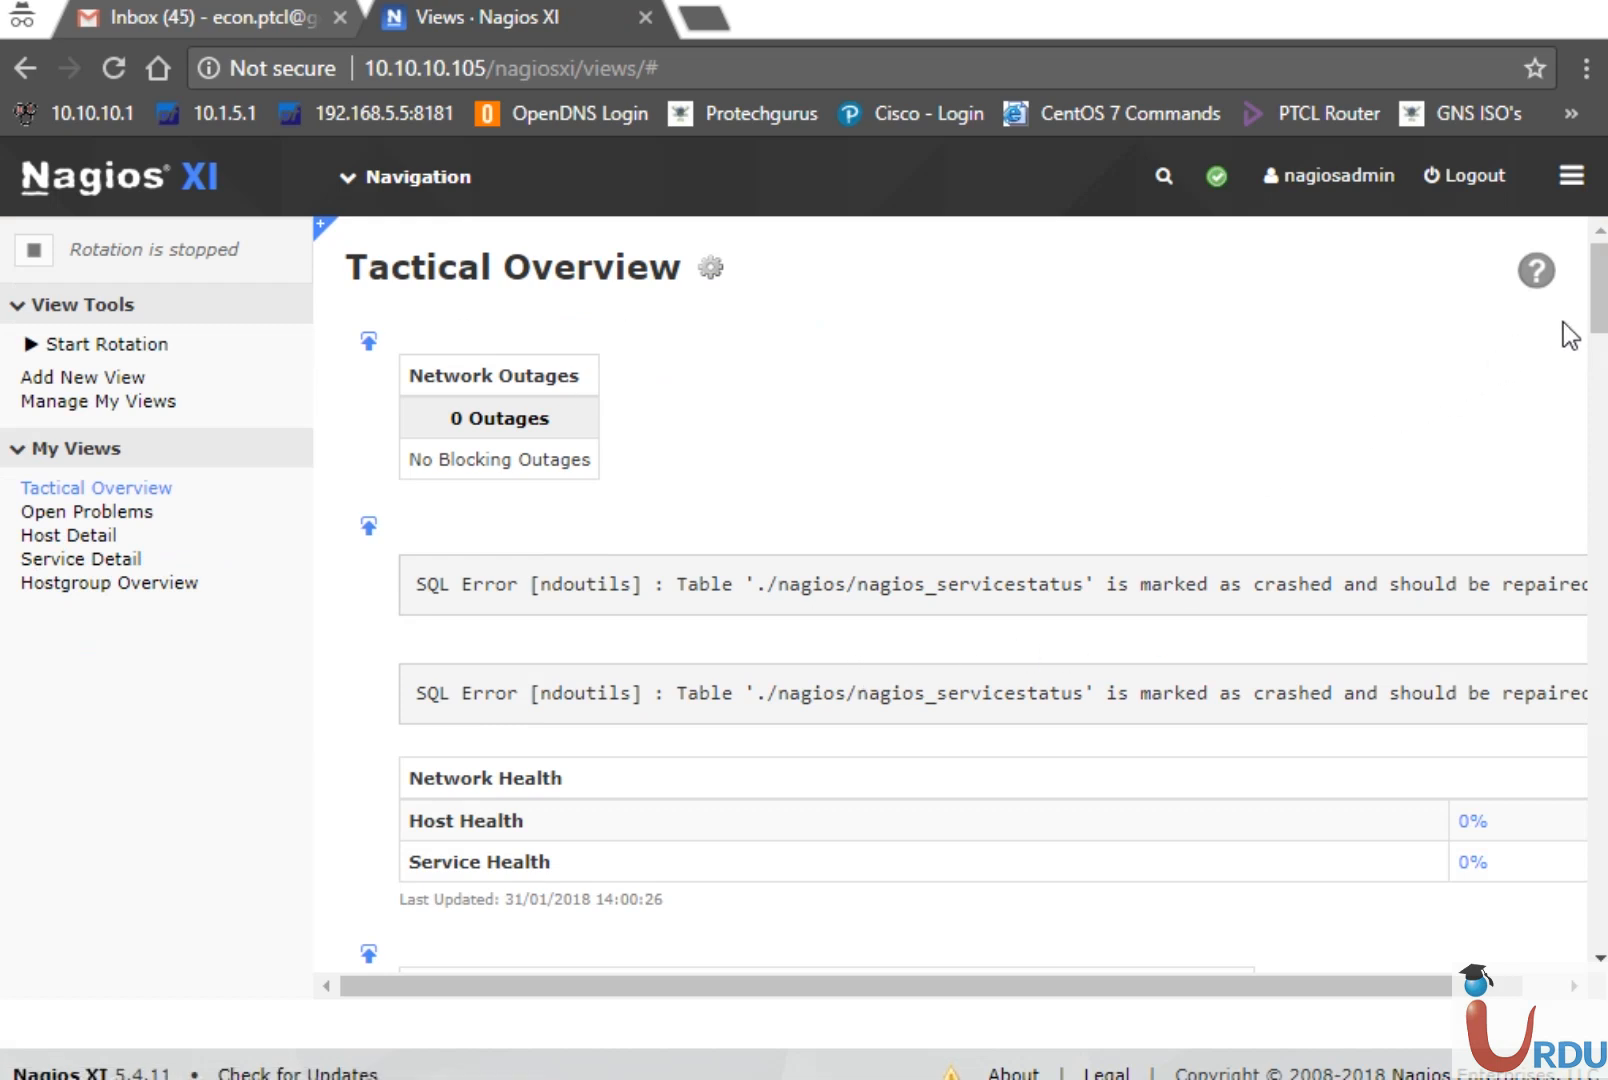
drag(1600, 320, 1603, 500)
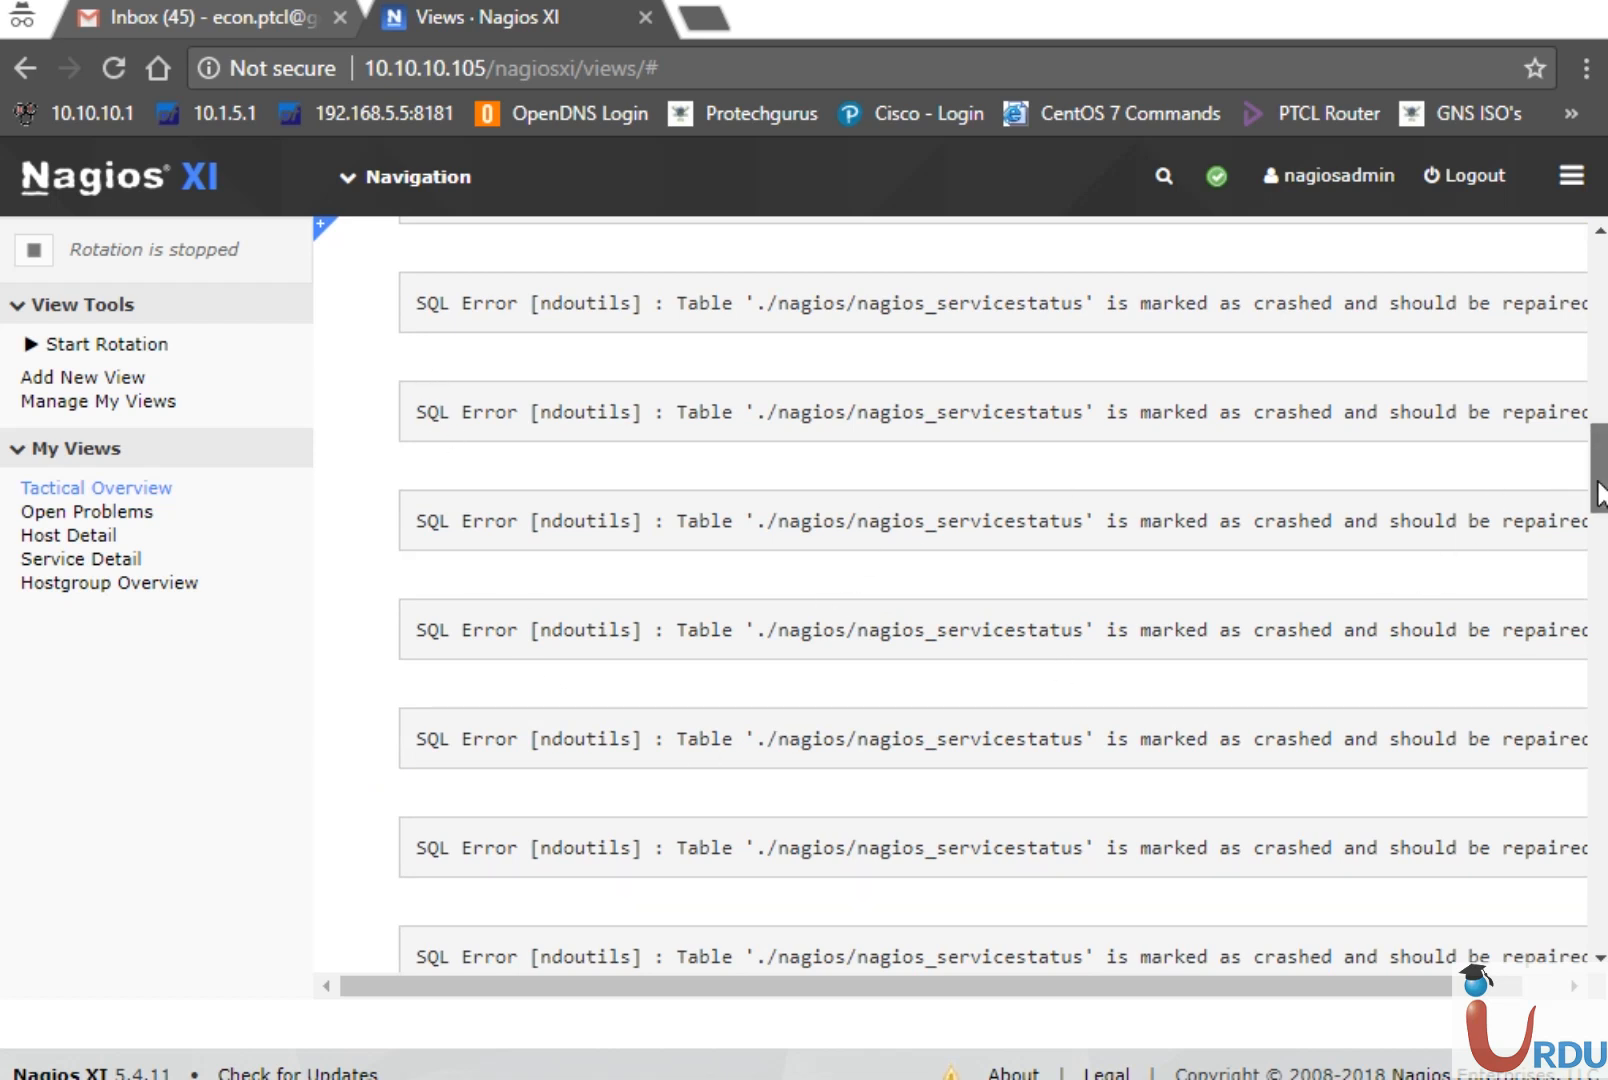
drag(1600, 495, 1602, 428)
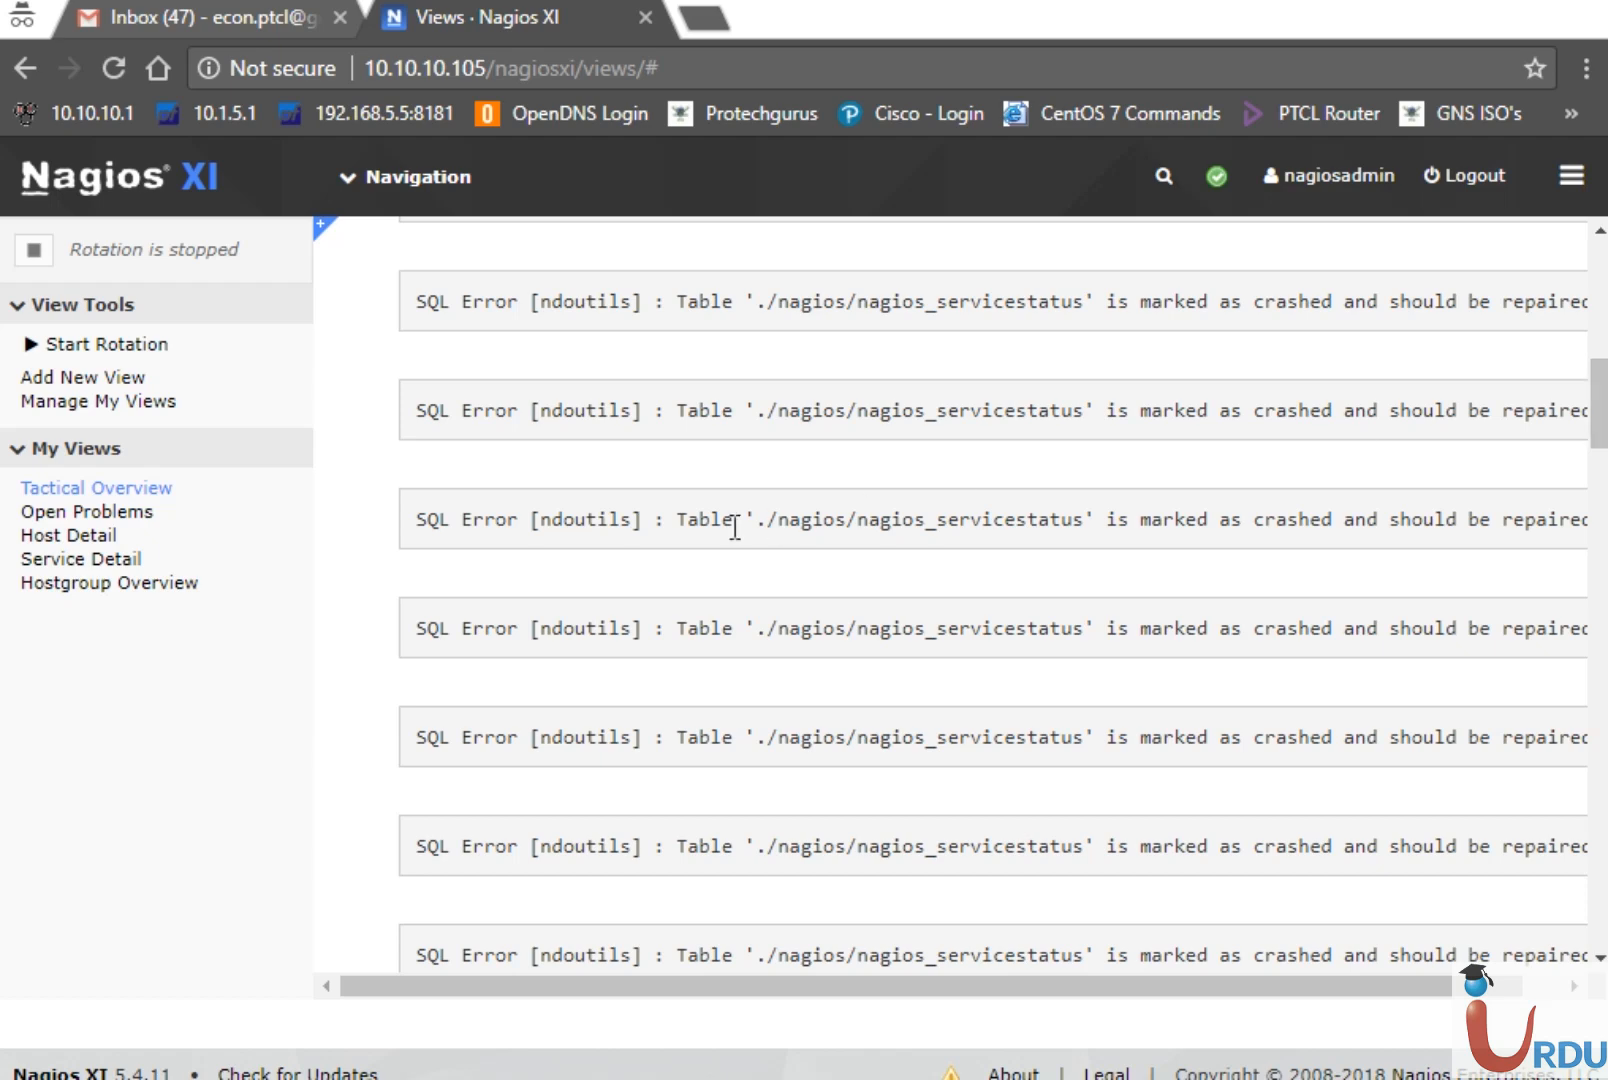
drag(1598, 414, 1600, 306)
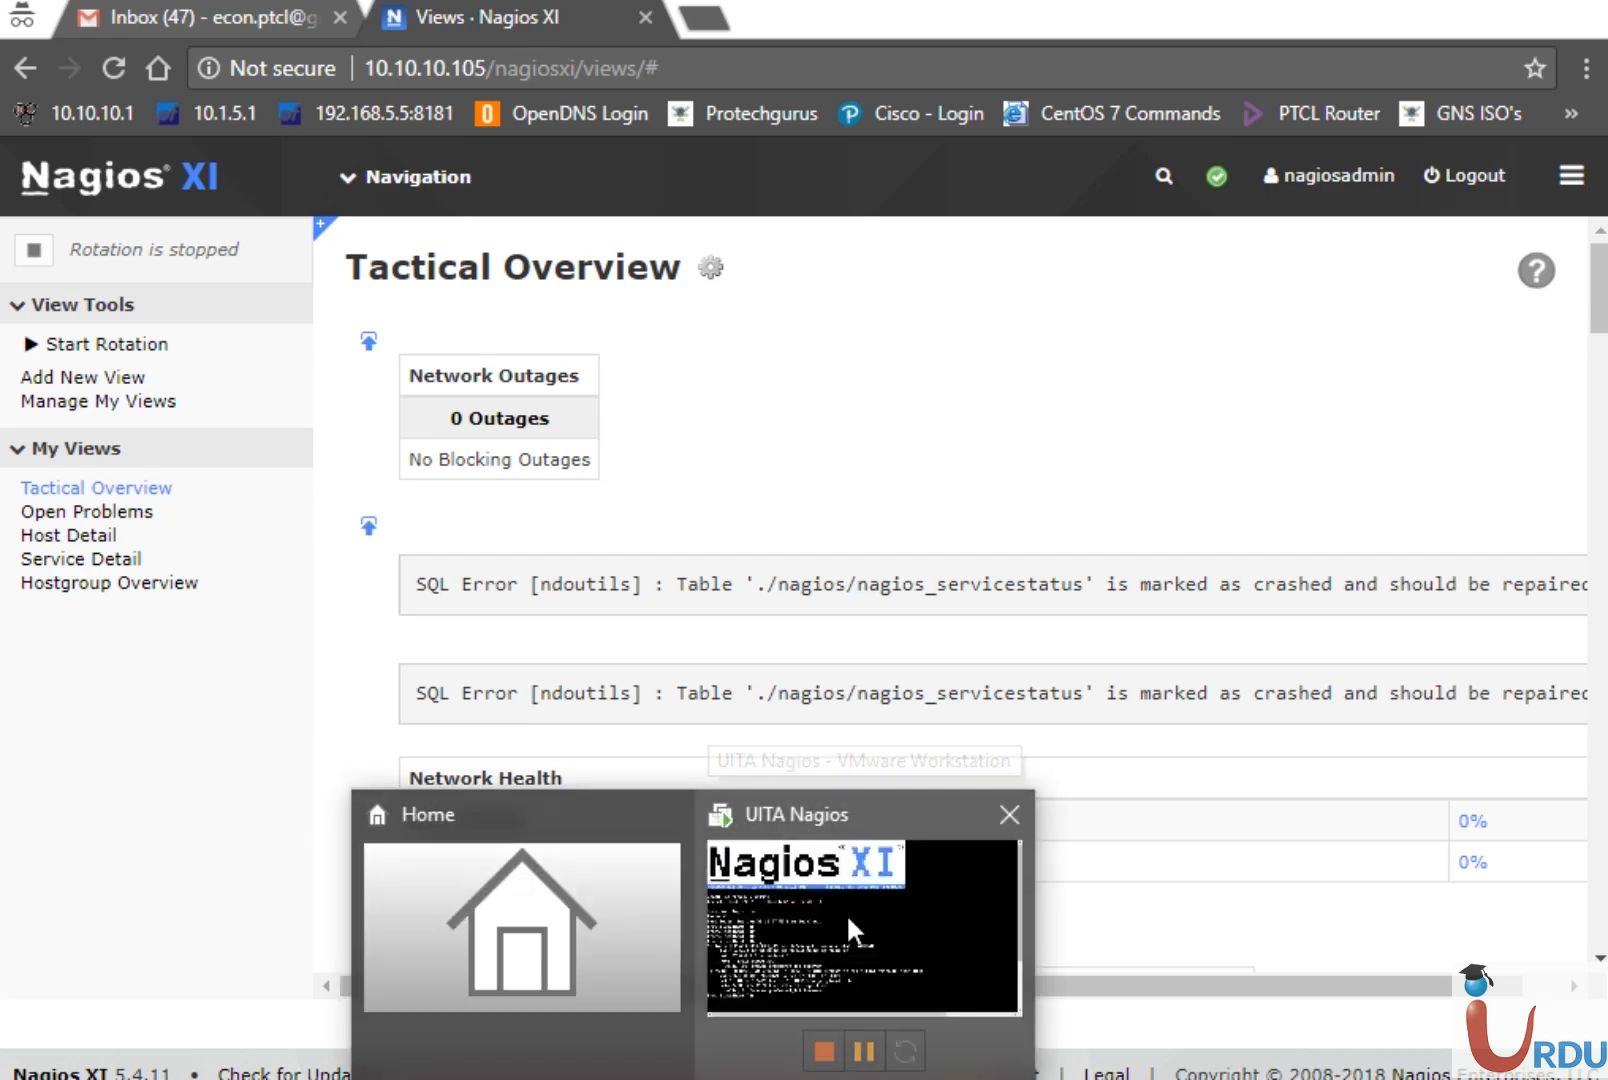
click(845, 913)
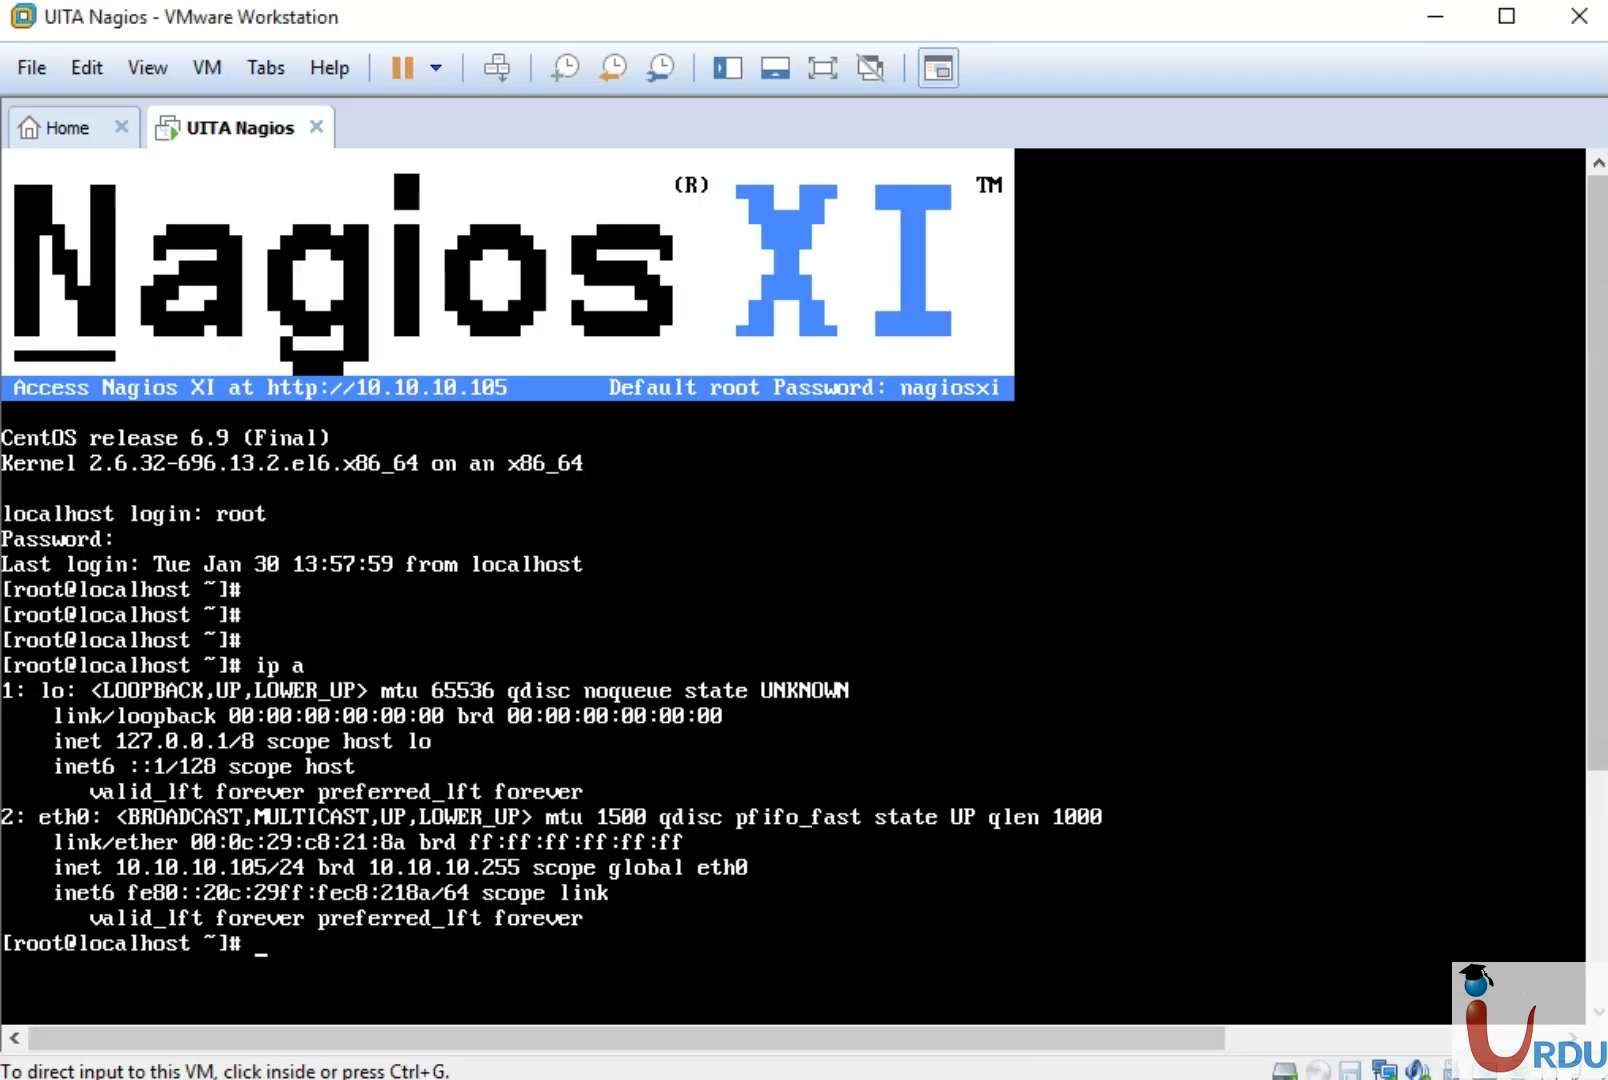
In the Nagios VM console, tab-complete the path to the /usr/local/nagiosxi/scripts folder
click(747, 1079)
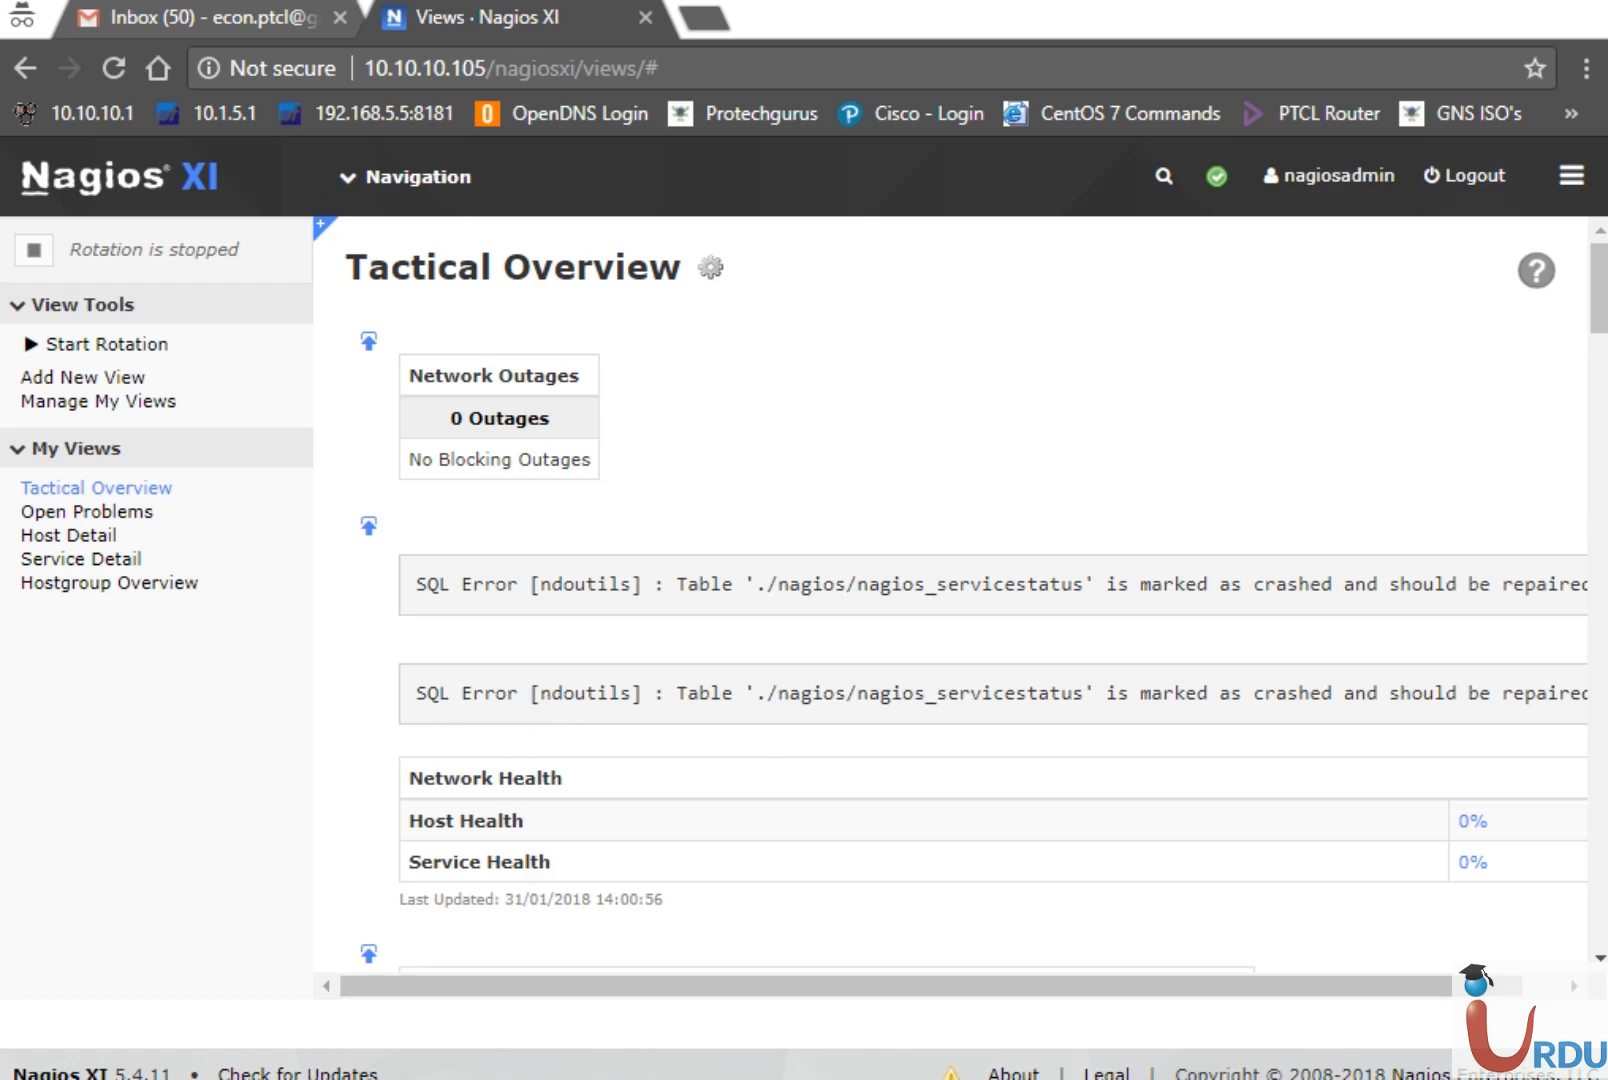
mouse_move(747, 1079)
click(822, 910)
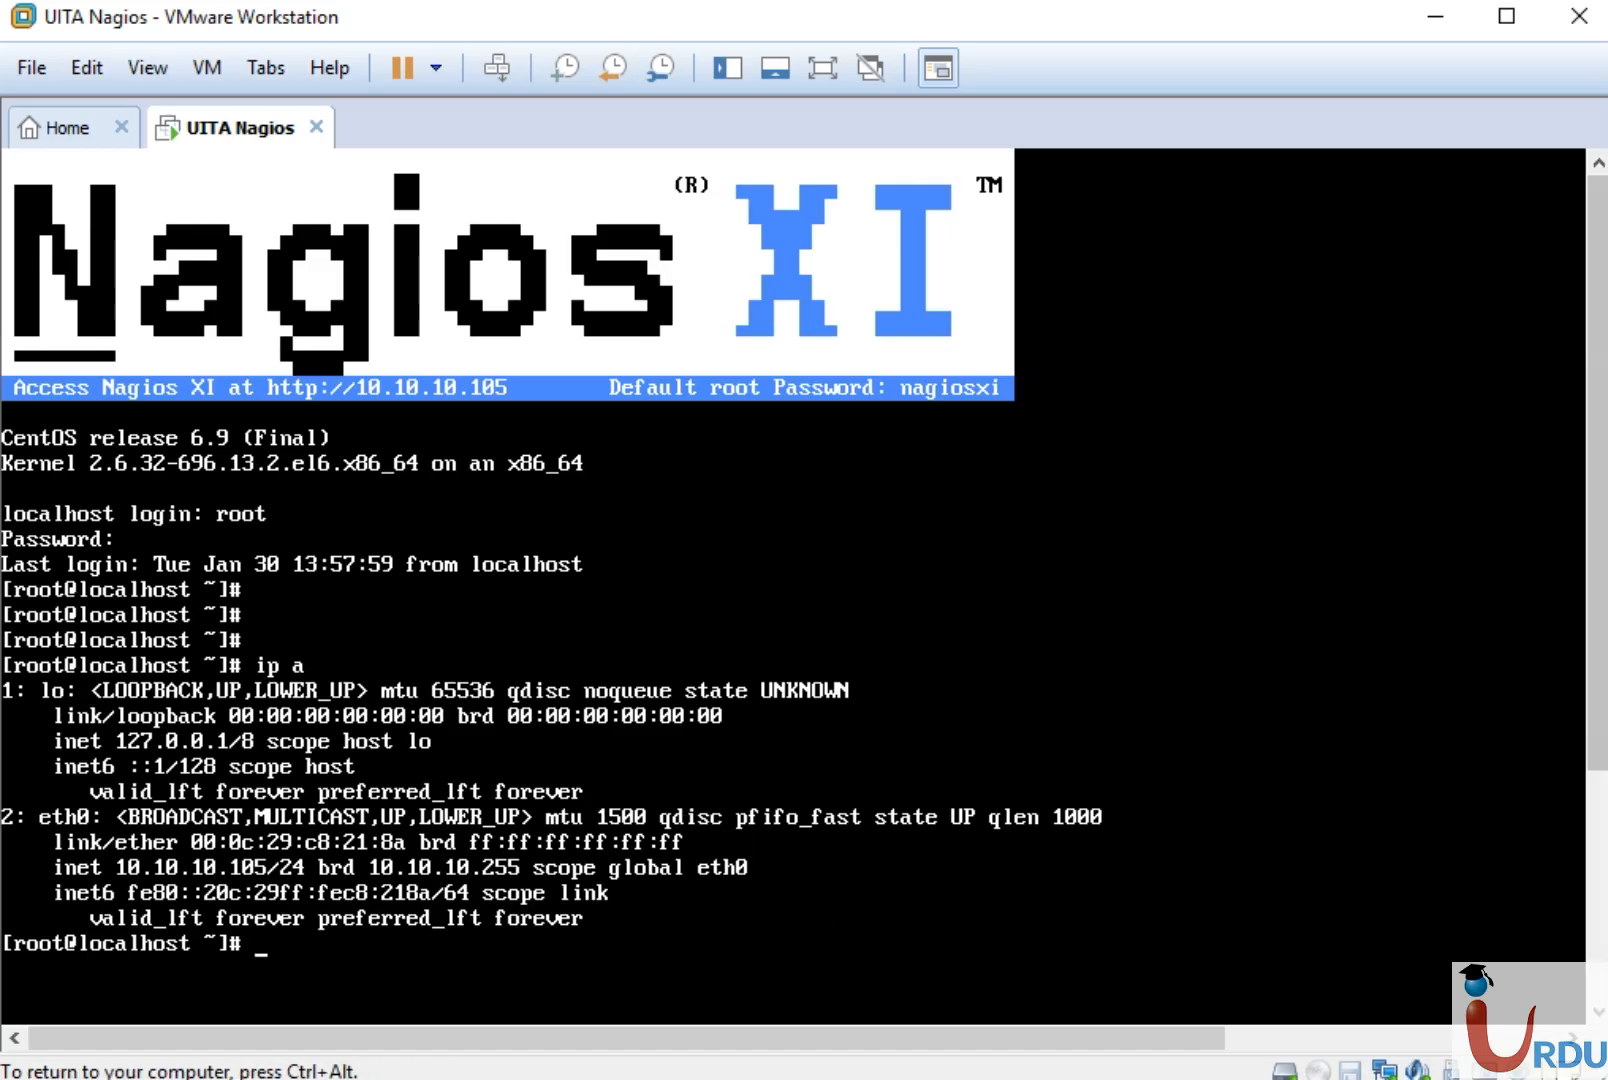
text(/usr/local)
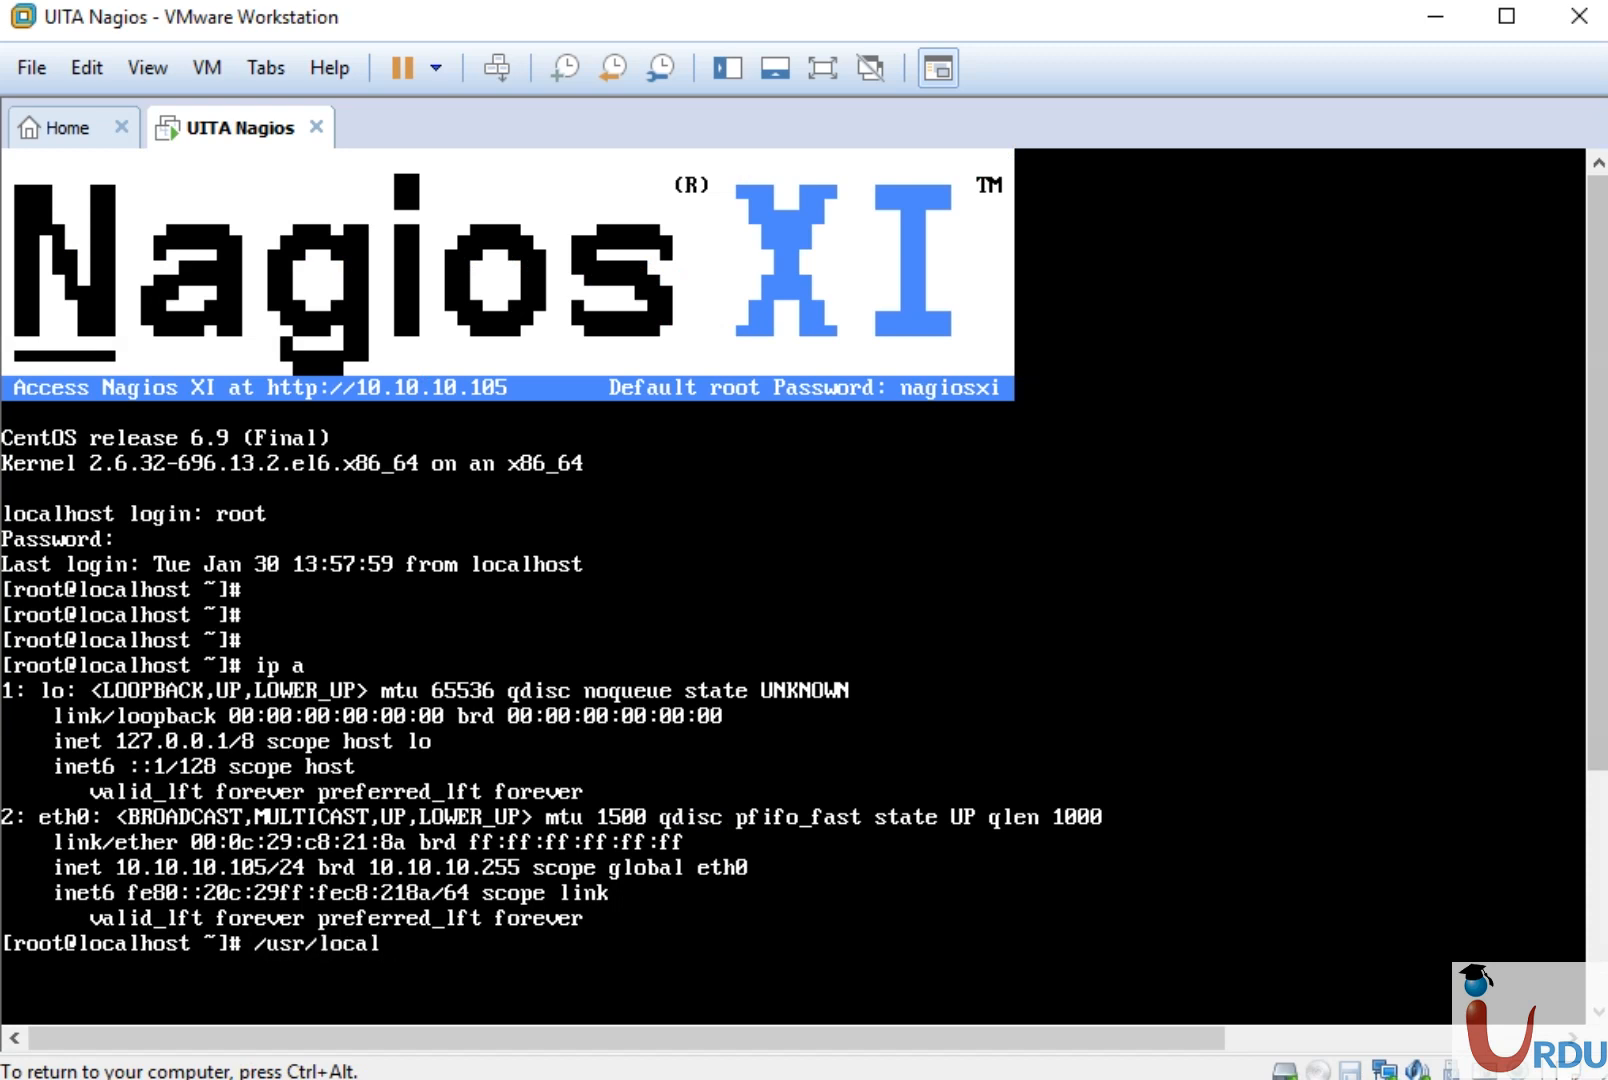
text(/nagios)
key(Tab)
key(Tab)
text(xi)
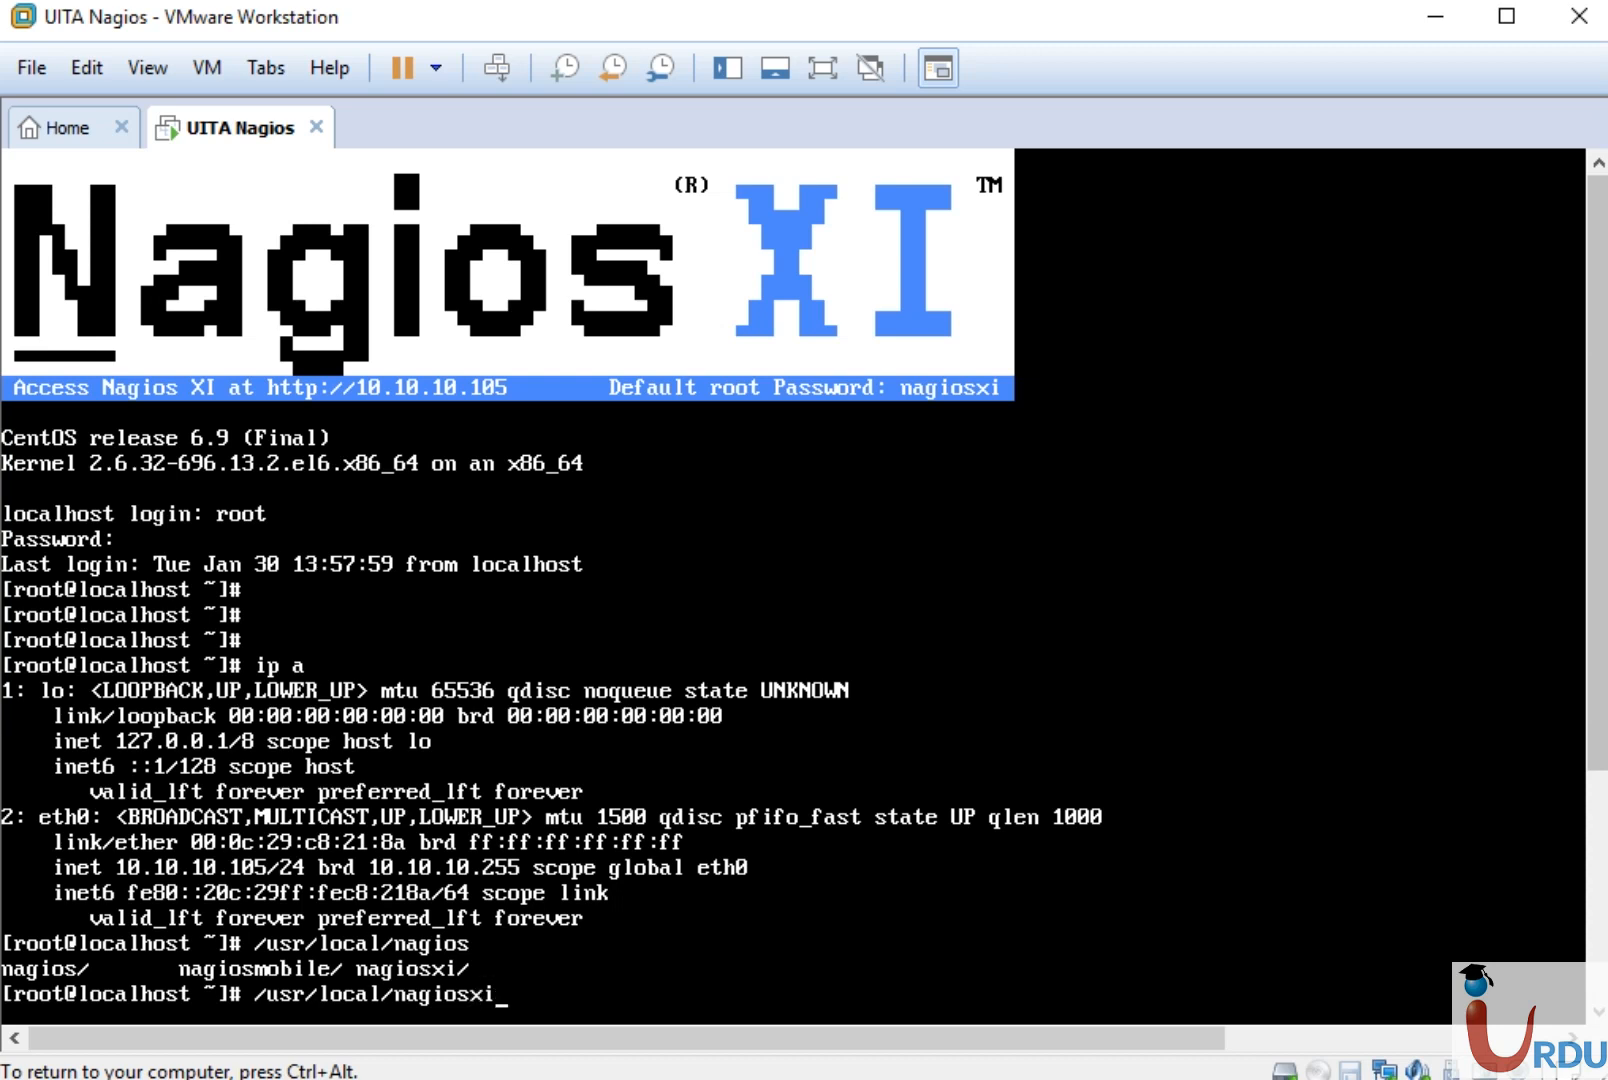
text(/scr)
key(Tab)
Run repair_databases.sh and, once the repair finishes, release input from the VM
key(ctrl+alt)
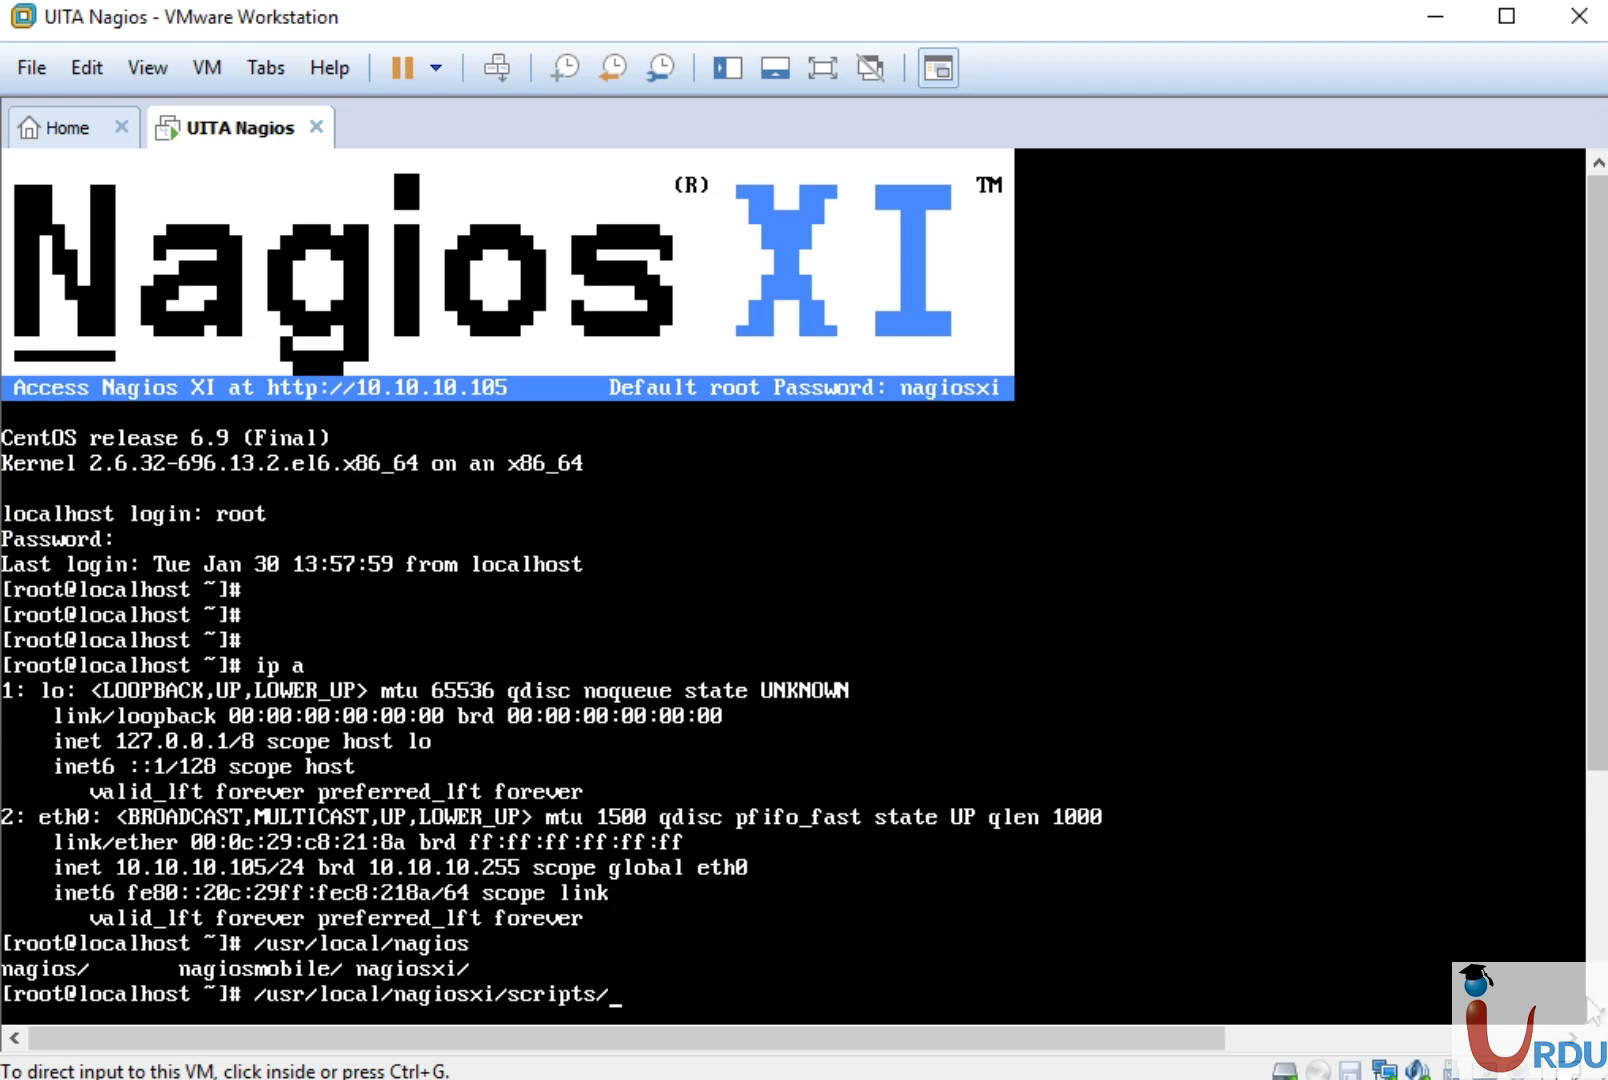
click(1604, 976)
click(972, 730)
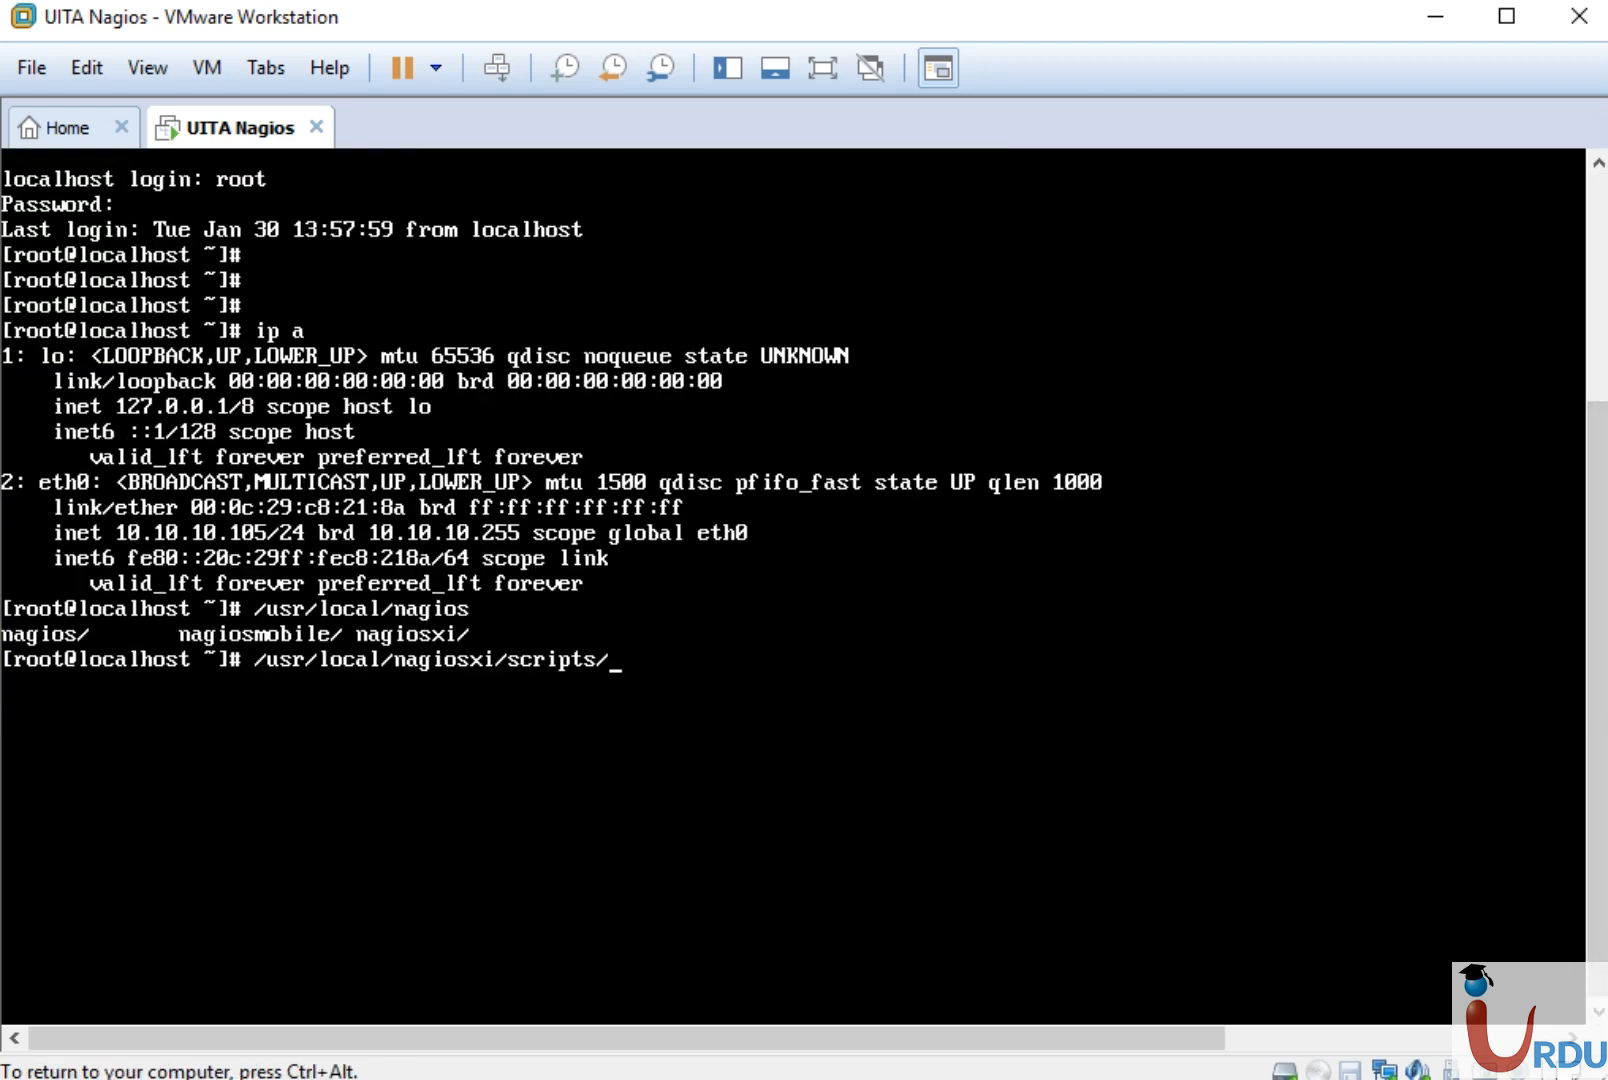
text(repair_da)
key(Tab)
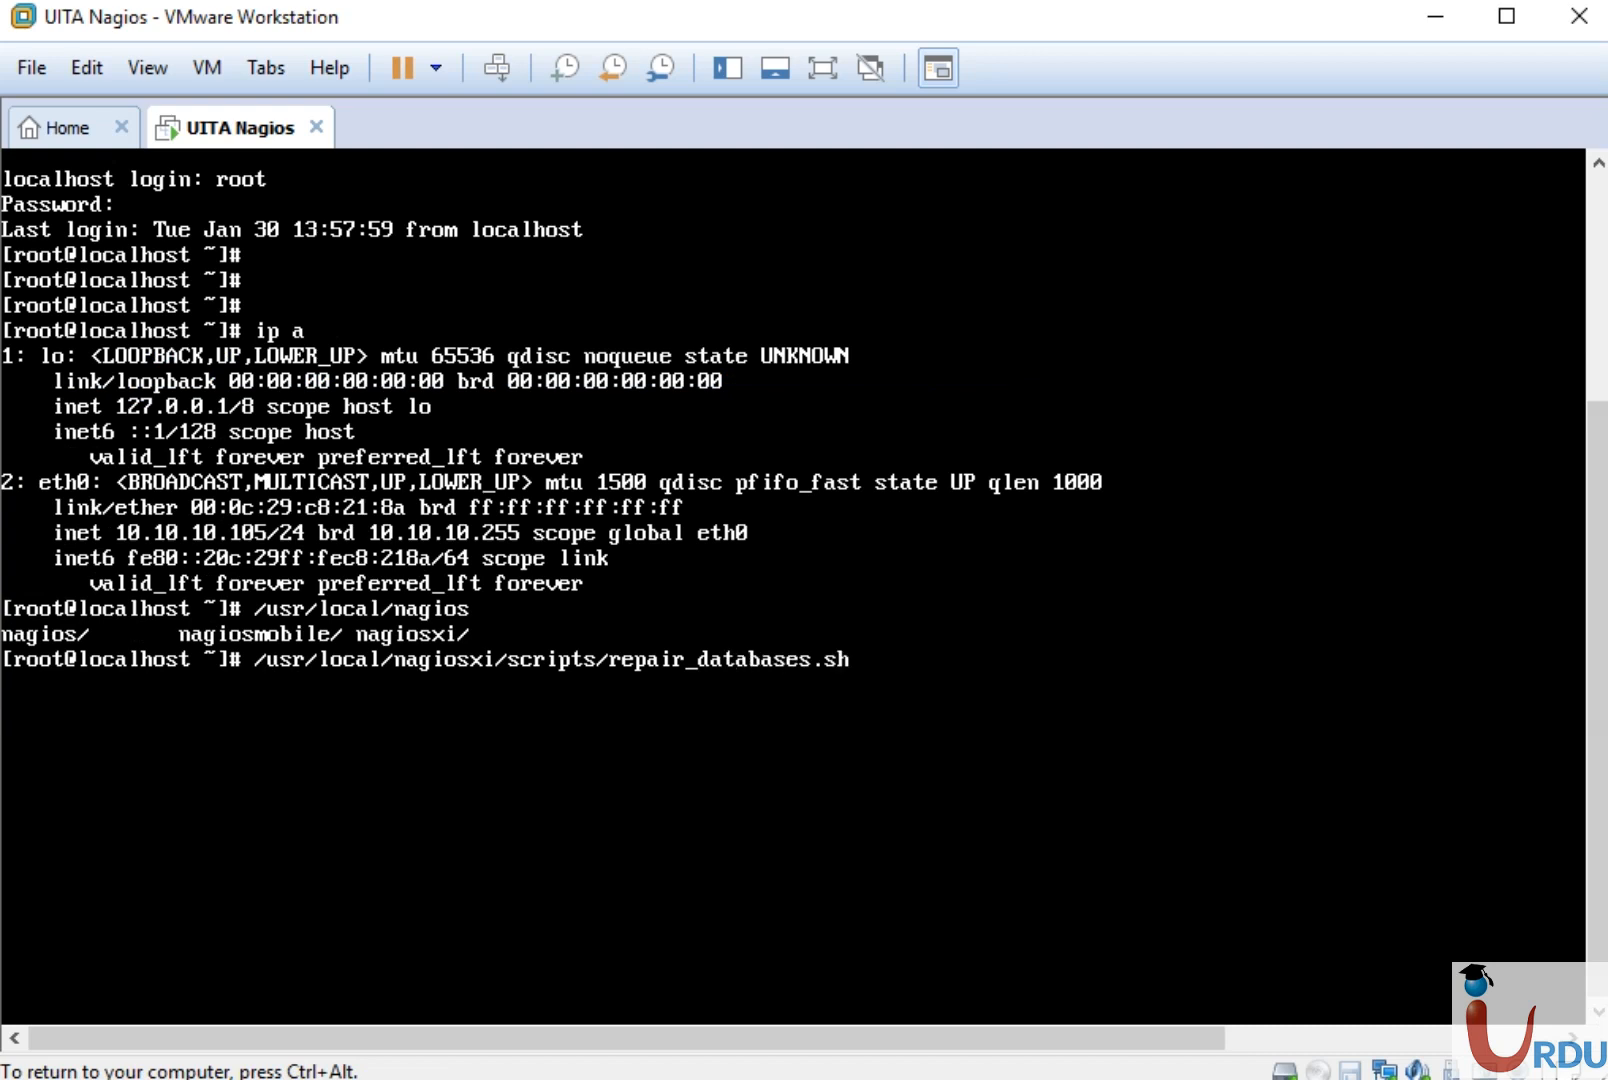
key(Return)
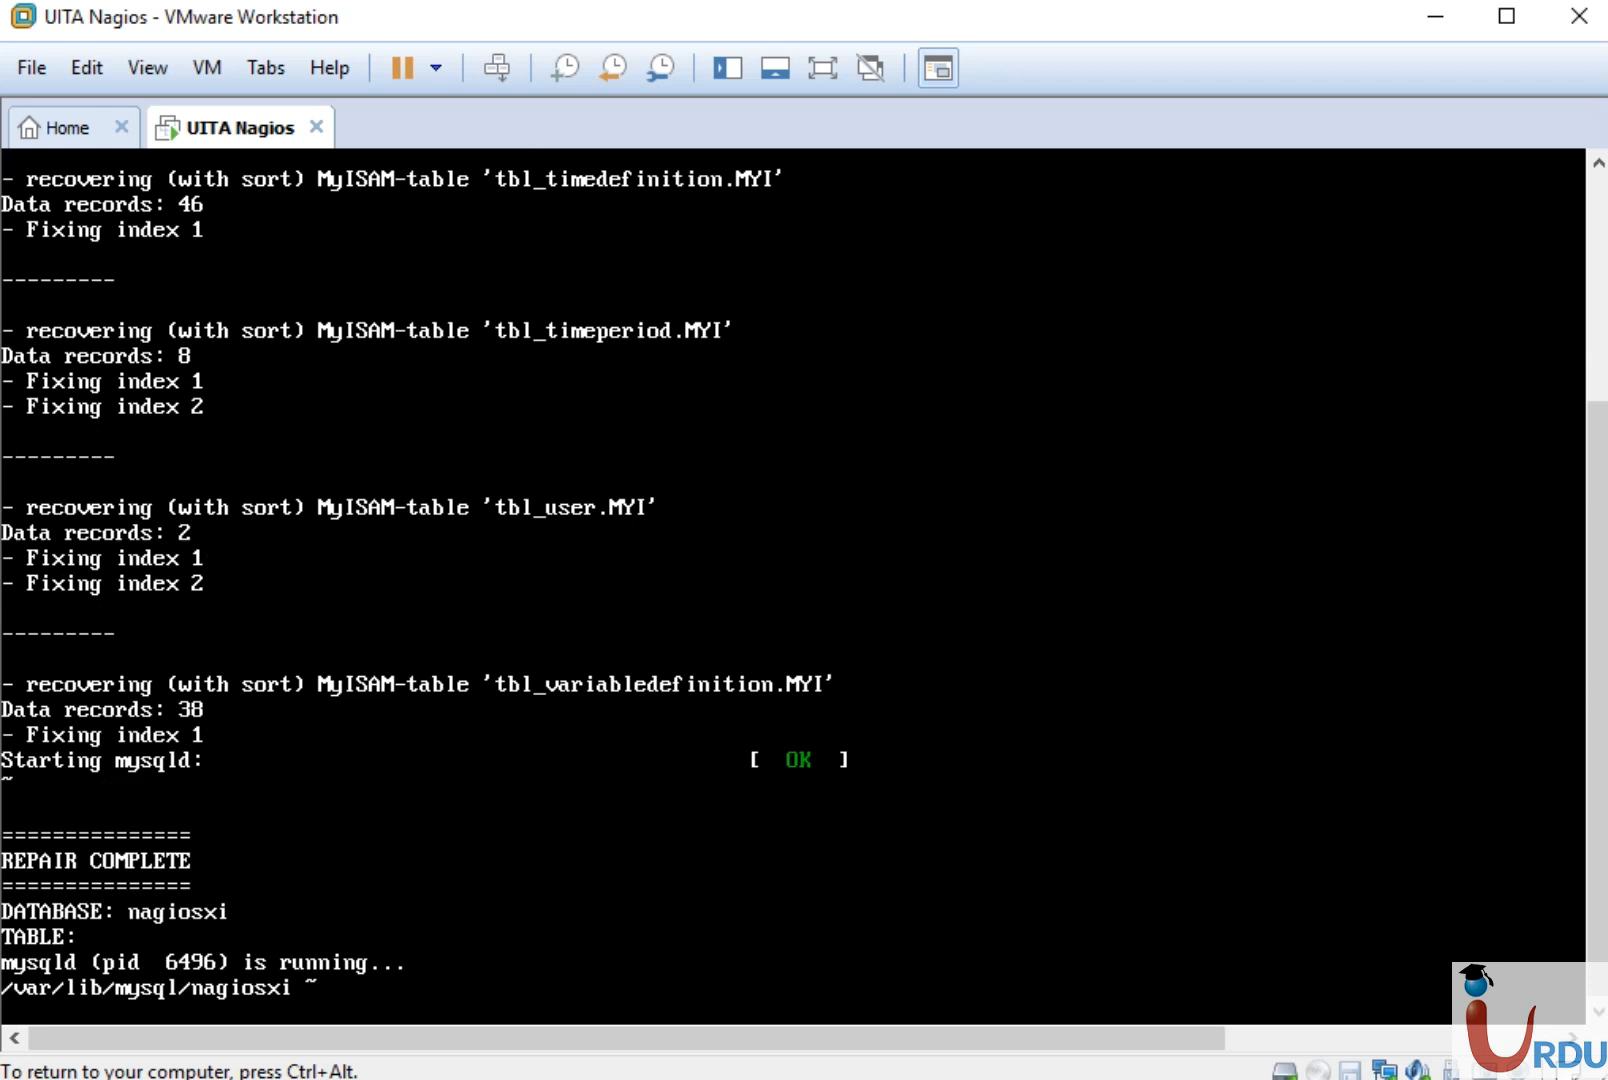
key(ctrl+alt)
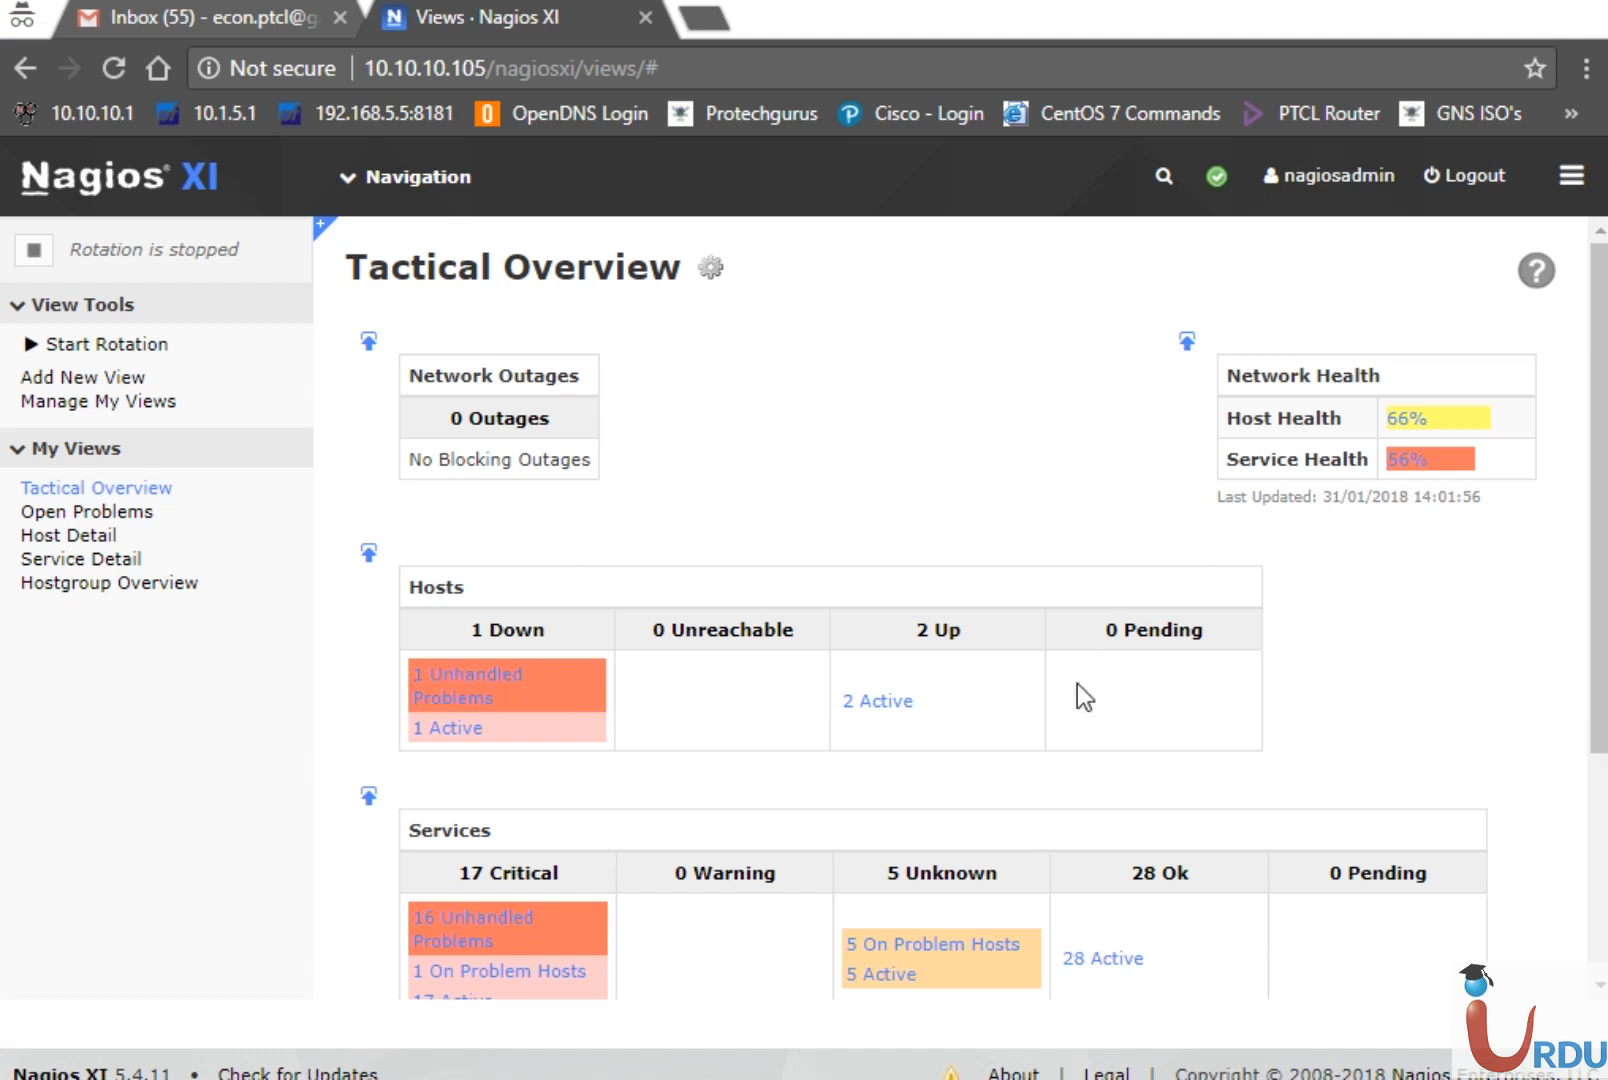
Reload the Views dashboard and show Host Detail: localhost and UITA SW Up, UITA Down
mouse_move(366, 176)
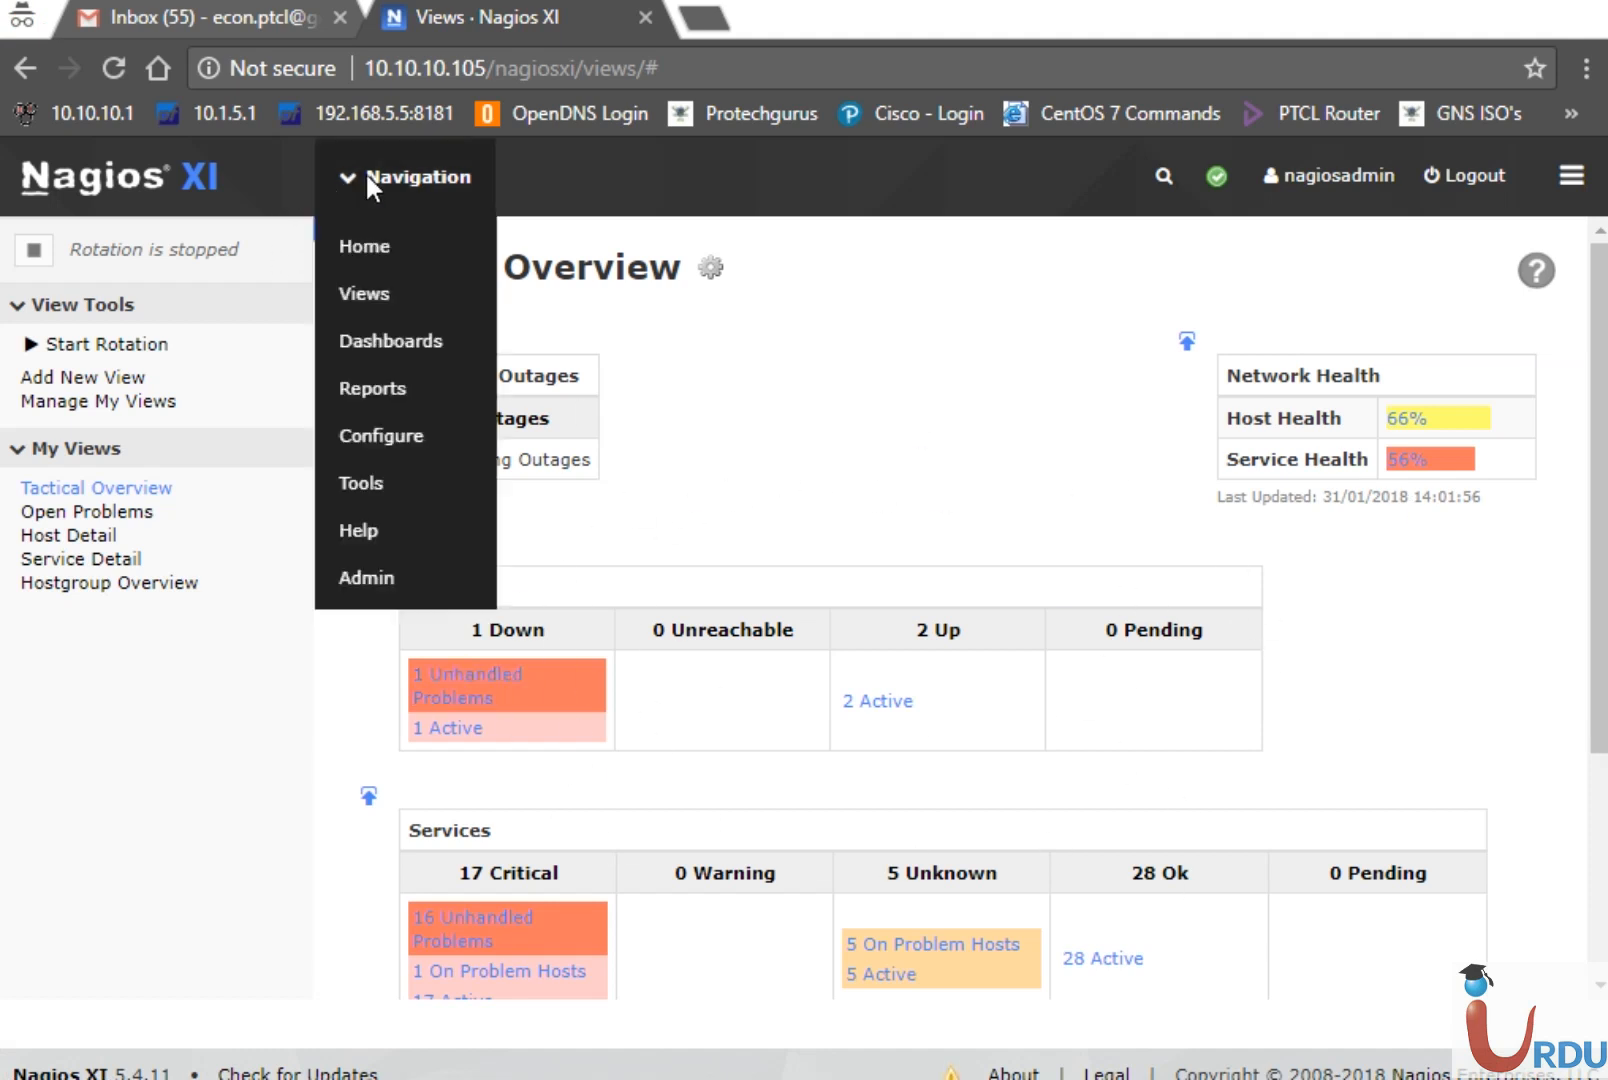
click(361, 291)
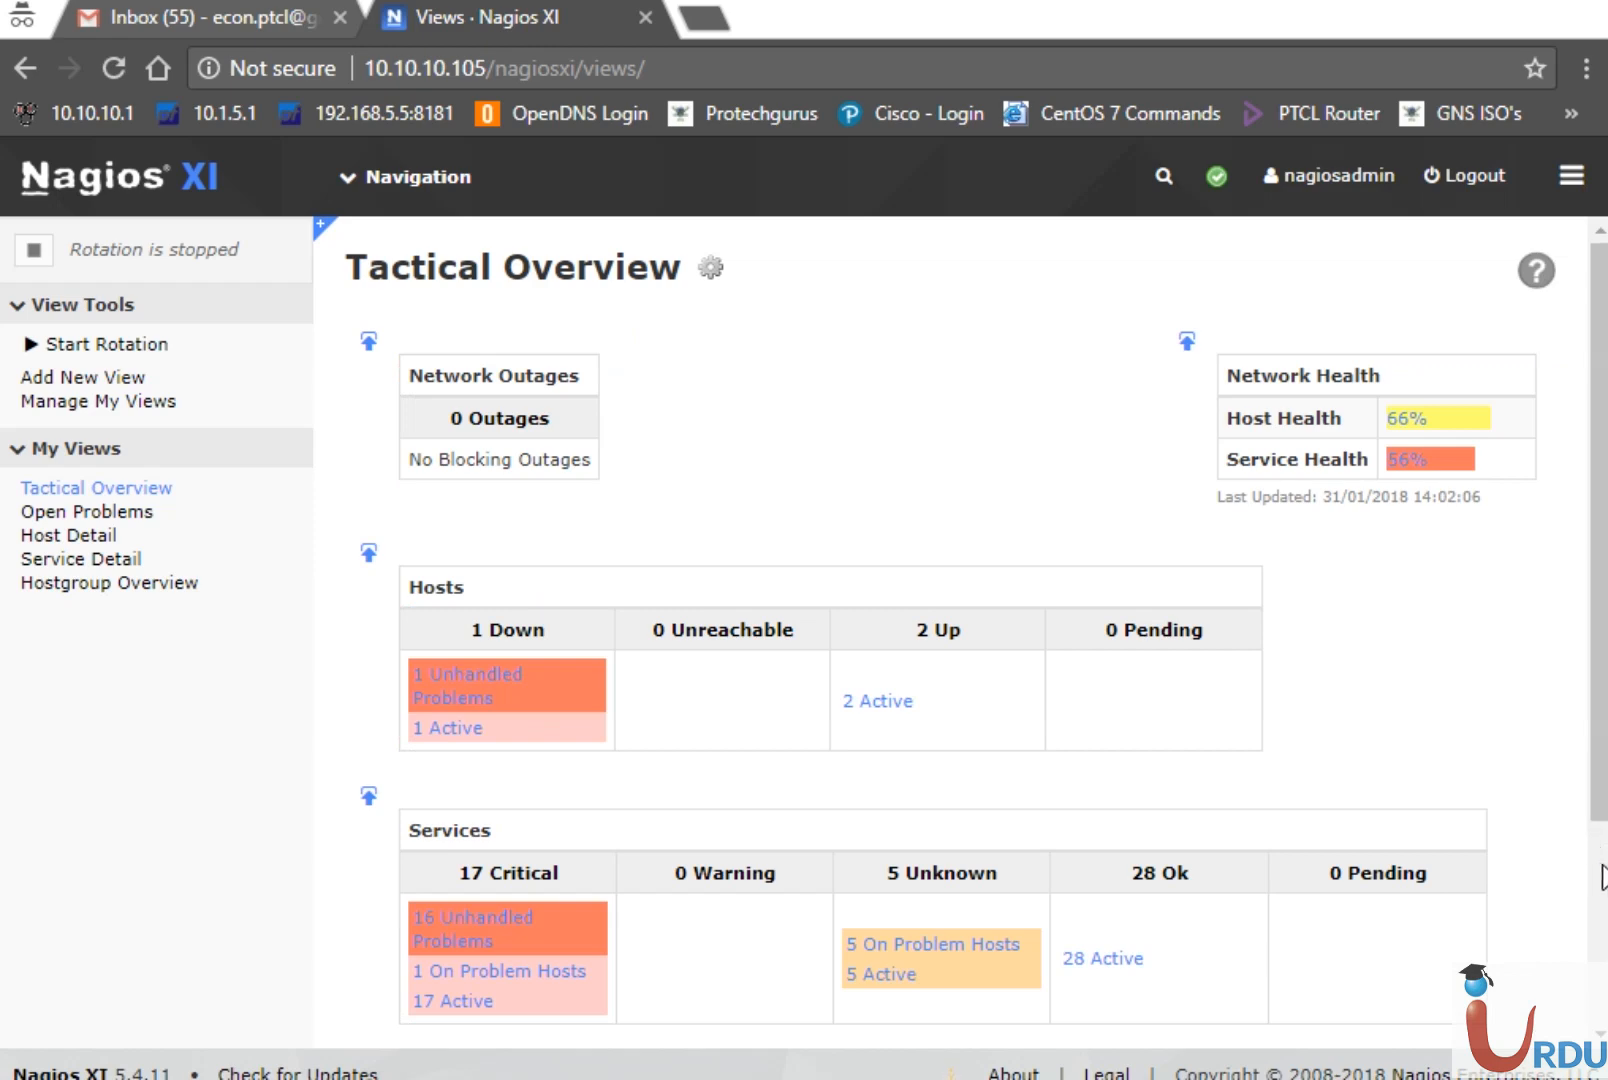
scroll(1603, 880, down, 3)
scroll(1603, 880, up, 3)
click(85, 537)
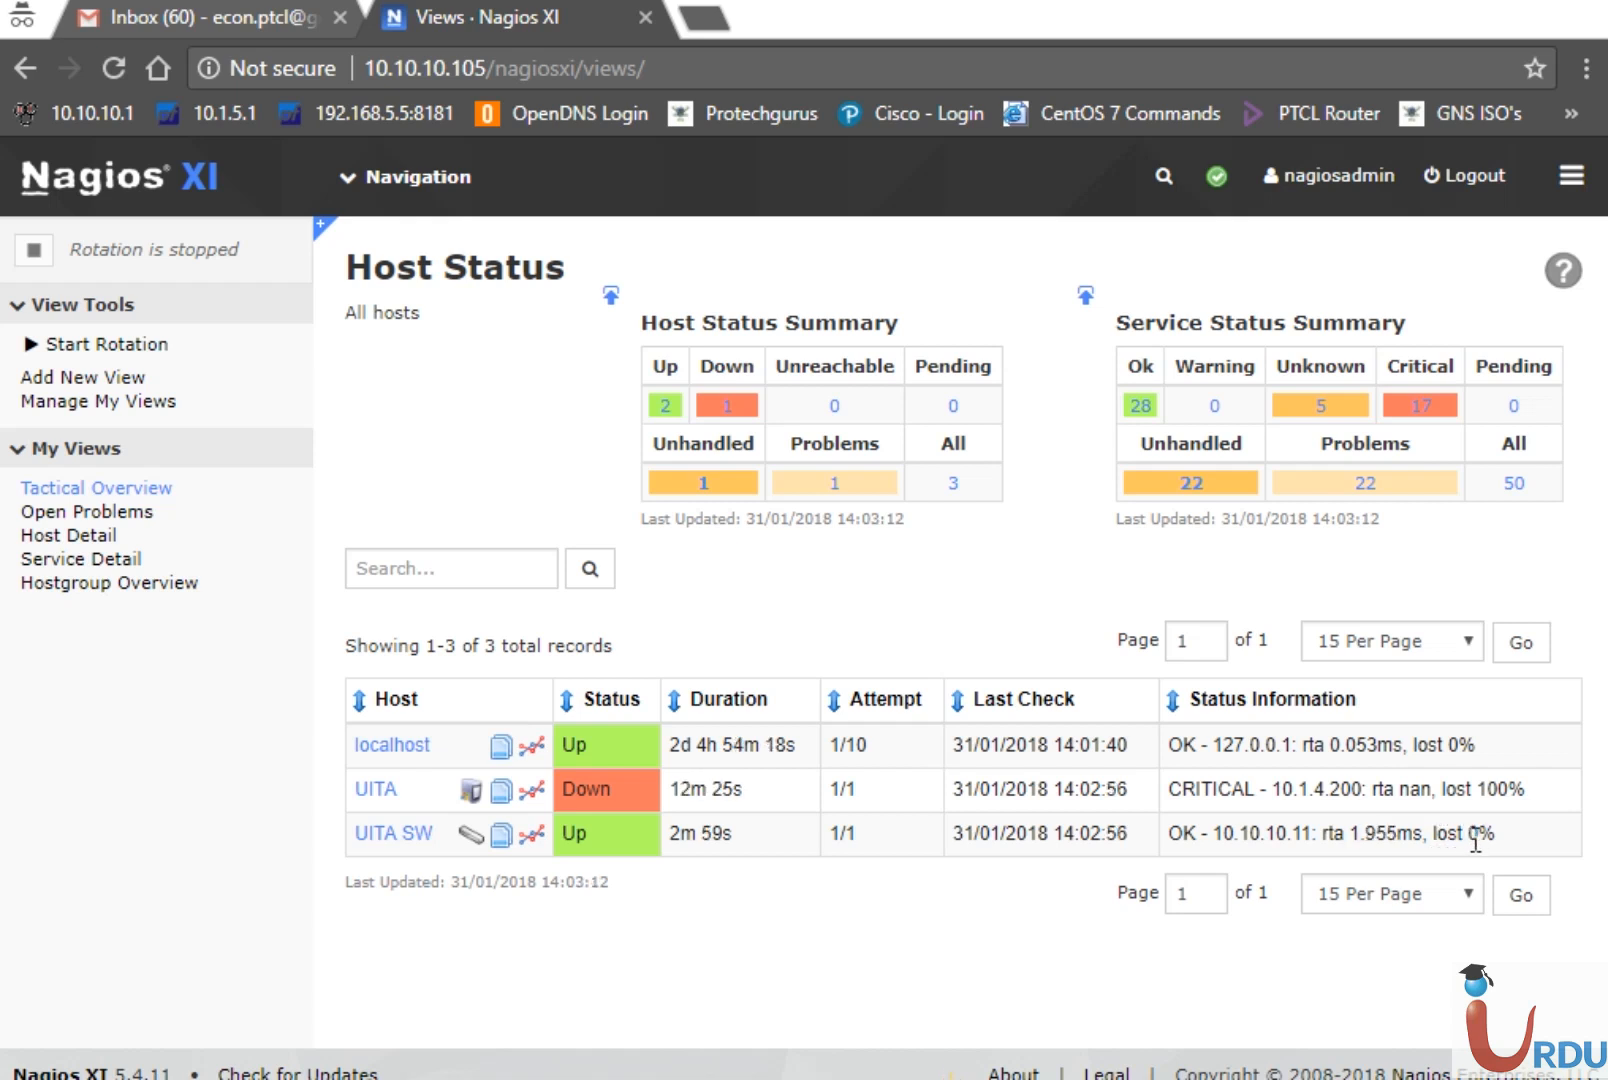
Show Service Detail and scroll to the UITA SW Ping and port status rows
click(114, 566)
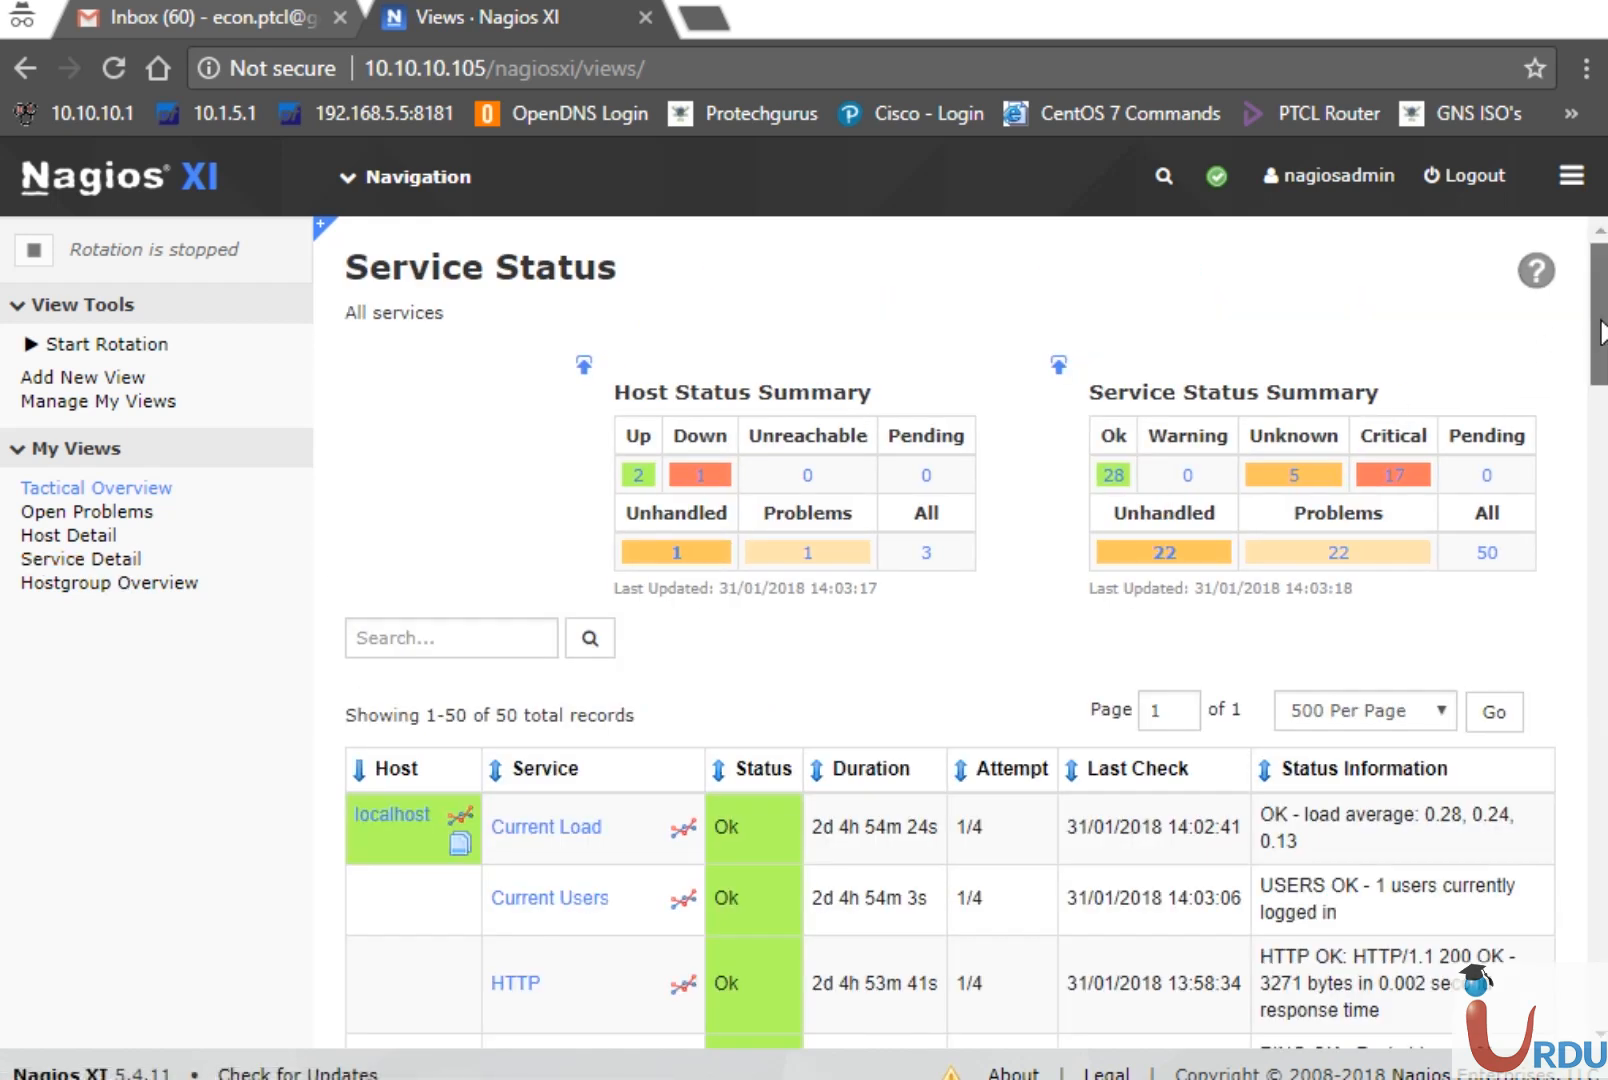
scroll(1598, 335, down, 2)
drag(1600, 370, 1600, 662)
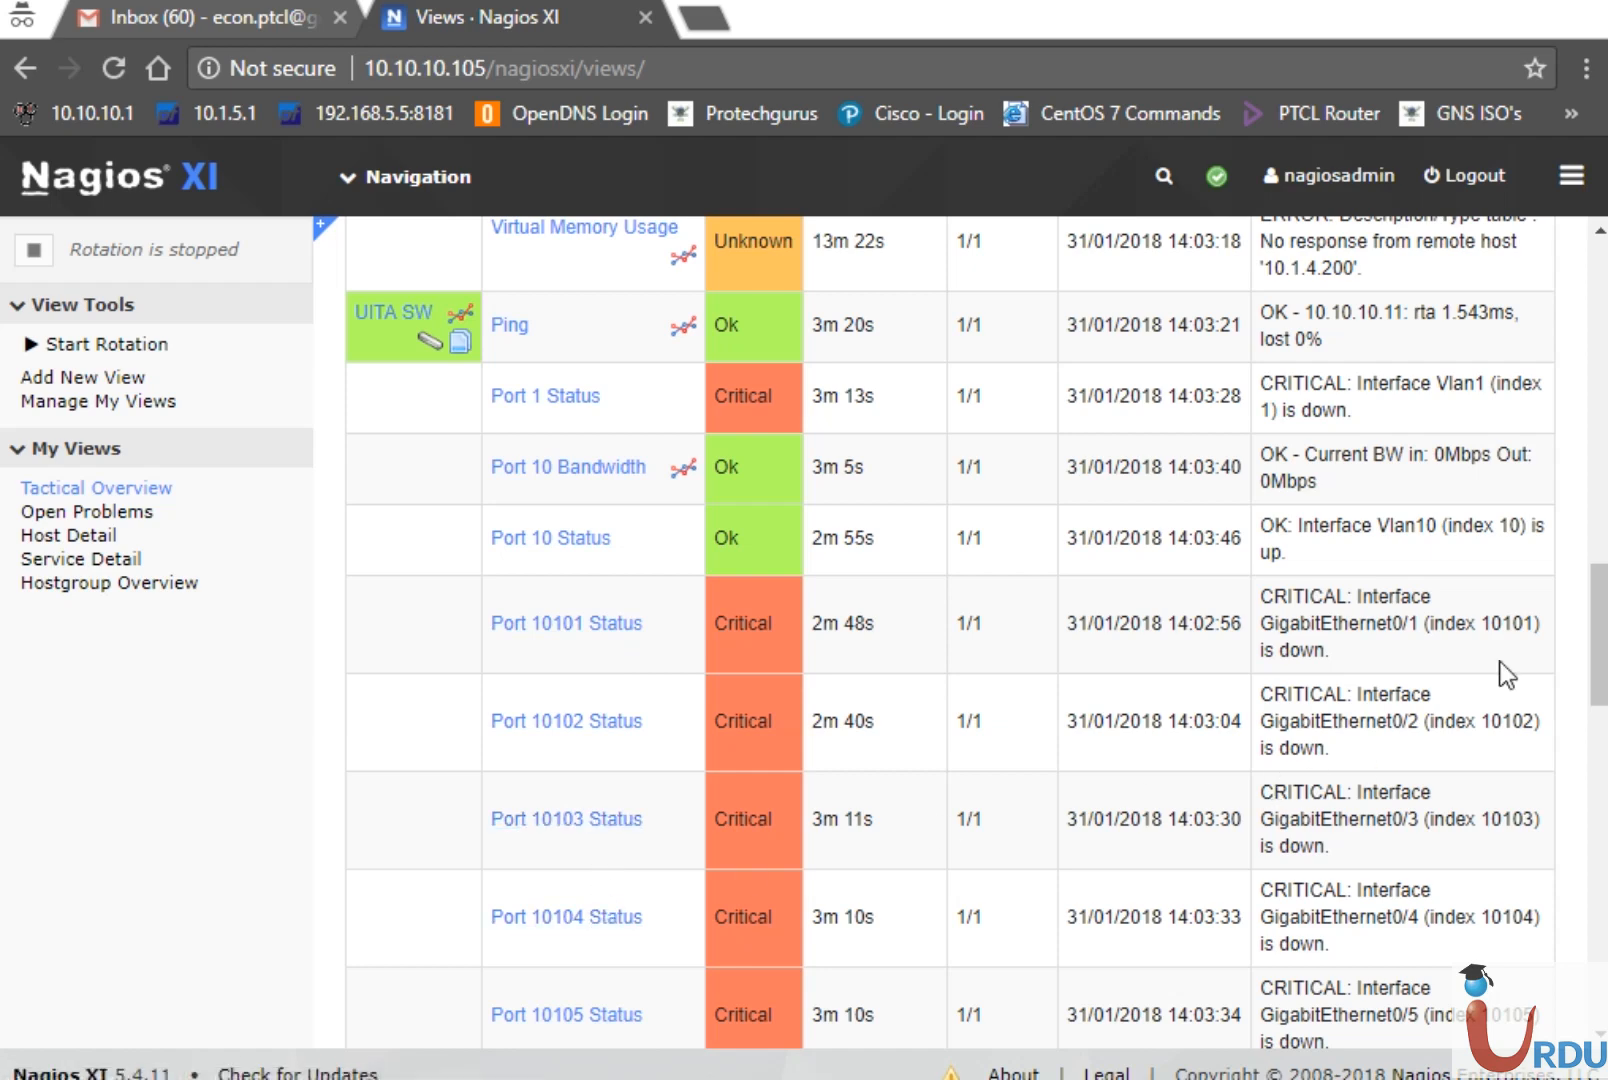
Highlight the GigabitEthernet0/7 and GigabitEthernet0/8 interfaces in the Port 10107 and 10108 rows
drag(1603, 655, 1603, 748)
drag(1421, 680, 1258, 676)
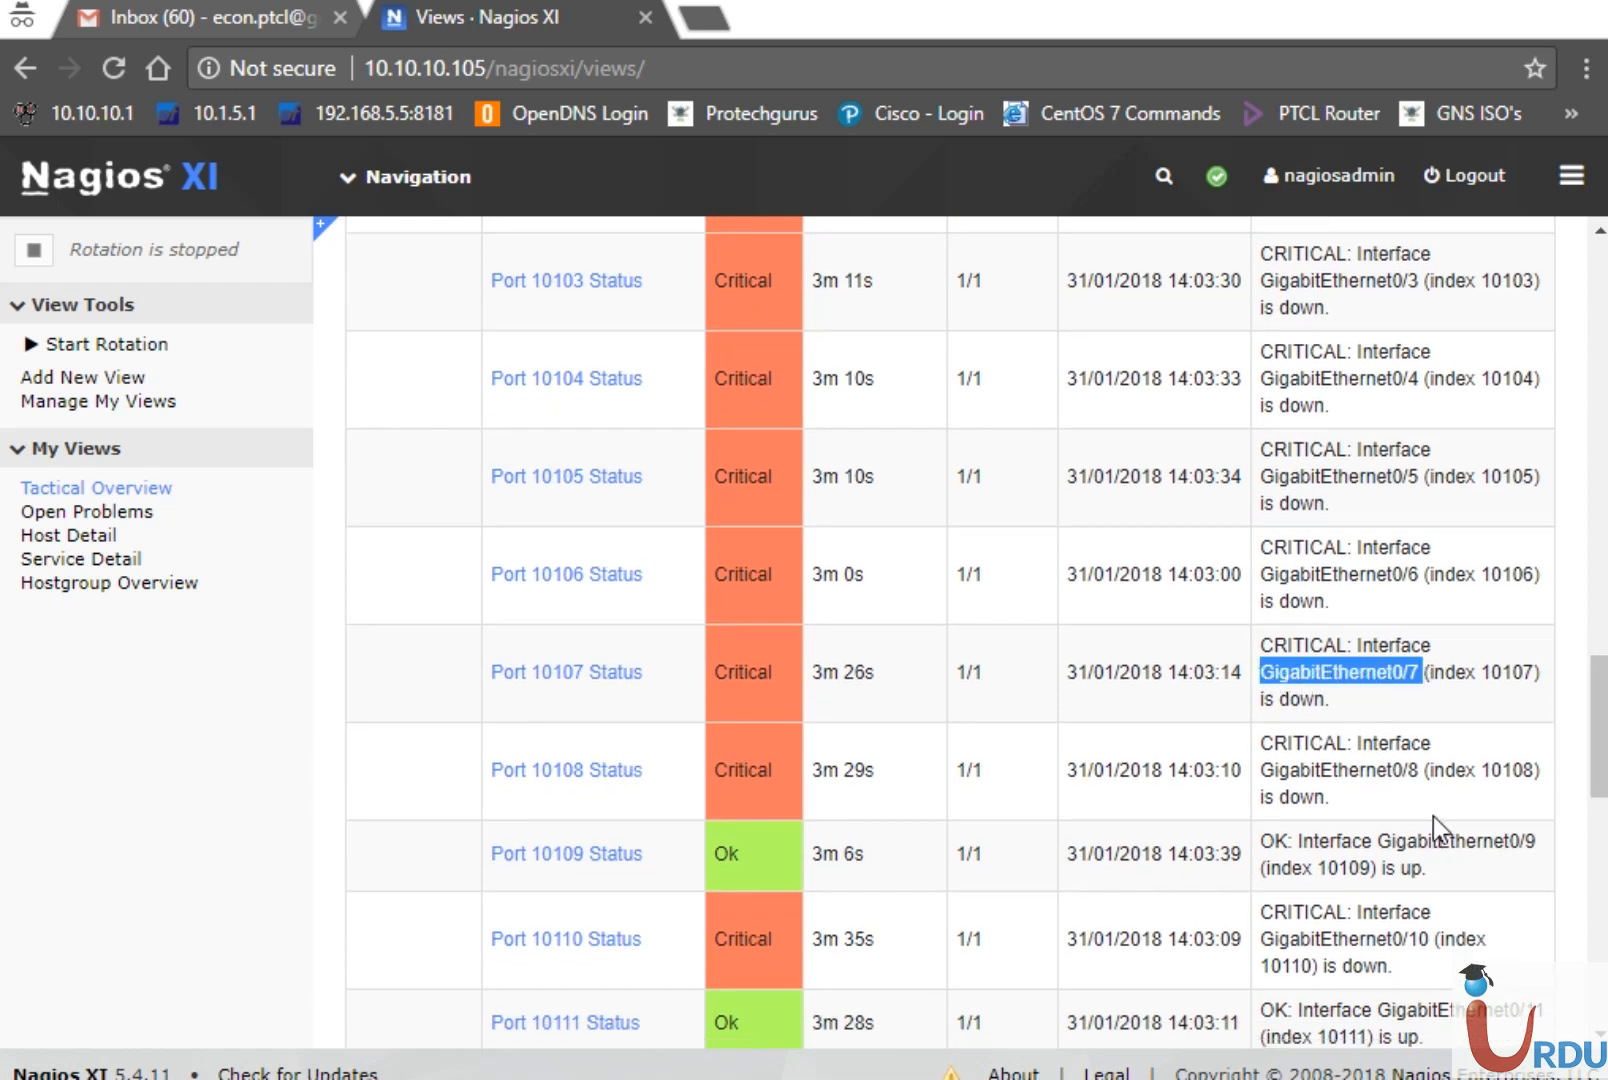
drag(1419, 772, 1258, 774)
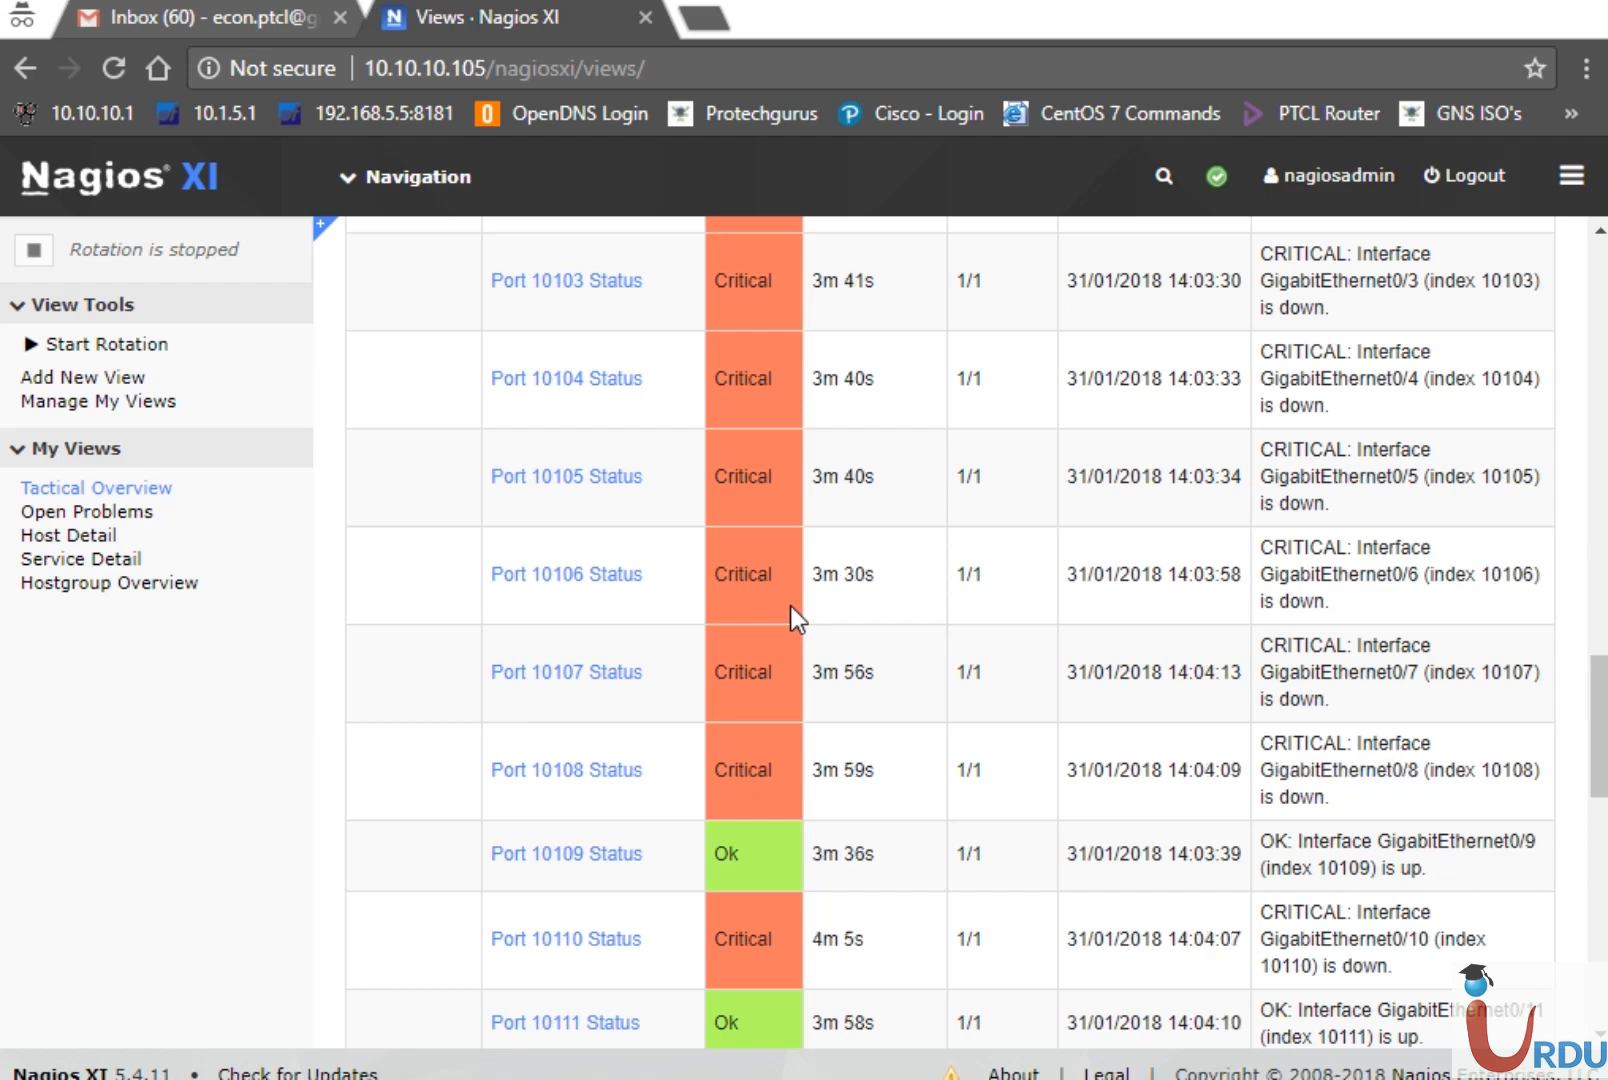
drag(1600, 757, 1605, 817)
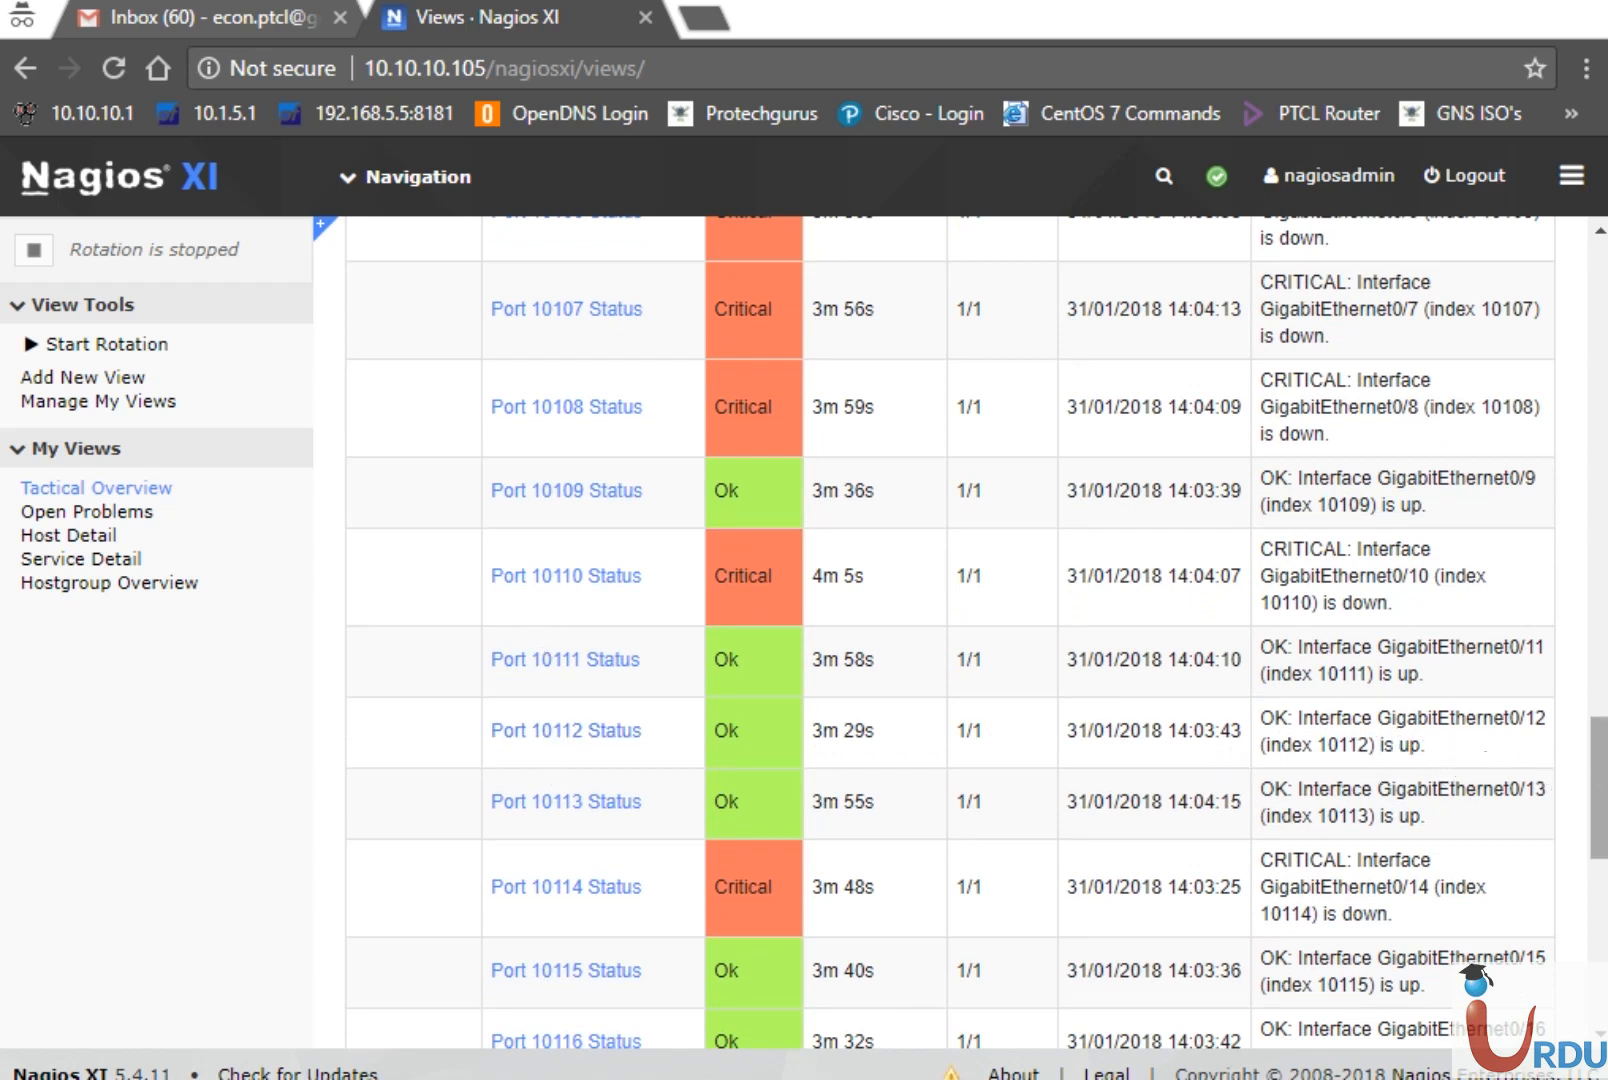
Highlight Vlan20 in the Port 20 message, scroll the list, then switch to the Gmail alerts inbox
drag(1603, 800, 1604, 951)
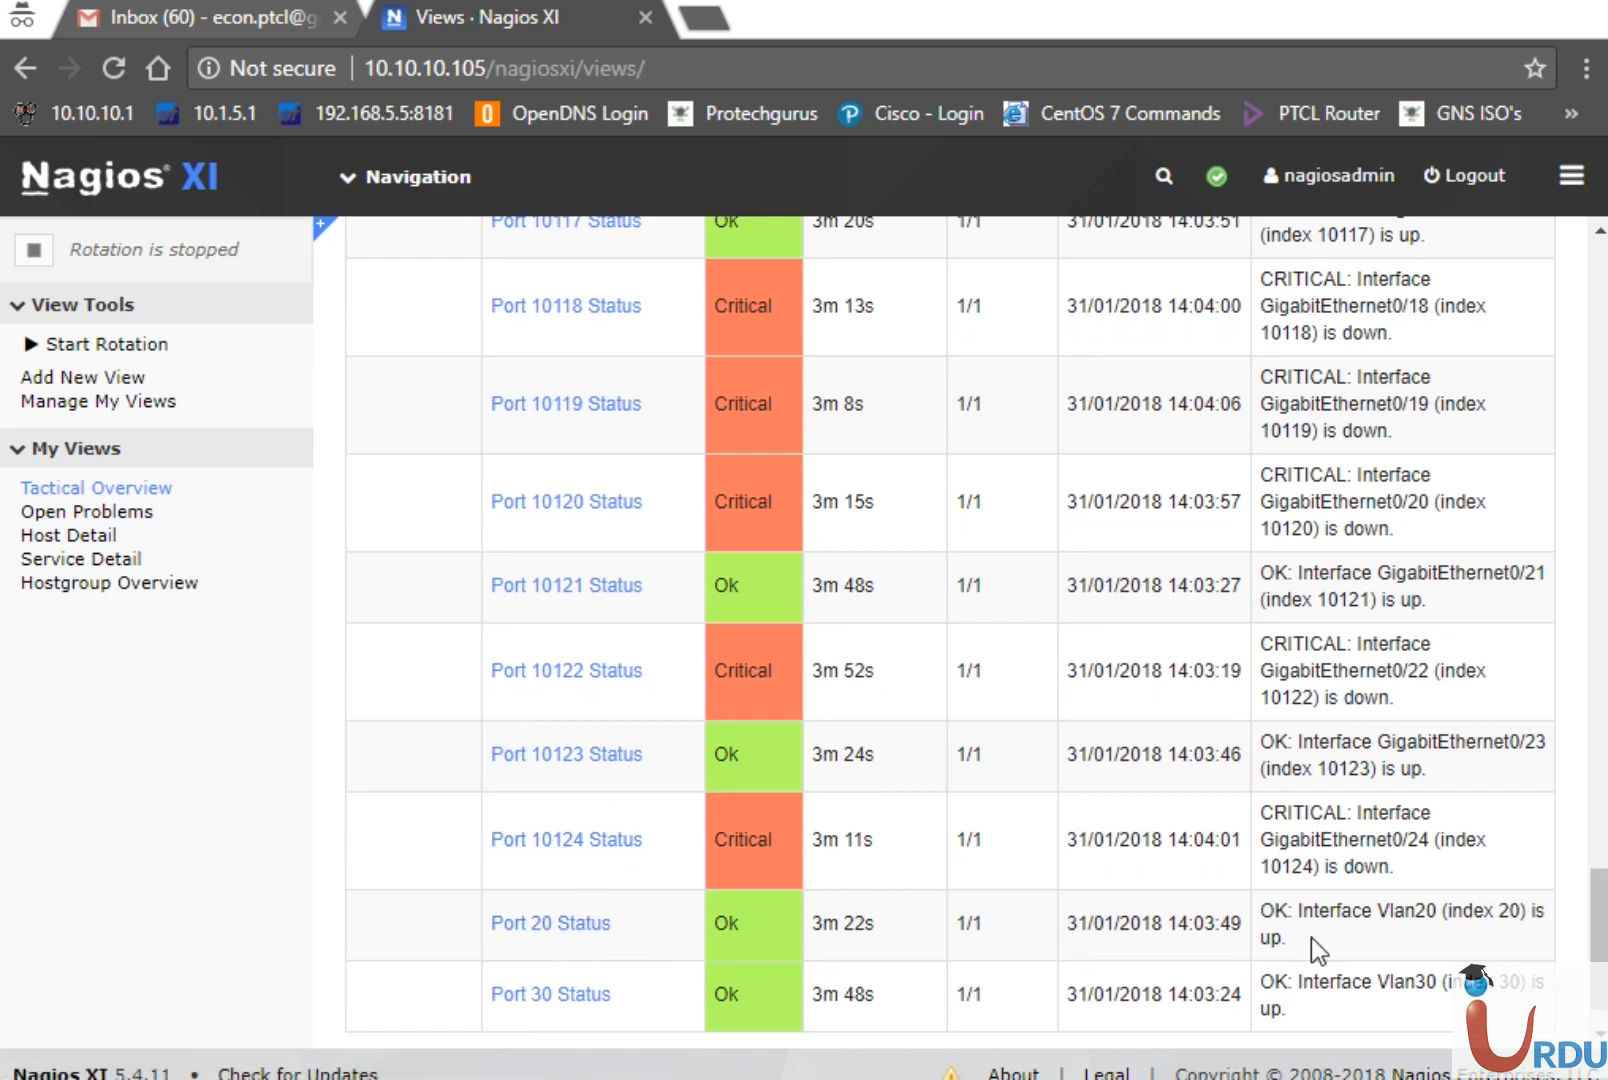
drag(1440, 912, 1379, 918)
click(1408, 996)
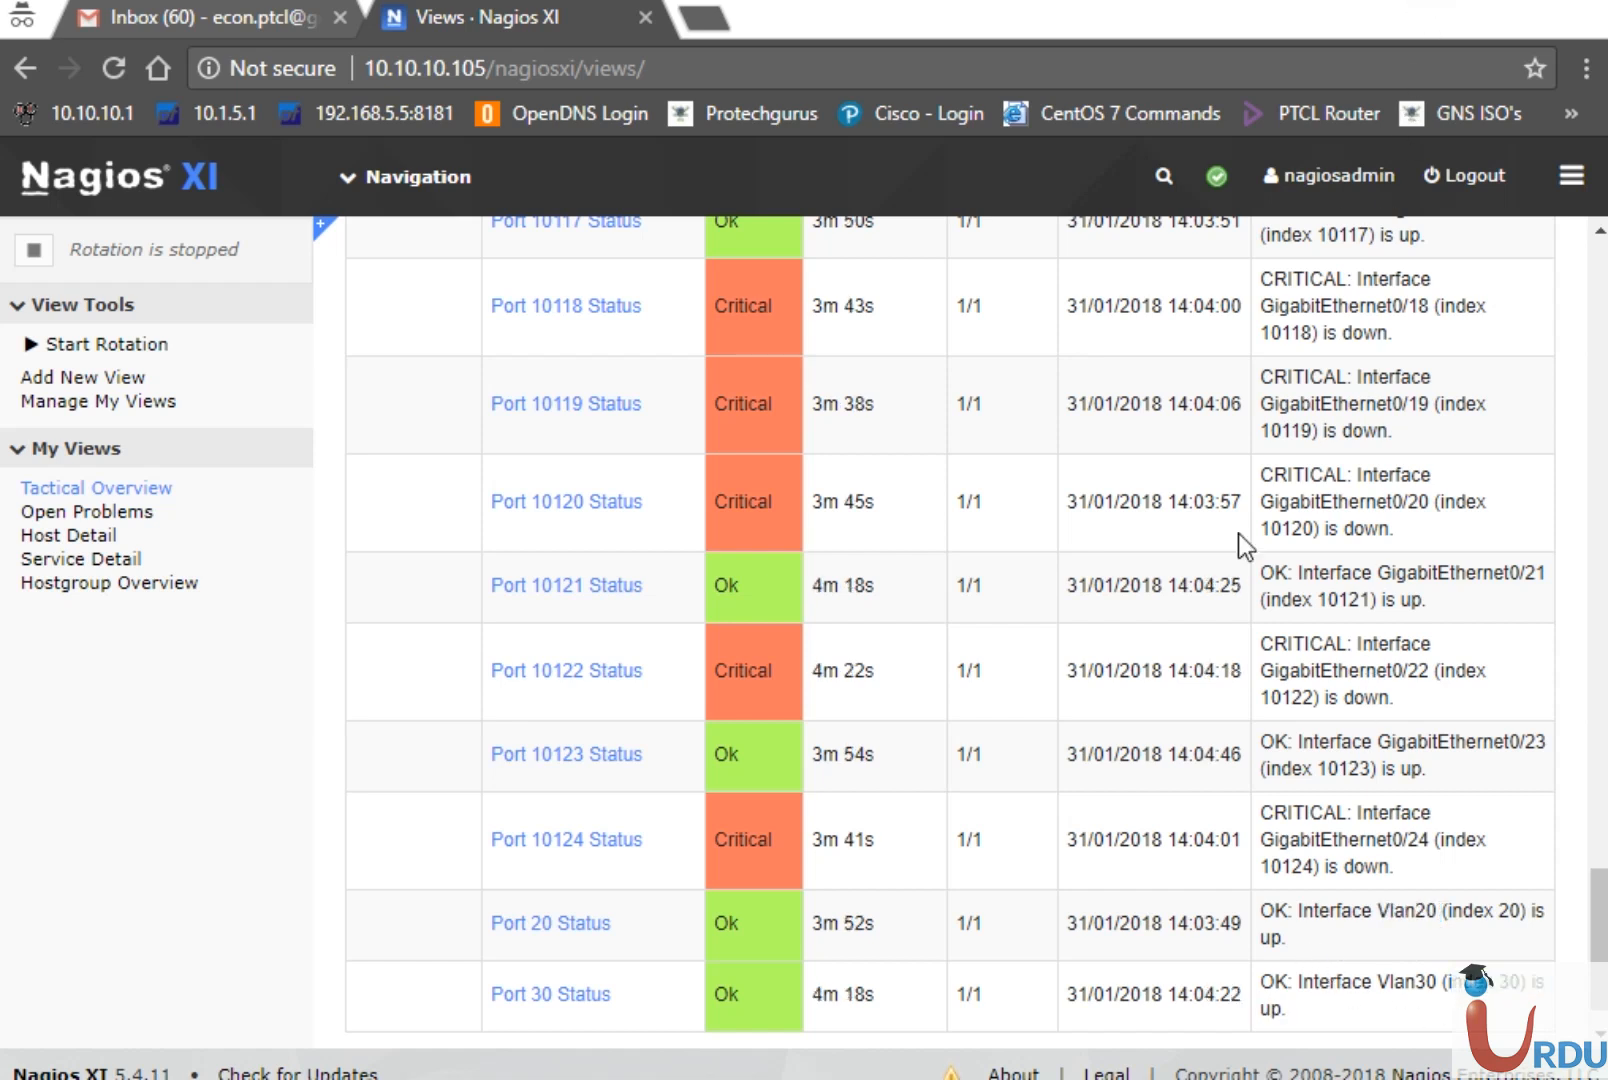
scroll(1600, 935, down, 1)
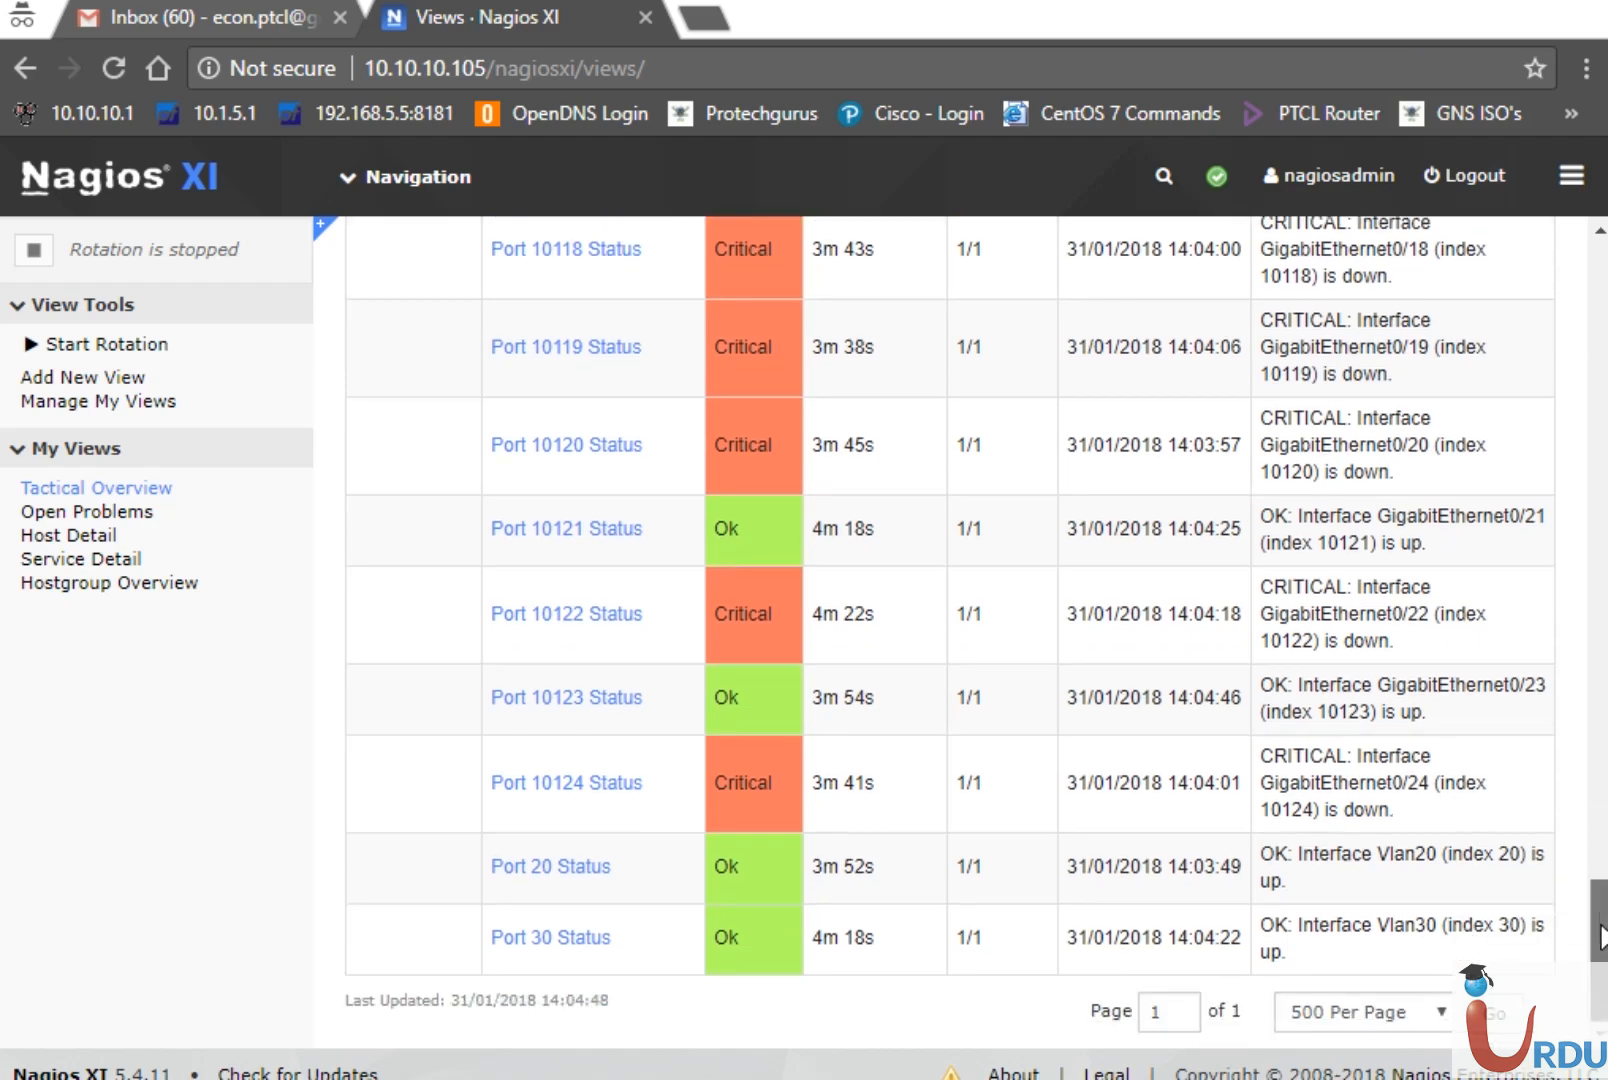
drag(1602, 886, 1605, 727)
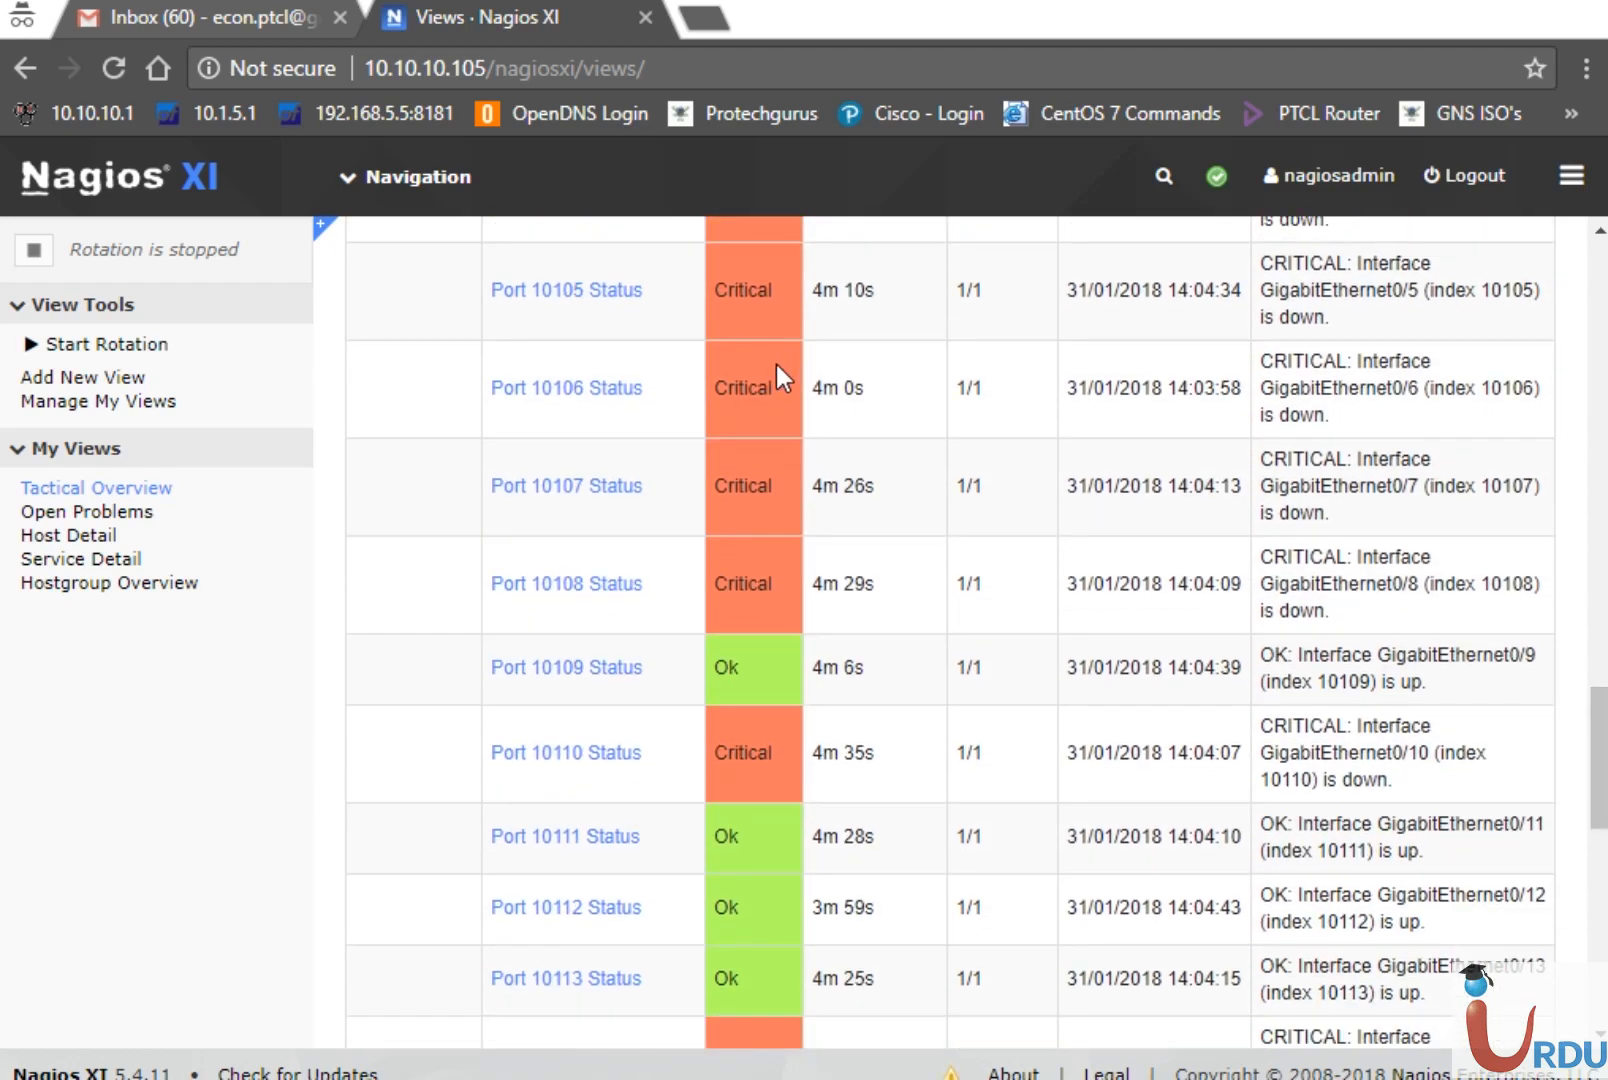
click(193, 26)
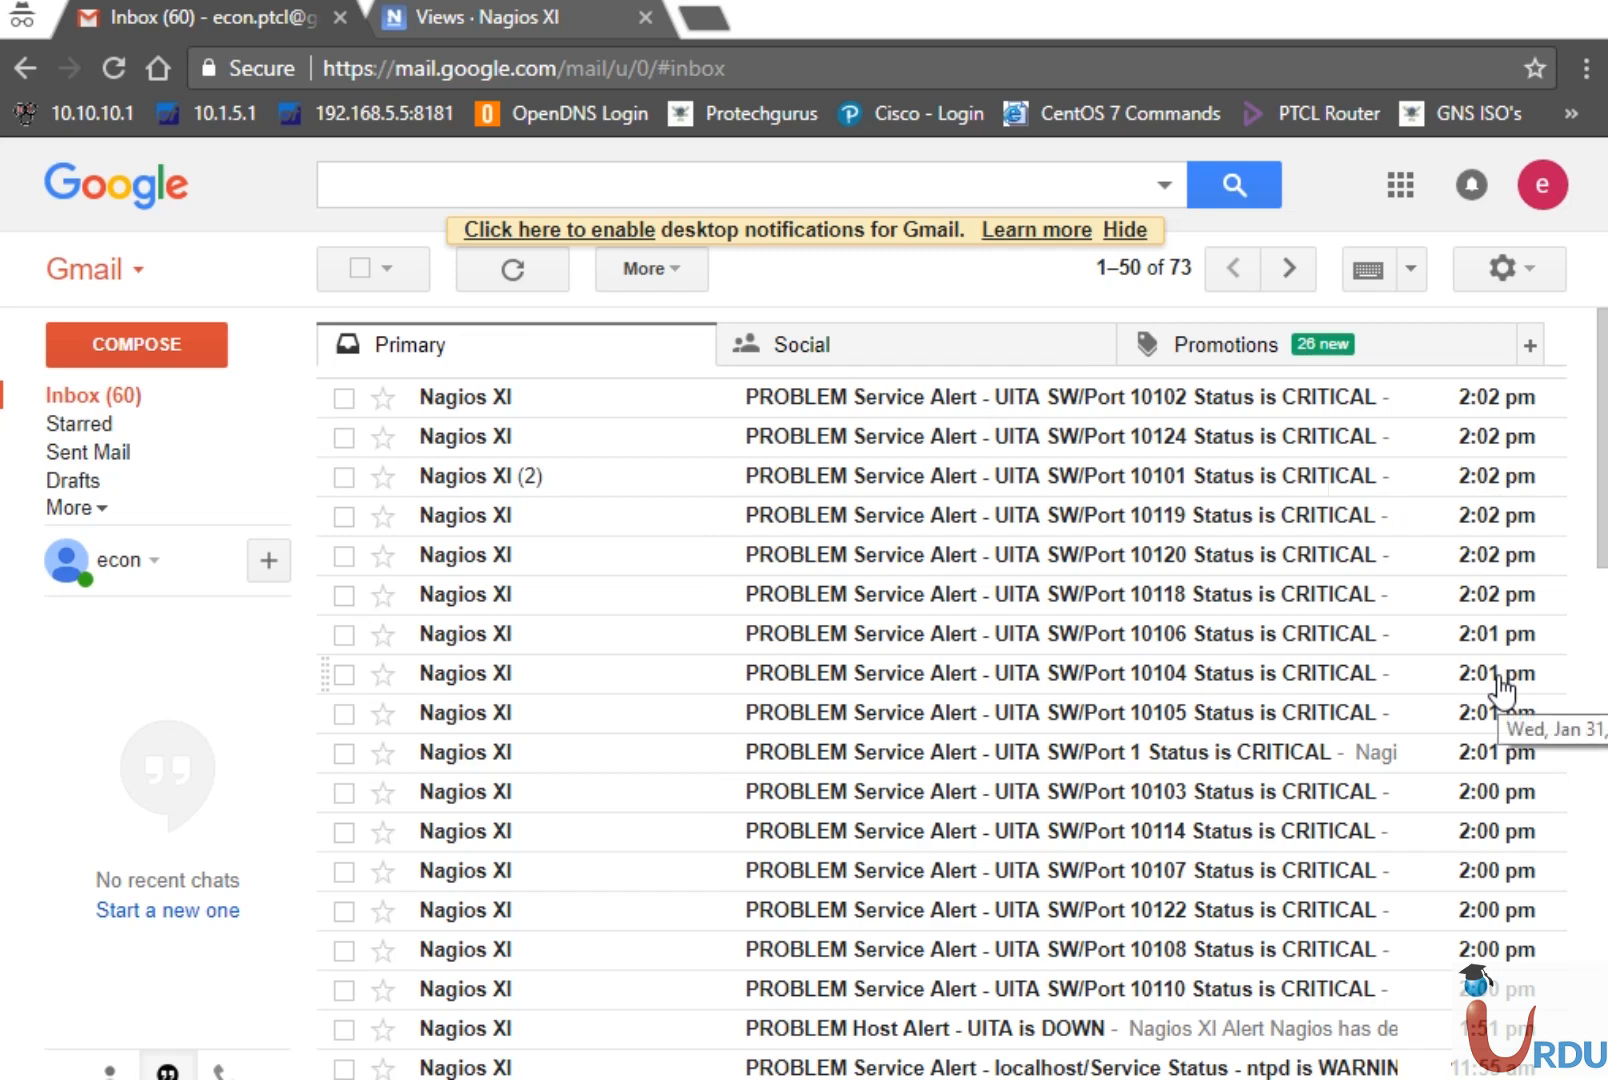
Read the Port 10102 alert, highlighting PROBLEM, the service name, 10.10.10.11 and GigabitEthernet0/2
click(631, 402)
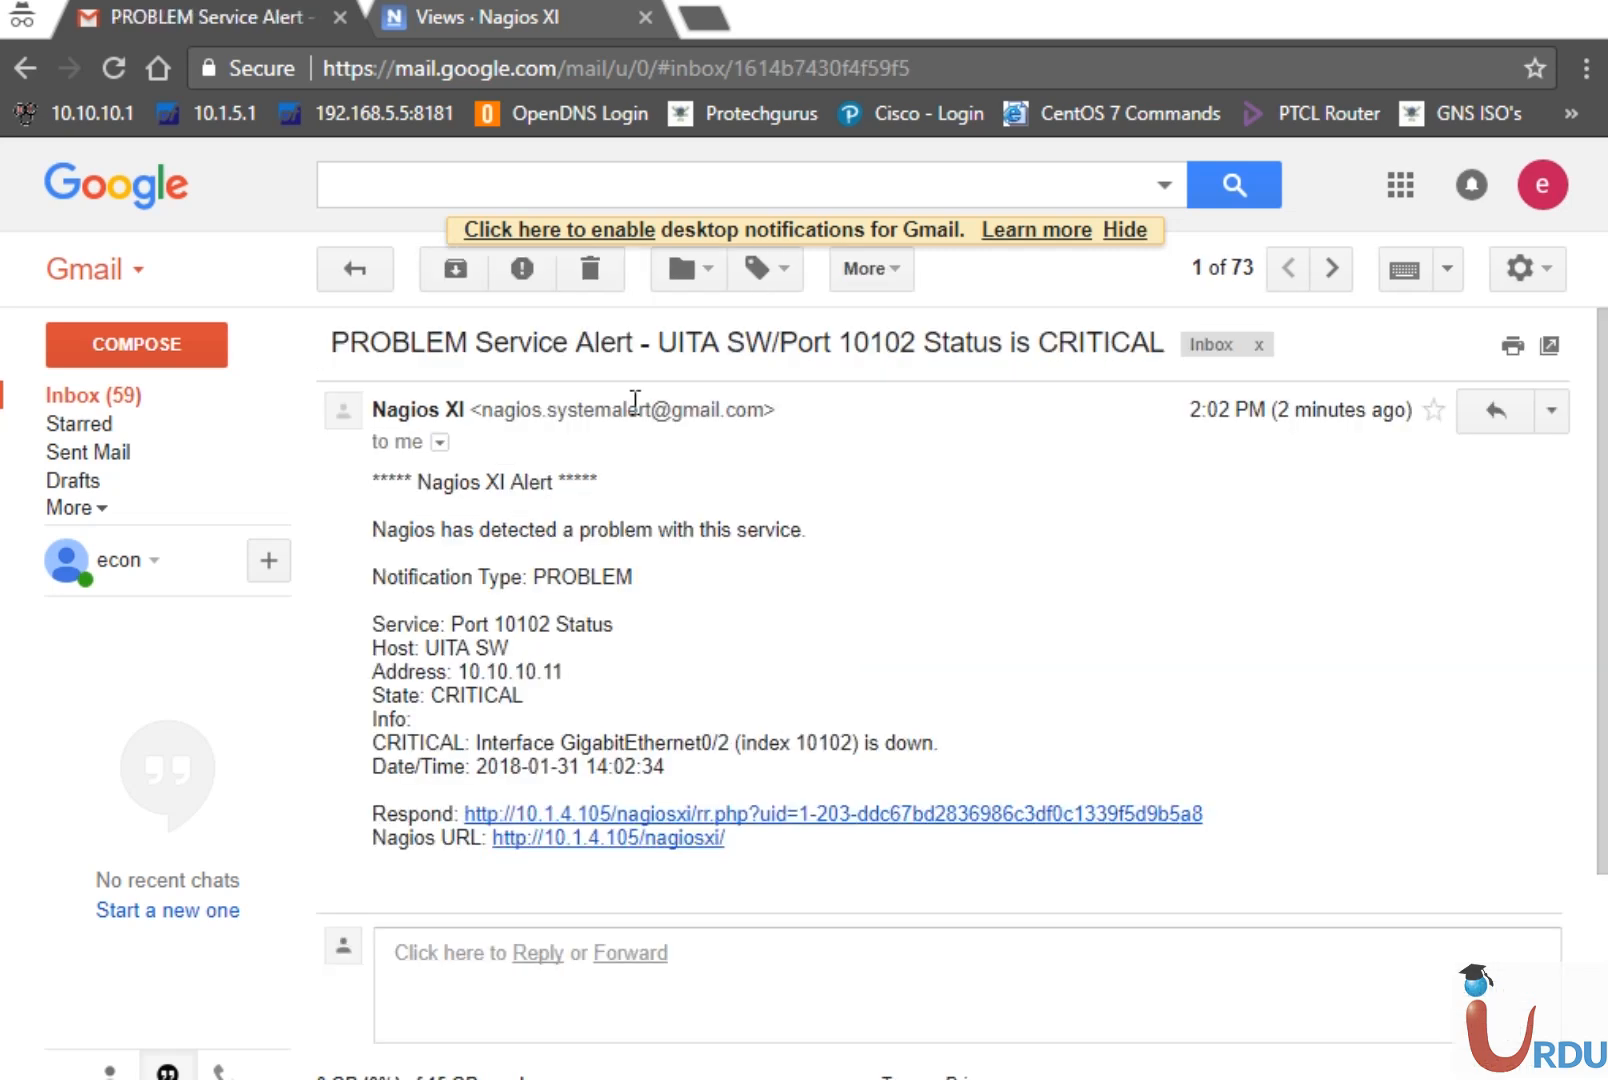
drag(411, 482, 422, 481)
drag(626, 578, 521, 580)
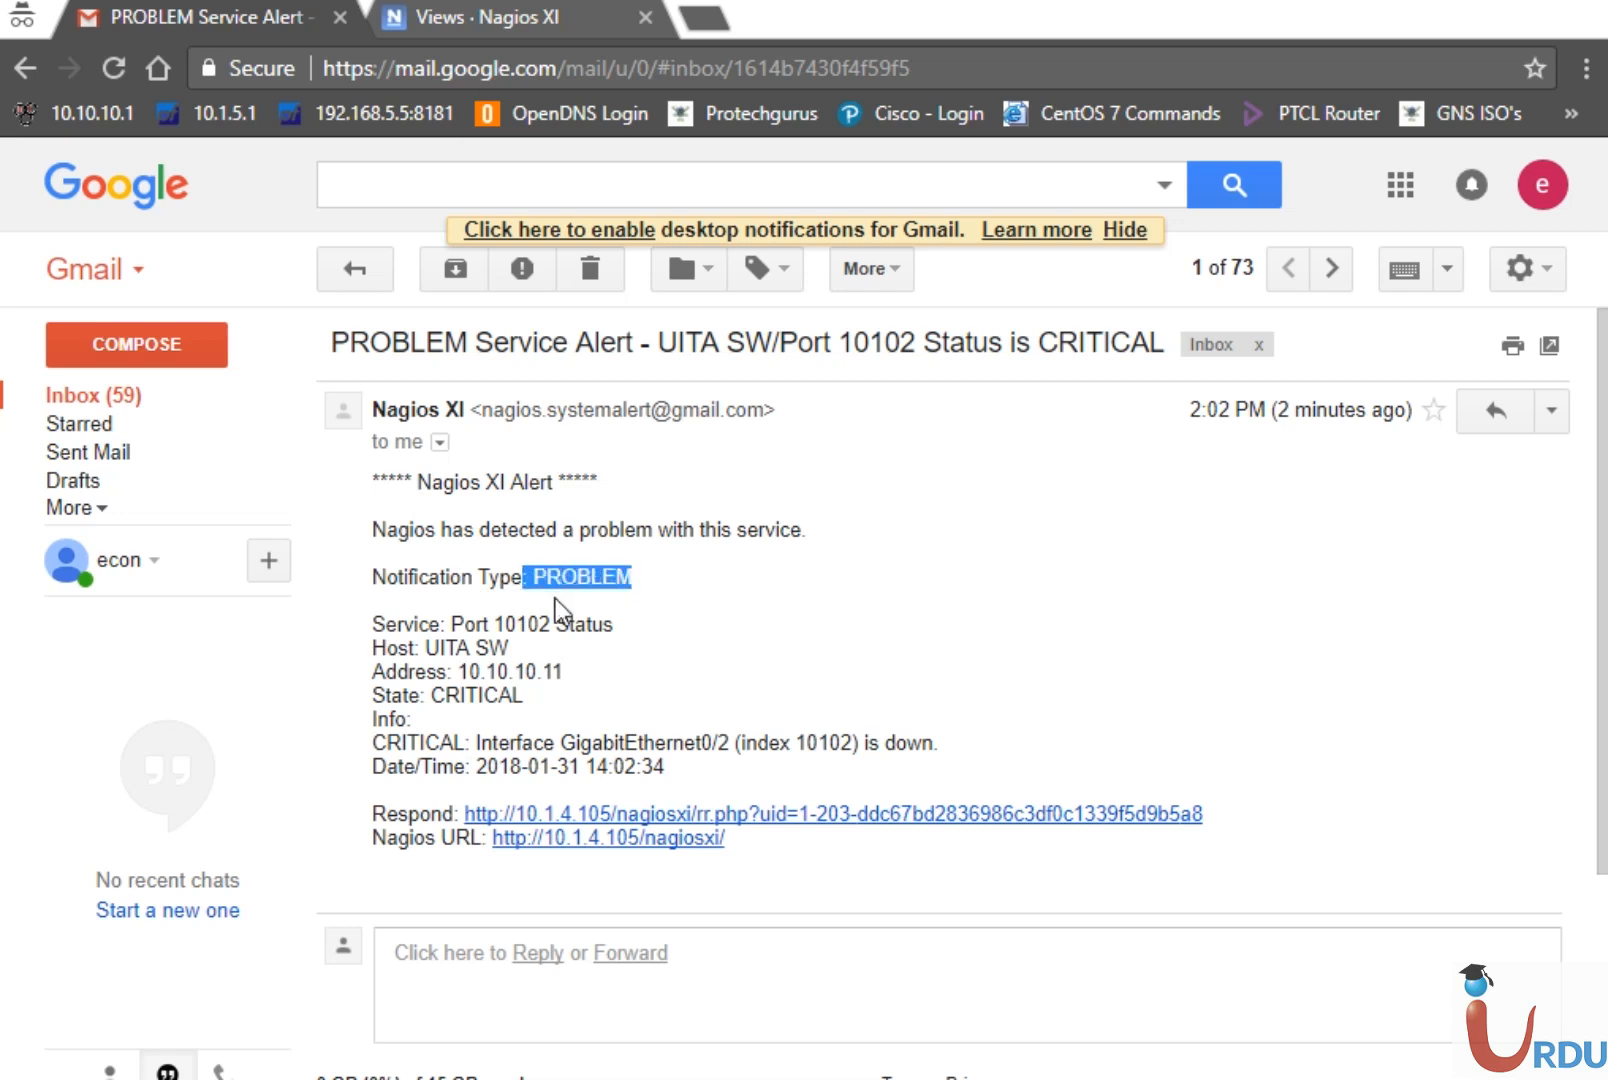
drag(615, 625, 425, 656)
drag(564, 671, 452, 699)
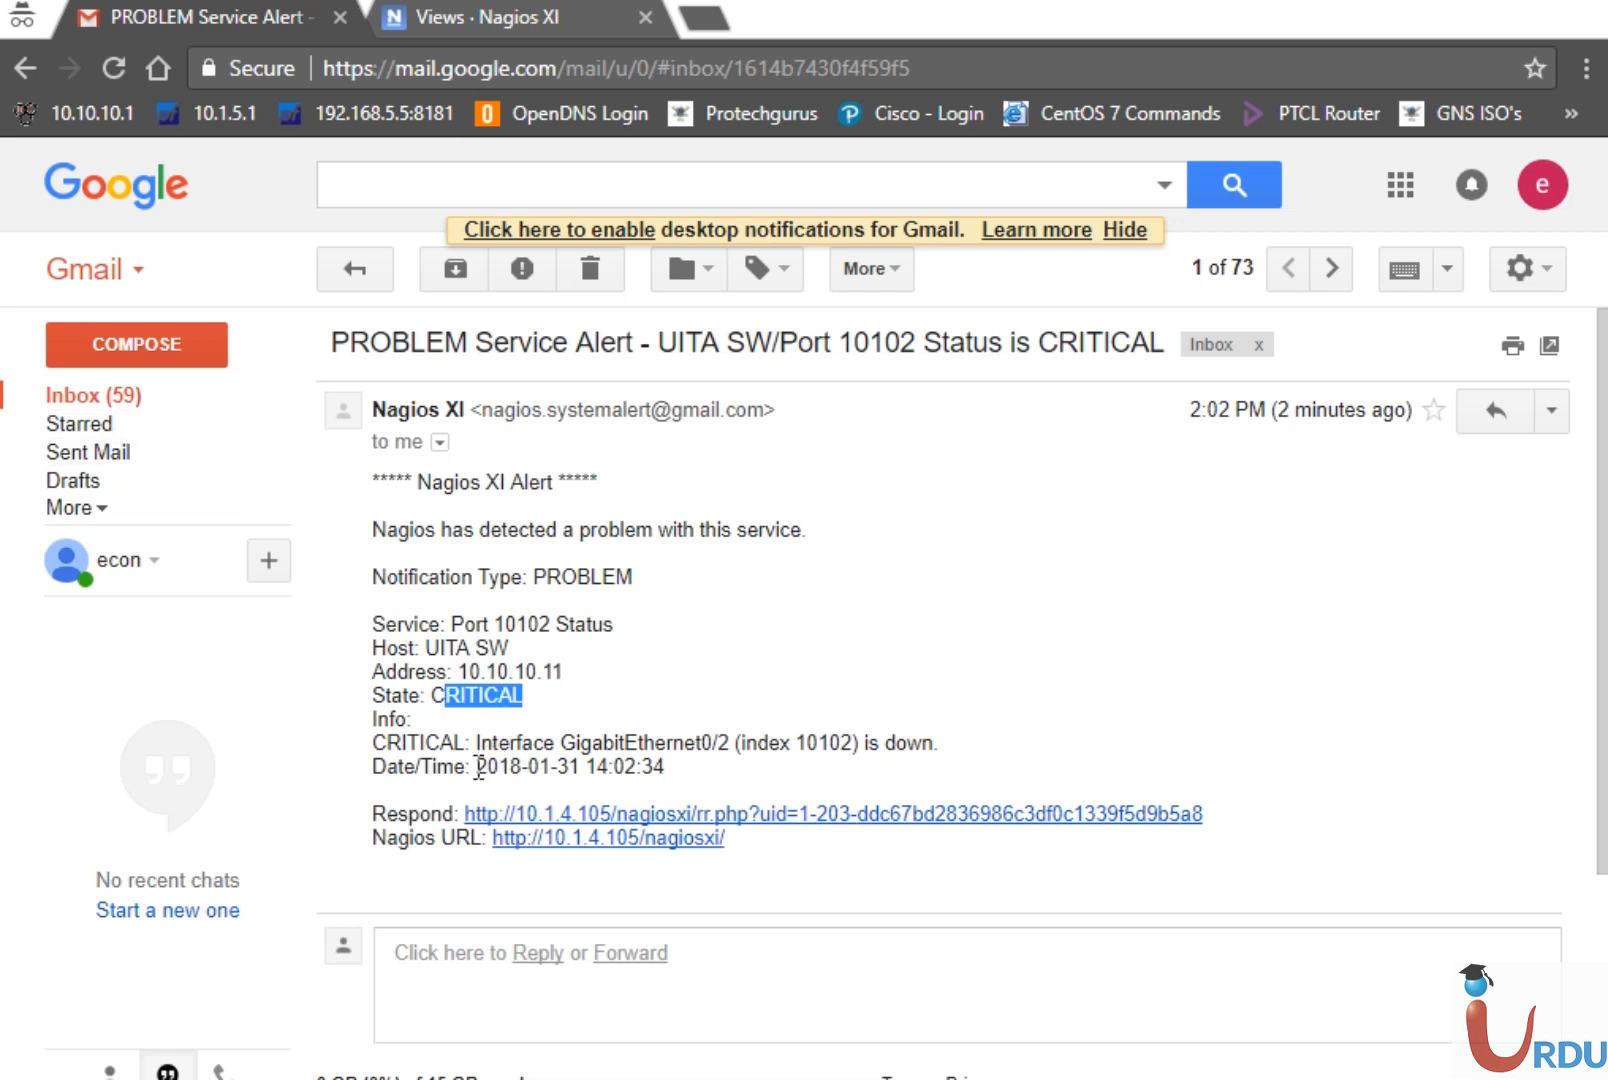
drag(737, 742, 478, 742)
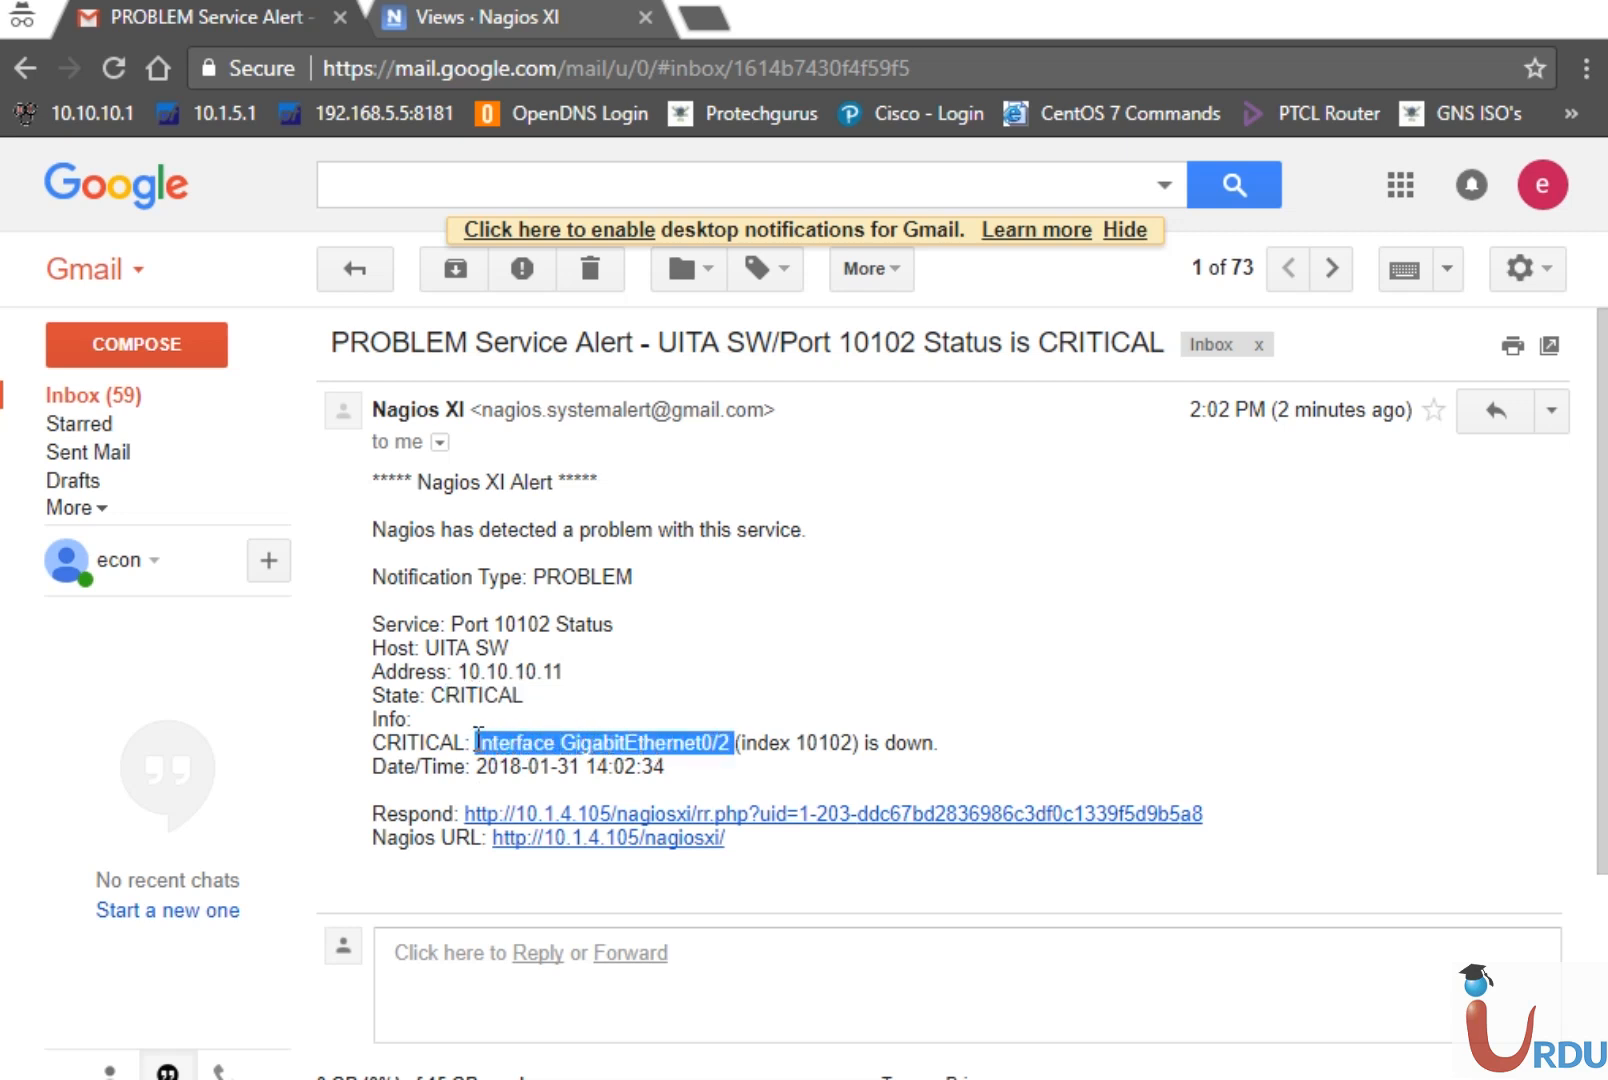
Return to the Gmail inbox, then back to the Nagios XI status page
click(942, 747)
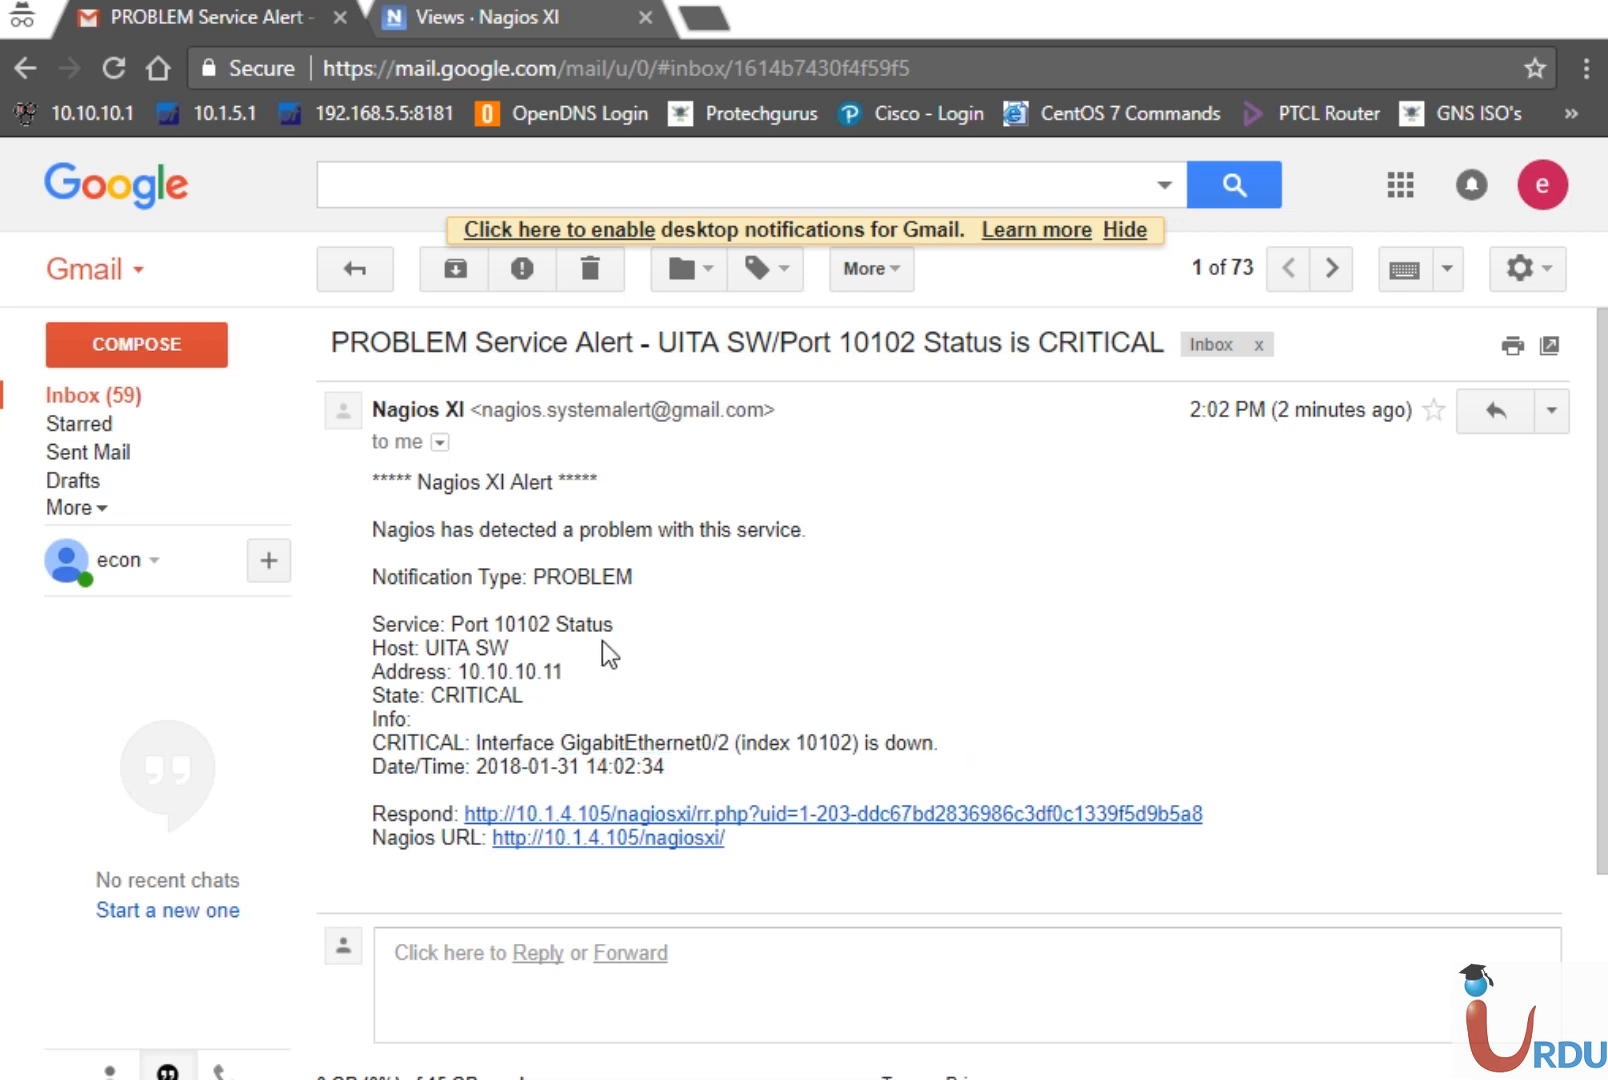
click(90, 400)
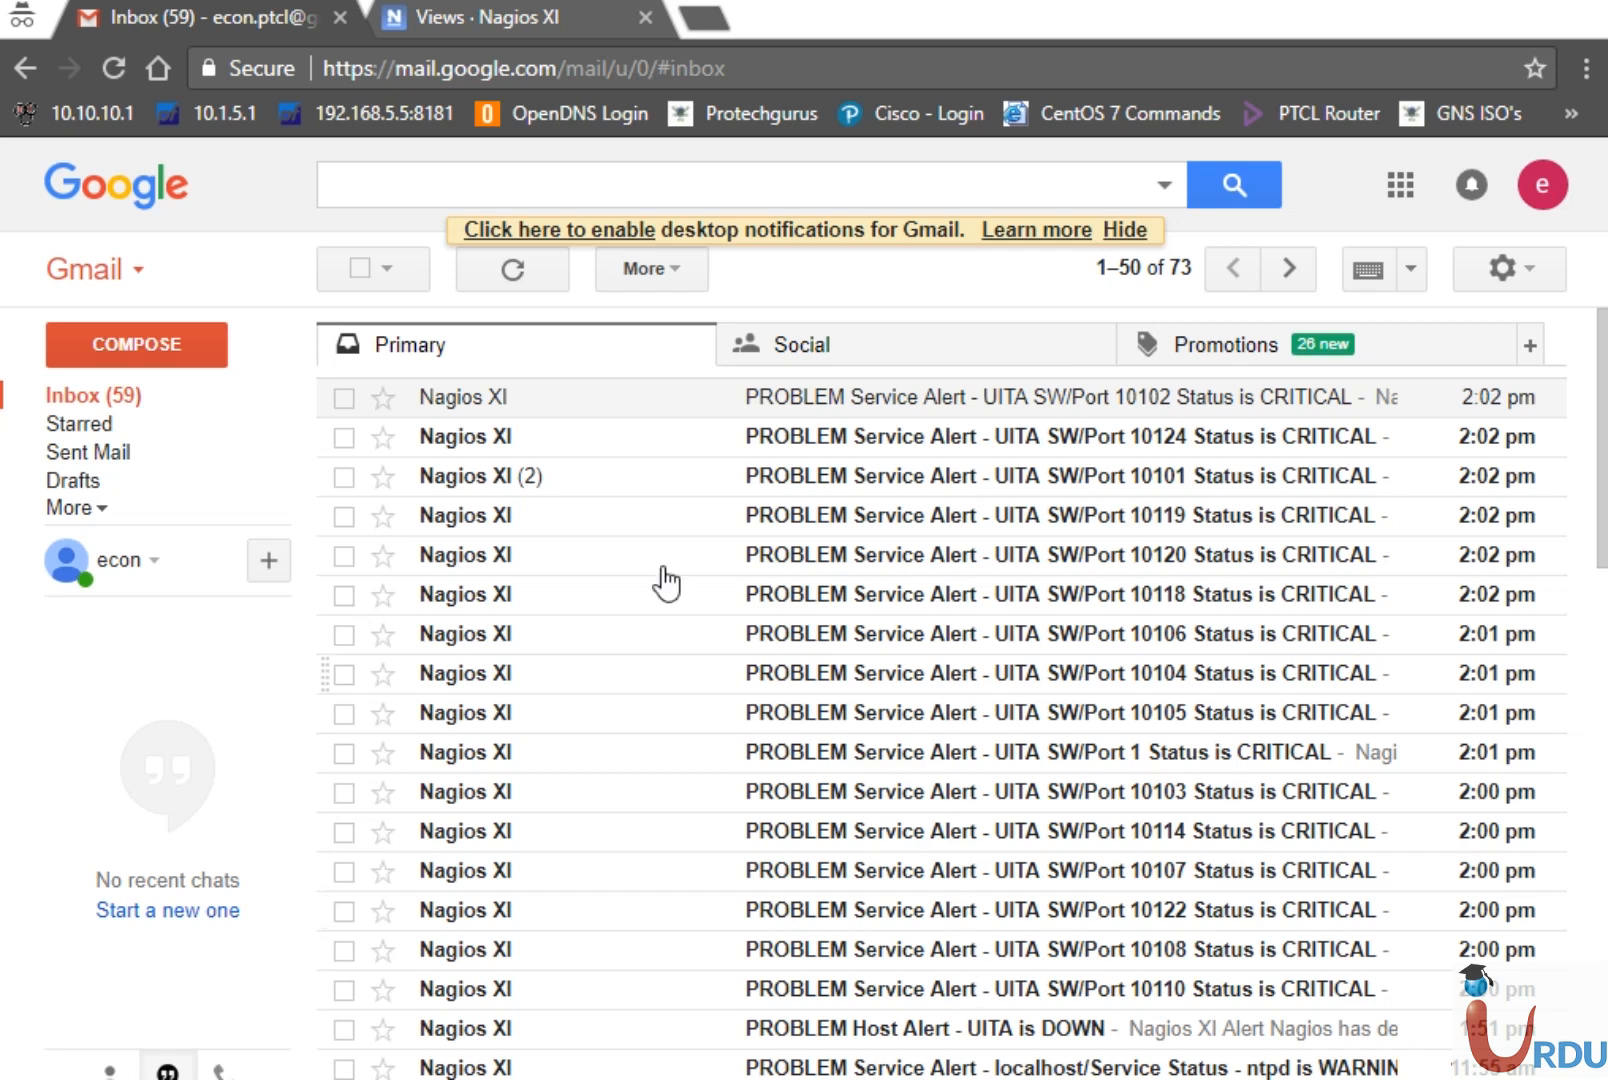
click(512, 16)
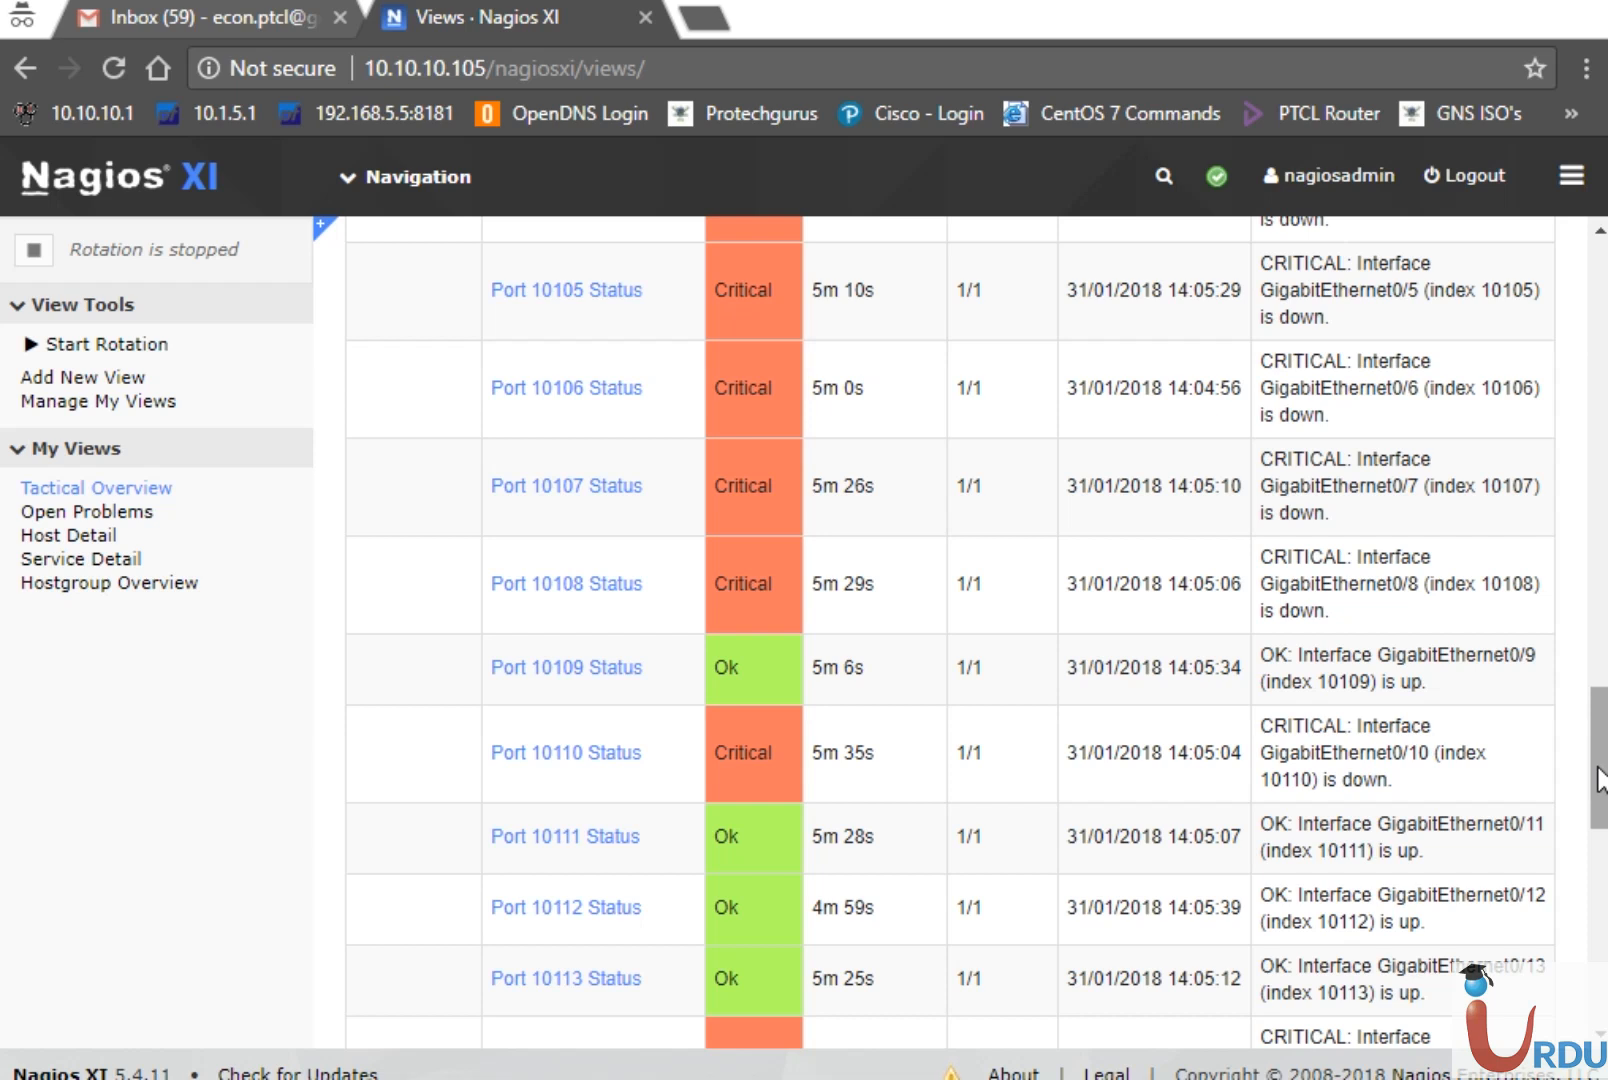
drag(1600, 780, 1600, 645)
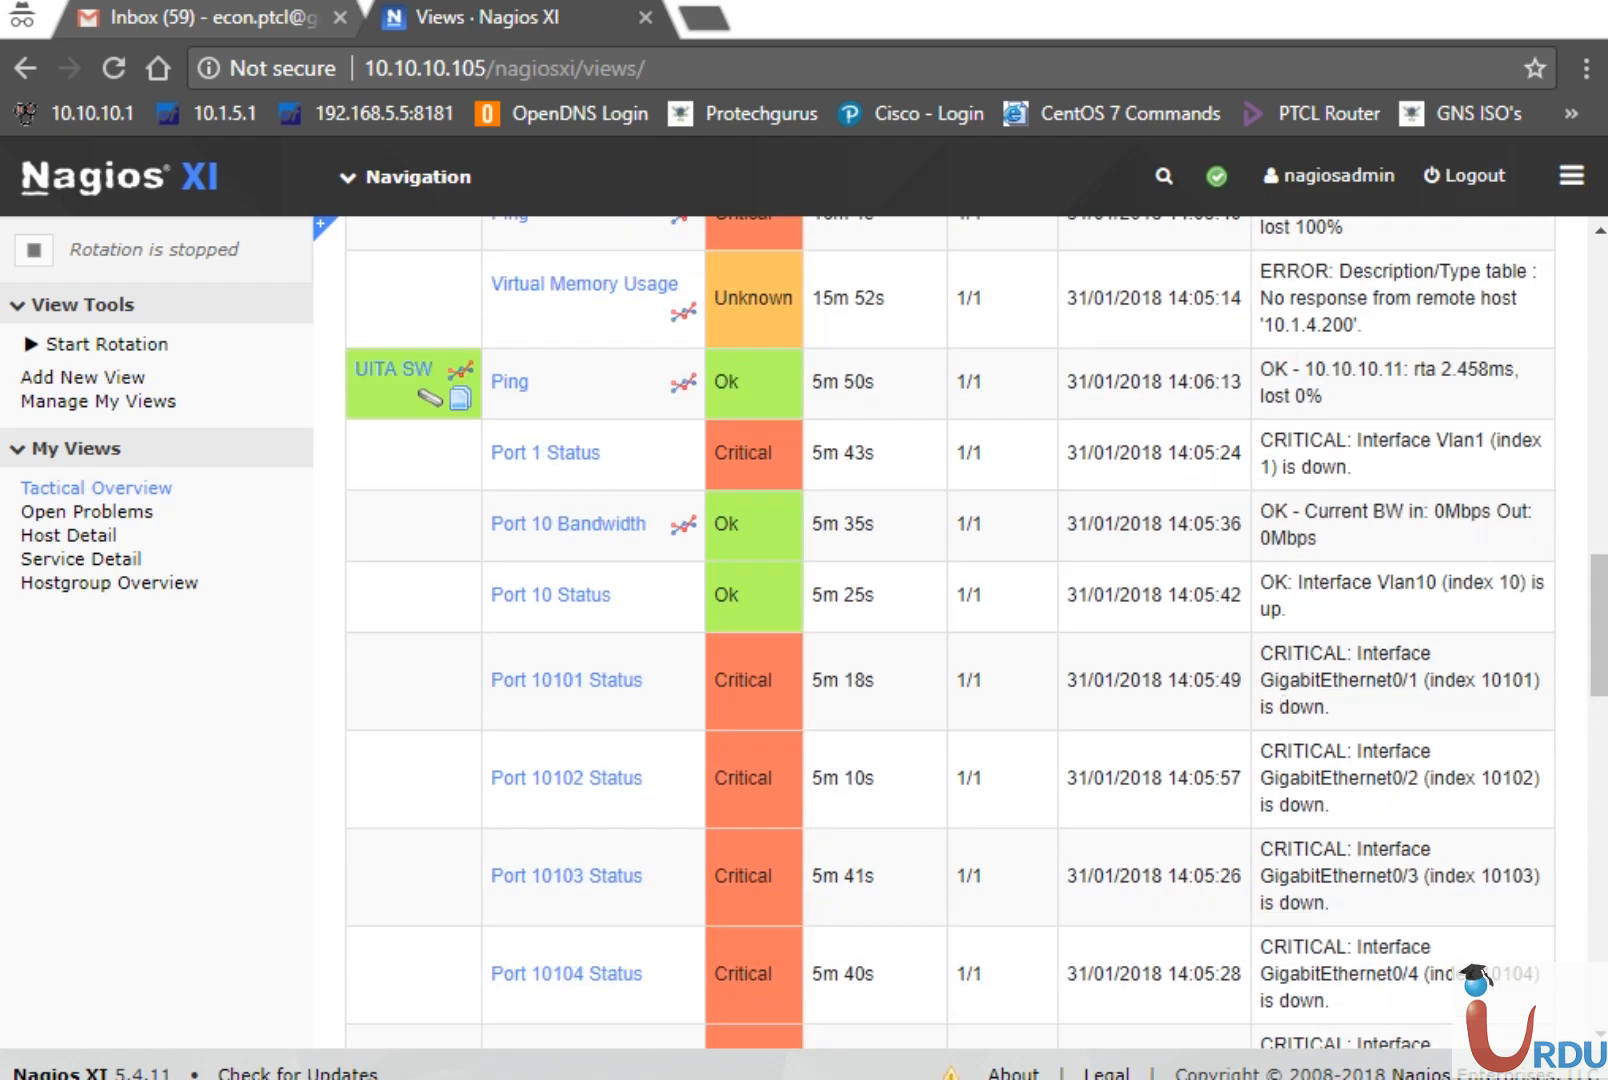
scroll(1598, 600, up, 5)
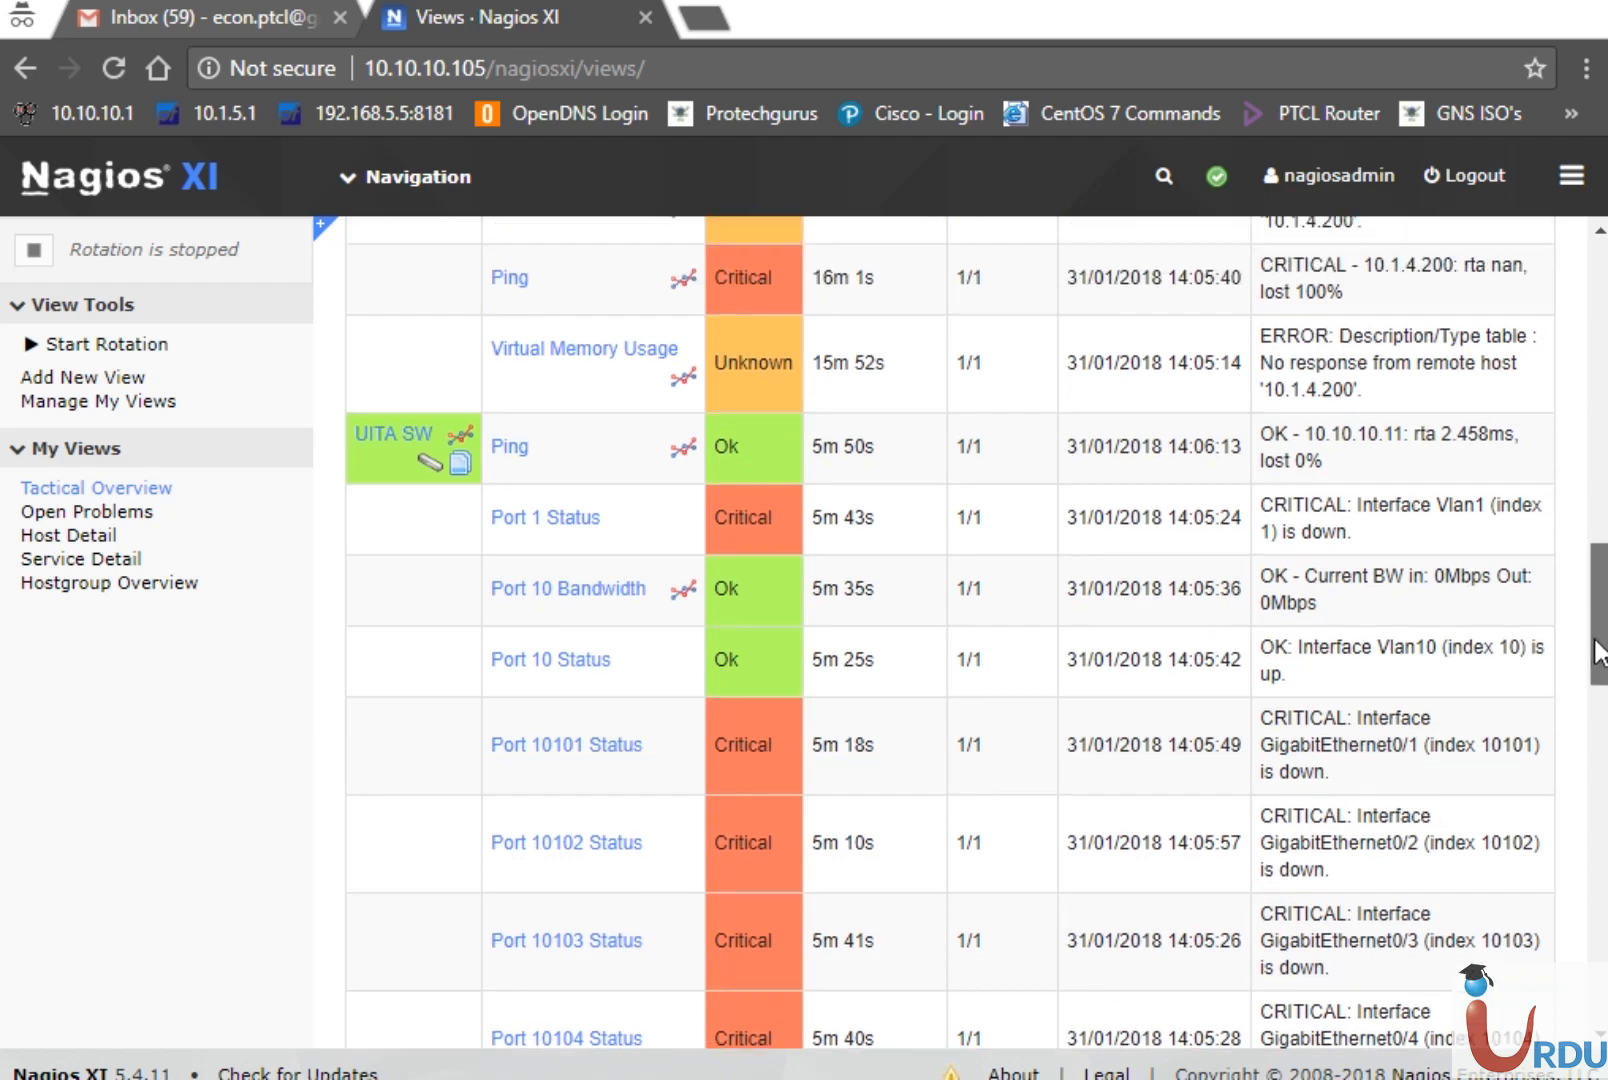
scroll(1600, 495, up, 8)
scroll(1600, 388, up, 1)
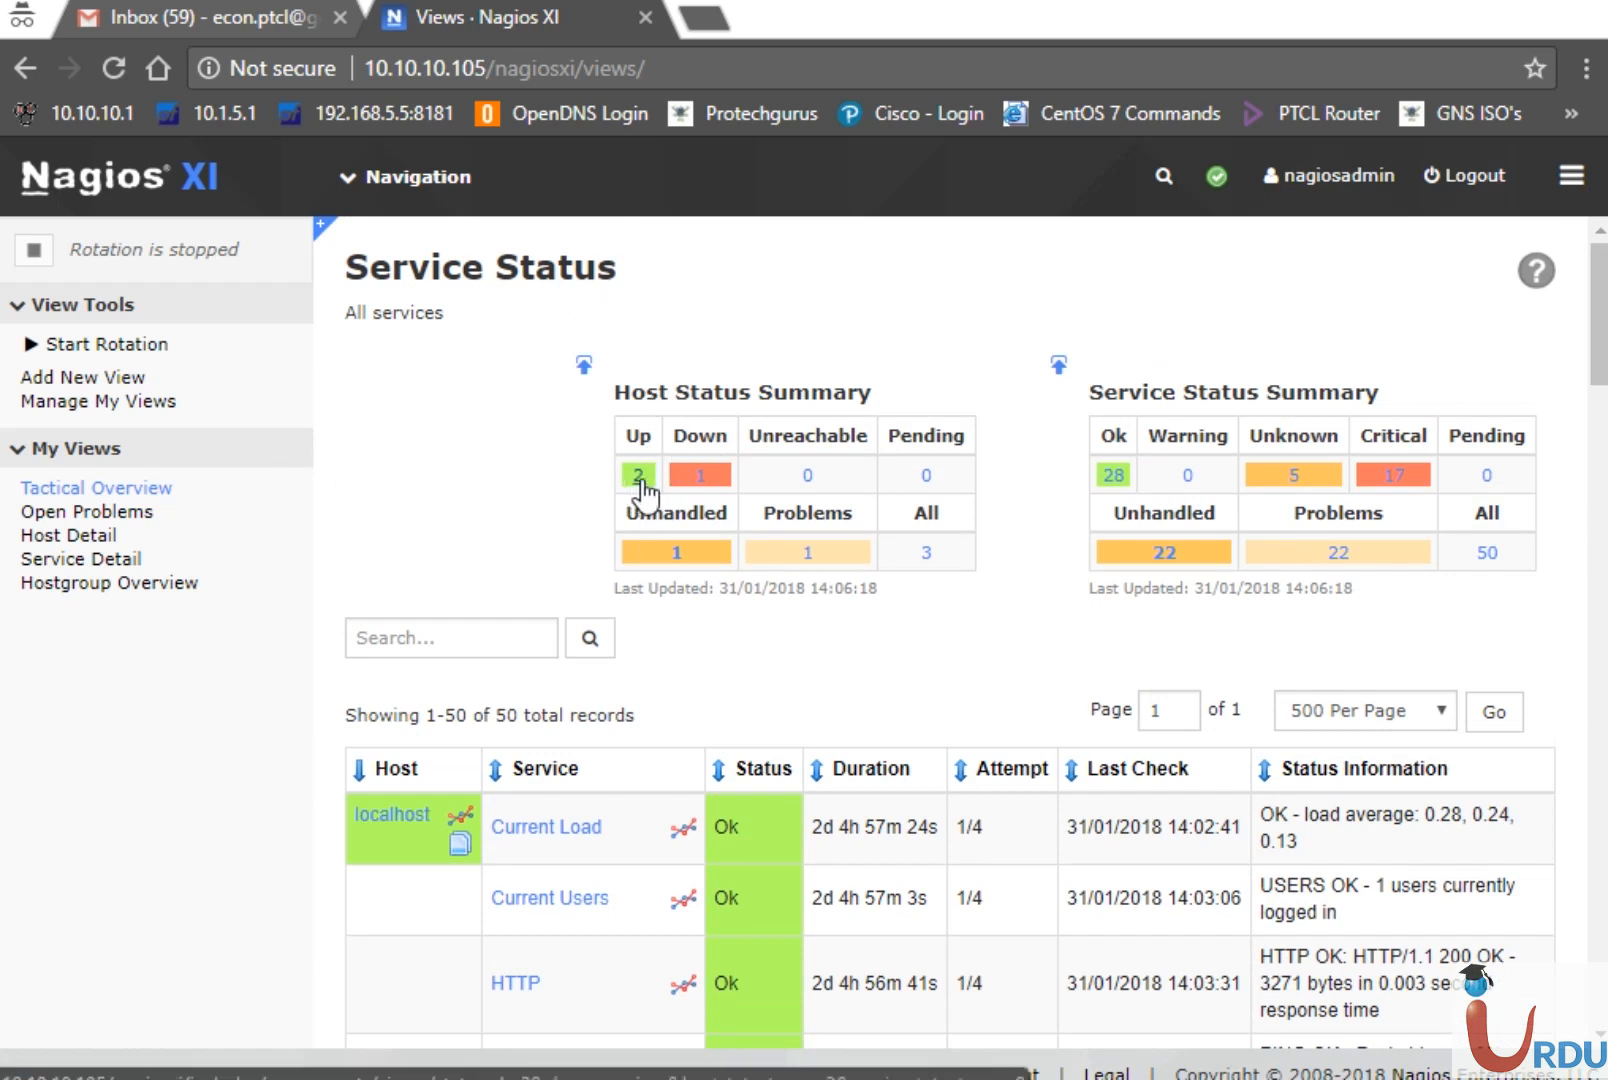
click(692, 477)
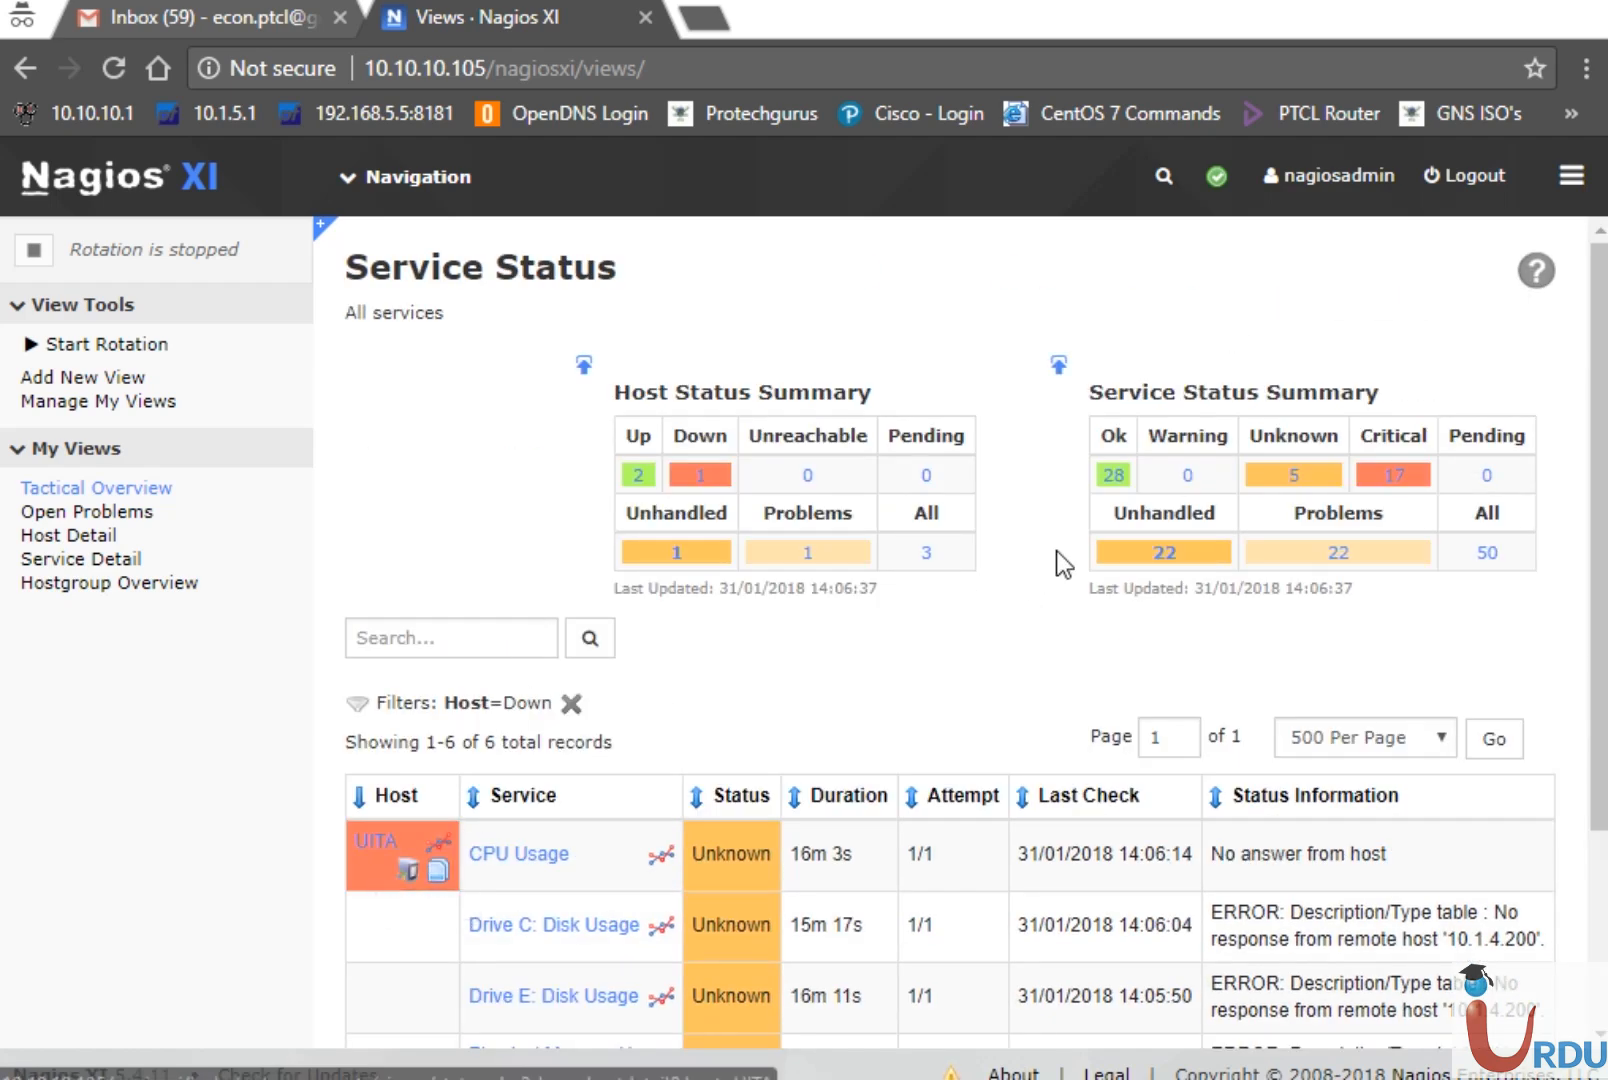
click(73, 537)
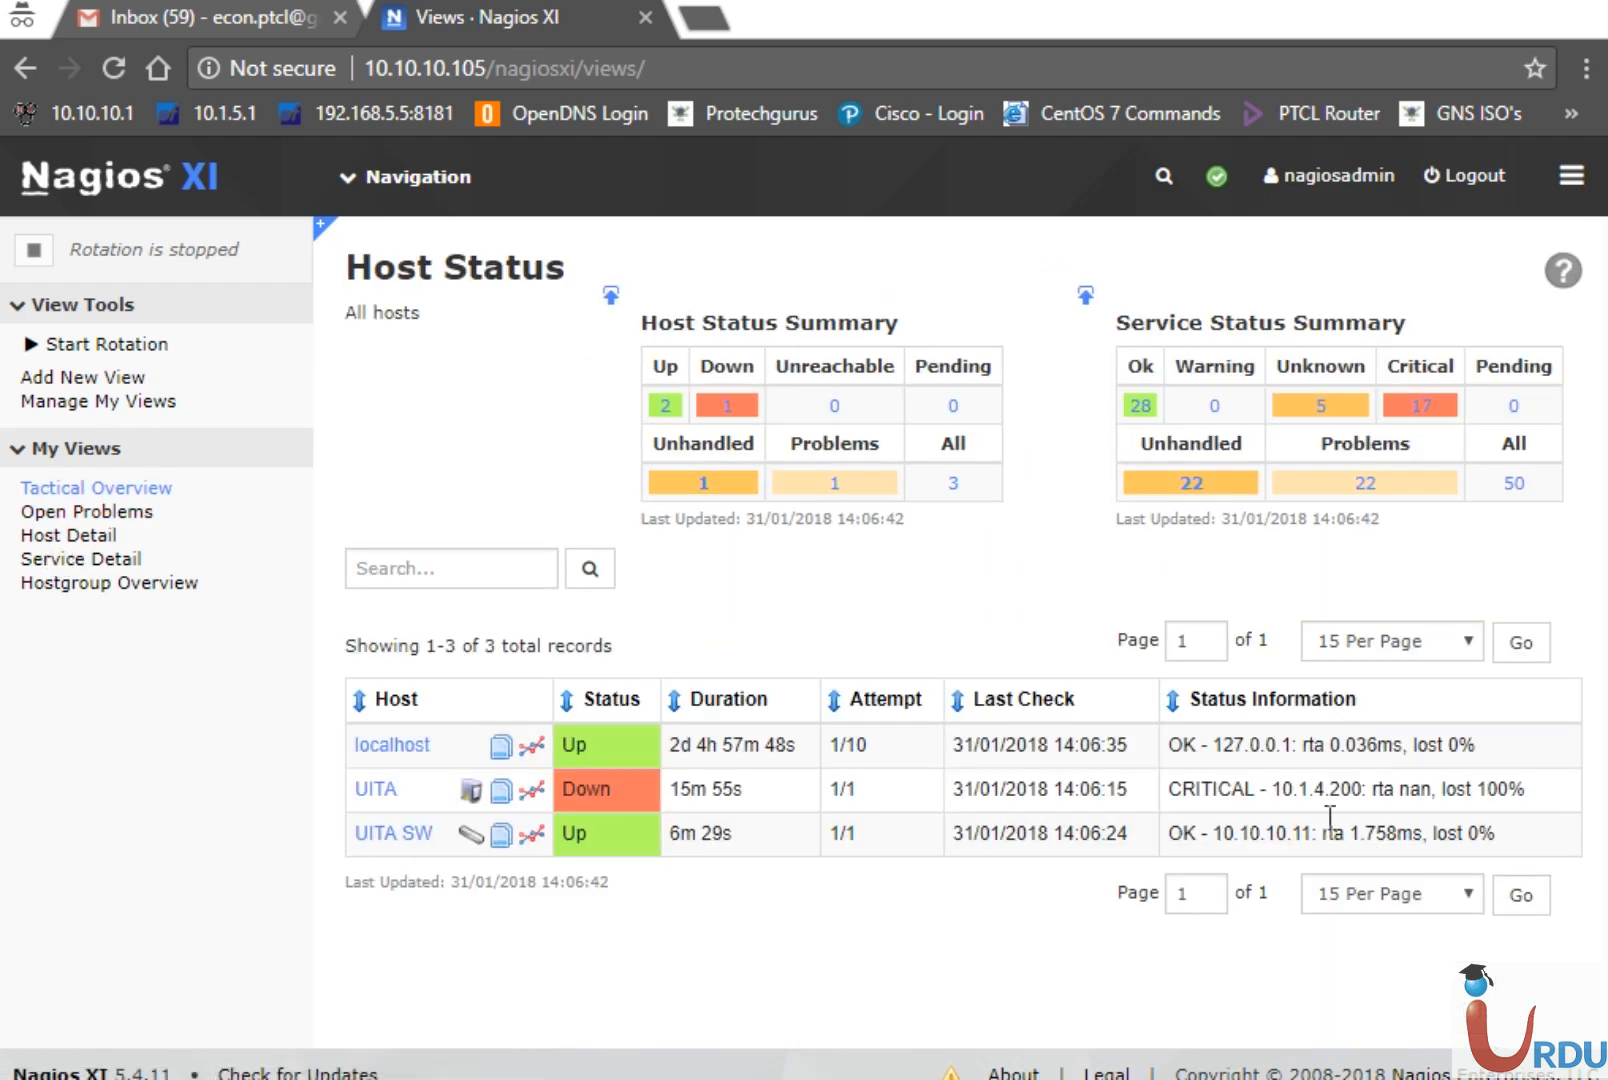
click(72, 559)
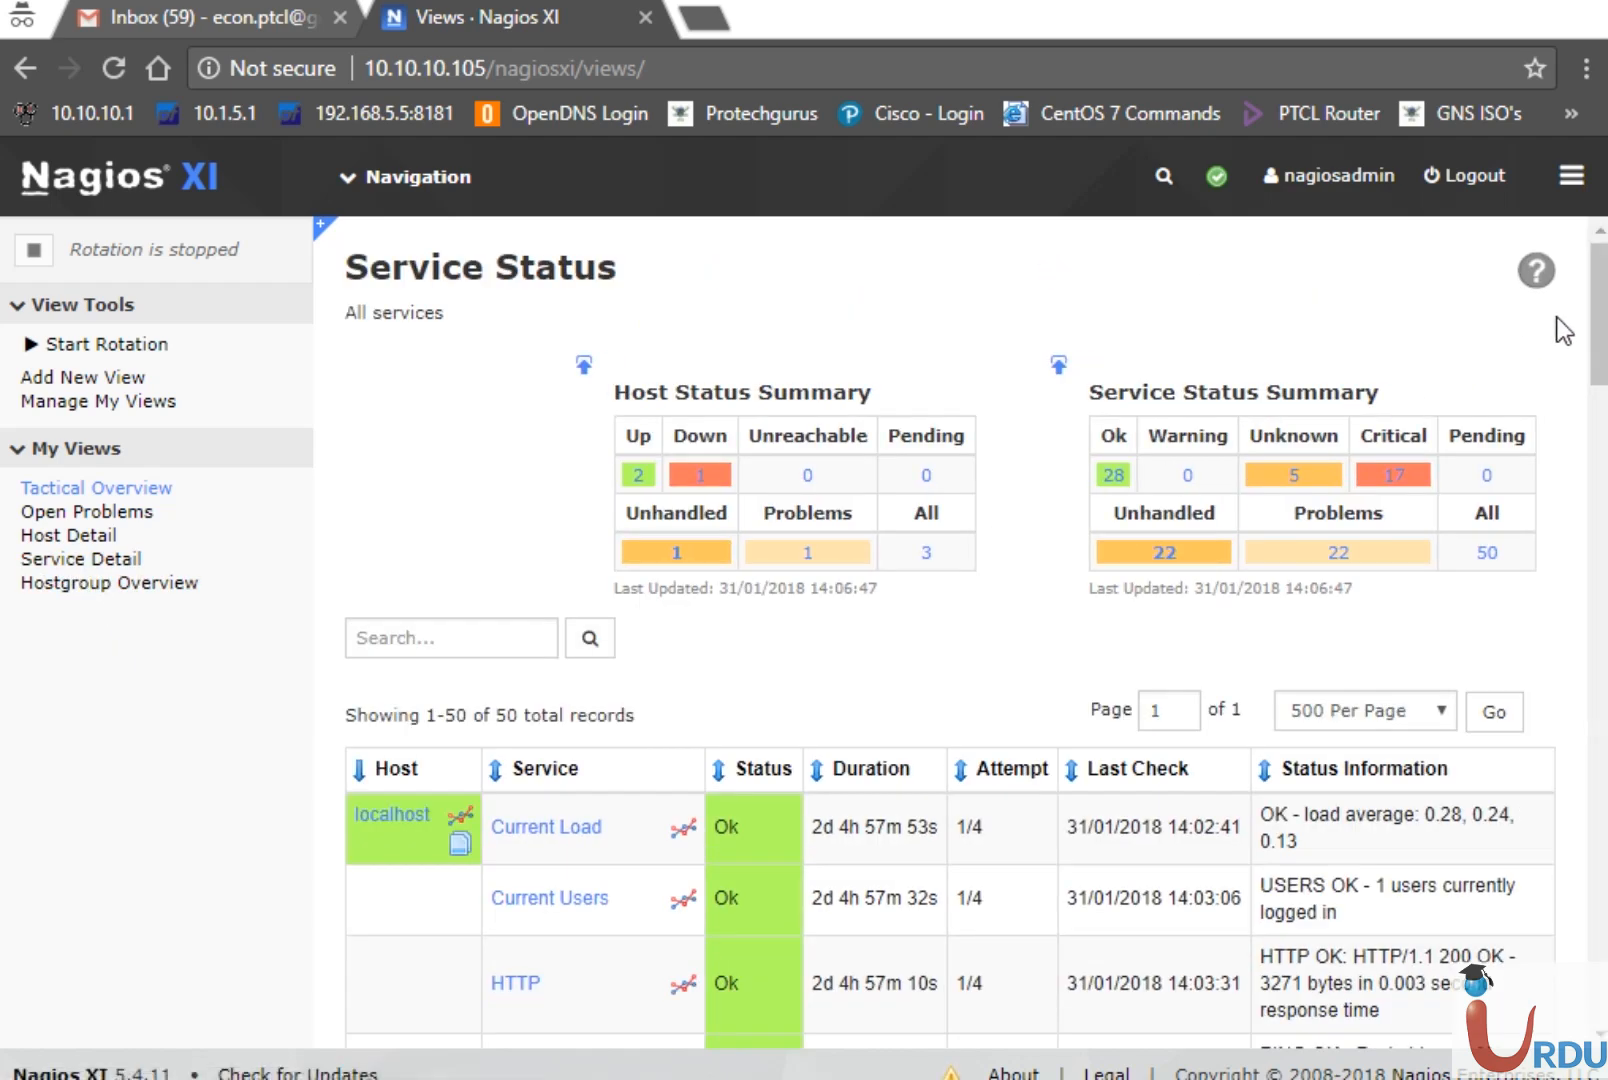
drag(1600, 327, 1603, 422)
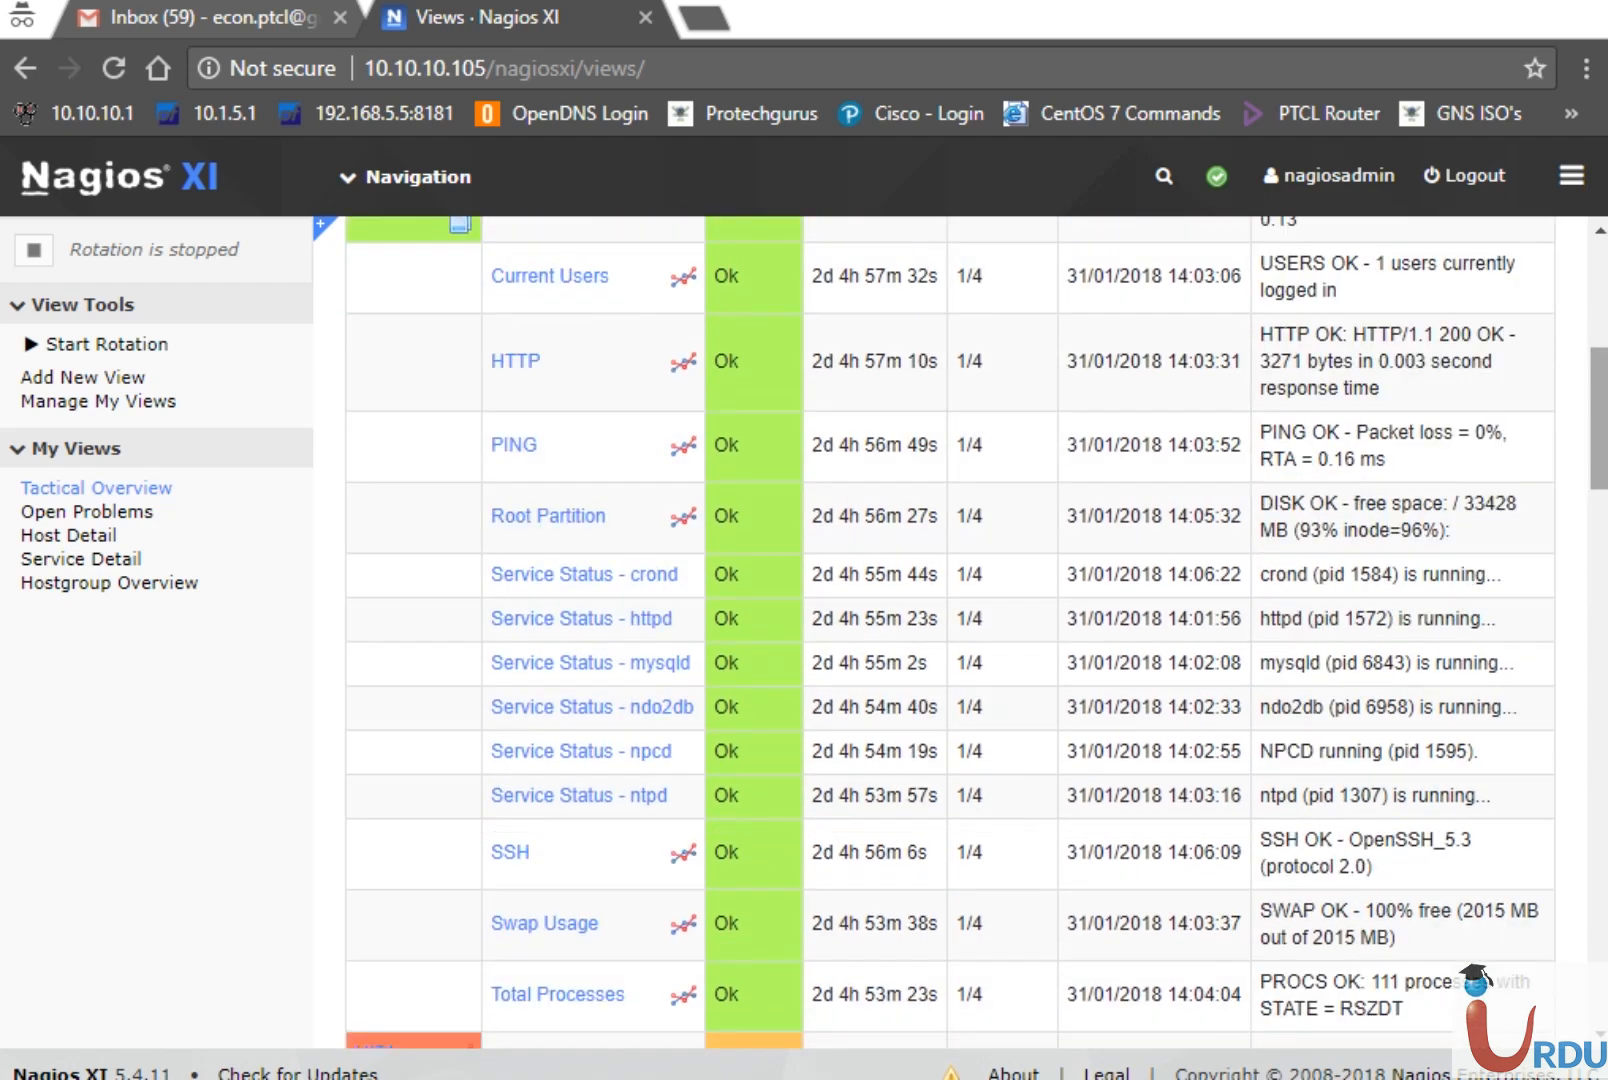